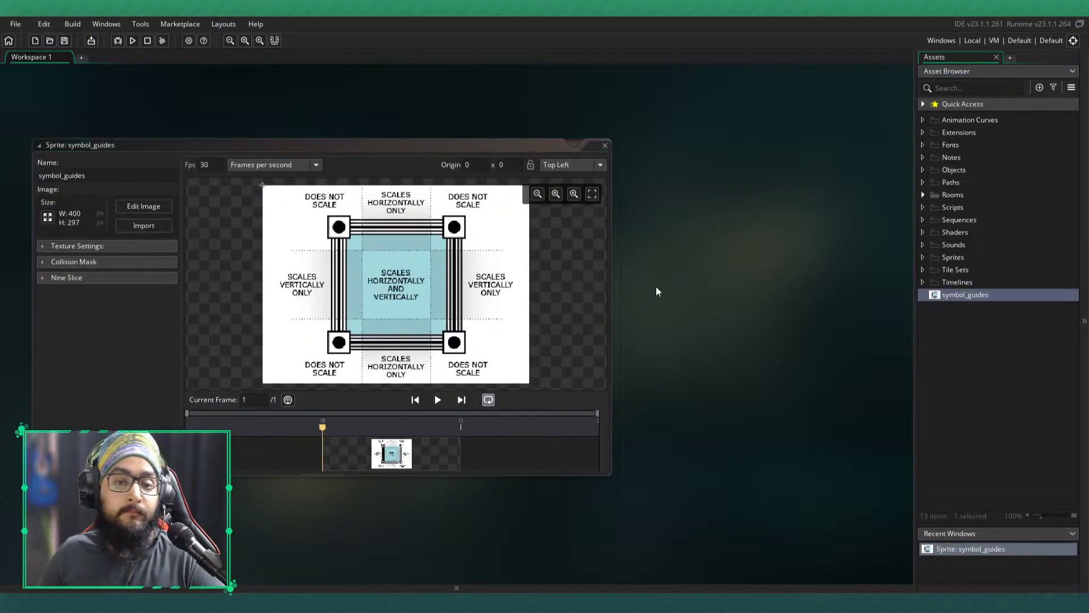
# - Enlarge the symbol_guides sprite editor and examine the nine-slice scaling diagram up close
pyautogui.moveTo(634, 434); pyautogui.dragTo(737, 510)
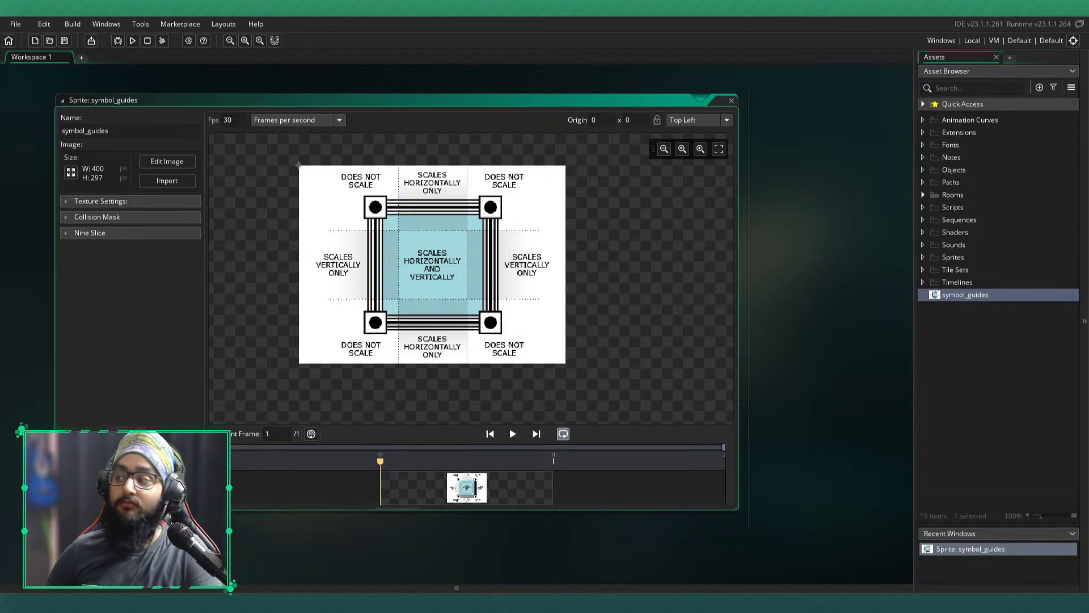
pyautogui.moveTo(774, 202); pyautogui.dragTo(780, 206, button='middle')
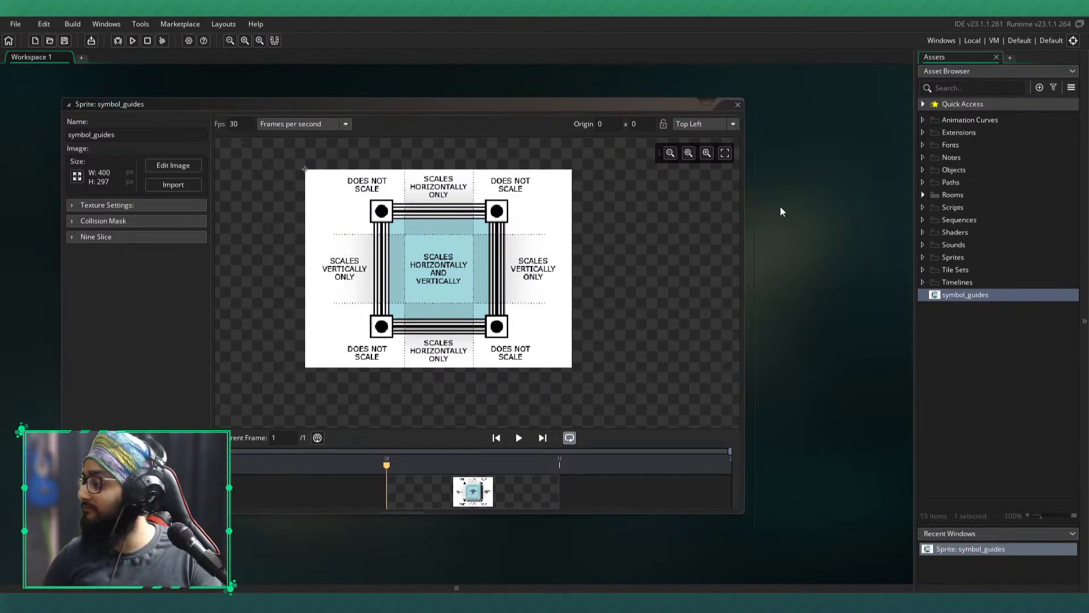
pyautogui.moveTo(744, 219); pyautogui.dragTo(750, 222, button='middle')
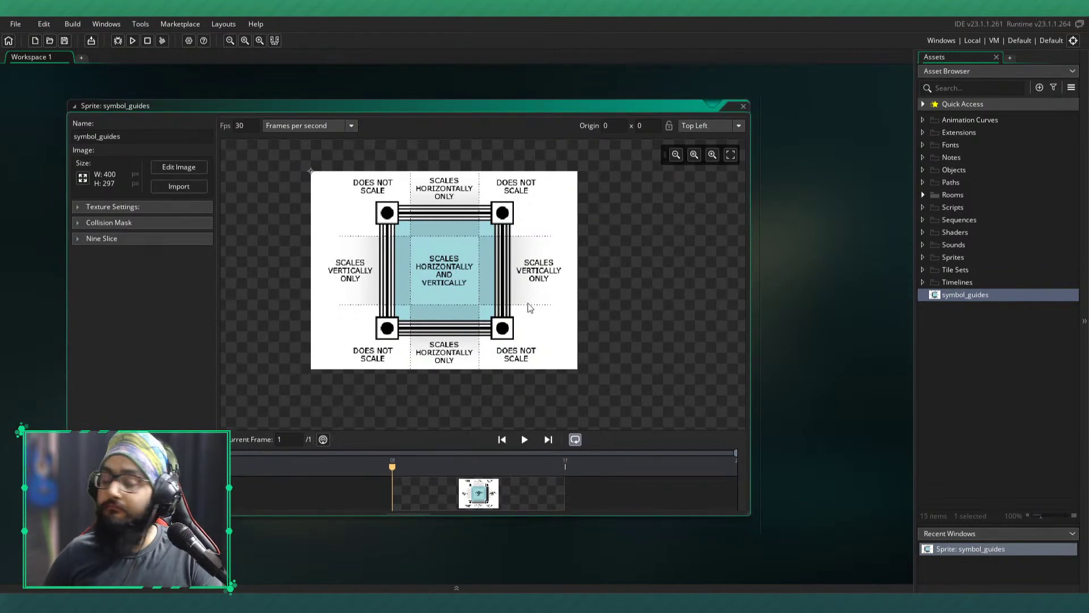
pyautogui.scroll(3, 489, 290)
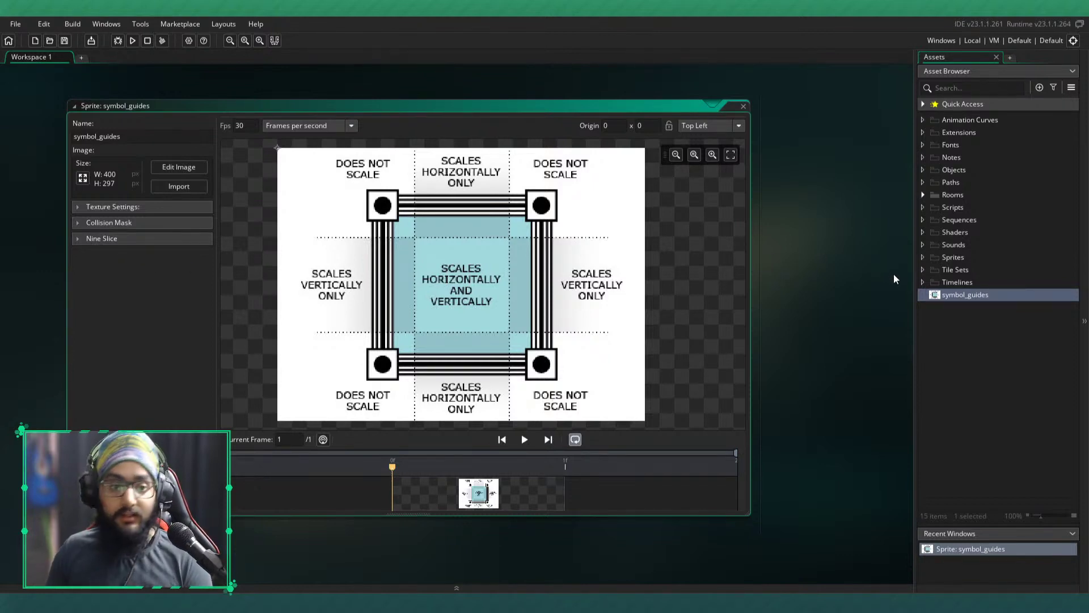
# - Delete the symbol_guides sprite from the project assets
pyautogui.click(937, 296)
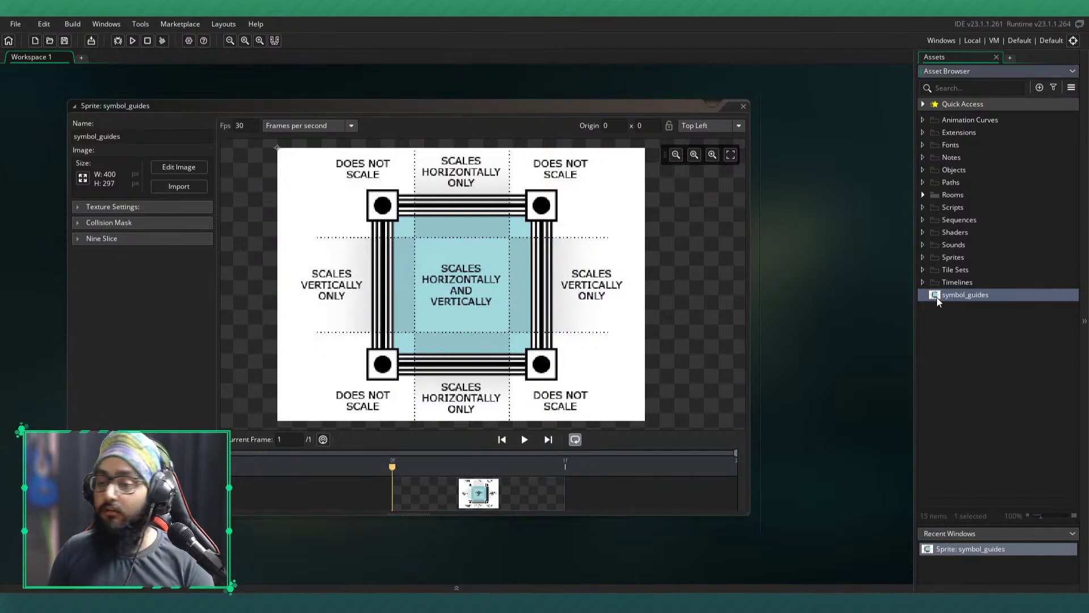
pyautogui.press('Delete')
pyautogui.press('Return')
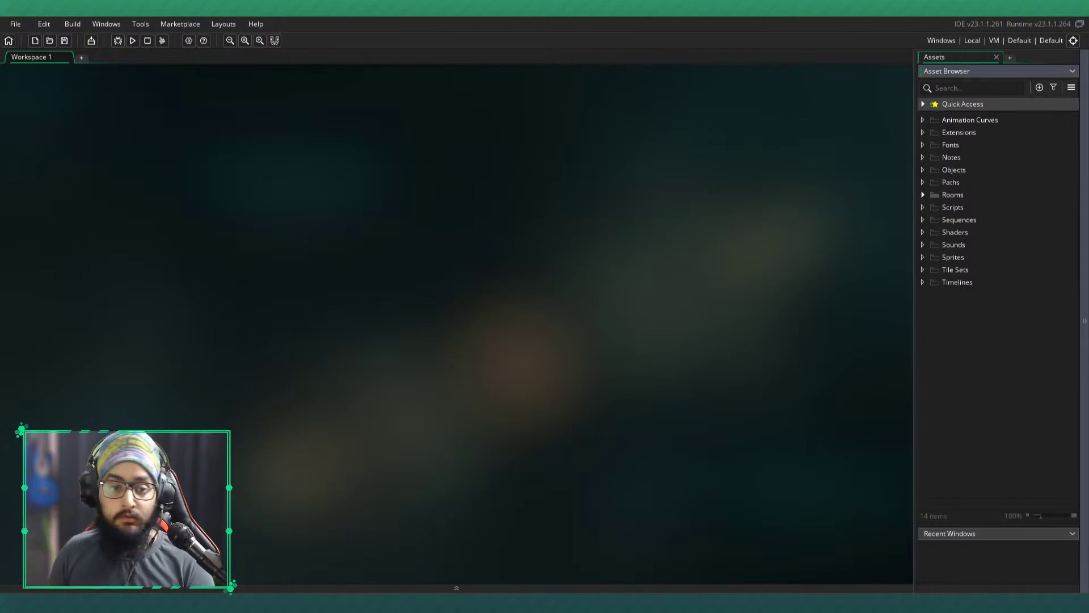
# - Import the green_button07 image as a new sprite and enlarge its editor window
pyautogui.moveTo(1087, 340); pyautogui.dragTo(630, 341)
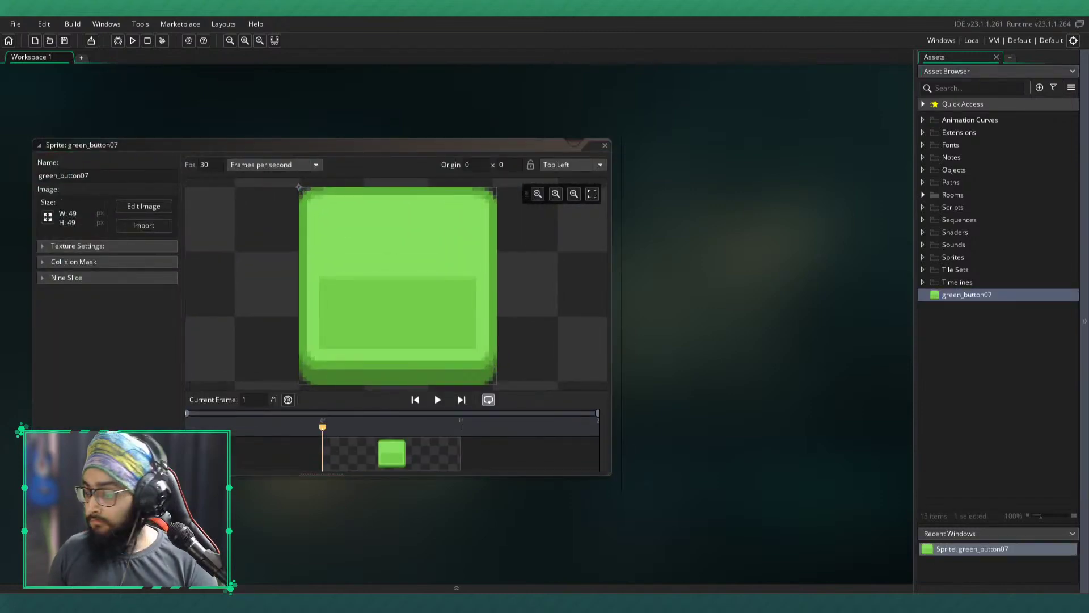
pyautogui.moveTo(627, 318); pyautogui.dragTo(682, 317, button='middle')
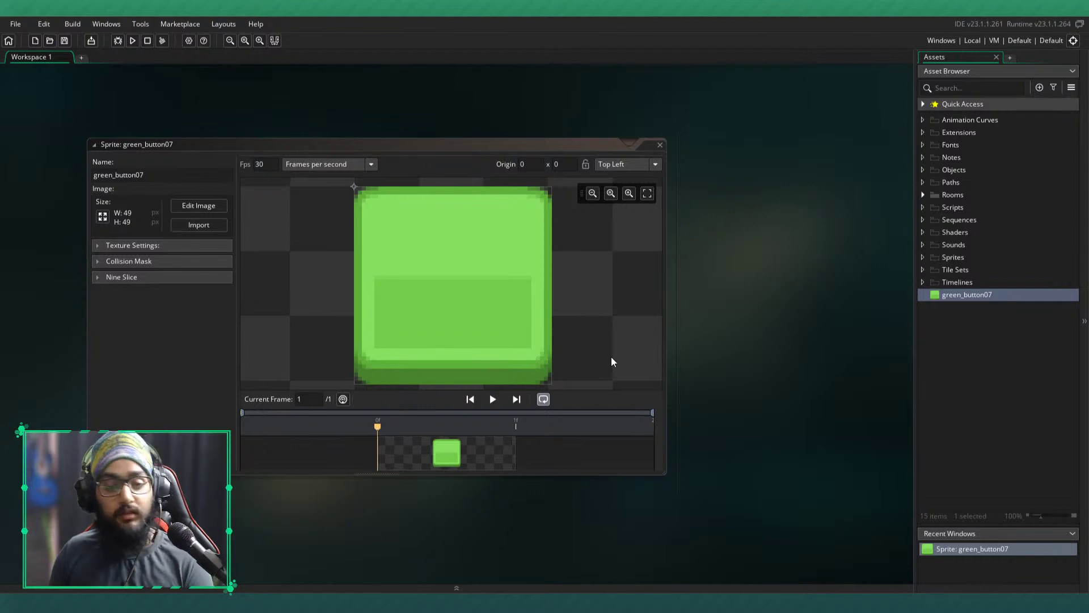
pyautogui.moveTo(665, 475); pyautogui.dragTo(782, 536)
pyautogui.moveTo(503, 313); pyautogui.dragTo(520, 325, button='middle')
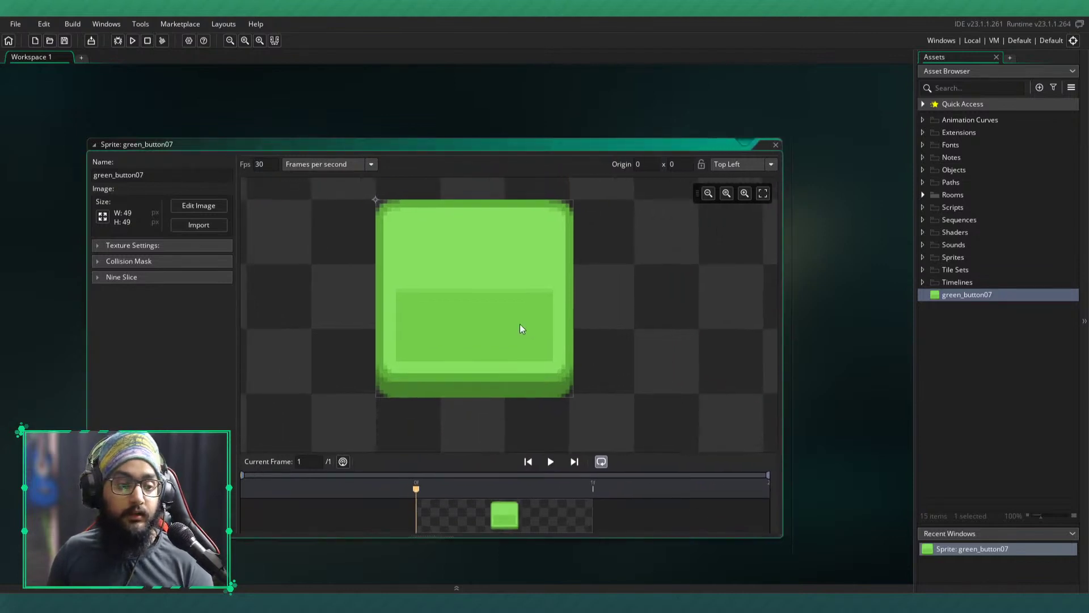
# - Open the Nine Slice settings of green_button07 with the whole button and its guides in view
pyautogui.click(94, 279)
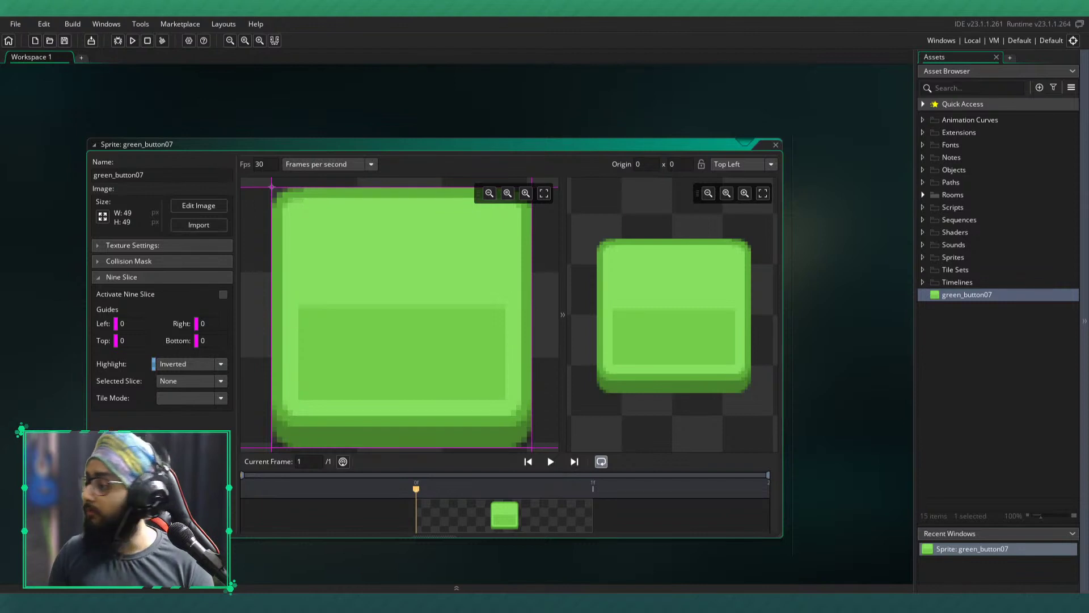
pyautogui.moveTo(354, 266); pyautogui.dragTo(345, 268, button='middle')
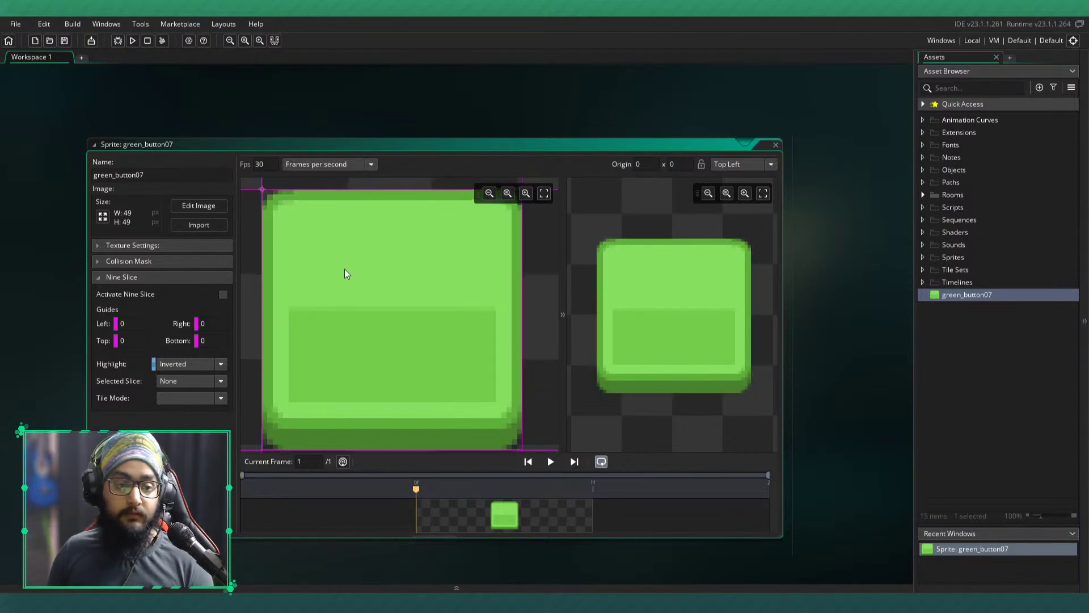
pyautogui.scroll(-2, 374, 265)
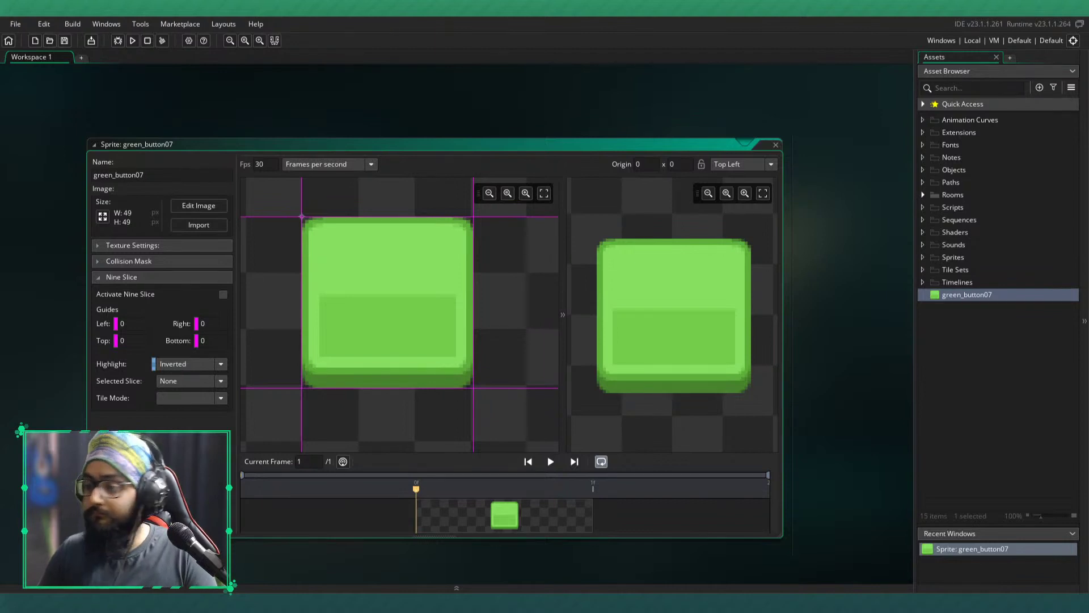
pyautogui.moveTo(412, 300); pyautogui.dragTo(427, 311, button='middle')
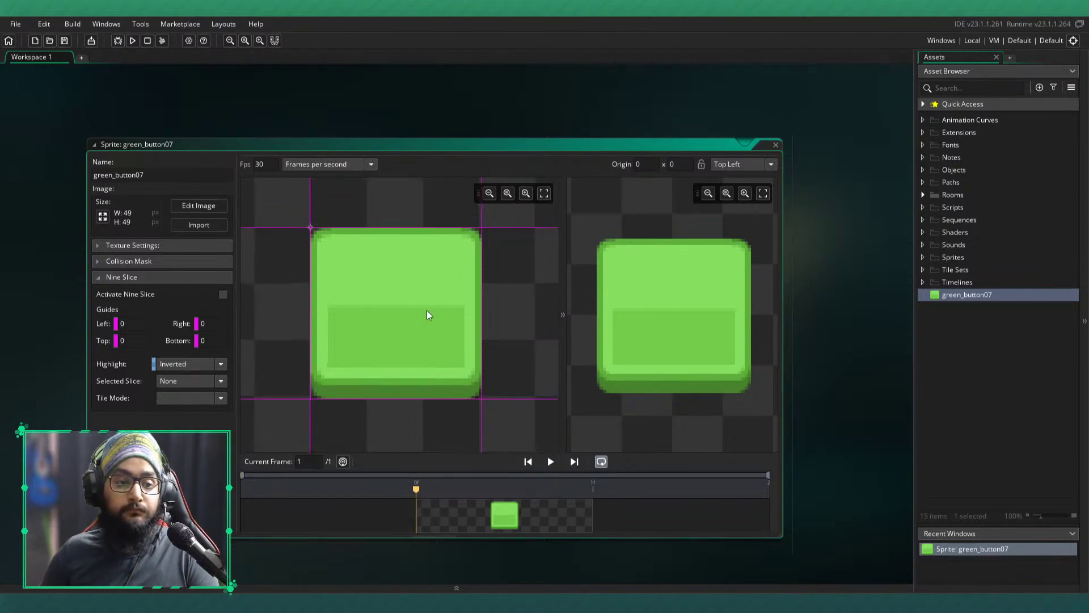
pyautogui.moveTo(361, 284); pyautogui.dragTo(359, 284, button='middle')
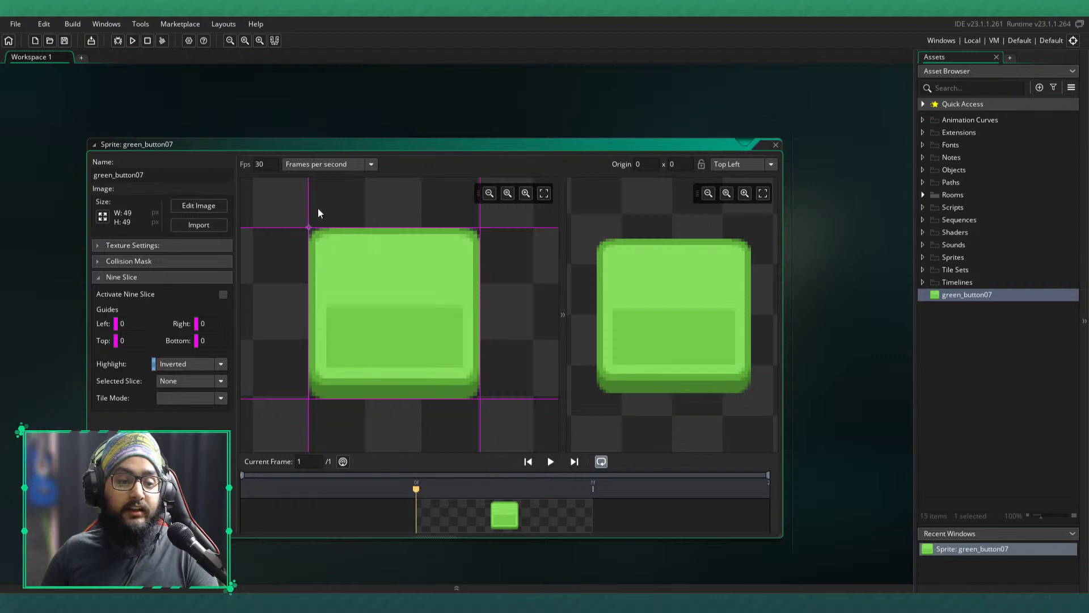
# - Move the nine-slice guides inward on the button to Left 8, Right 10, Top 8 and Bottom 13
pyautogui.moveTo(306, 203); pyautogui.dragTo(326, 221)
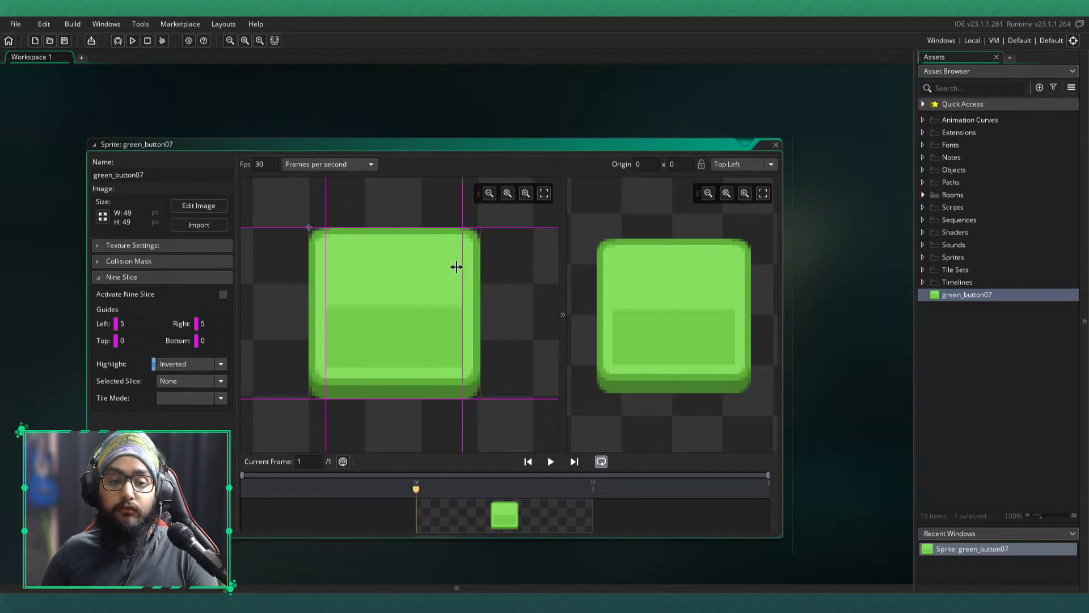
pyautogui.moveTo(324, 261)
pyautogui.mouseDown()
pyautogui.moveTo(314, 260)
pyautogui.moveTo(336, 267)
pyautogui.mouseUp()
pyautogui.moveTo(477, 262); pyautogui.dragTo(445, 262)
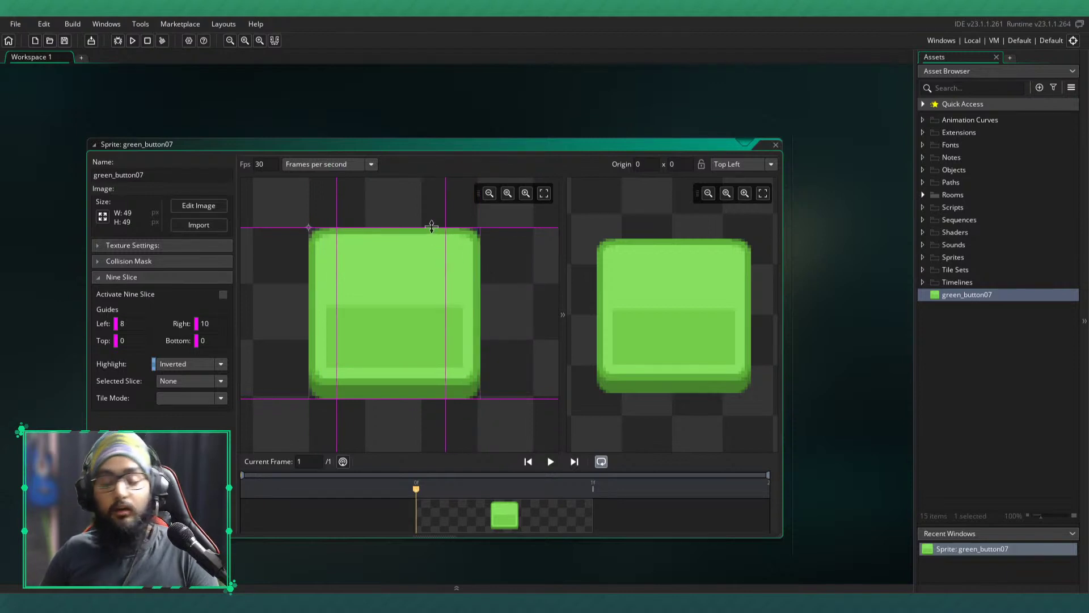
pyautogui.moveTo(404, 228); pyautogui.dragTo(400, 254)
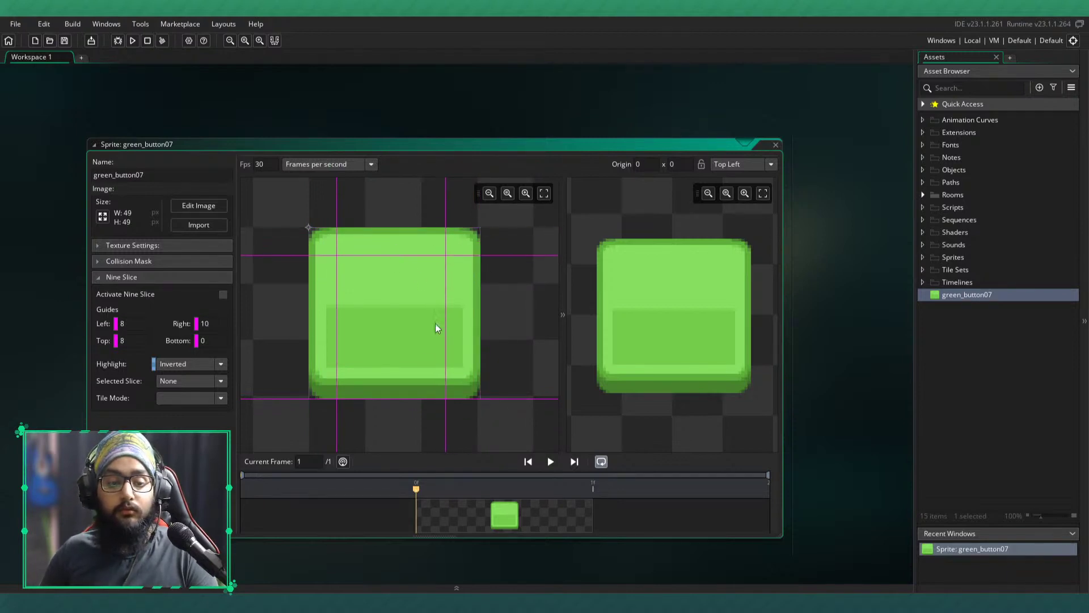
pyautogui.moveTo(401, 397); pyautogui.dragTo(399, 353)
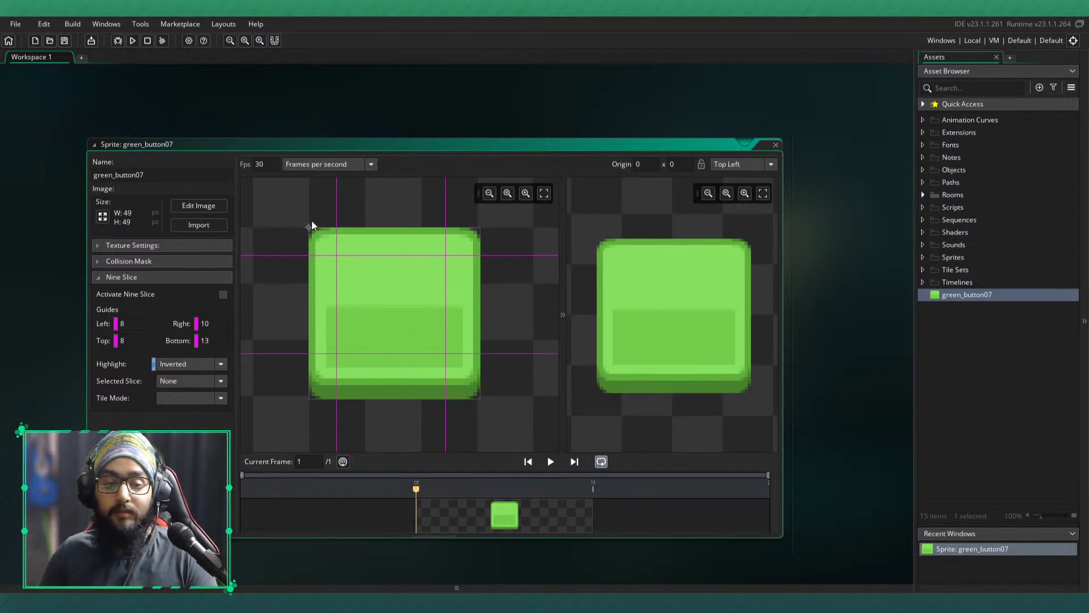
# - Return all four nine-slice guides to the sprite's outer edges at 0
pyautogui.moveTo(336, 305); pyautogui.dragTo(288, 301)
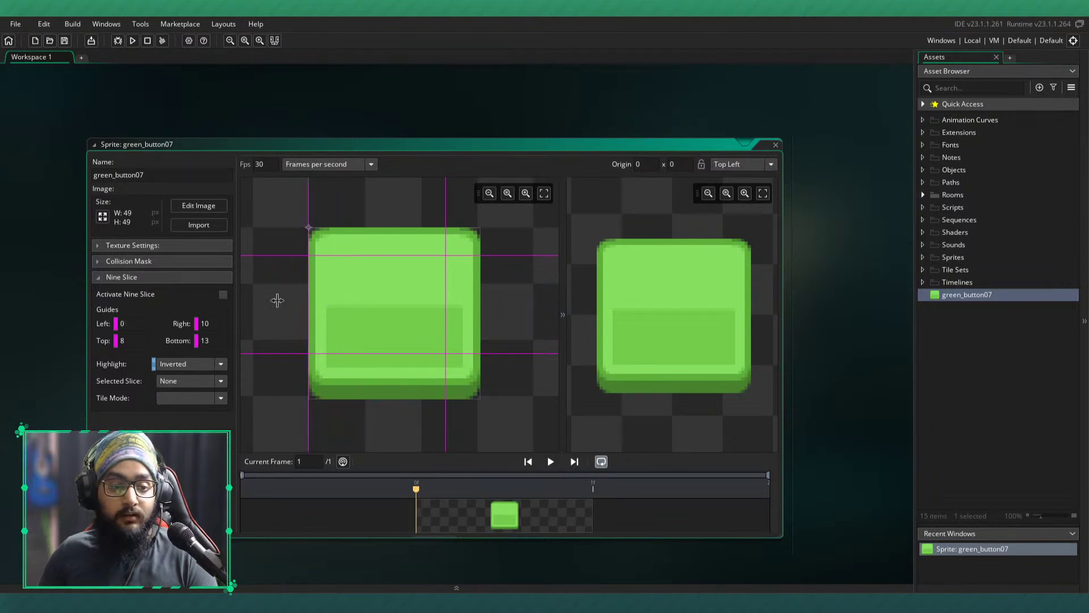
pyautogui.moveTo(358, 254); pyautogui.dragTo(358, 222)
pyautogui.moveTo(373, 353); pyautogui.dragTo(381, 426)
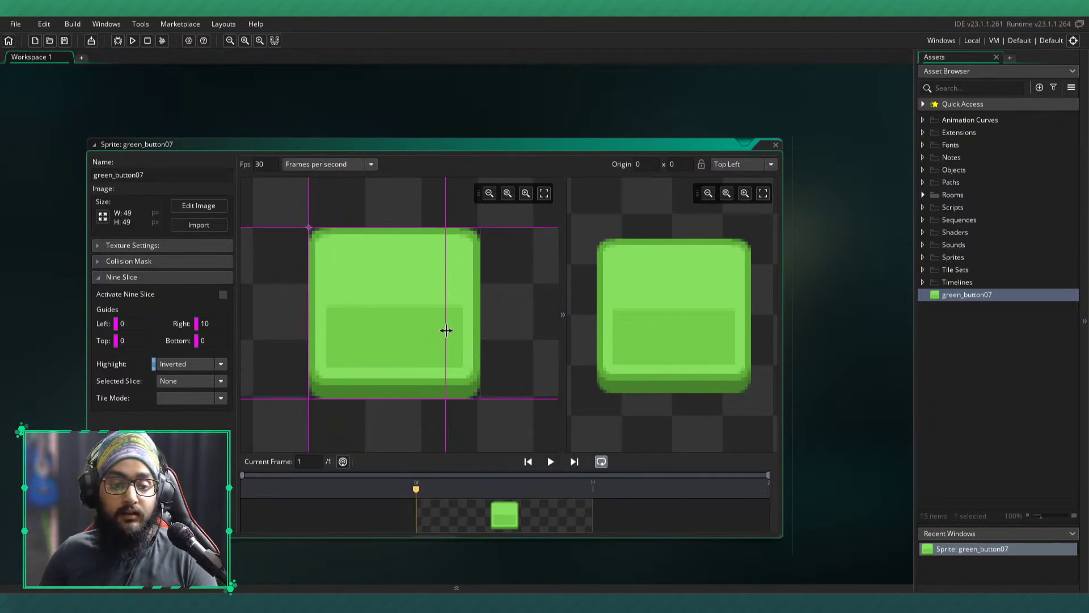
pyautogui.moveTo(447, 330); pyautogui.dragTo(480, 330)
# - Enlarge the sprite editor and widen its scaling preview, keeping the full guide canvas visible beside it
pyautogui.moveTo(564, 314); pyautogui.dragTo(389, 314)
pyautogui.moveTo(839, 325); pyautogui.dragTo(815, 235, button='middle')
pyautogui.moveTo(756, 448); pyautogui.dragTo(856, 534)
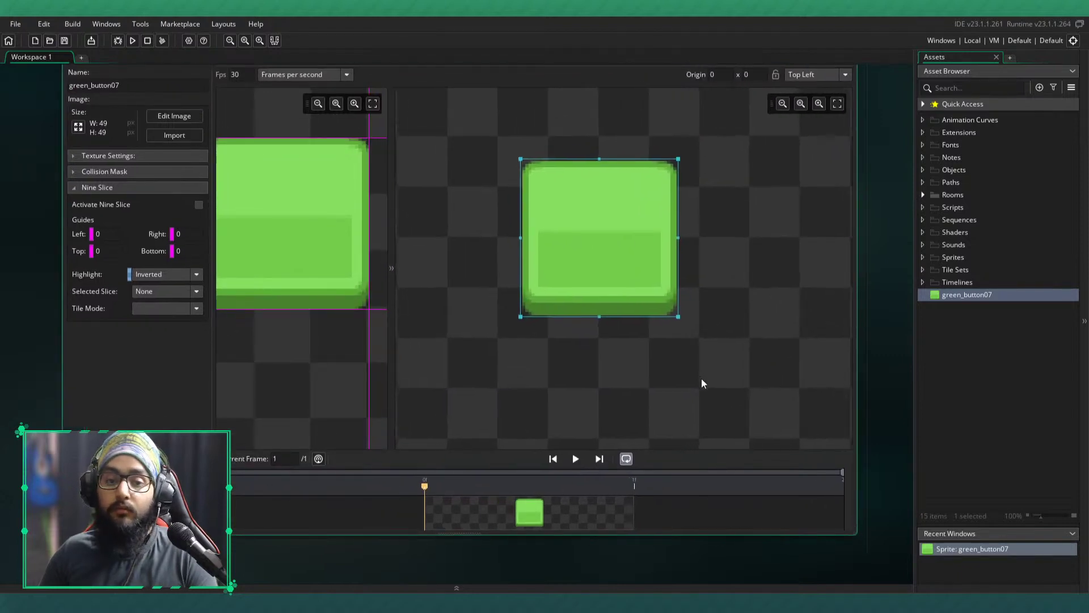
pyautogui.scroll(-4, 642, 289)
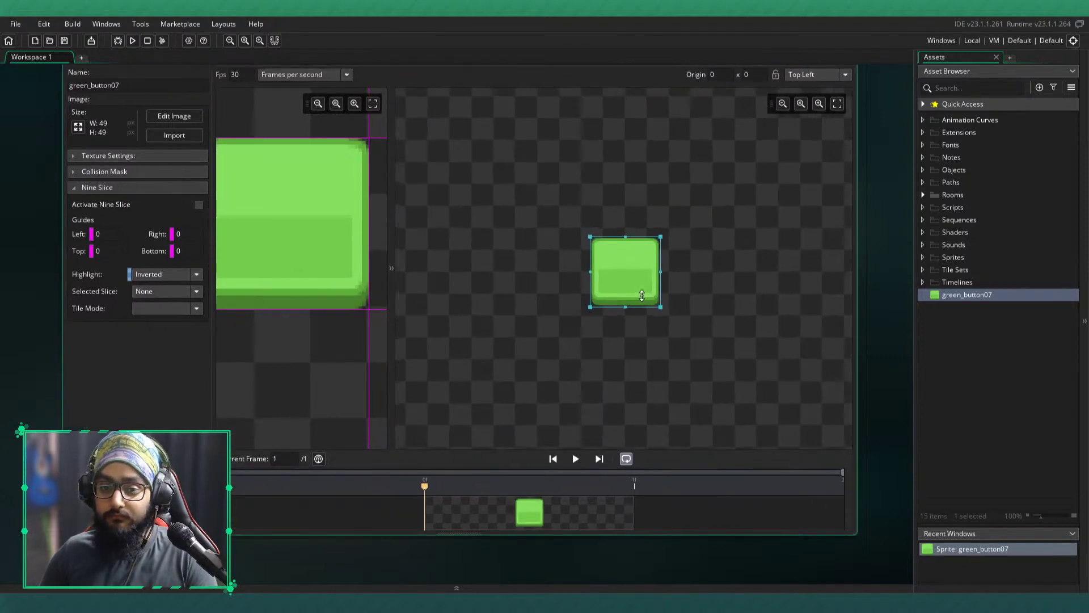
pyautogui.moveTo(643, 290); pyautogui.dragTo(481, 234, button='middle')
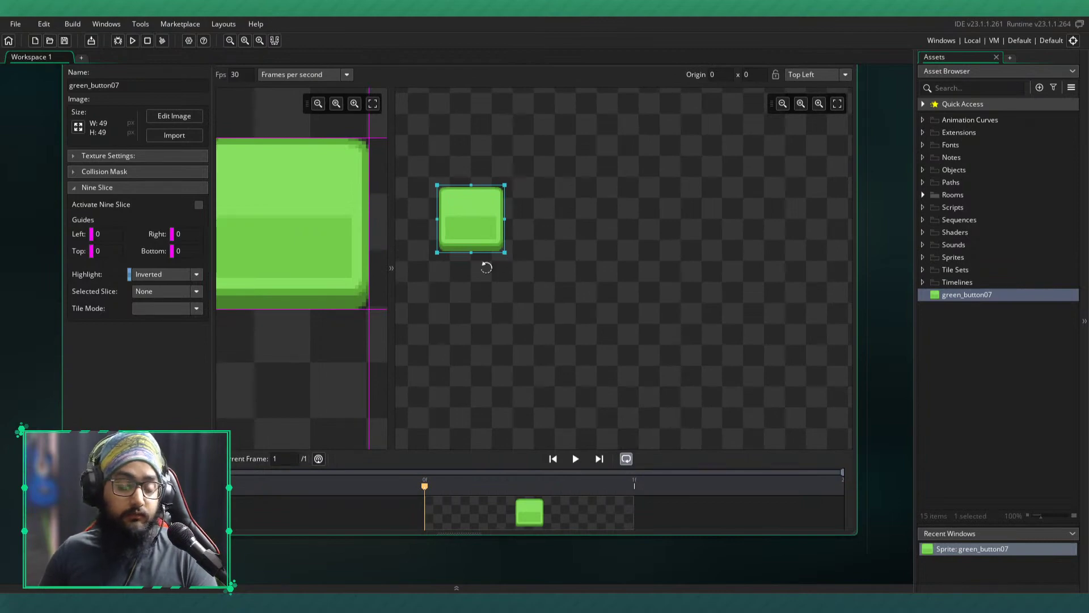
pyautogui.moveTo(391, 269); pyautogui.dragTo(445, 273)
pyautogui.moveTo(353, 223); pyautogui.dragTo(367, 242, button='middle')
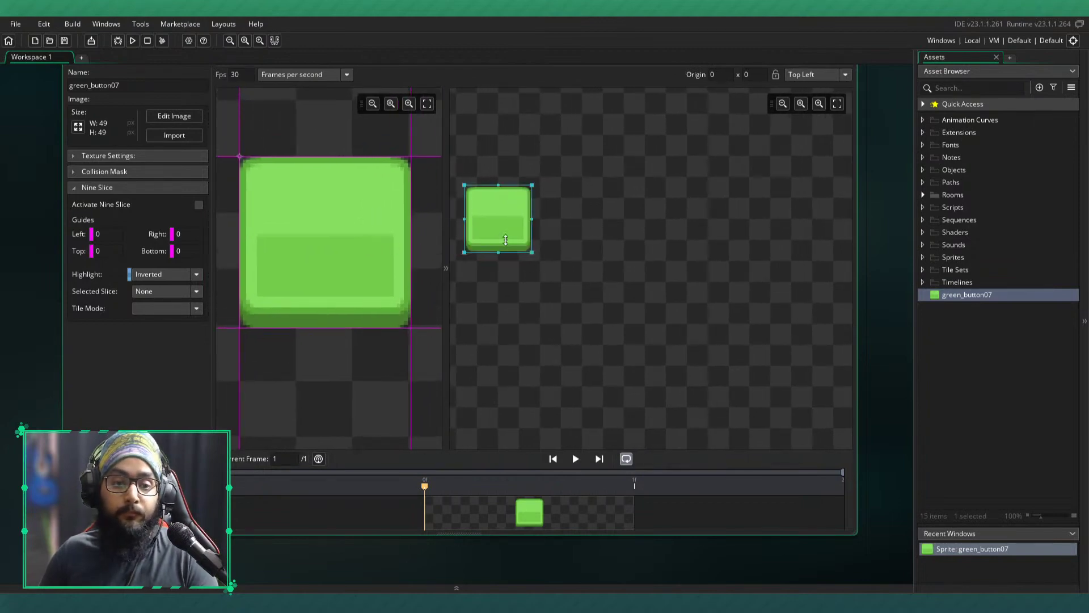
# - Stretch the preview button into a large rectangle to examine its scaling without guides, and shrink it back to a small one
pyautogui.moveTo(534, 253); pyautogui.dragTo(803, 321)
pyautogui.moveTo(787, 385); pyautogui.dragTo(788, 375)
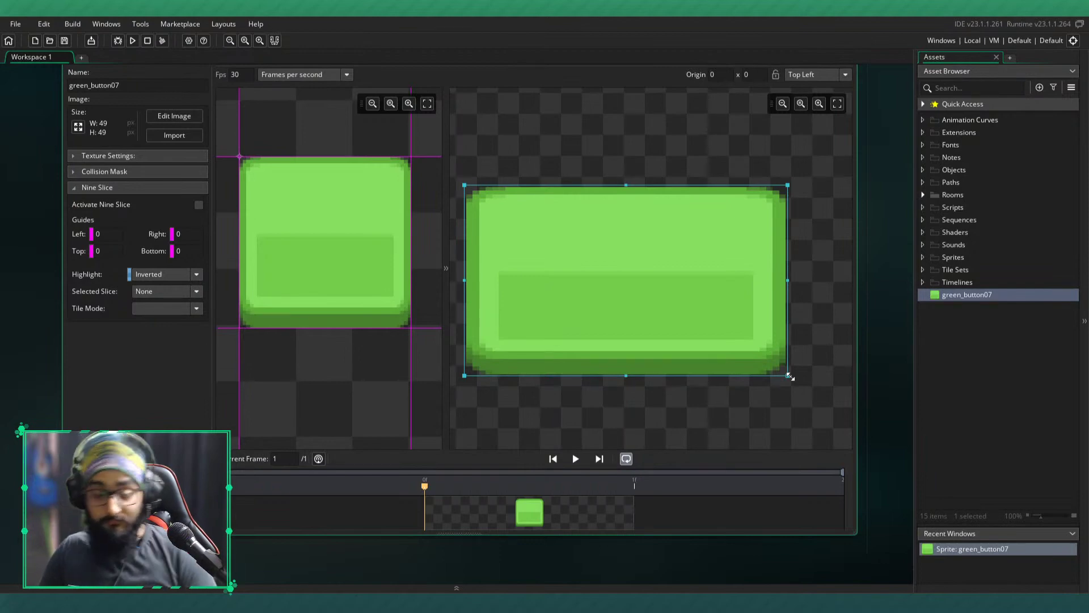
pyautogui.moveTo(789, 377); pyautogui.dragTo(574, 260)
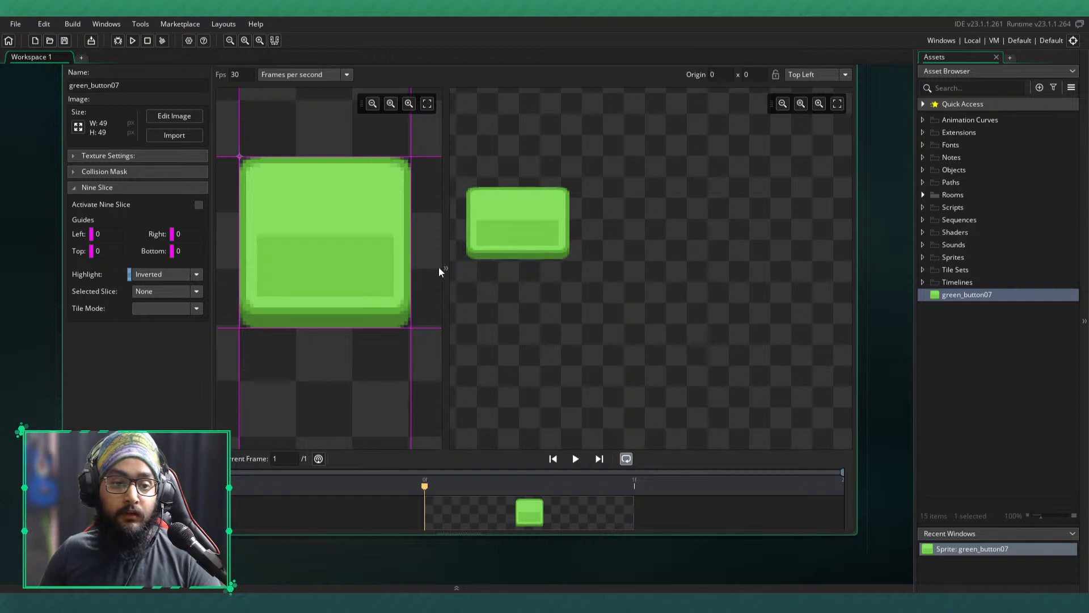
# - Position the button's nine-slice guides at Left 8, Right 9, Top 6 and Bottom 10
pyautogui.moveTo(415, 250); pyautogui.dragTo(380, 248)
pyautogui.moveTo(239, 231); pyautogui.dragTo(268, 233)
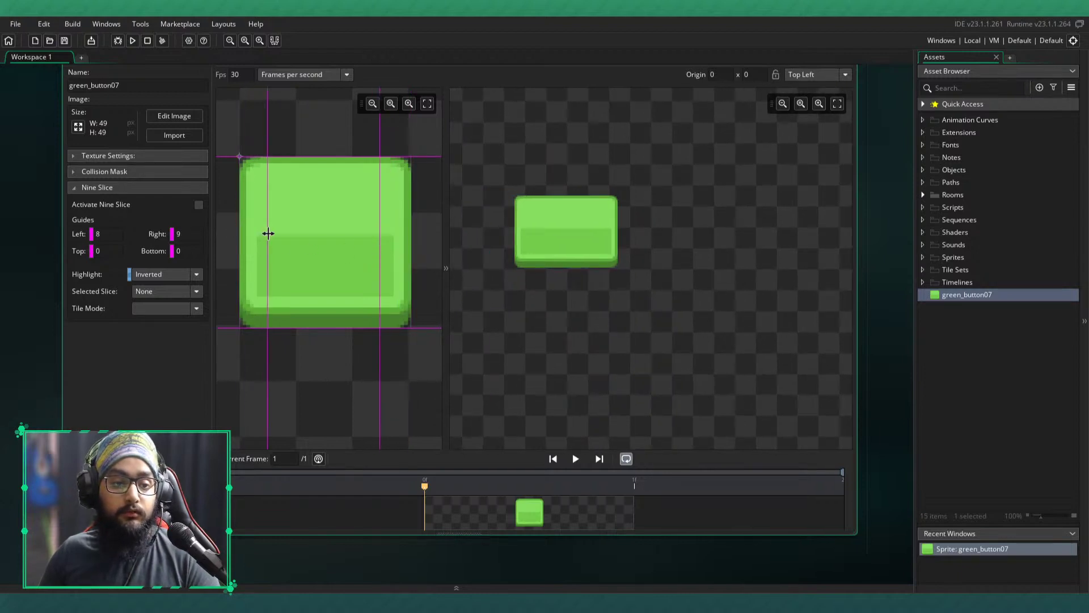
pyautogui.moveTo(326, 326); pyautogui.dragTo(326, 293)
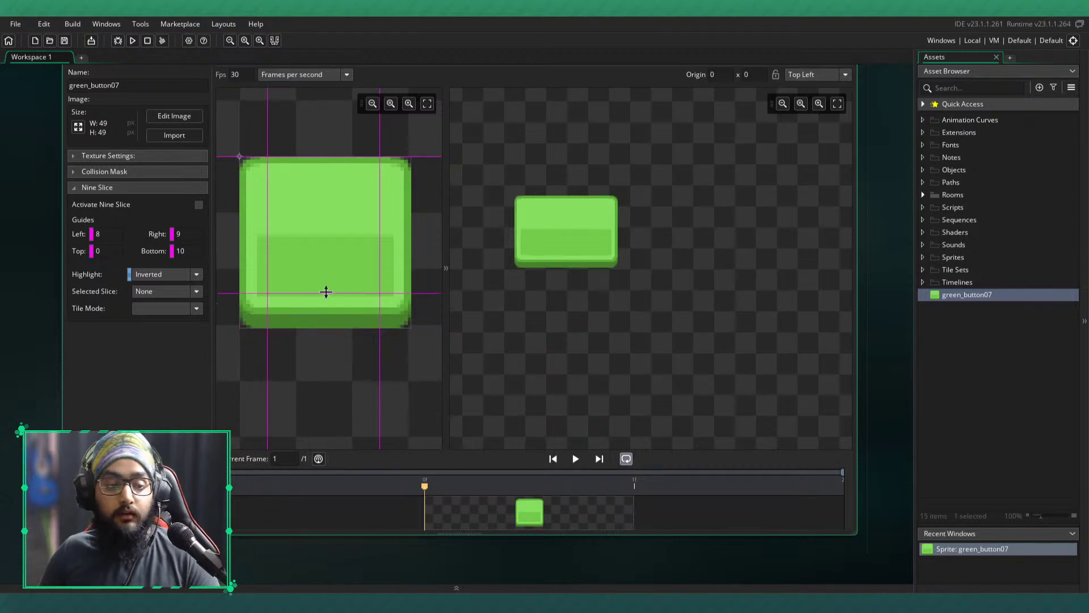
pyautogui.moveTo(335, 159); pyautogui.dragTo(325, 190)
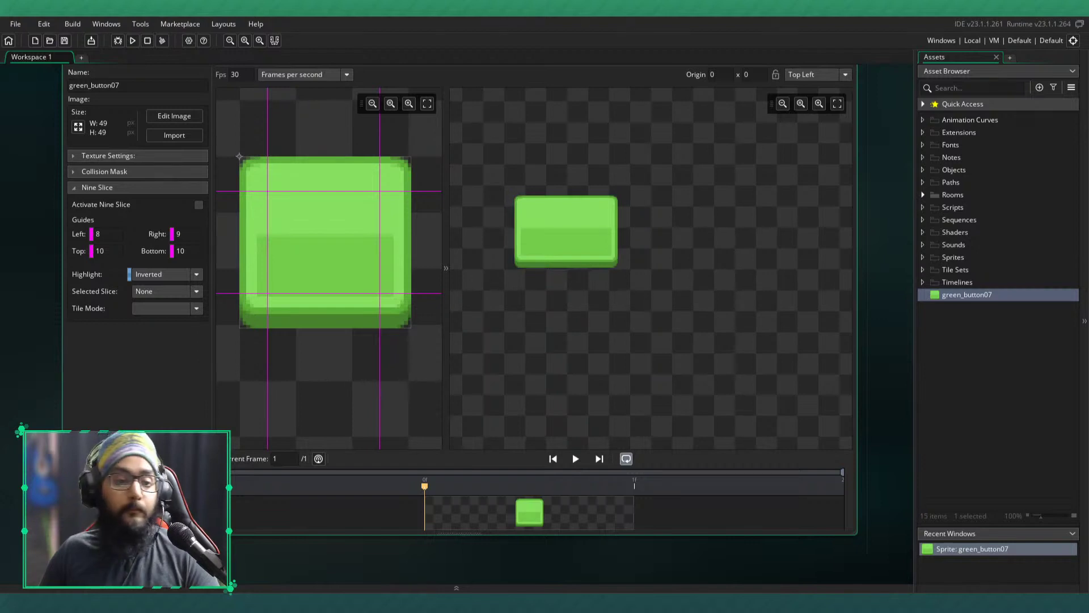
pyautogui.moveTo(309, 191); pyautogui.dragTo(308, 178)
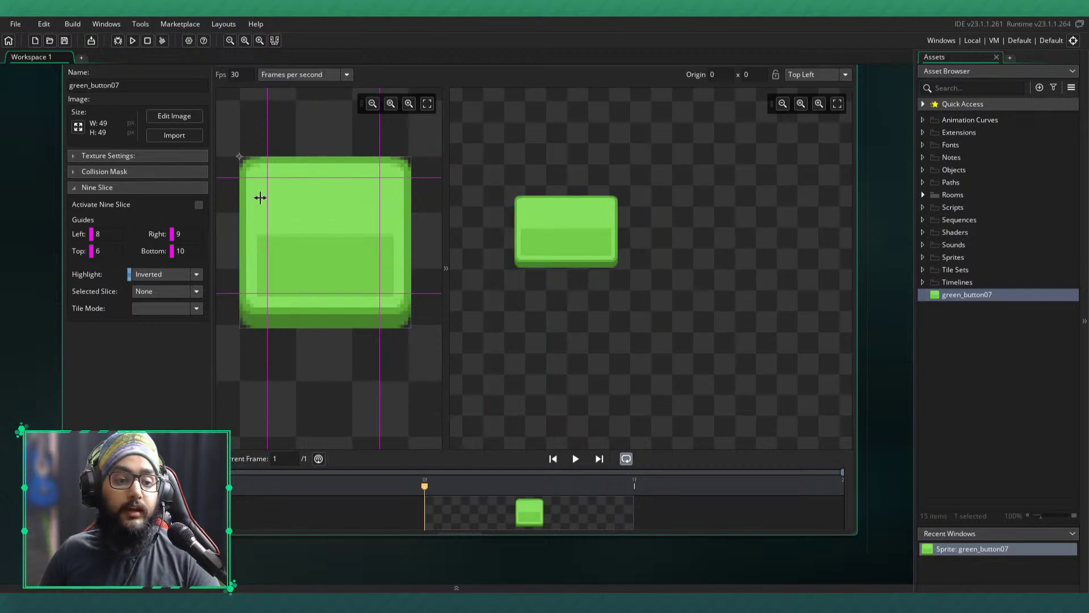
# - Stretch the preview button to larger sizes and examine how its corners and edges scale with the guides set
pyautogui.moveTo(666, 282); pyautogui.dragTo(769, 356)
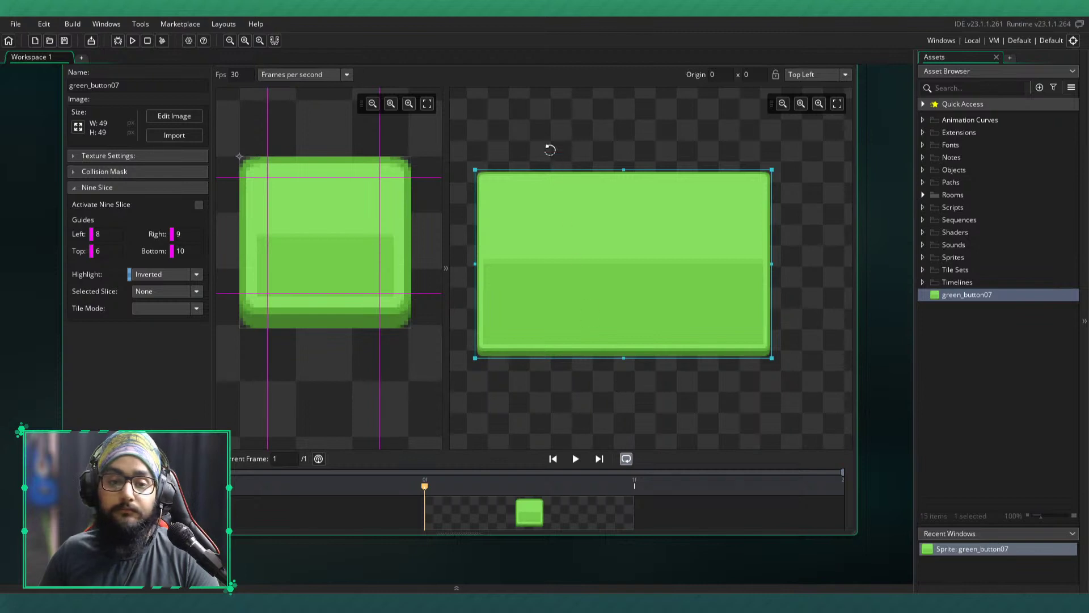
pyautogui.scroll(5, 471, 161)
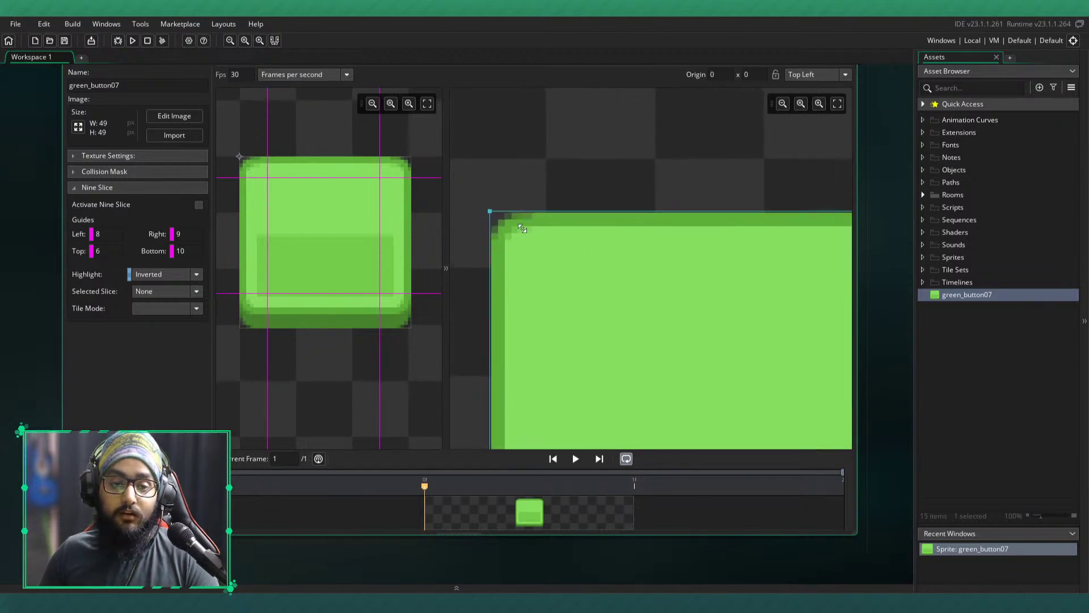
pyautogui.scroll(-4, 522, 214)
pyautogui.scroll(-5, 575, 233)
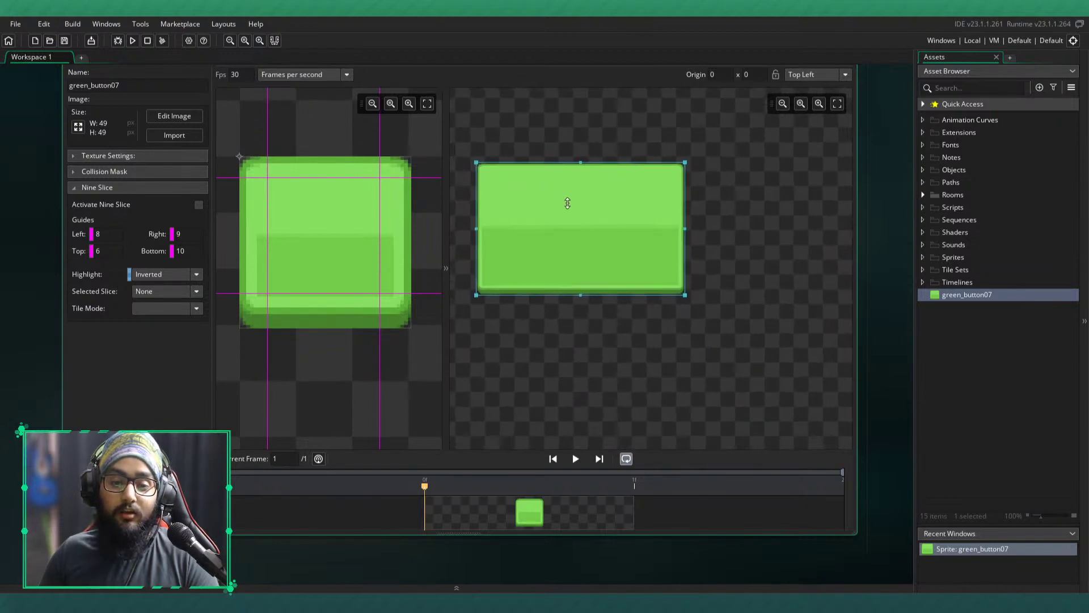
pyautogui.moveTo(713, 300); pyautogui.dragTo(845, 456)
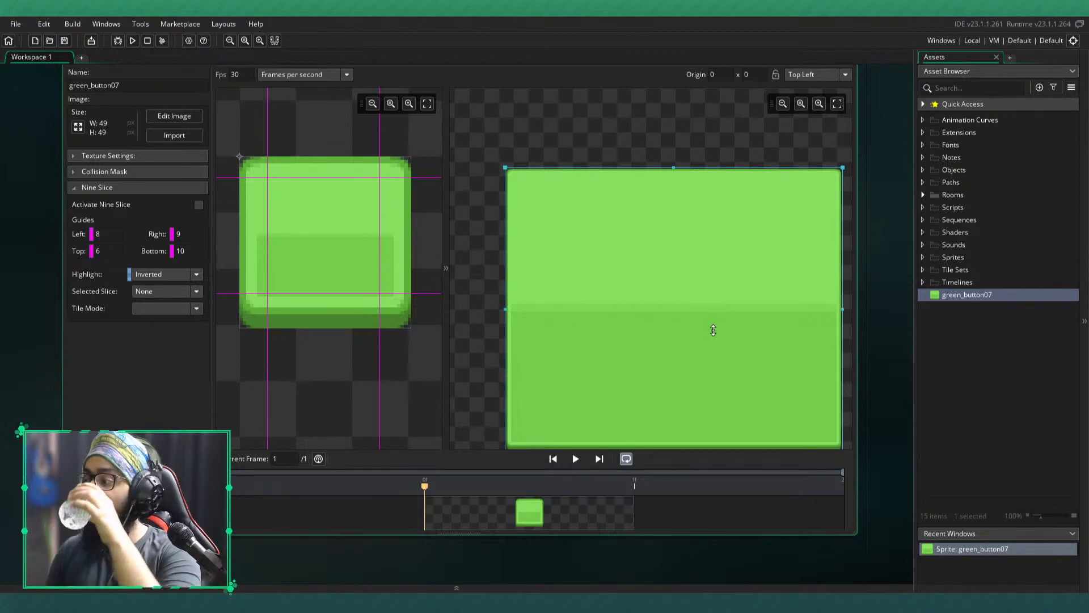
pyautogui.moveTo(702, 320); pyautogui.dragTo(665, 284, button='middle')
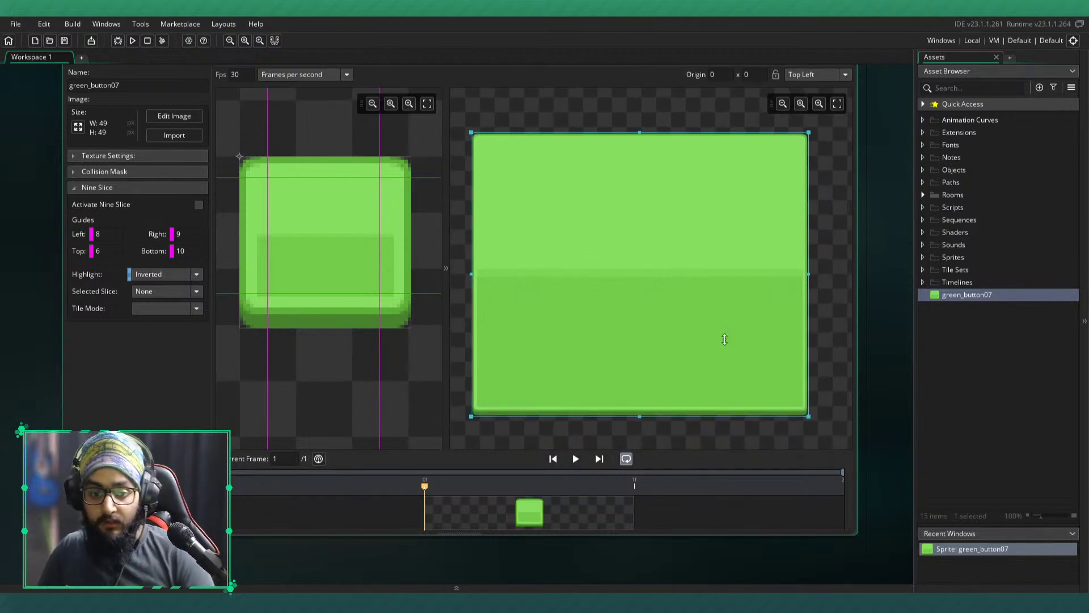
# - Resize the preview button down to a wide, short rectangle and examine how its corners and edges scale
pyautogui.moveTo(808, 416); pyautogui.dragTo(761, 274)
pyautogui.moveTo(777, 237)
pyautogui.mouseDown()
pyautogui.moveTo(753, 316)
pyautogui.moveTo(784, 272)
pyautogui.moveTo(717, 338)
pyautogui.moveTo(777, 250)
pyautogui.moveTo(771, 203)
pyautogui.moveTo(785, 227)
pyautogui.mouseUp()
pyautogui.moveTo(608, 216); pyautogui.dragTo(644, 270)
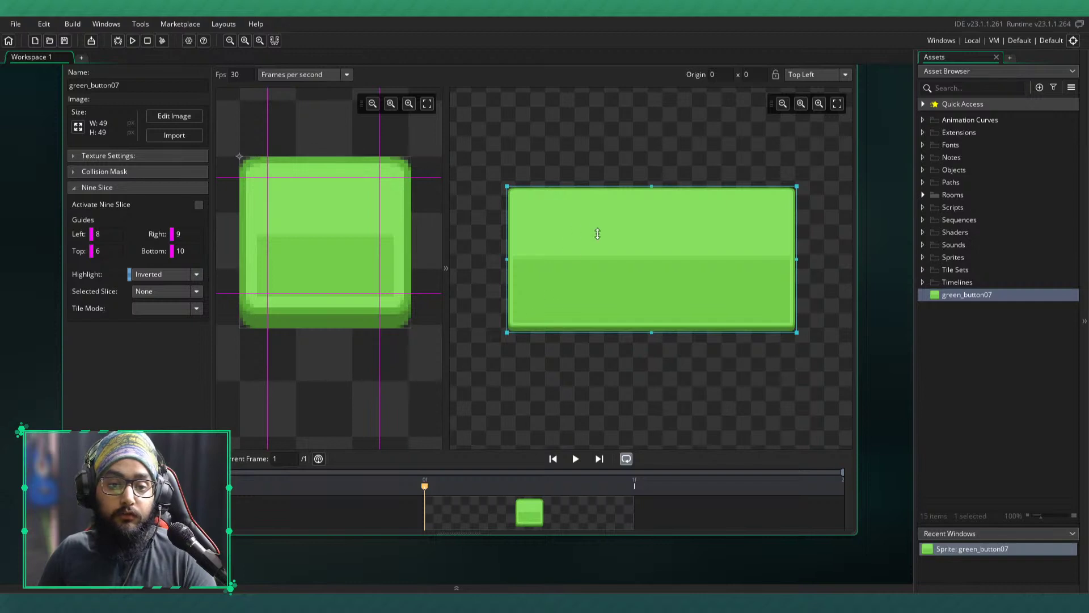
# - Move all four nine-slice guides out to the button's edges, so that Left, Right, Top and Bottom are 0
pyautogui.moveTo(379, 233); pyautogui.dragTo(411, 232)
pyautogui.moveTo(267, 232); pyautogui.dragTo(238, 231)
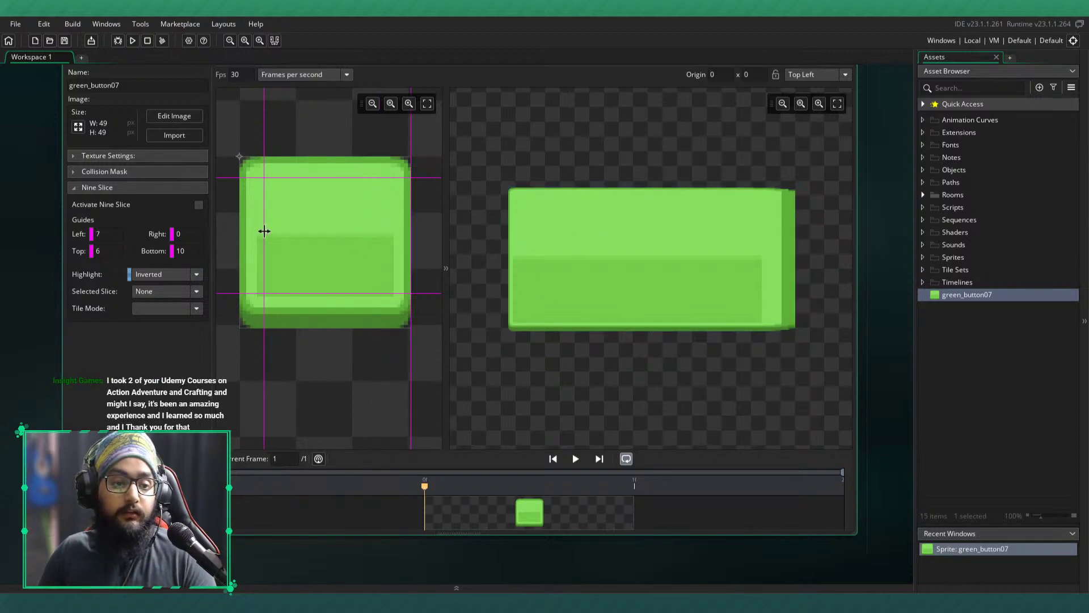
pyautogui.moveTo(316, 294); pyautogui.dragTo(315, 329)
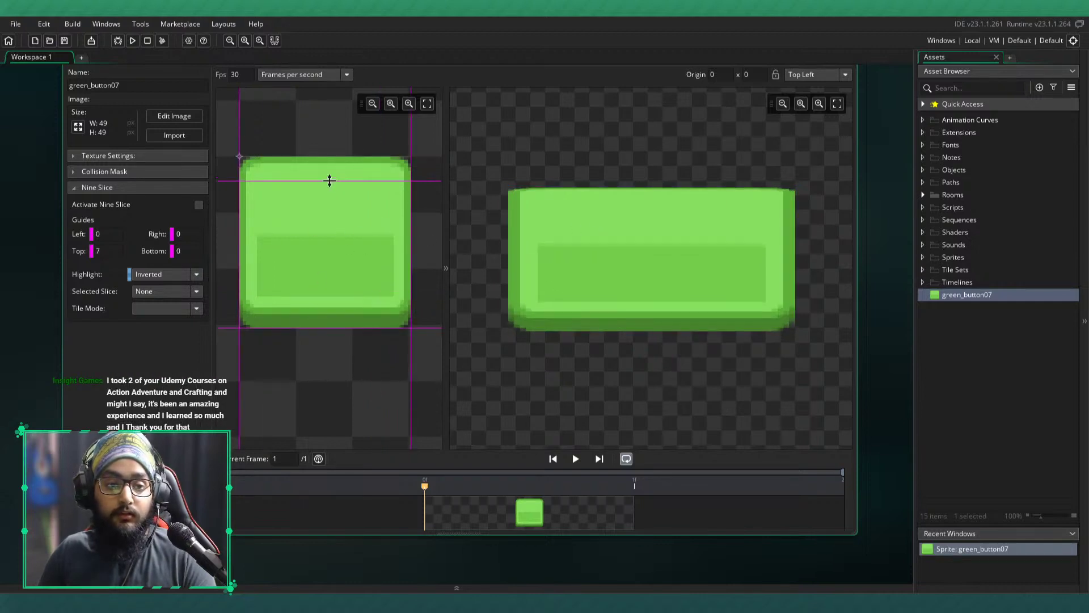
pyautogui.moveTo(330, 180); pyautogui.dragTo(338, 128)
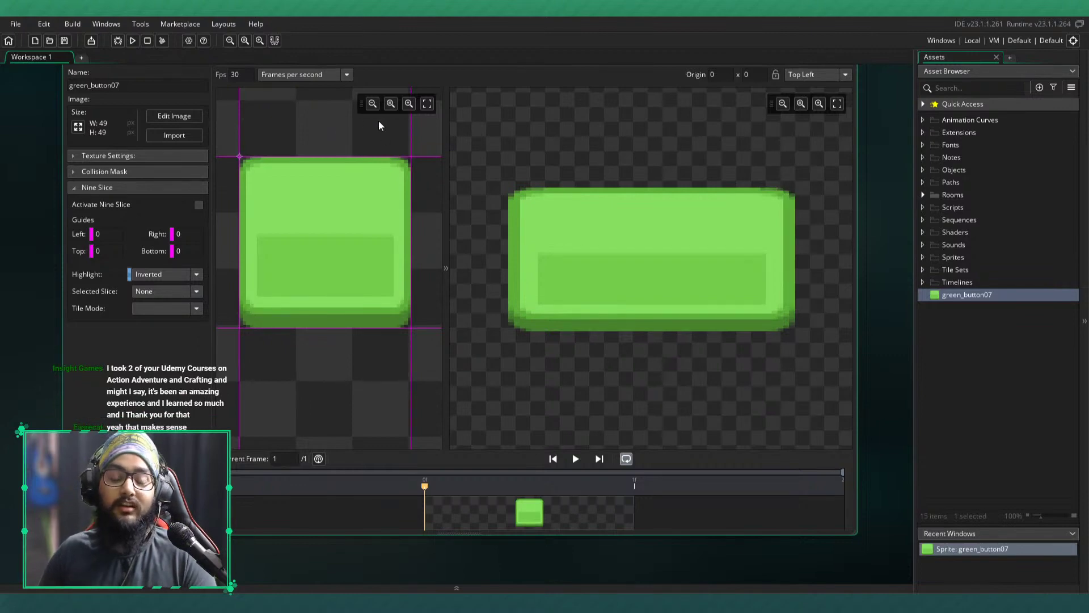
# - Position the button's nine-slice guides at Left 7, Right 8, Top 7 and Bottom 11
pyautogui.moveTo(238, 195); pyautogui.dragTo(264, 195)
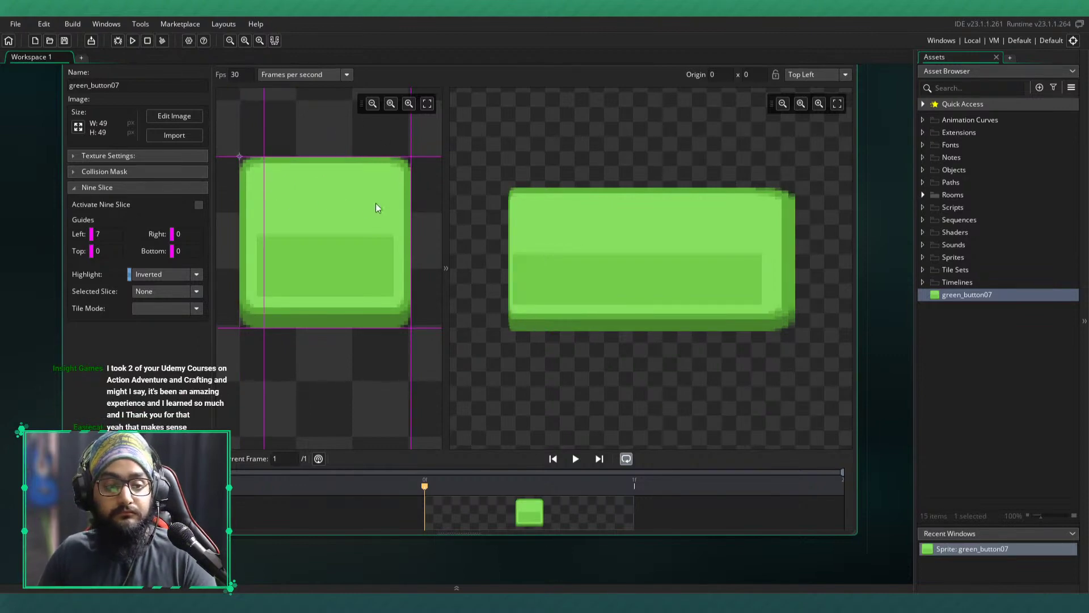
pyautogui.moveTo(403, 207); pyautogui.dragTo(381, 206)
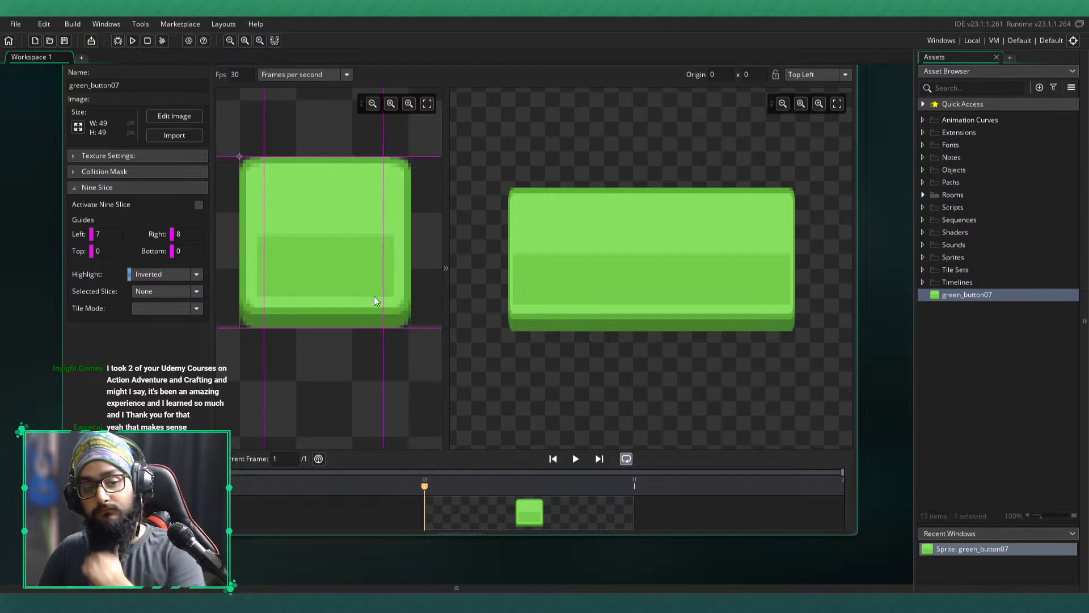
pyautogui.moveTo(368, 326); pyautogui.dragTo(368, 291)
pyautogui.moveTo(334, 155); pyautogui.dragTo(332, 181)
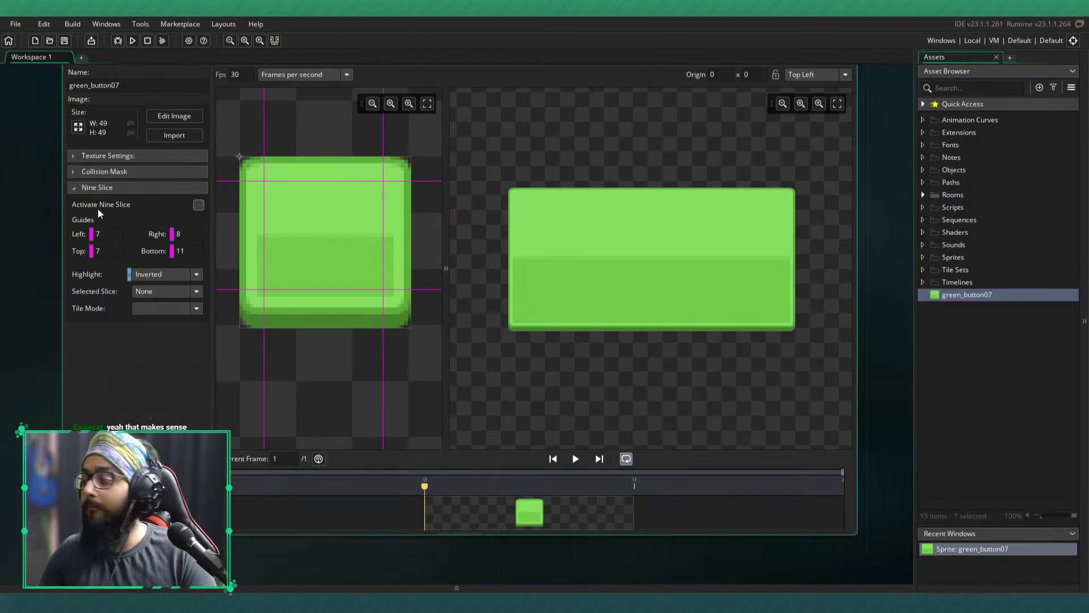
# - Activate Nine Slice for the green button sprite
pyautogui.scroll(2, 46, 198)
pyautogui.scroll(-1, 36, 206)
pyautogui.keyDown('ctrl'); pyautogui.scroll(4, 34, 219); pyautogui.keyUp('ctrl')
pyautogui.keyDown('ctrl'); pyautogui.scroll(3, 57, 272); pyautogui.keyUp('ctrl')
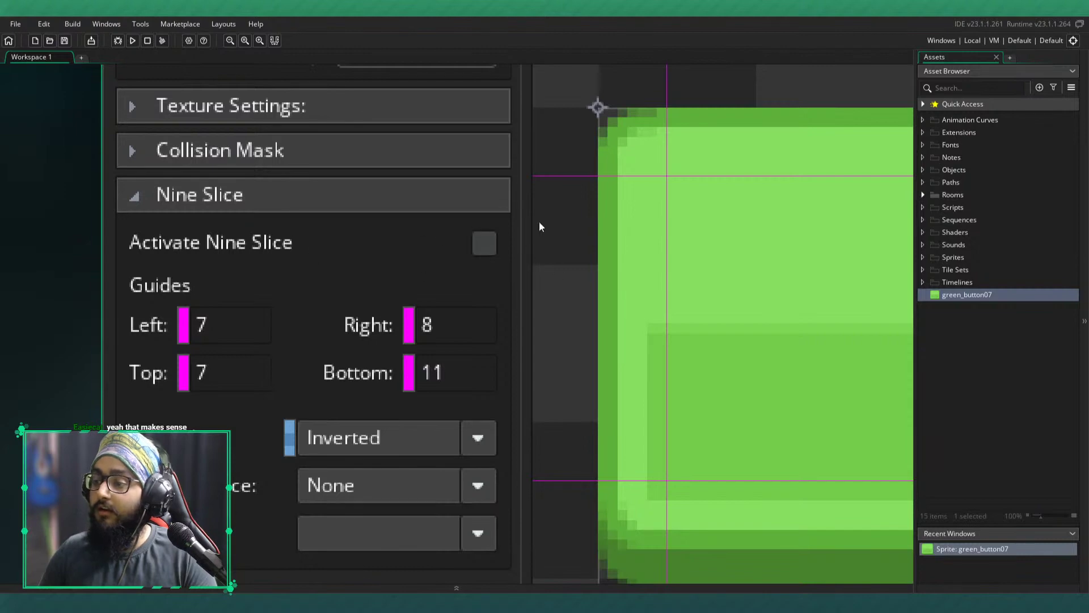
pyautogui.click(399, 253)
pyautogui.keyDown('ctrl'); pyautogui.scroll(-4, 30, 240); pyautogui.keyUp('ctrl')
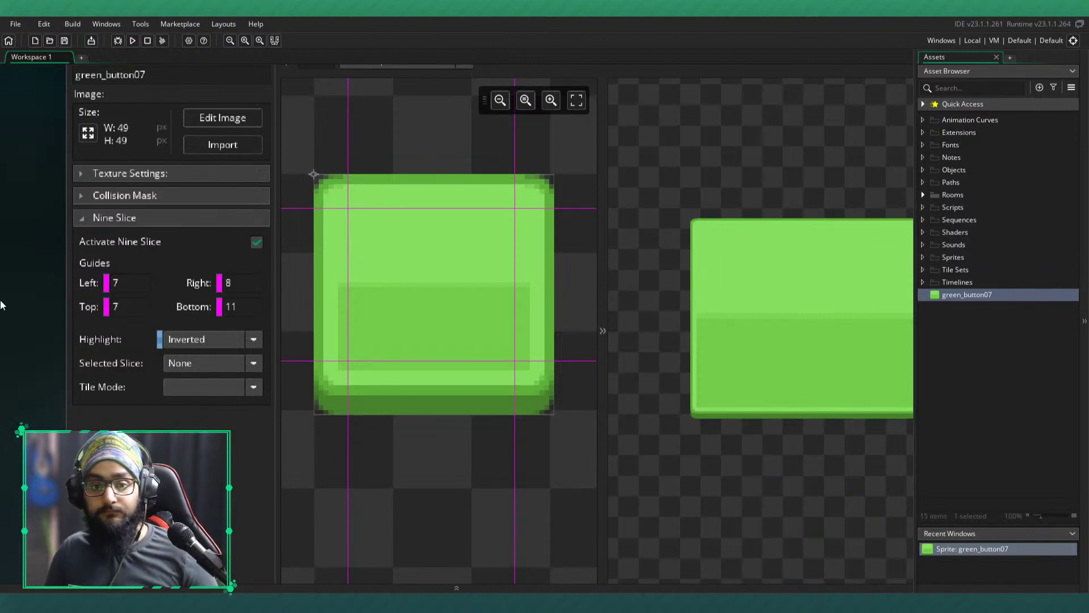
pyautogui.keyDown('ctrl'); pyautogui.scroll(-4, 1, 300); pyautogui.keyUp('ctrl')
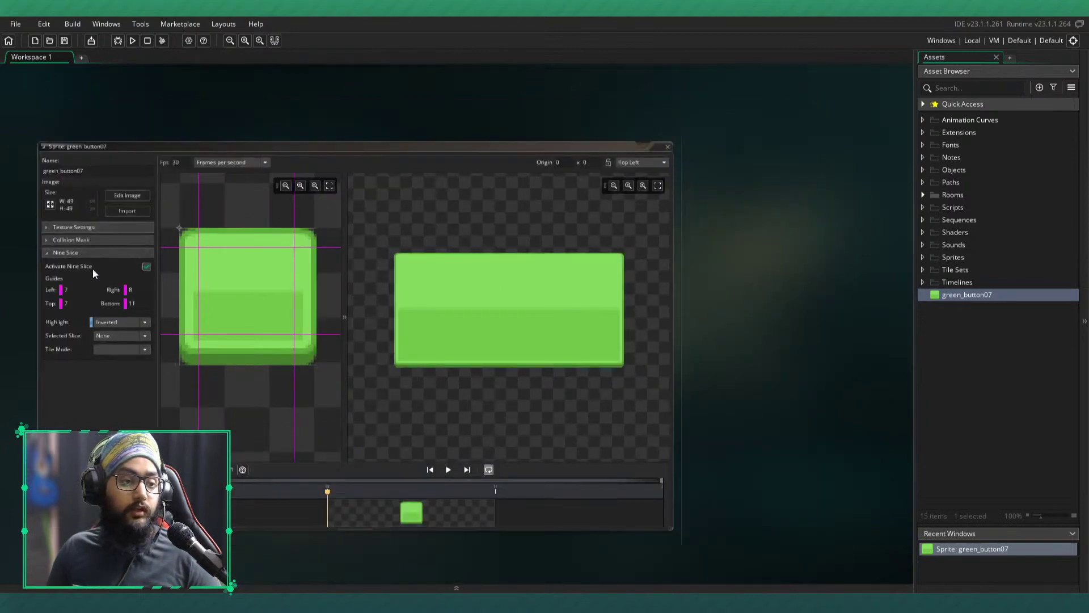
pyautogui.keyDown('ctrl'); pyautogui.scroll(1, 28, 257); pyautogui.keyUp('ctrl')
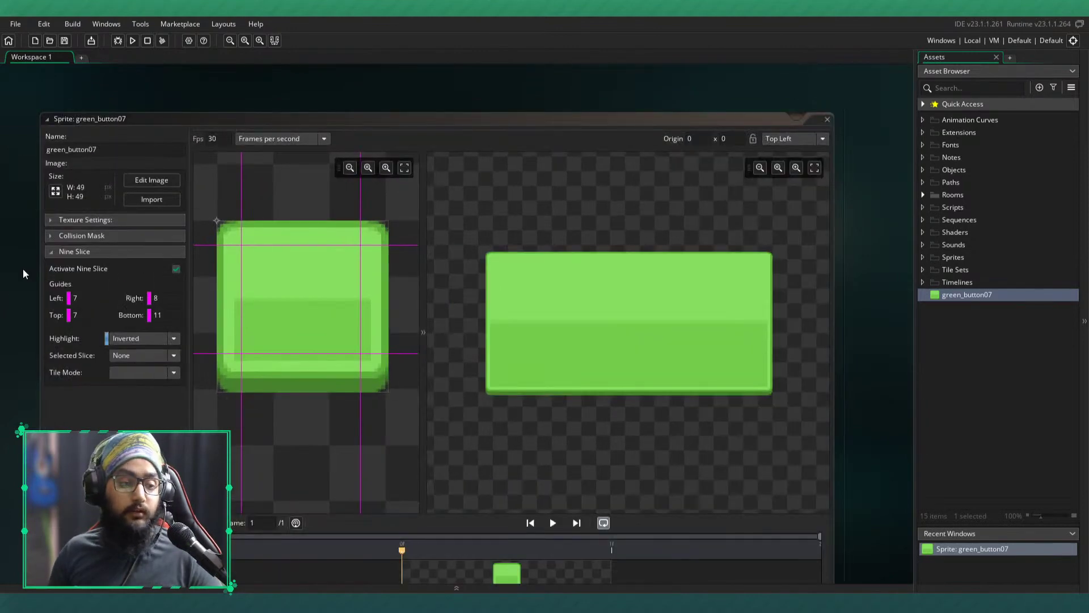
# - Enlarge the cake sprite's editor and activate Nine Slice for the cake
pyautogui.scroll(-2, 5, 348)
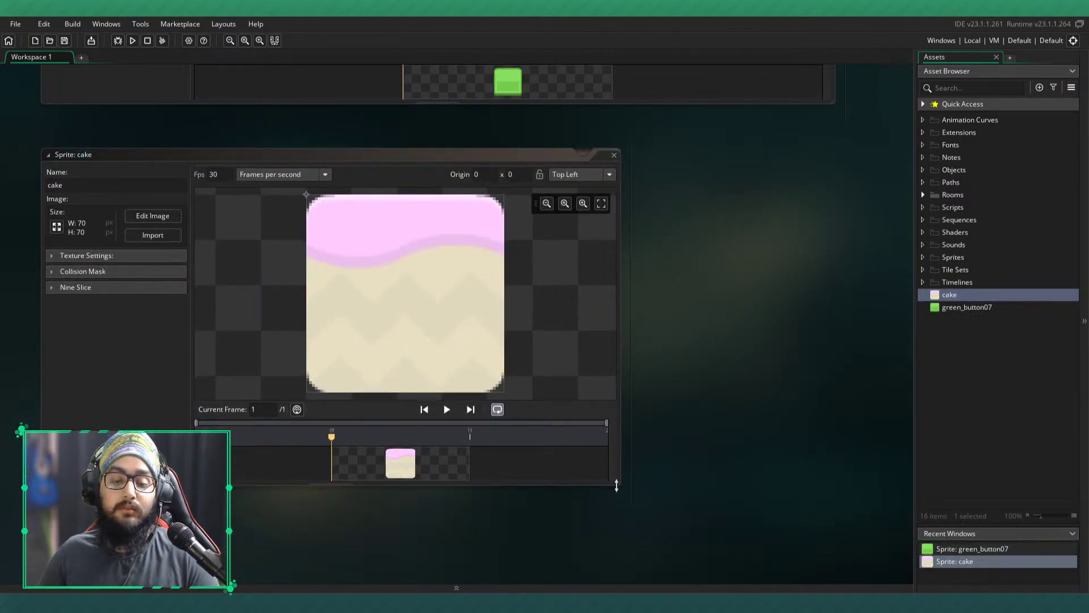
pyautogui.moveTo(617, 485); pyautogui.dragTo(804, 547)
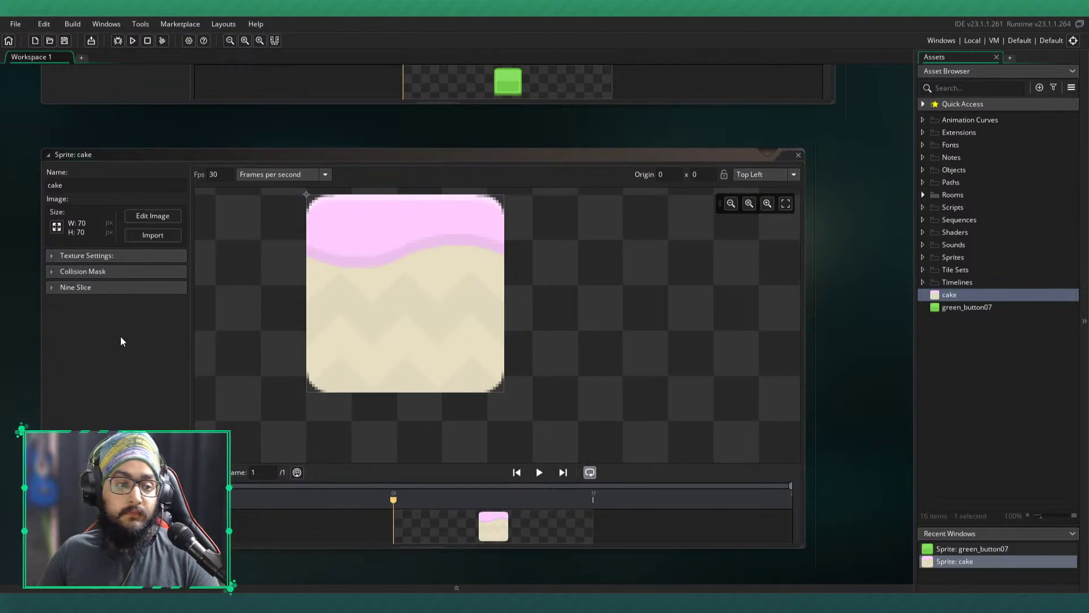
pyautogui.click(51, 287)
pyautogui.click(176, 304)
# - Position the cake's nine-slice guides at Left 14, Right 13, Top 10 and Bottom 11
pyautogui.moveTo(244, 334); pyautogui.dragTo(296, 338)
pyautogui.moveTo(503, 308); pyautogui.dragTo(456, 316)
pyautogui.moveTo(425, 452); pyautogui.dragTo(425, 414)
pyautogui.moveTo(367, 196); pyautogui.dragTo(365, 231)
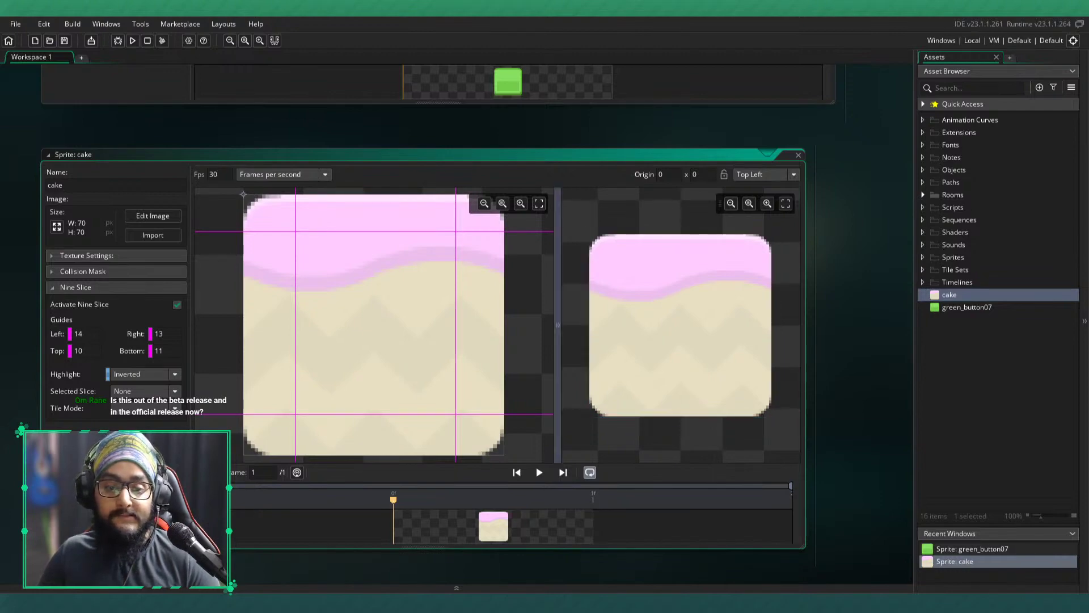
# - Widen the cake's scaling preview area and stretch the preview cake into a large rectangle
pyautogui.moveTo(558, 320); pyautogui.dragTo(416, 320)
pyautogui.keyDown('ctrl'); pyautogui.scroll(-4, 589, 332); pyautogui.keyUp('ctrl')
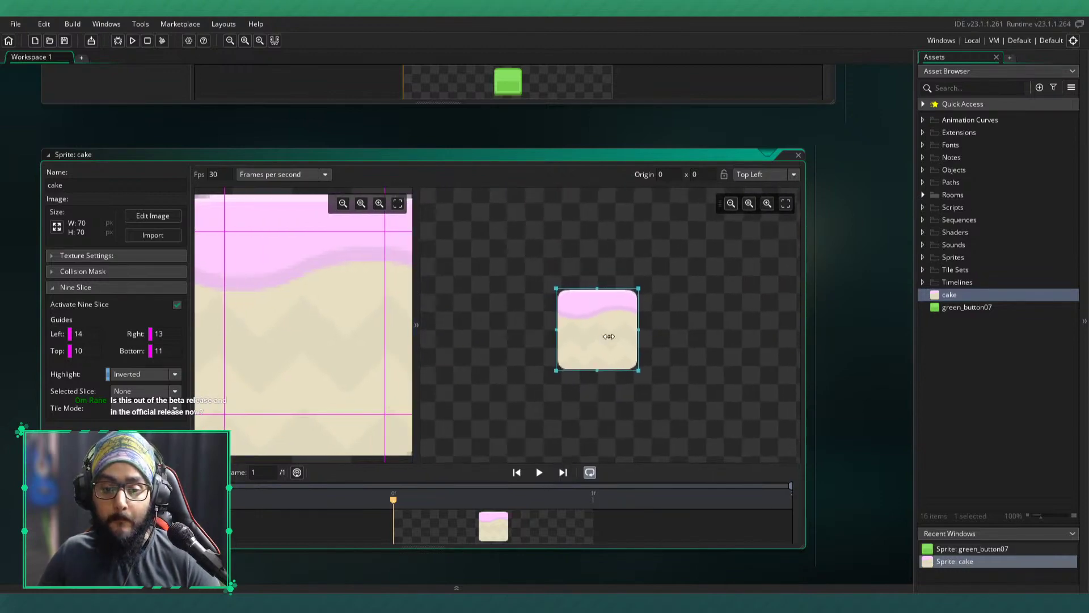
pyautogui.moveTo(614, 341); pyautogui.dragTo(496, 261, button='middle')
pyautogui.moveTo(523, 293); pyautogui.dragTo(725, 431)
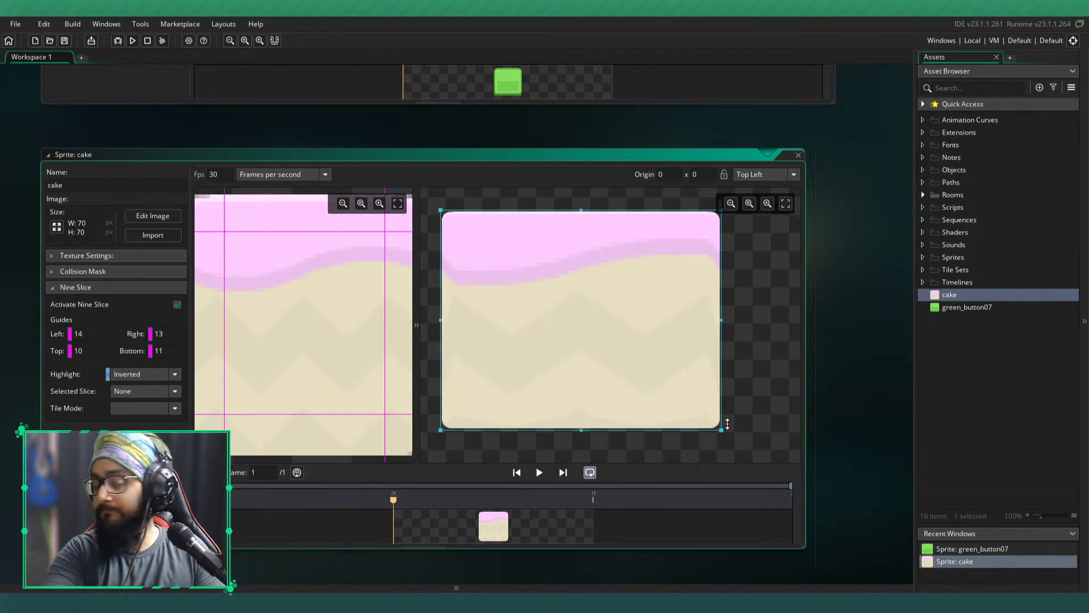
# - Stretch the preview cake further from two opposite corners and examine how its icing and zigzag pattern scale
pyautogui.moveTo(586, 333); pyautogui.dragTo(627, 348, button='middle')
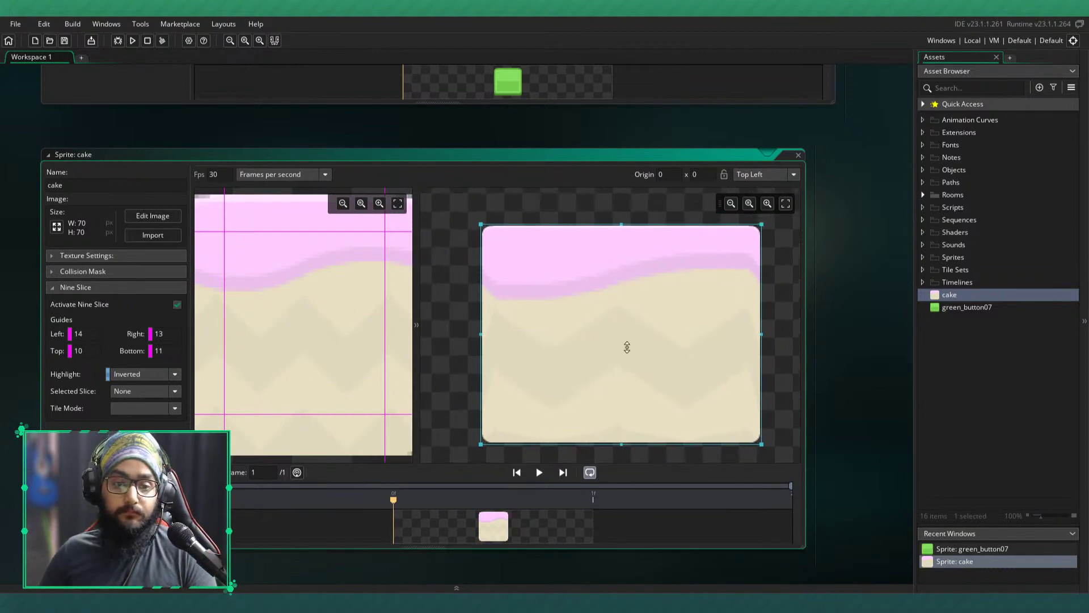
pyautogui.moveTo(481, 224); pyautogui.dragTo(451, 203)
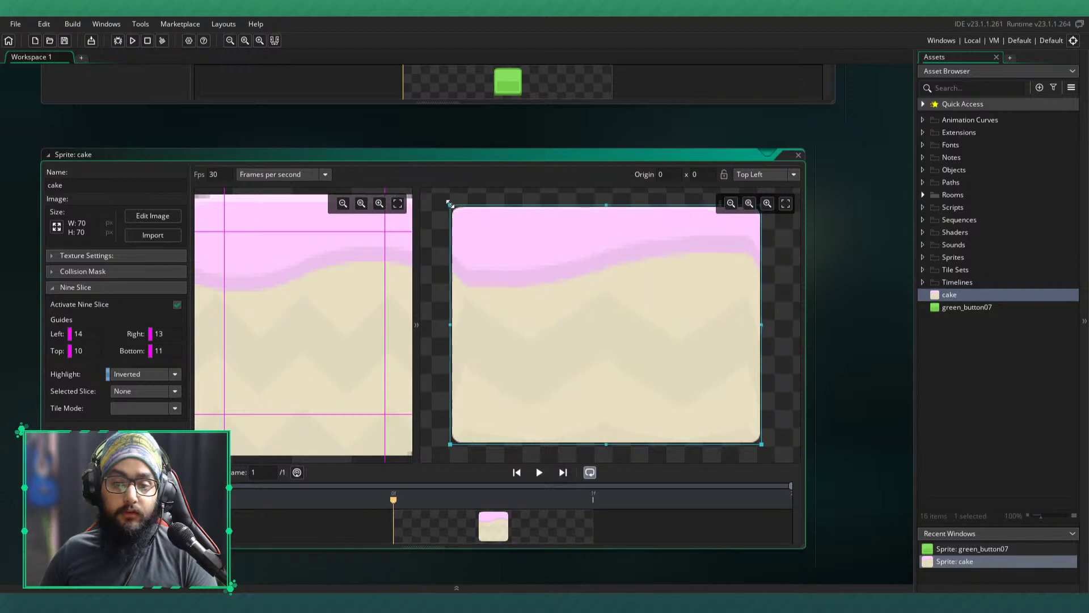
pyautogui.keyDown('ctrl'); pyautogui.scroll(-1, 602, 286); pyautogui.keyUp('ctrl')
pyautogui.moveTo(603, 286); pyautogui.dragTo(548, 265, button='middle')
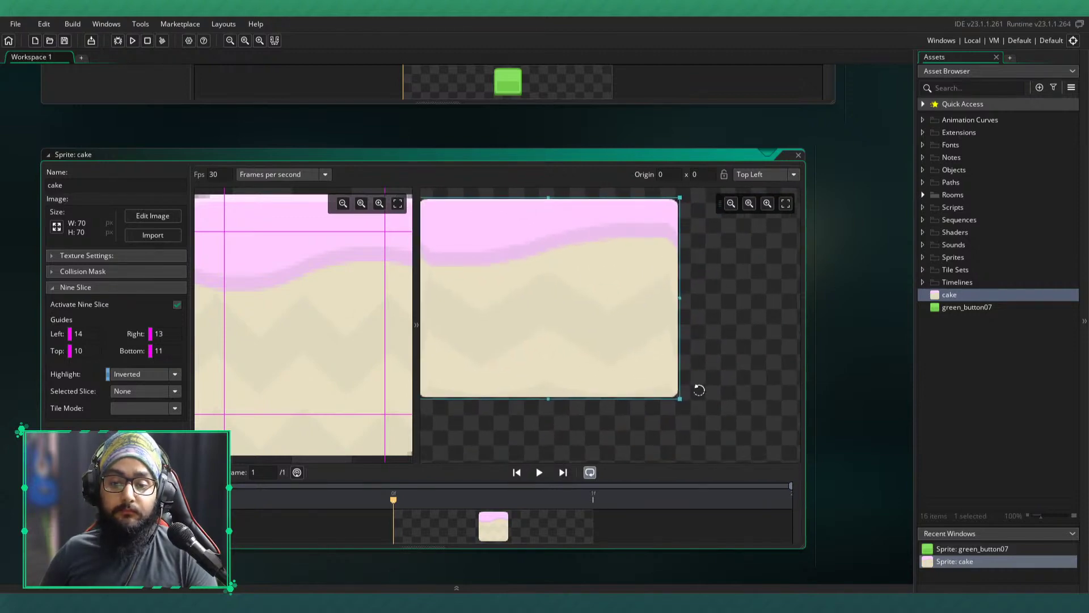
pyautogui.moveTo(680, 398); pyautogui.dragTo(751, 444)
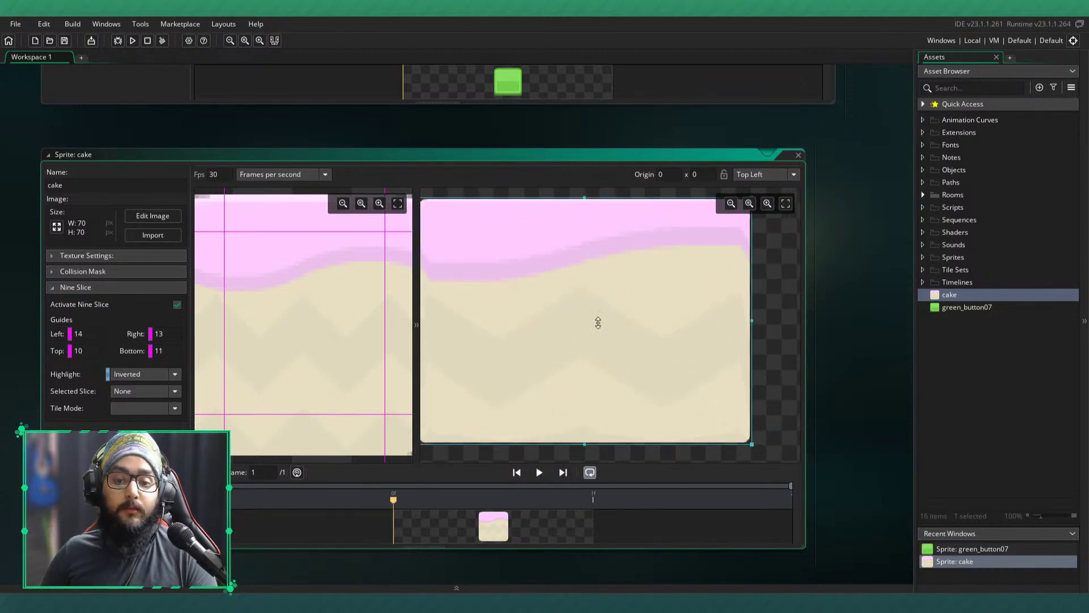
pyautogui.keyDown('ctrl'); pyautogui.scroll(-1, 603, 304); pyautogui.keyUp('ctrl')
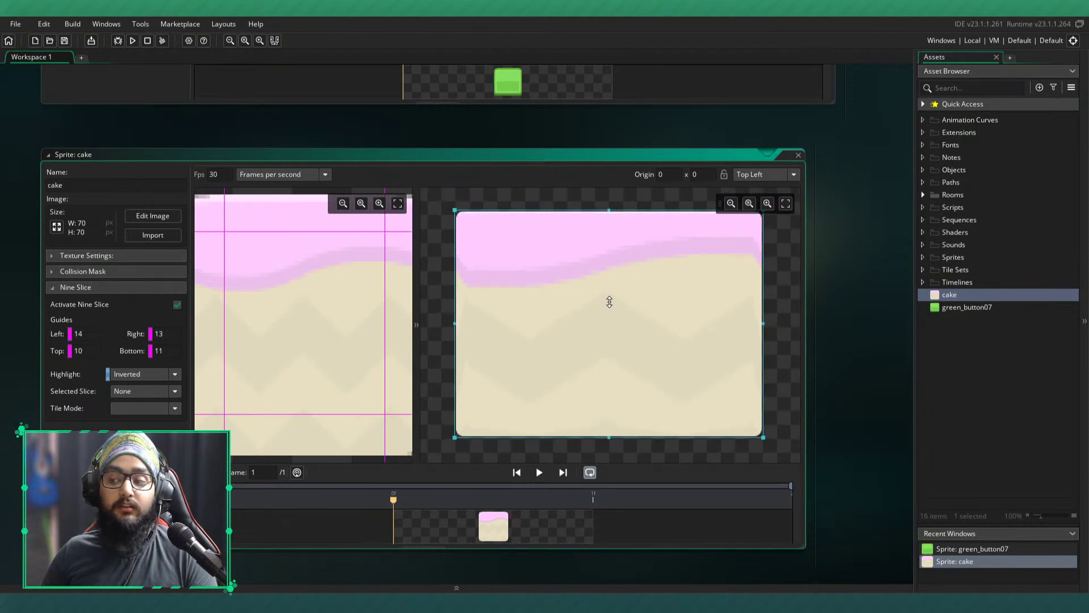
pyautogui.moveTo(610, 297); pyautogui.dragTo(603, 296, button='middle')
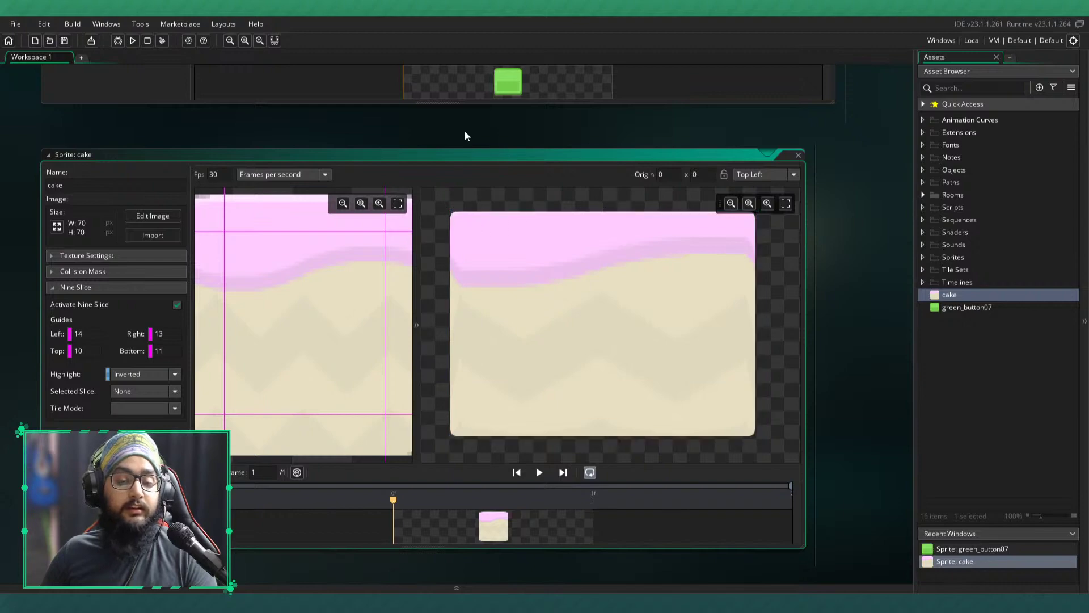
# - Examine the stretched cake's upper-left corner and icing edge up close in the preview
pyautogui.keyDown('ctrl'); pyautogui.scroll(4, 465, 137); pyautogui.keyUp('ctrl')
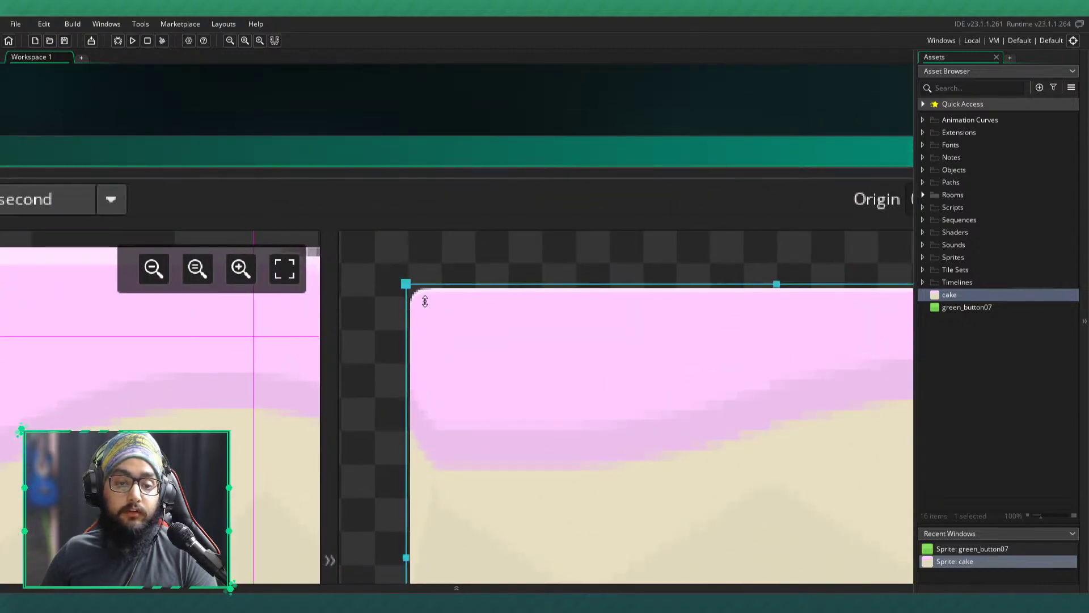
pyautogui.moveTo(539, 172); pyautogui.dragTo(492, 79, button='middle')
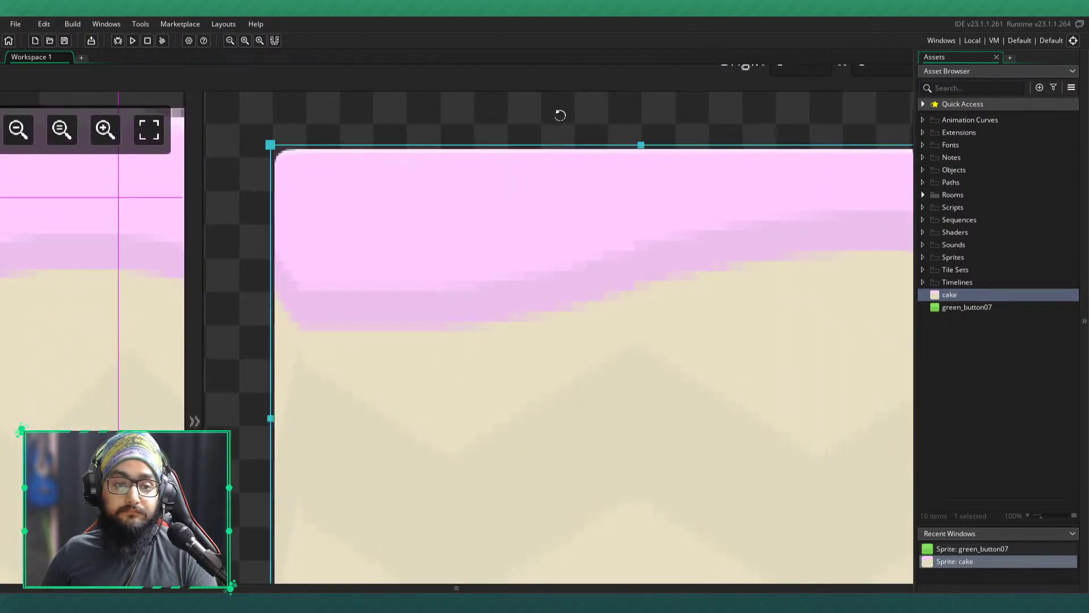
pyautogui.hscroll(2, 615, 314)
pyautogui.hscroll(-3, 709, 221)
pyautogui.moveTo(591, 239); pyautogui.dragTo(683, 284, button='middle')
pyautogui.keyDown('ctrl'); pyautogui.scroll(-2, 256, 250); pyautogui.keyUp('ctrl')
pyautogui.moveTo(223, 245); pyautogui.dragTo(406, 357, button='middle')
pyautogui.moveTo(118, 128); pyautogui.dragTo(193, 199, button='middle')
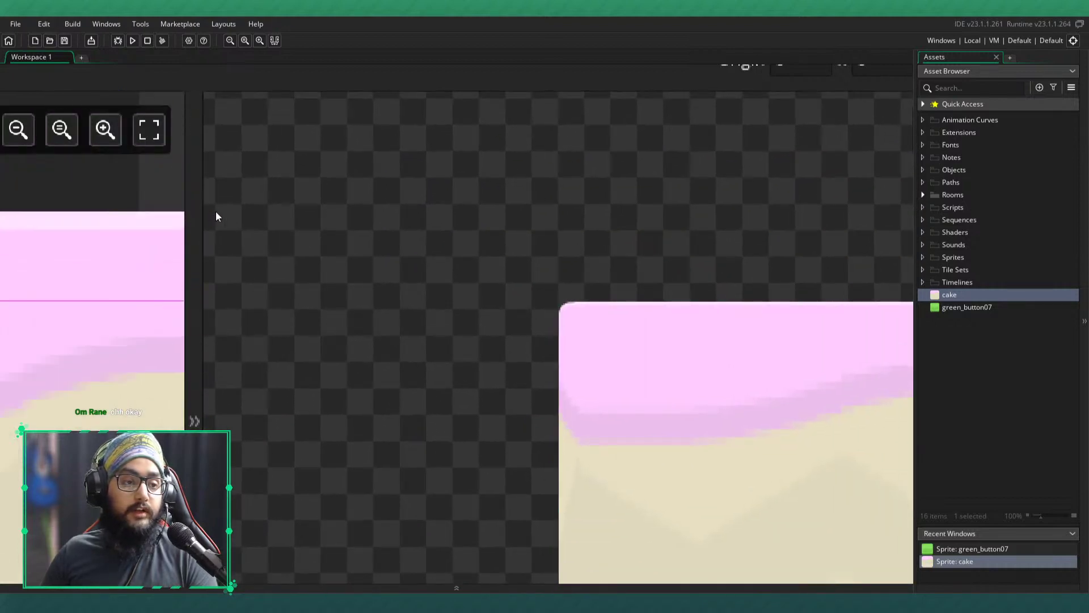
# - Fit the whole cake sprite in the guide canvas and show the complete sprite editor
pyautogui.click(148, 130)
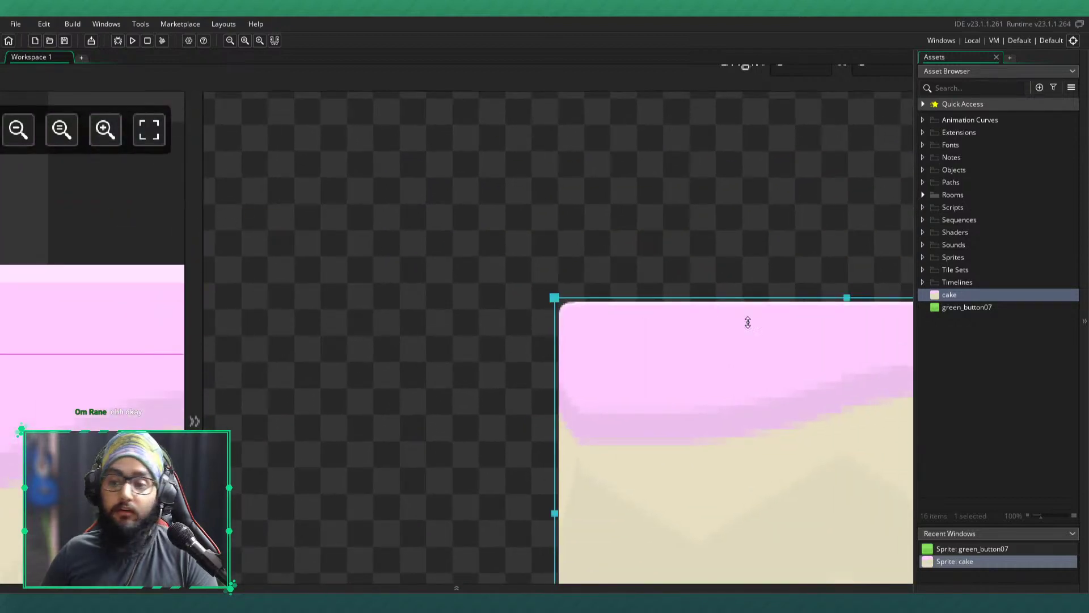
pyautogui.hotkey('ctrl', 'z')
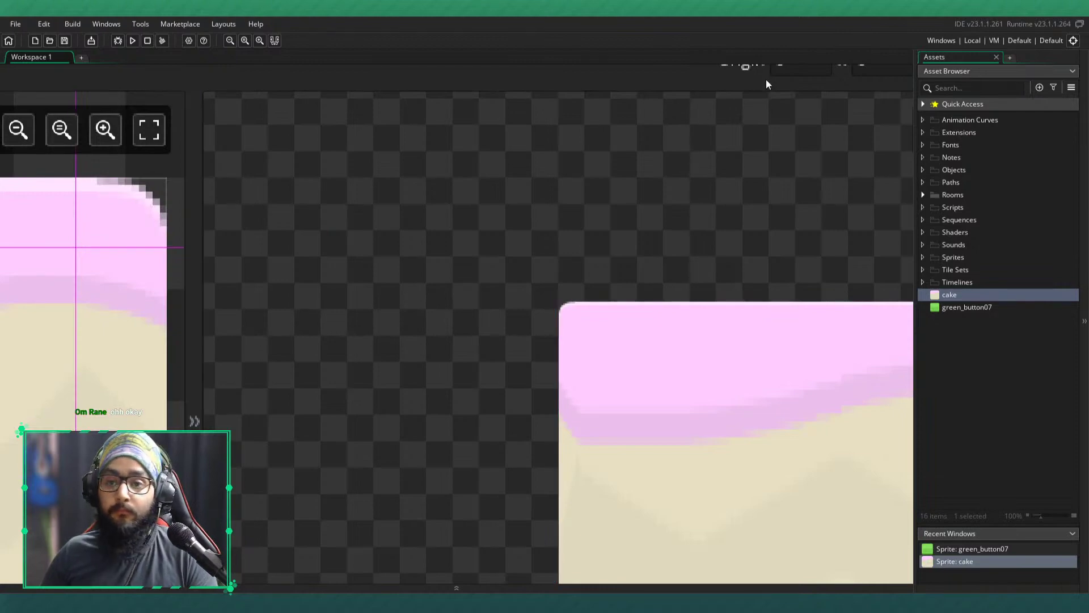
pyautogui.keyDown('ctrl'); pyautogui.scroll(-4, 768, 117); pyautogui.keyUp('ctrl')
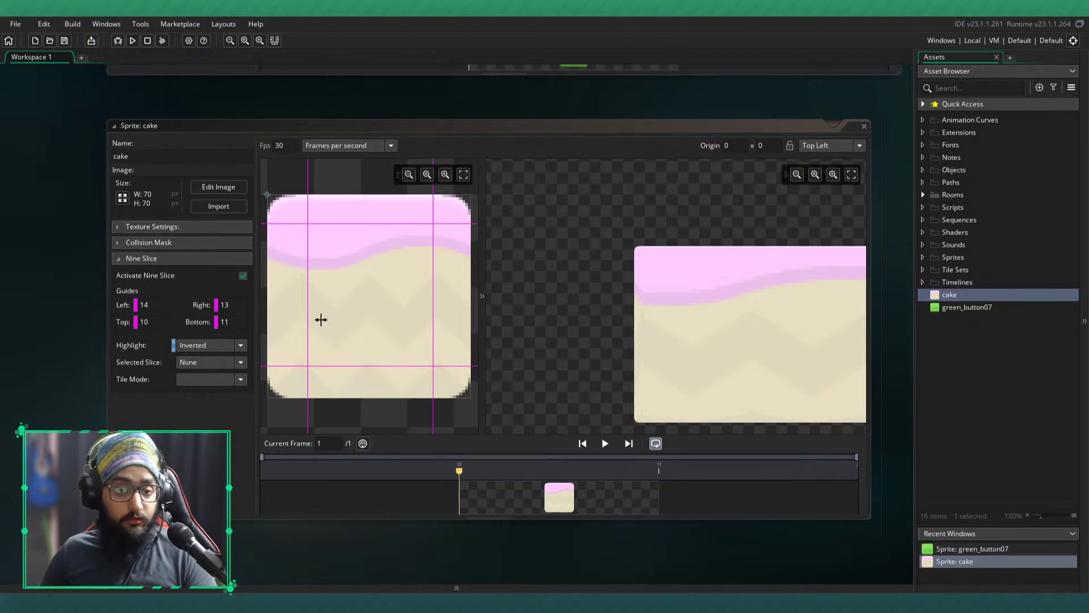
# - Select the cake's centre slice and make the guide canvas wider and taller
pyautogui.click(359, 287)
pyautogui.moveTo(480, 290); pyautogui.dragTo(654, 301)
pyautogui.moveTo(549, 529); pyautogui.dragTo(549, 575)
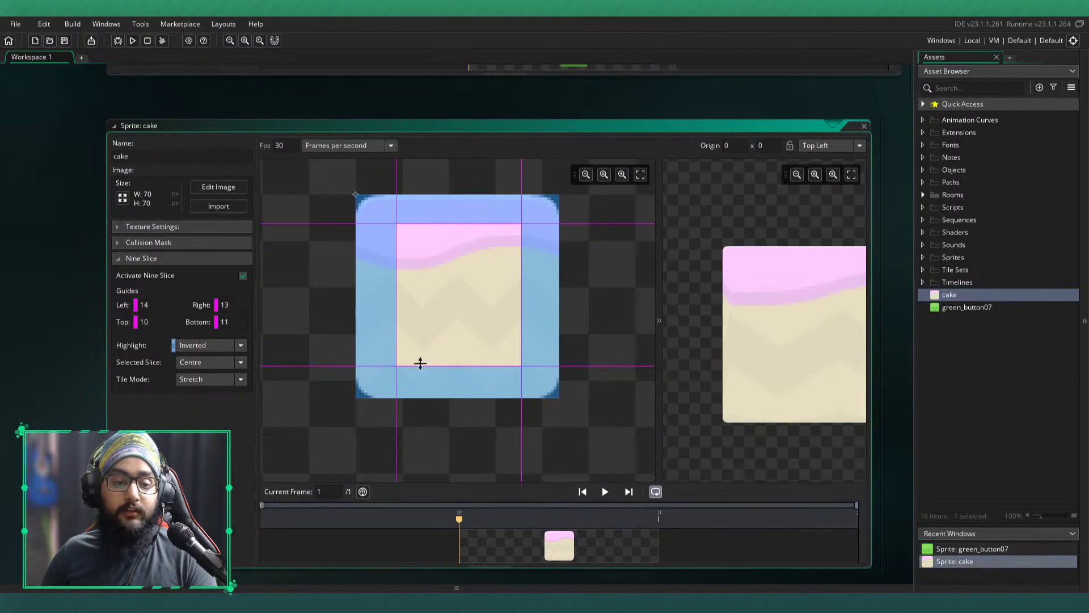
# - Highlight the cake's left, top, right and bottom slices in turn, finishing with the Centre slice selected
pyautogui.keyDown('ctrl'); pyautogui.scroll(1, 28, 268); pyautogui.keyUp('ctrl')
pyautogui.moveTo(56, 275); pyautogui.dragTo(1054, 255, button='middle')
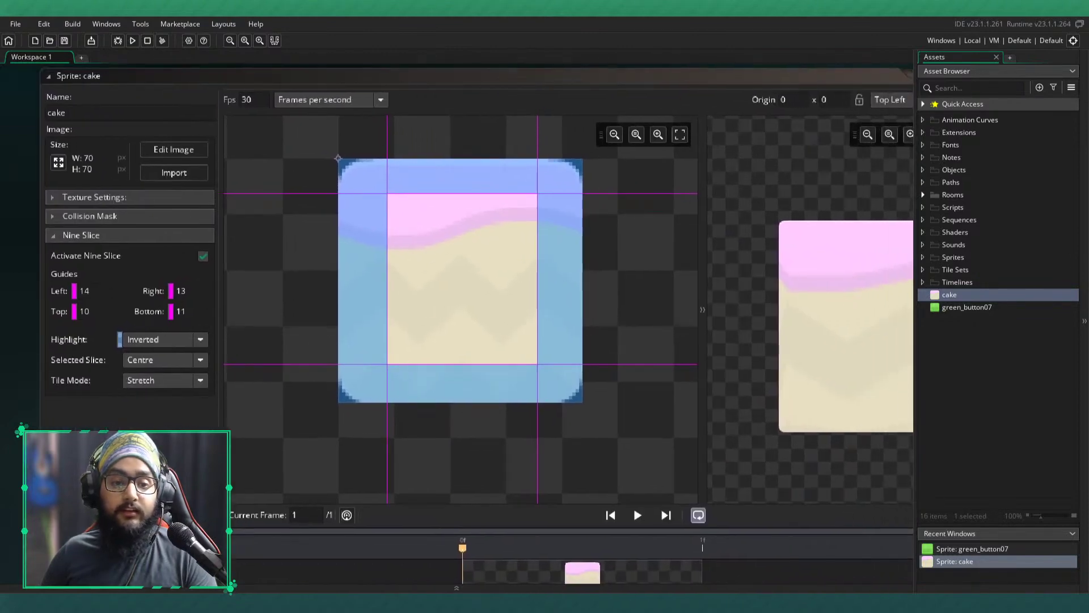
pyautogui.click(377, 250)
pyautogui.click(465, 180)
pyautogui.click(576, 287)
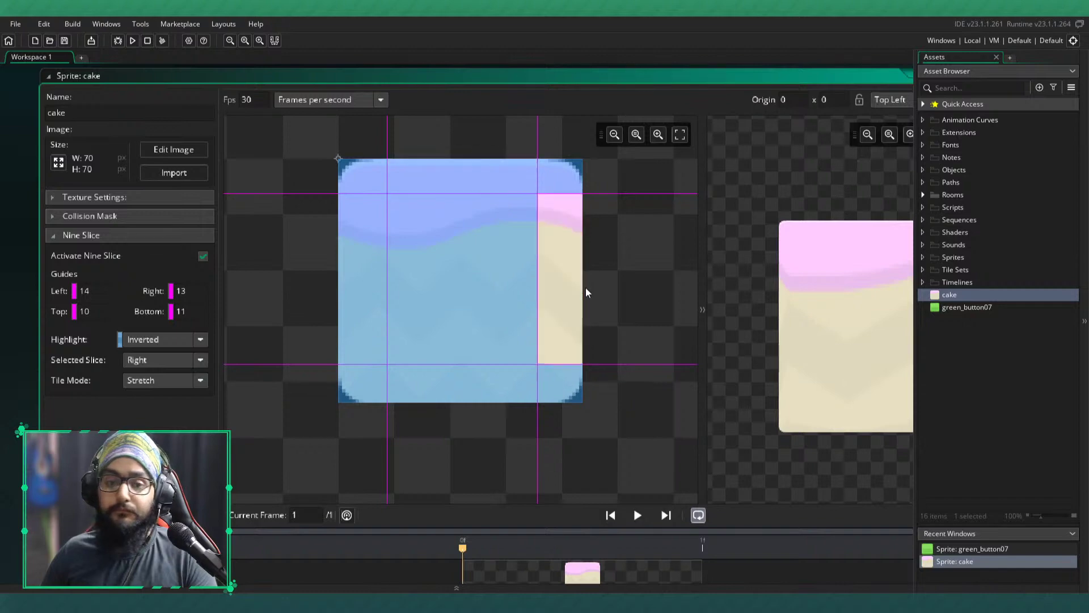
pyautogui.click(488, 390)
pyautogui.click(347, 299)
pyautogui.click(397, 187)
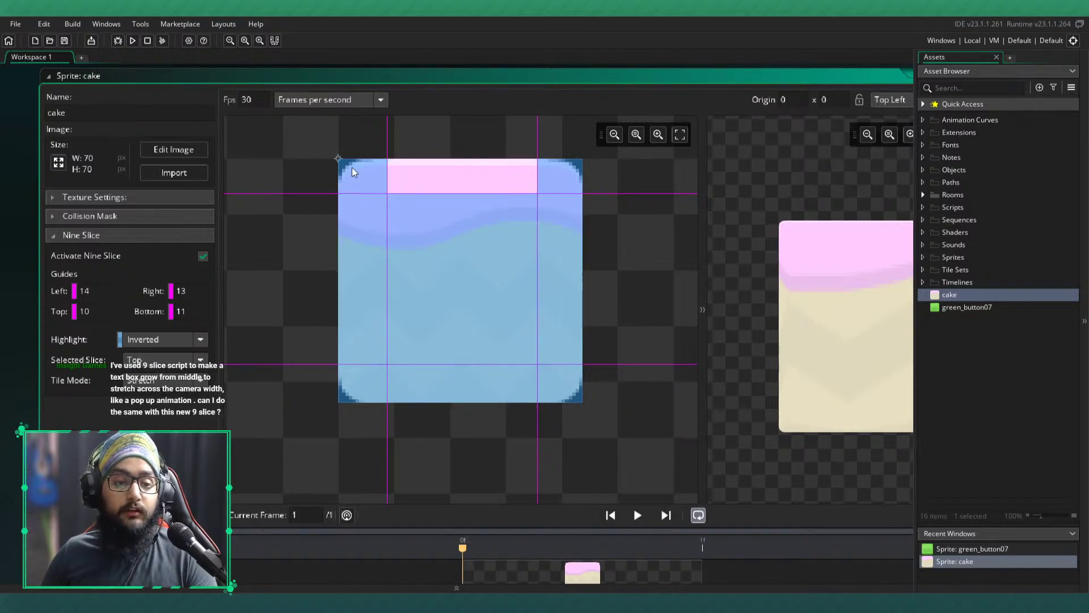
pyautogui.click(352, 167)
pyautogui.click(433, 179)
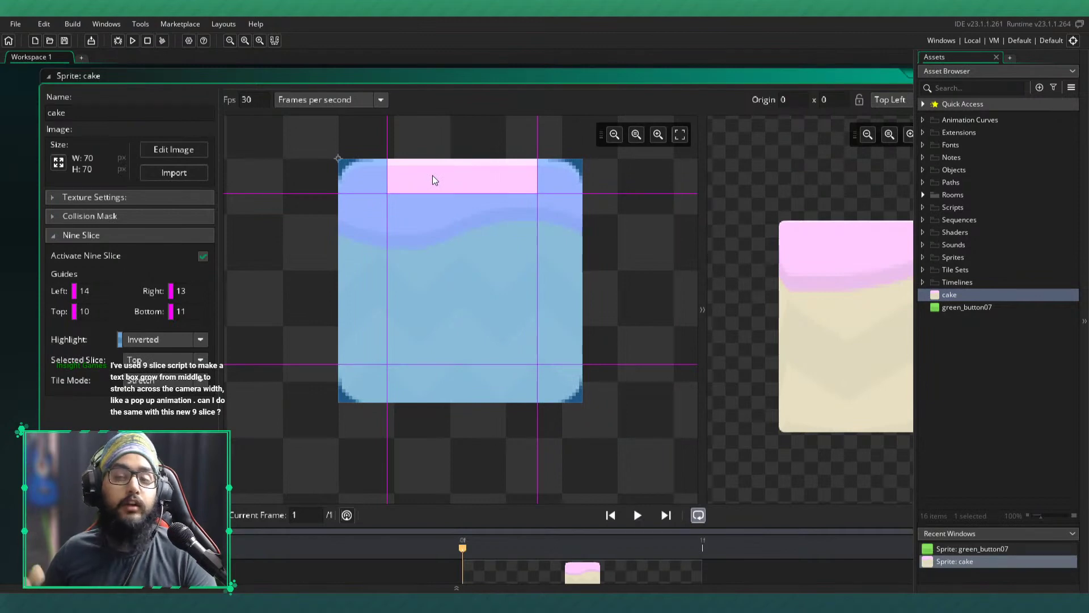
pyautogui.click(363, 242)
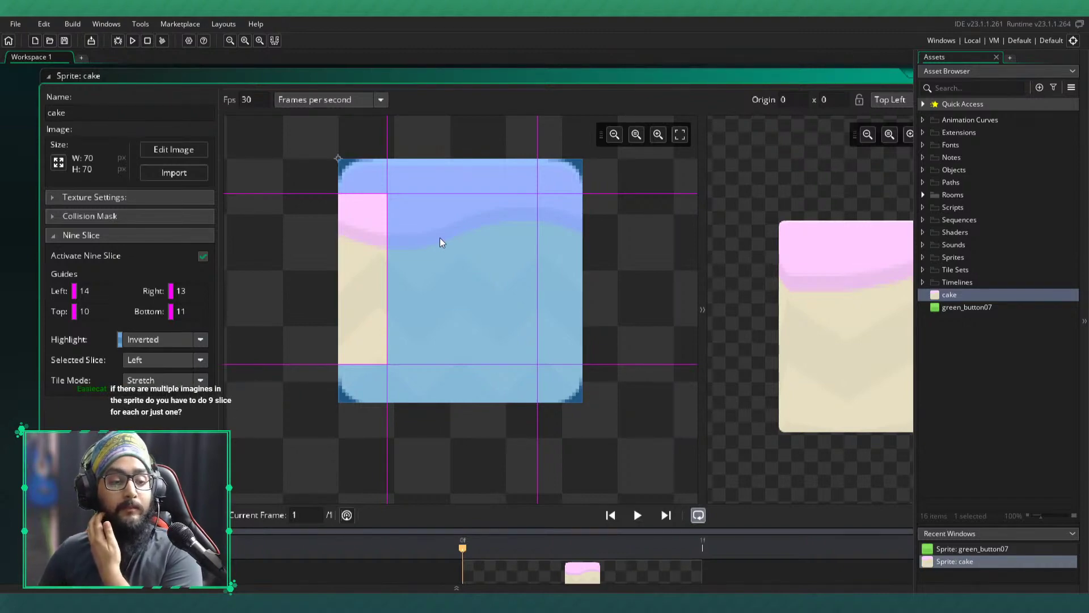
pyautogui.click(441, 241)
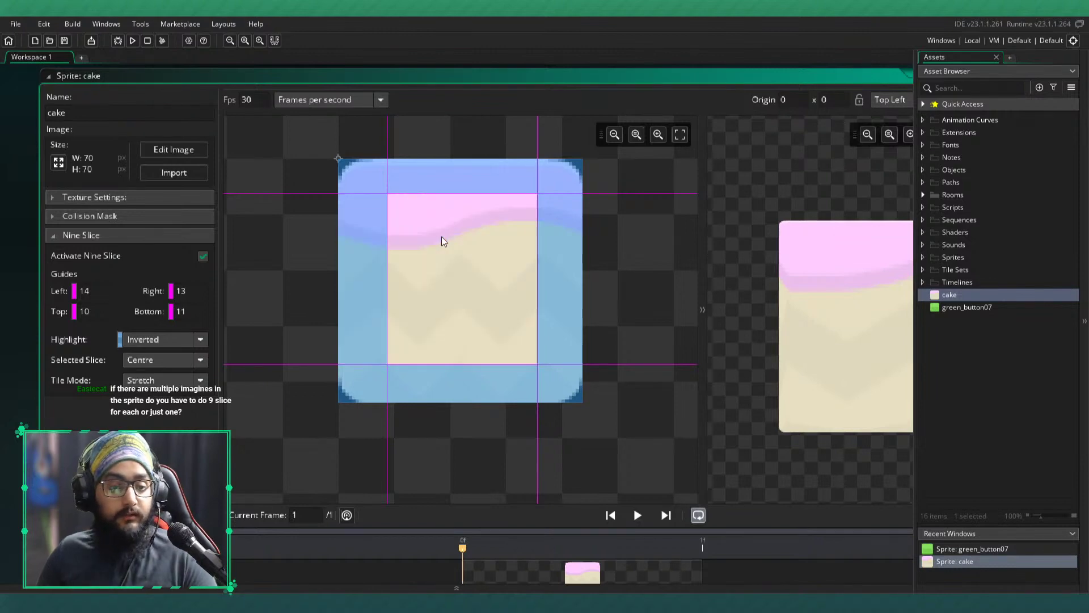
# - Select the cake's left slice, widen the sprite editor and set the slice's tile mode to Repeat
pyautogui.click(459, 179)
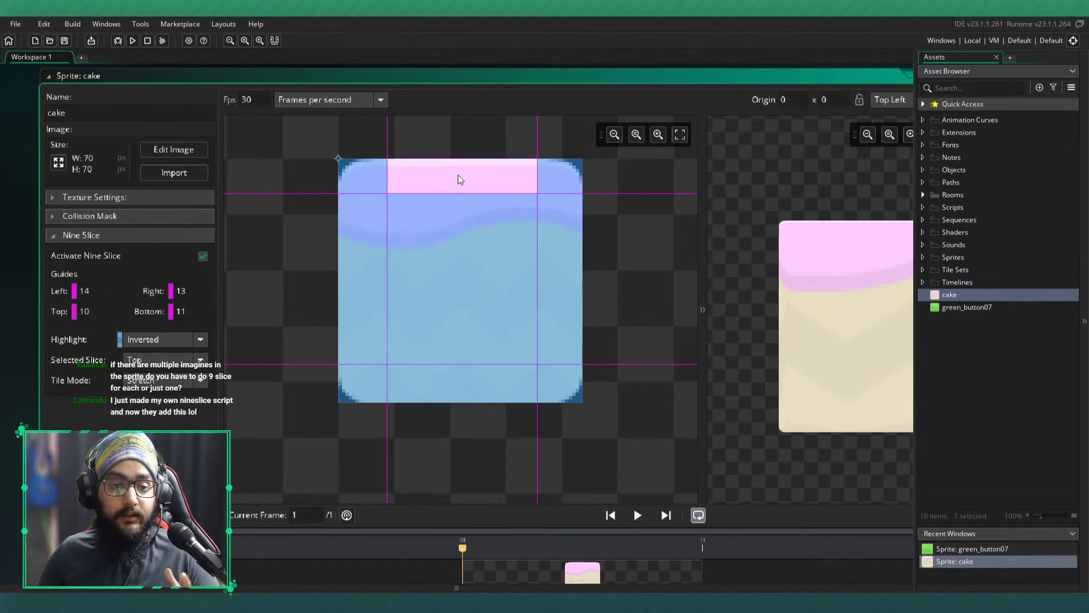
pyautogui.click(354, 262)
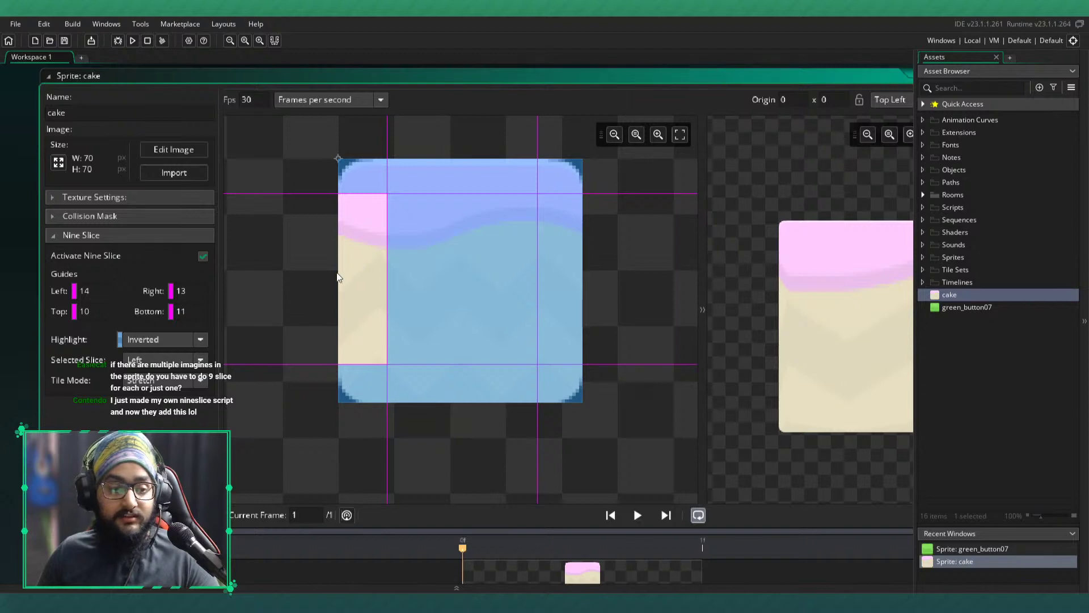
pyautogui.click(170, 360)
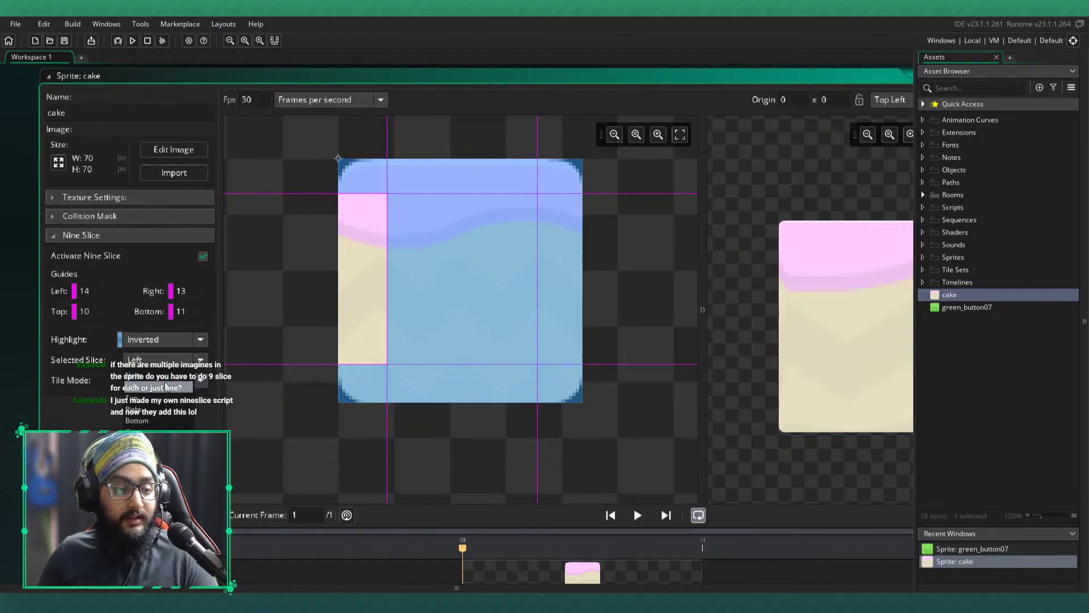
pyautogui.keyDown('ctrl'); pyautogui.scroll(-1, 21, 311); pyautogui.keyUp('ctrl')
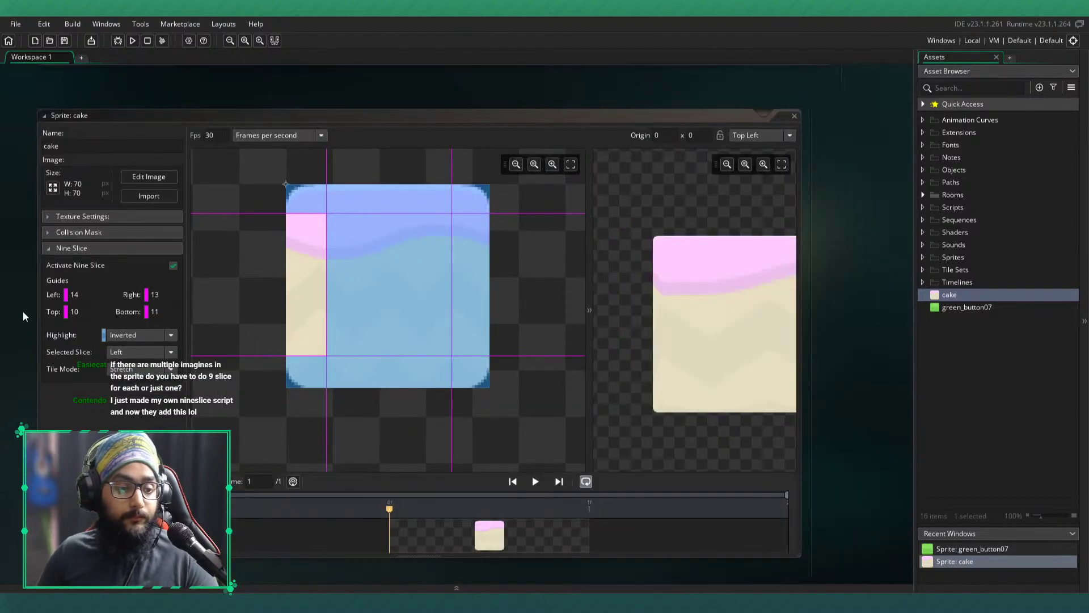
pyautogui.click(139, 369)
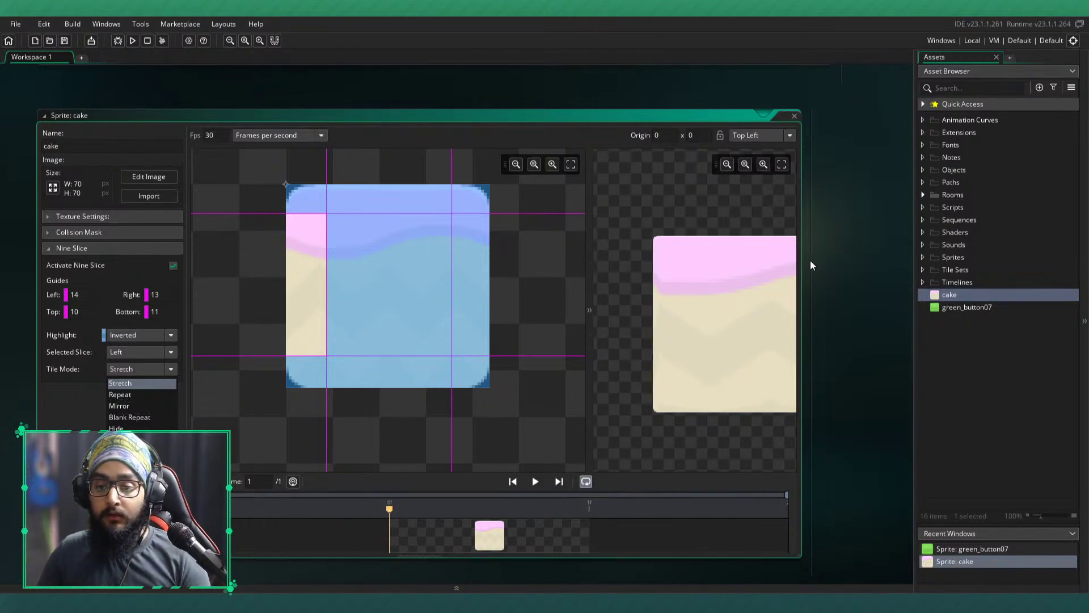
pyautogui.moveTo(810, 260); pyautogui.dragTo(903, 270)
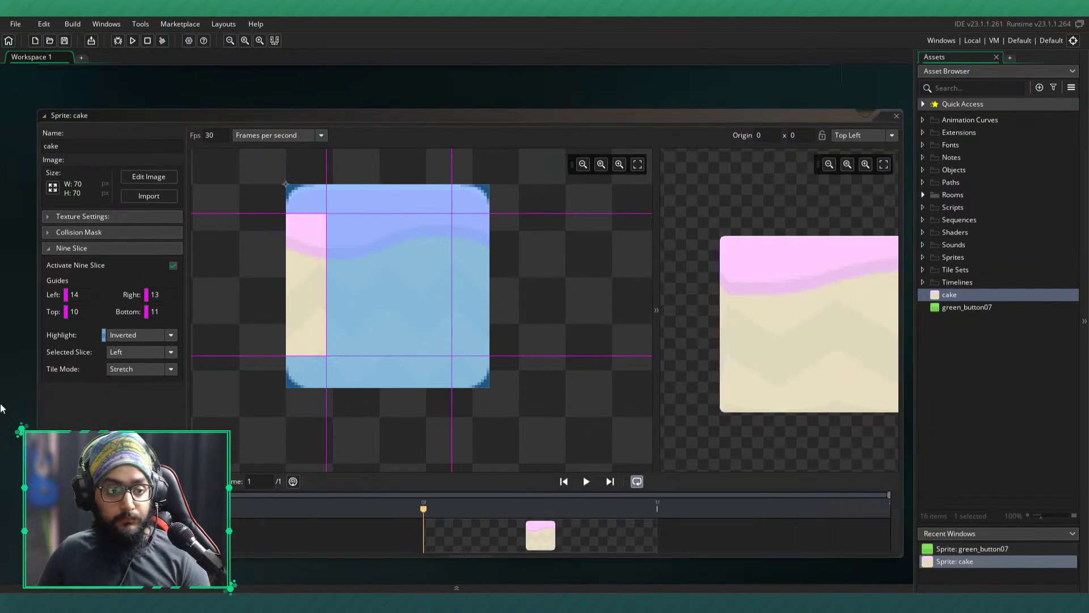
pyautogui.click(118, 370)
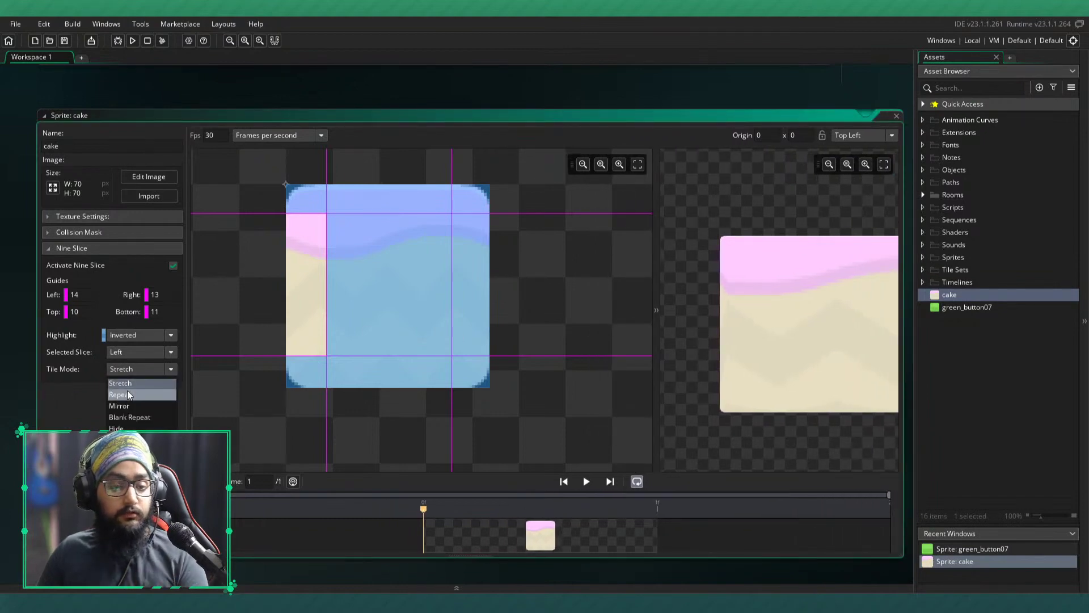
pyautogui.click(127, 393)
# - Enlarge the preview area and examine the cake's left edge up close
pyautogui.moveTo(659, 246); pyautogui.dragTo(497, 255)
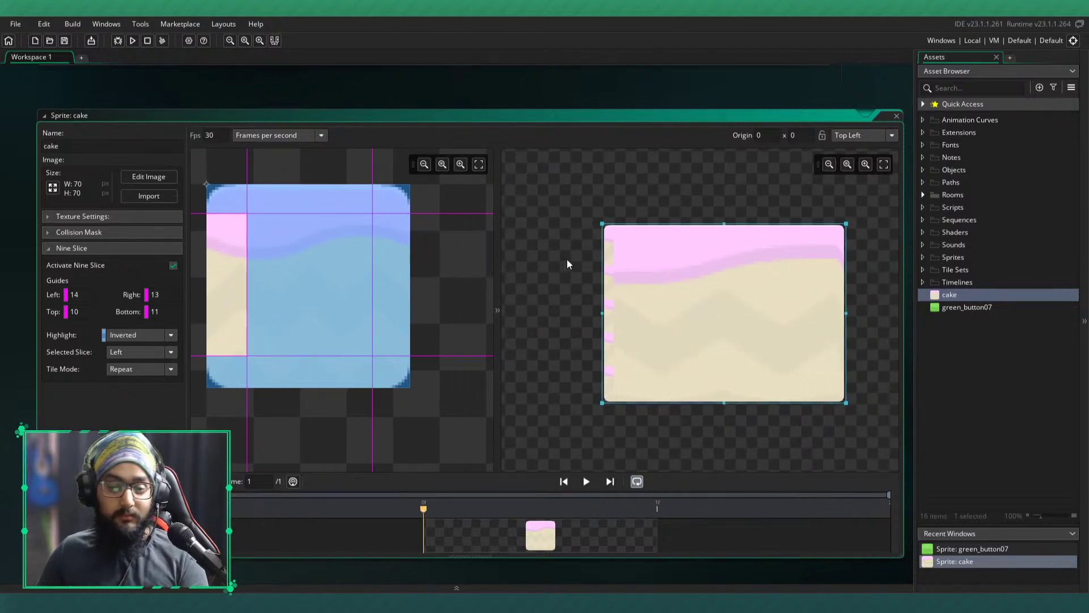
pyautogui.keyDown('ctrl'); pyautogui.scroll(1, 573, 271); pyautogui.keyUp('ctrl')
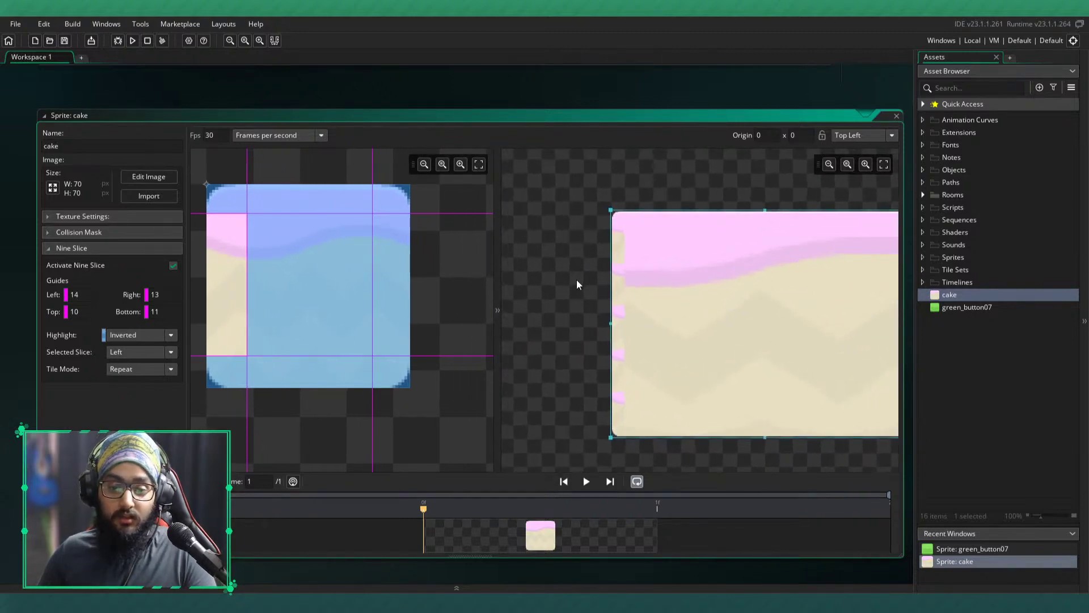
pyautogui.keyDown('ctrl'); pyautogui.scroll(2, 576, 278); pyautogui.keyUp('ctrl')
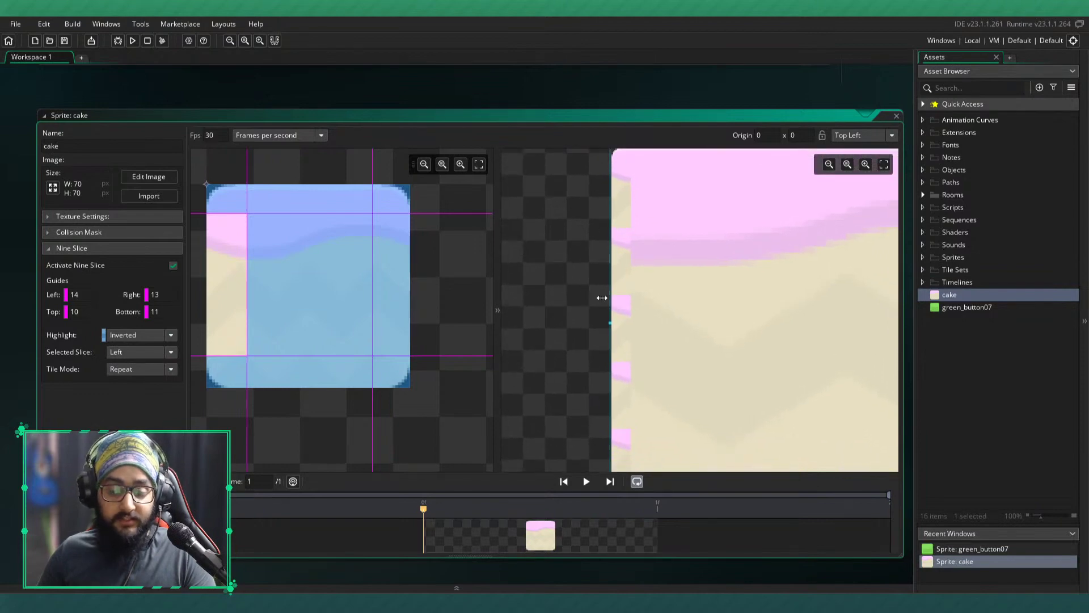
pyautogui.keyDown('ctrl'); pyautogui.scroll(-2, 567, 277); pyautogui.keyUp('ctrl')
pyautogui.moveTo(563, 276); pyautogui.dragTo(512, 281, button='middle')
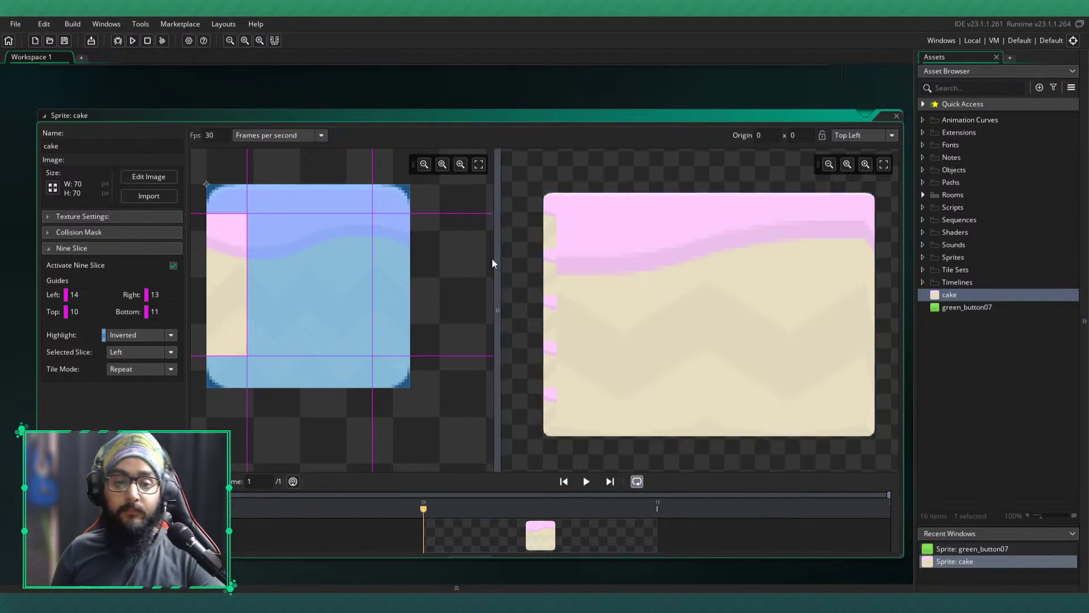
pyautogui.moveTo(542, 94); pyautogui.dragTo(528, 84, button='middle')
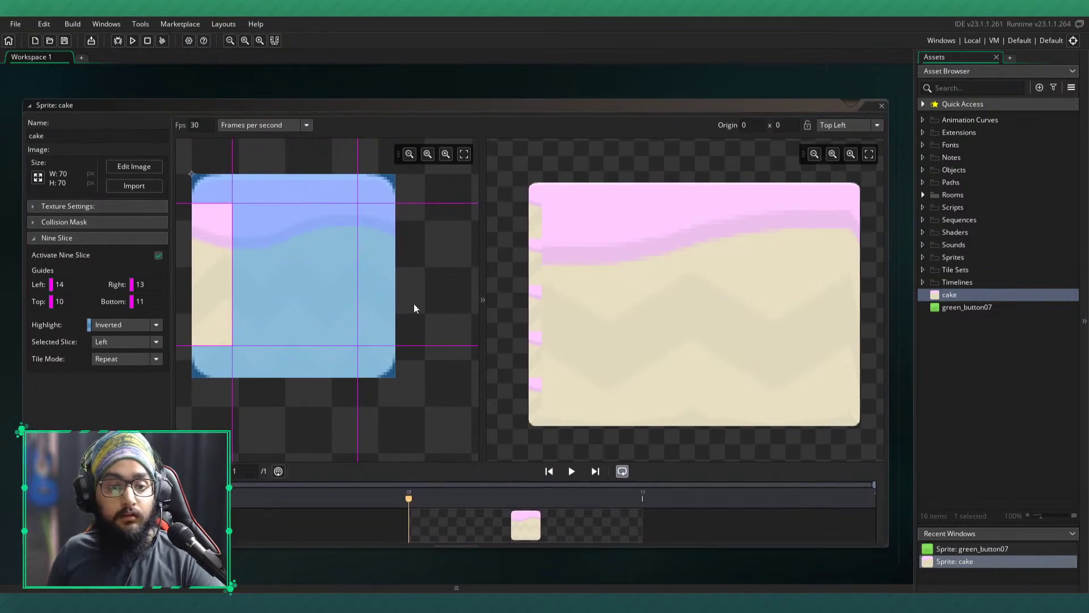
# - Set the tile mode of the cake's top and right slices to Repeat
pyautogui.click(324, 193)
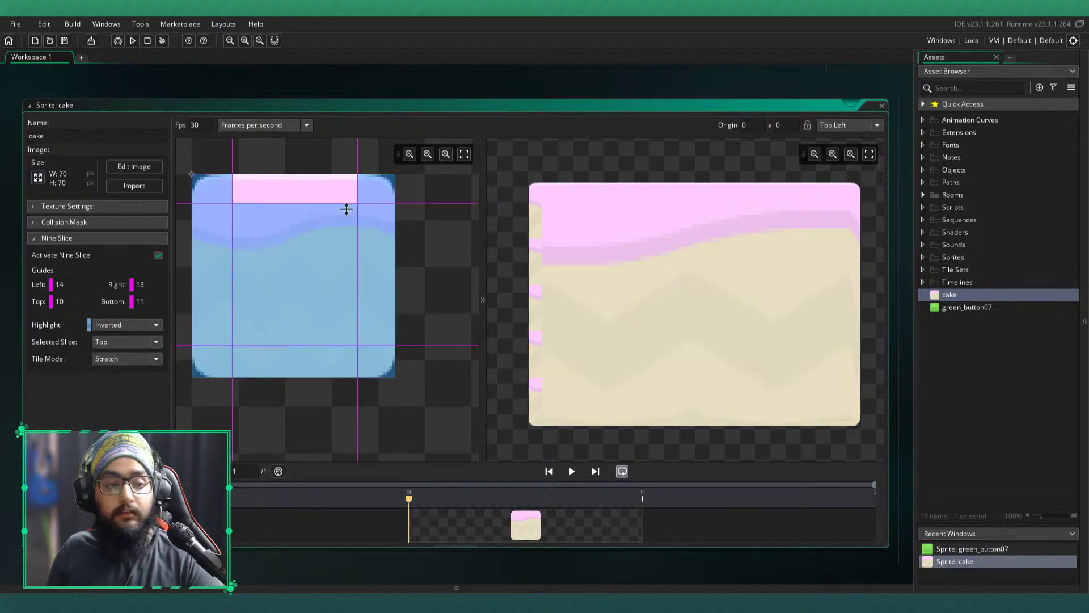
pyautogui.click(382, 232)
pyautogui.click(294, 198)
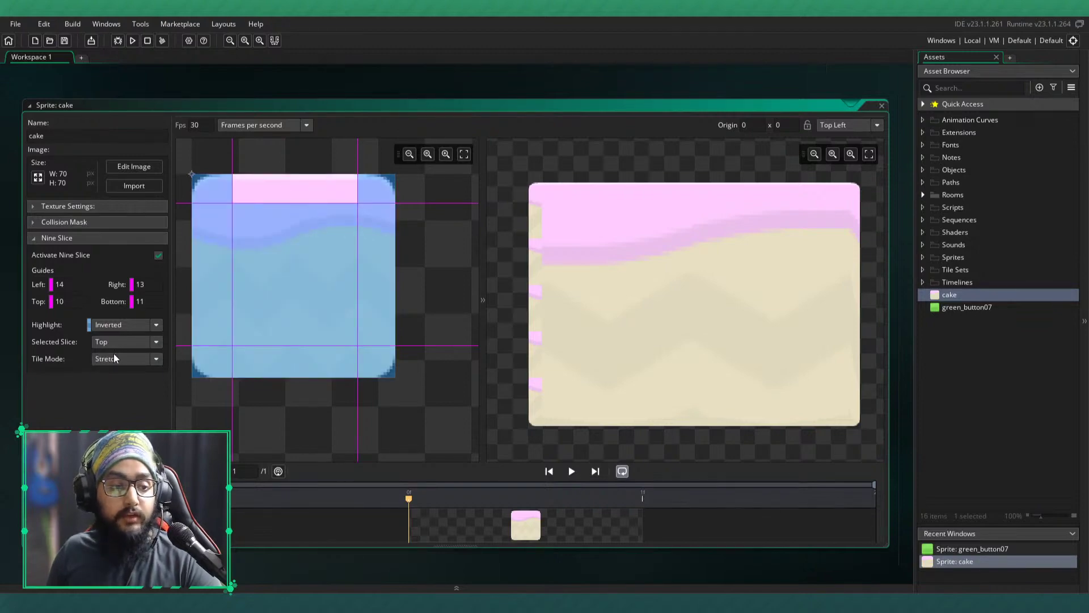
pyautogui.click(113, 357)
pyautogui.click(118, 385)
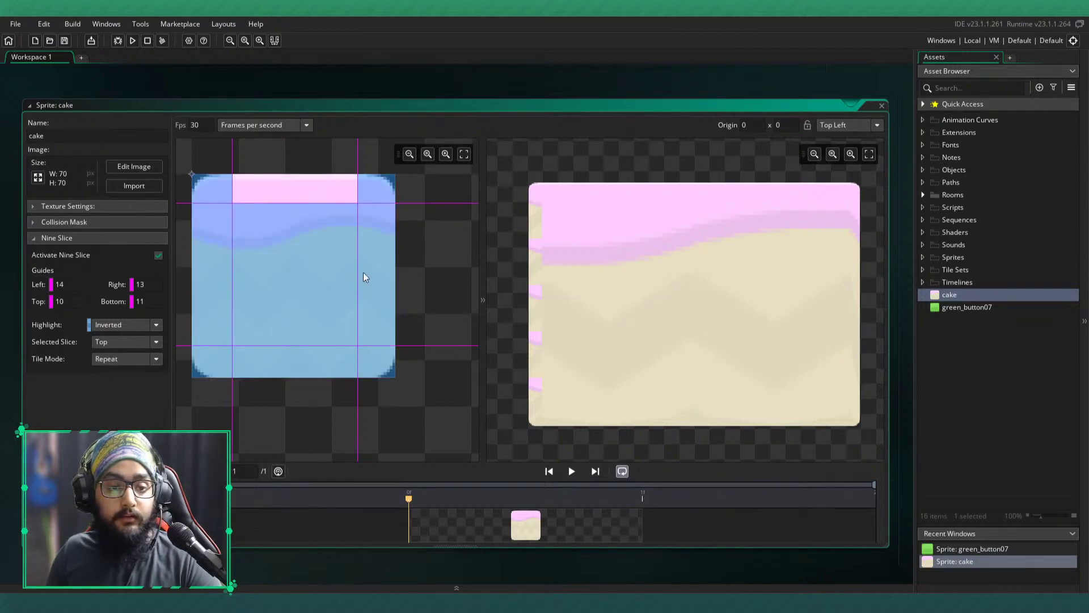
pyautogui.click(367, 278)
pyautogui.click(105, 359)
pyautogui.click(111, 386)
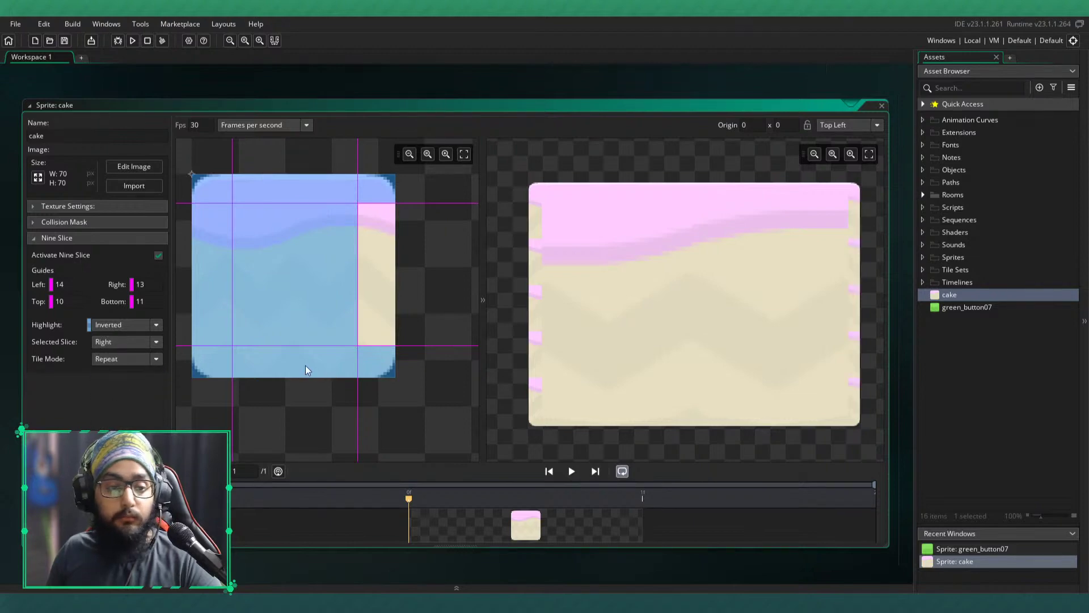
# - Set the tile mode of the cake's bottom and centre slices to Repeat
pyautogui.click(316, 369)
pyautogui.click(138, 360)
pyautogui.click(120, 386)
pyautogui.click(269, 300)
pyautogui.click(118, 359)
pyautogui.click(114, 383)
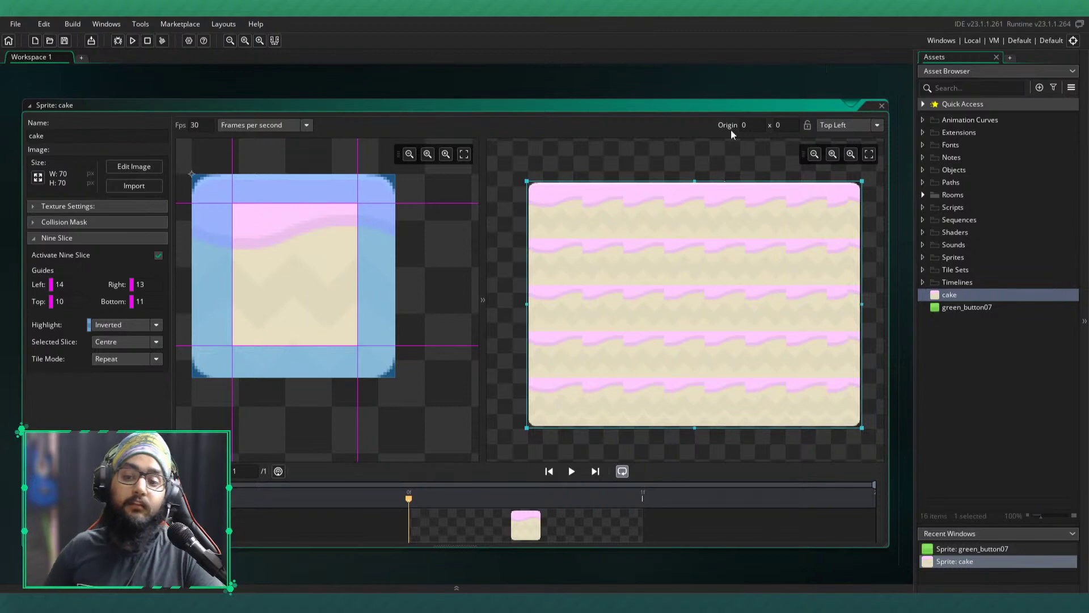
# - Widen the sprite editor and resize the cake preview smaller and larger to examine how the repeated slices tile
pyautogui.moveTo(734, 80); pyautogui.dragTo(720, 63, button='middle')
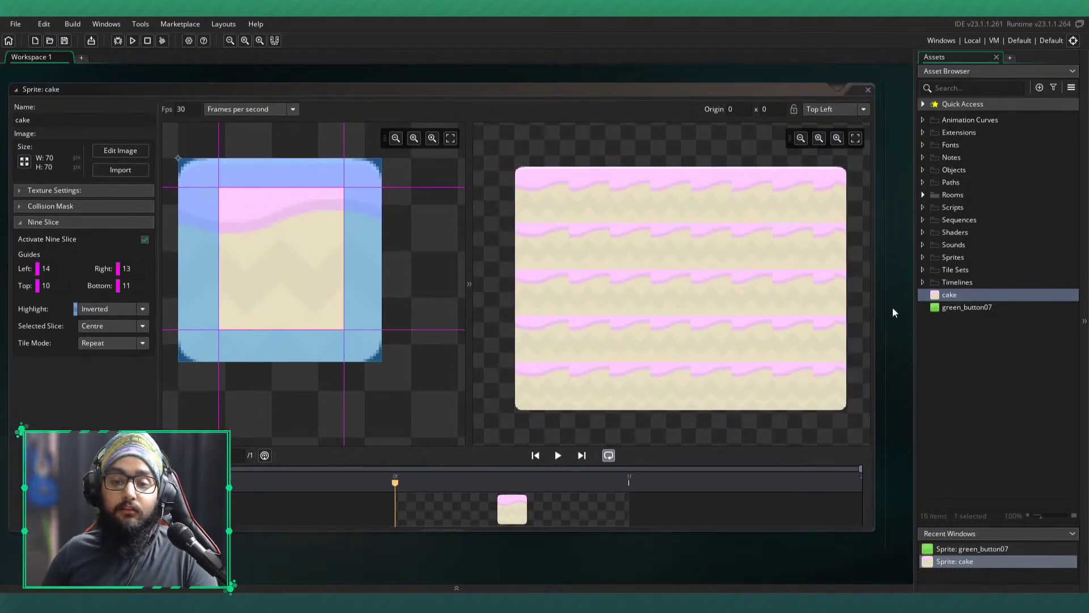
pyautogui.moveTo(878, 301); pyautogui.dragTo(909, 301)
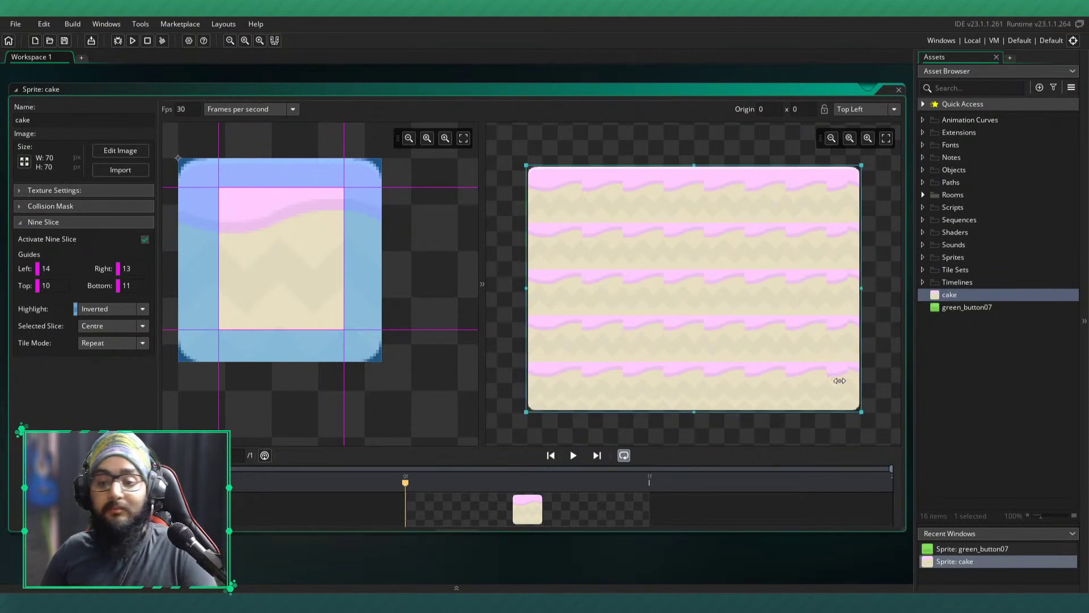
pyautogui.moveTo(860, 411); pyautogui.dragTo(776, 353)
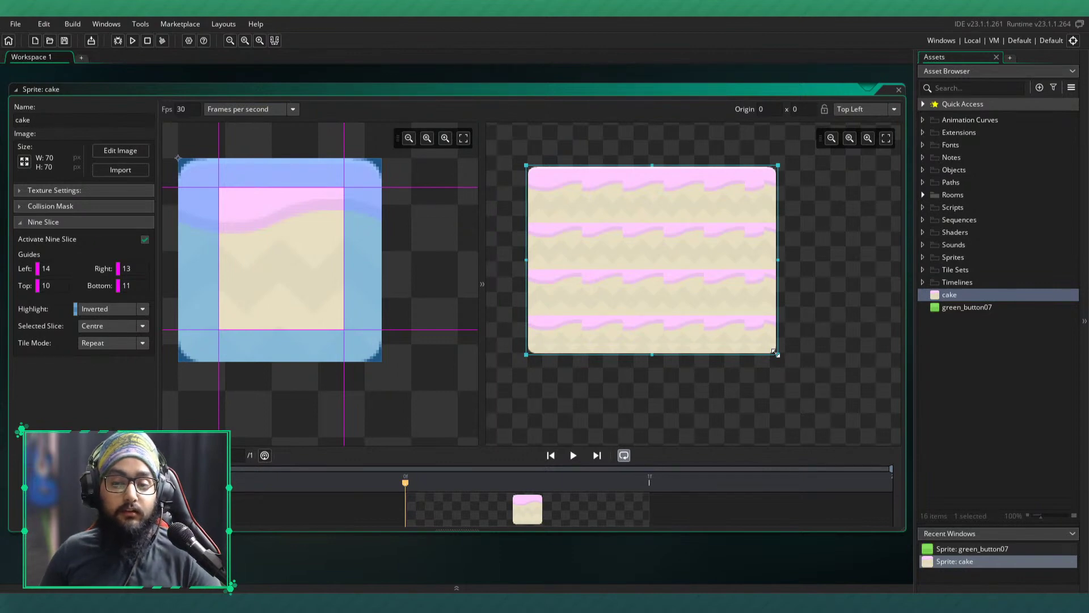
pyautogui.moveTo(776, 353); pyautogui.dragTo(796, 378)
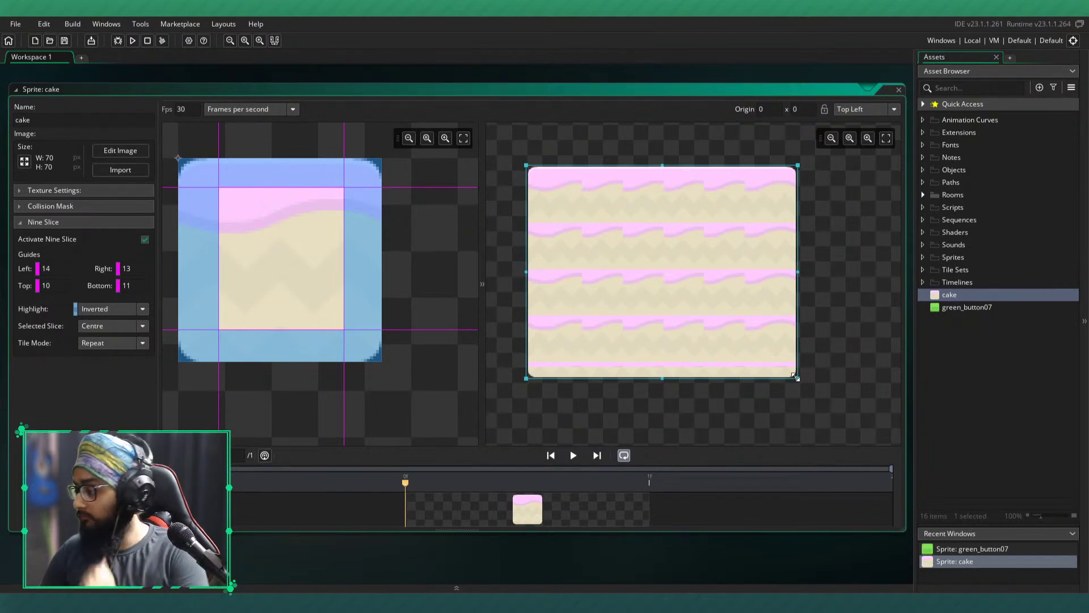
pyautogui.moveTo(796, 377); pyautogui.dragTo(826, 401)
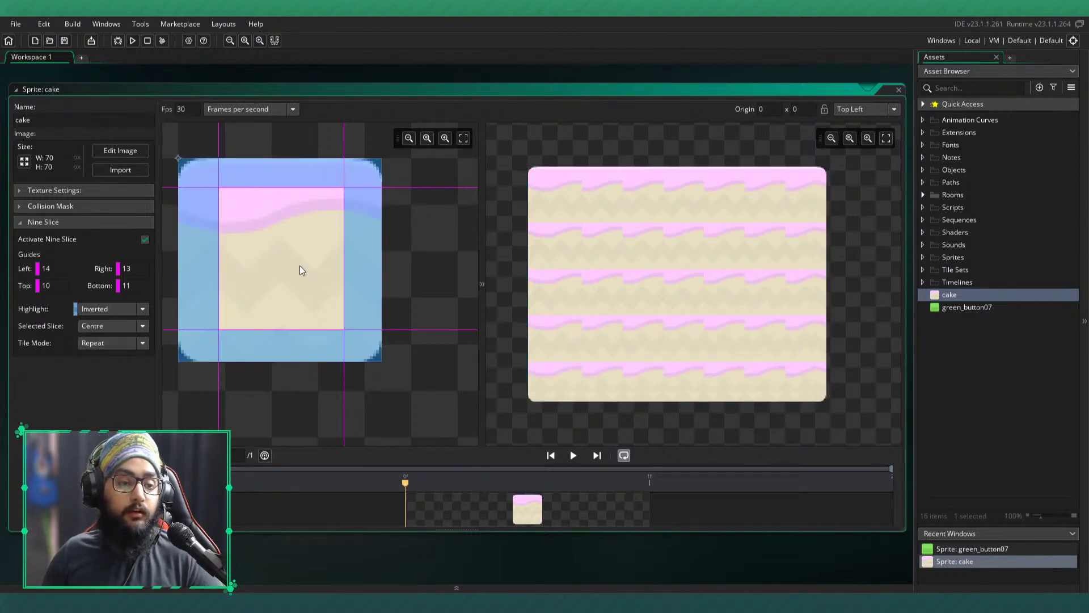
# - Set the tile mode of the cake's centre, left and right slices to Mirror
pyautogui.click(102, 343)
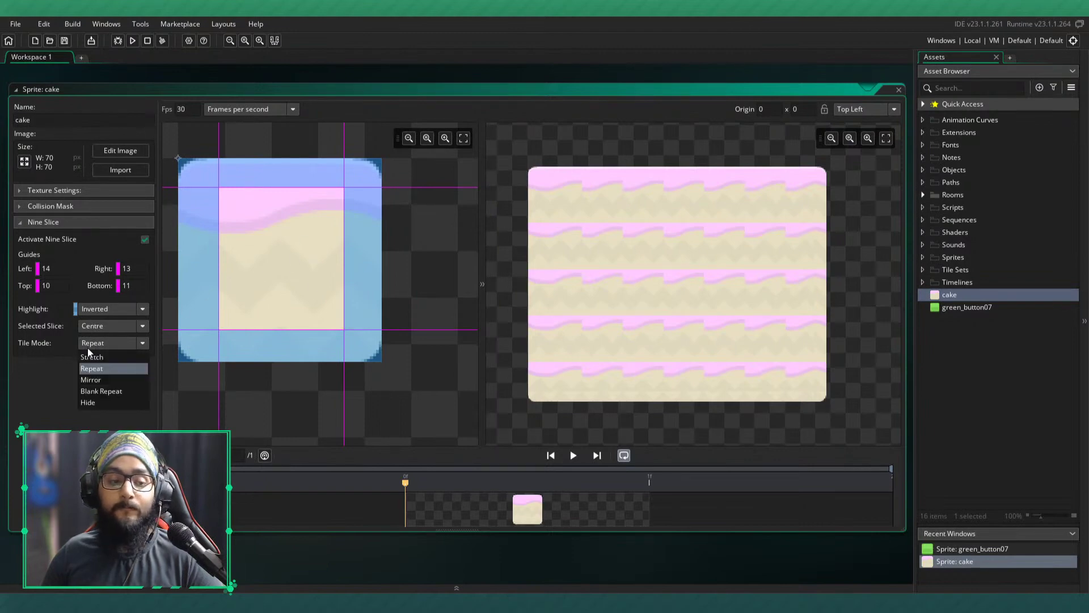
pyautogui.click(90, 379)
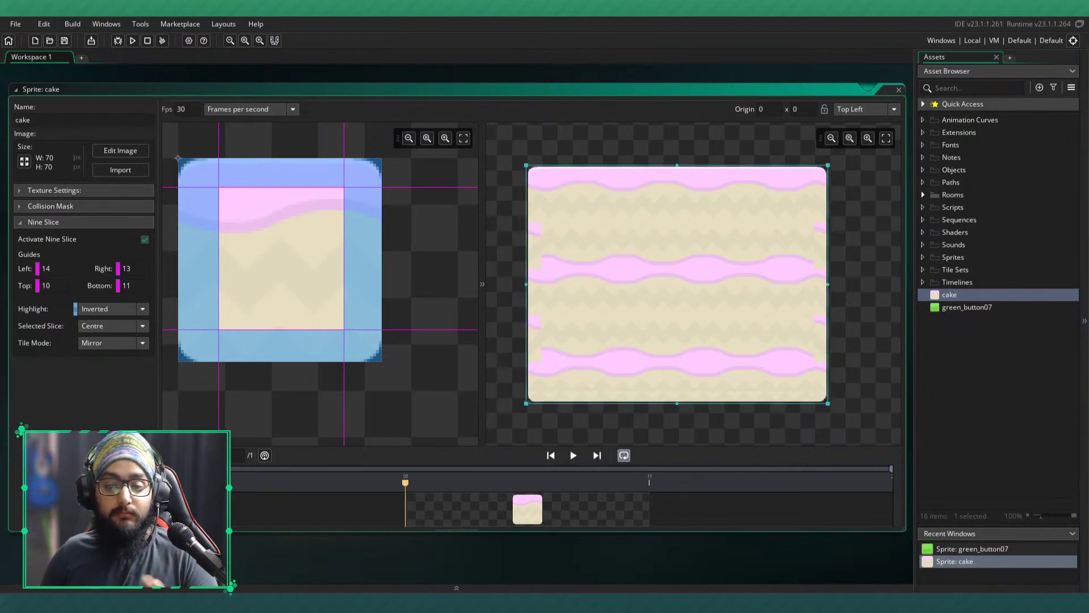
pyautogui.click(202, 274)
pyautogui.click(106, 341)
pyautogui.click(107, 376)
pyautogui.click(356, 263)
pyautogui.click(113, 343)
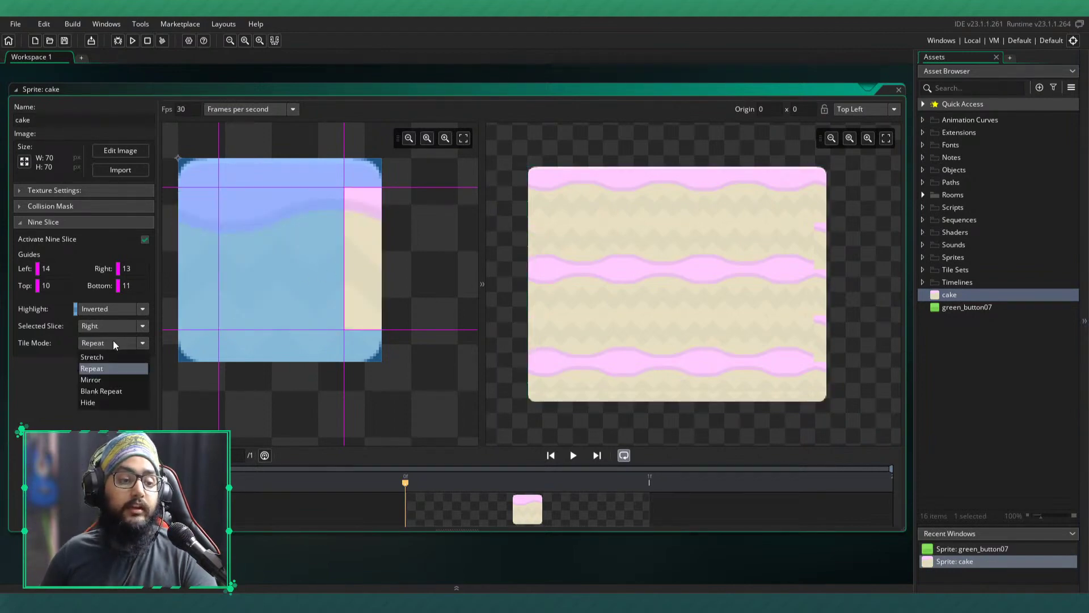
pyautogui.click(106, 378)
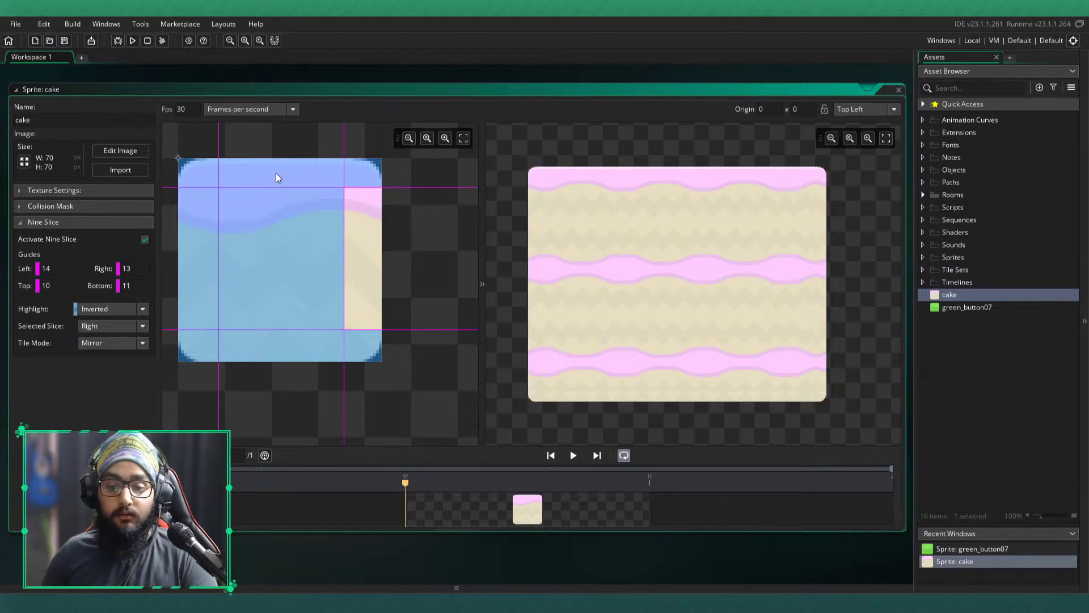
# - Set the bottom slice's tile mode to Mirror and make the cake preview slightly wider and taller
pyautogui.click(265, 335)
pyautogui.click(134, 344)
pyautogui.click(124, 380)
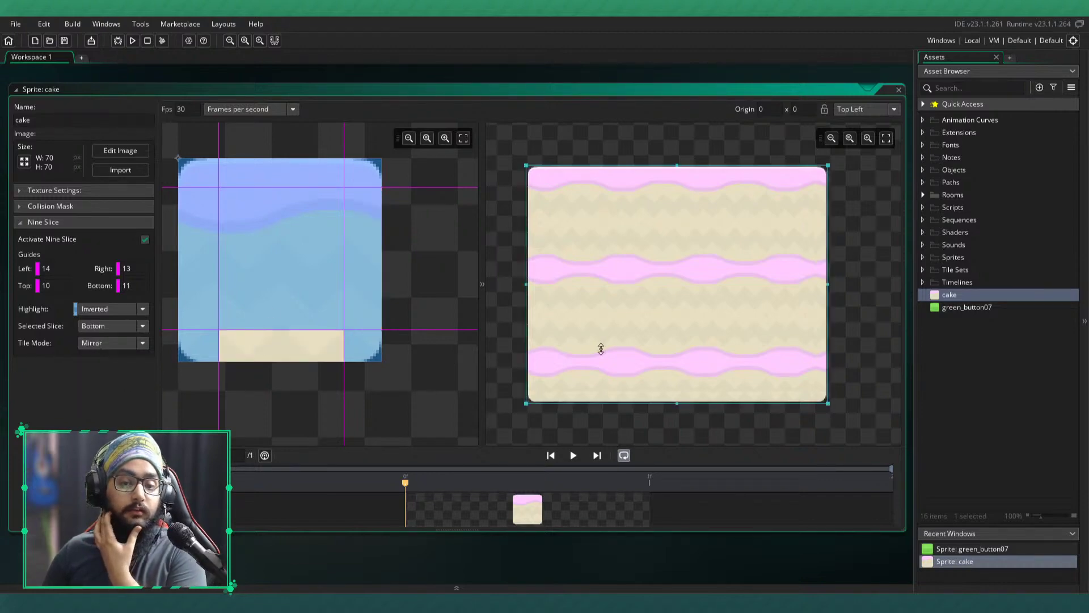
pyautogui.moveTo(821, 276); pyautogui.dragTo(849, 320)
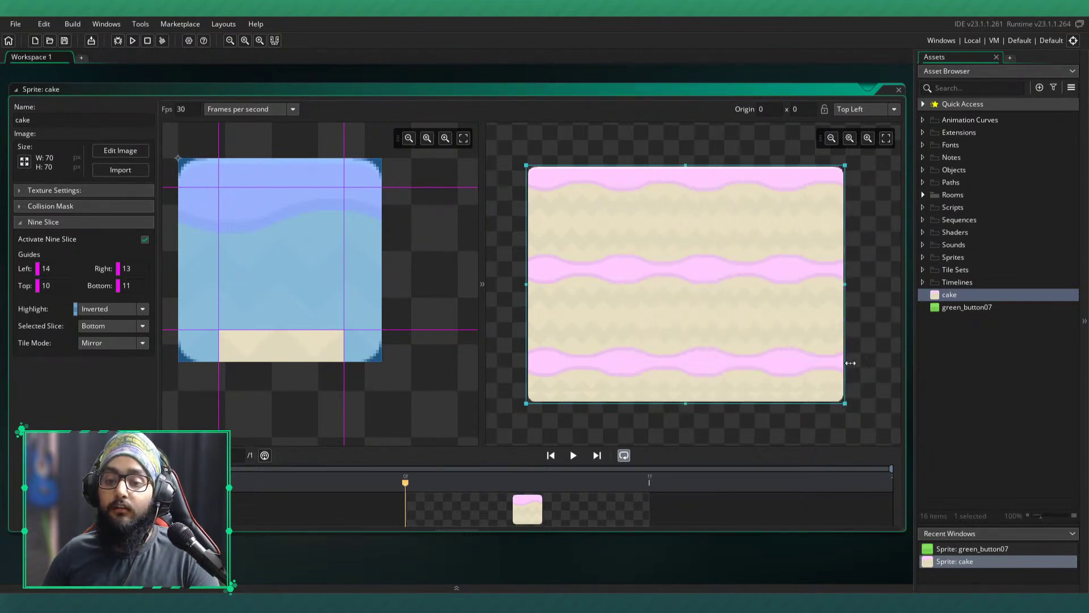
pyautogui.moveTo(846, 404)
pyautogui.mouseDown()
pyautogui.moveTo(832, 280)
pyautogui.moveTo(792, 299)
pyautogui.moveTo(839, 418)
pyautogui.moveTo(848, 415)
pyautogui.mouseUp()
# - Set the centre slice's tile mode to Blank Repeat and shrink the cake preview slightly
pyautogui.click(294, 289)
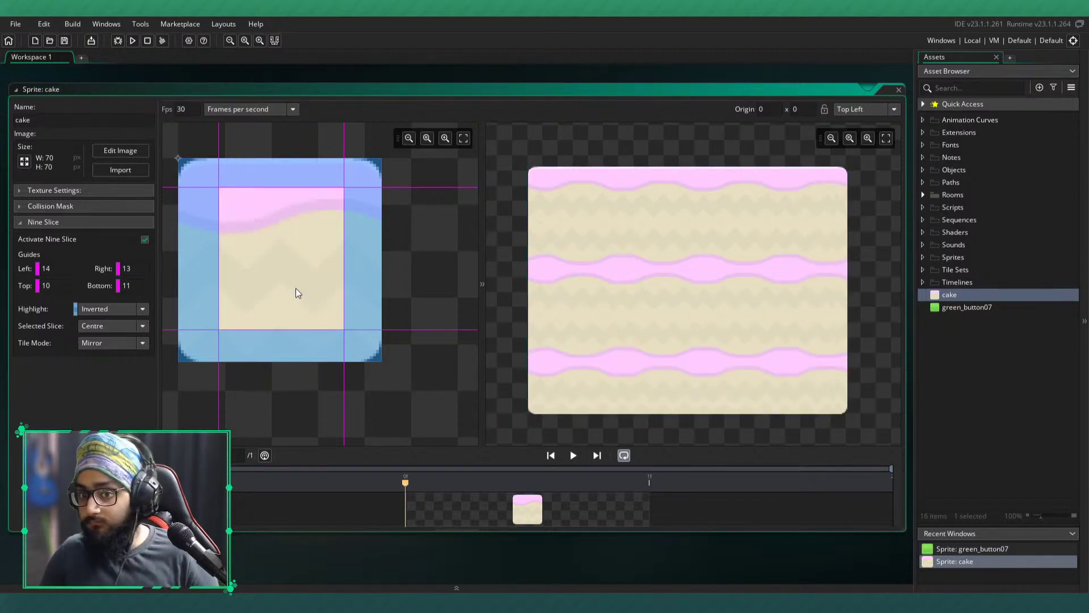
pyautogui.click(142, 342)
pyautogui.click(111, 381)
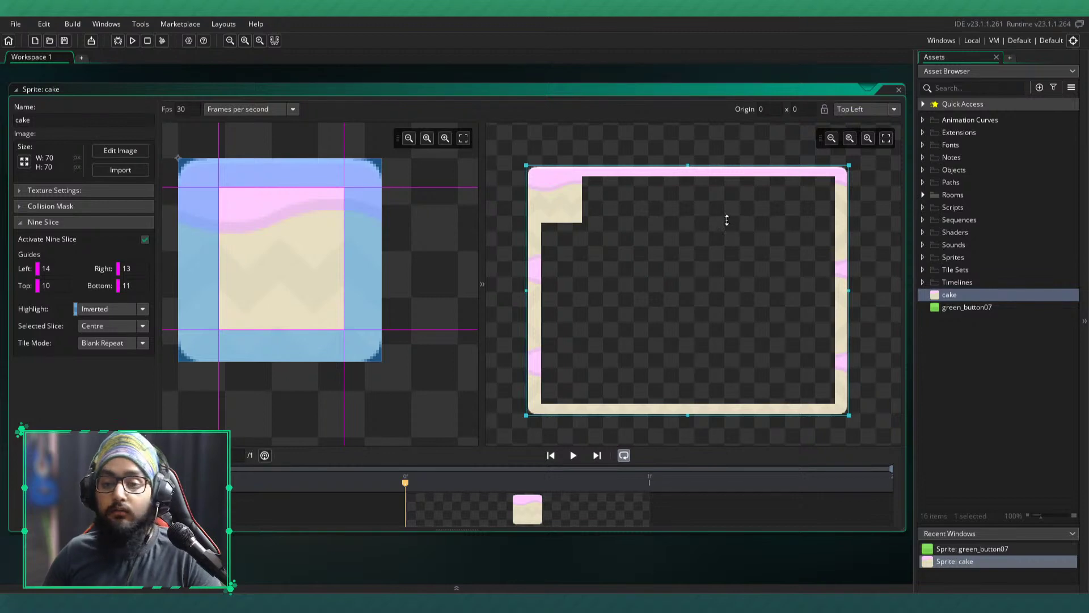
pyautogui.moveTo(849, 415); pyautogui.dragTo(822, 394)
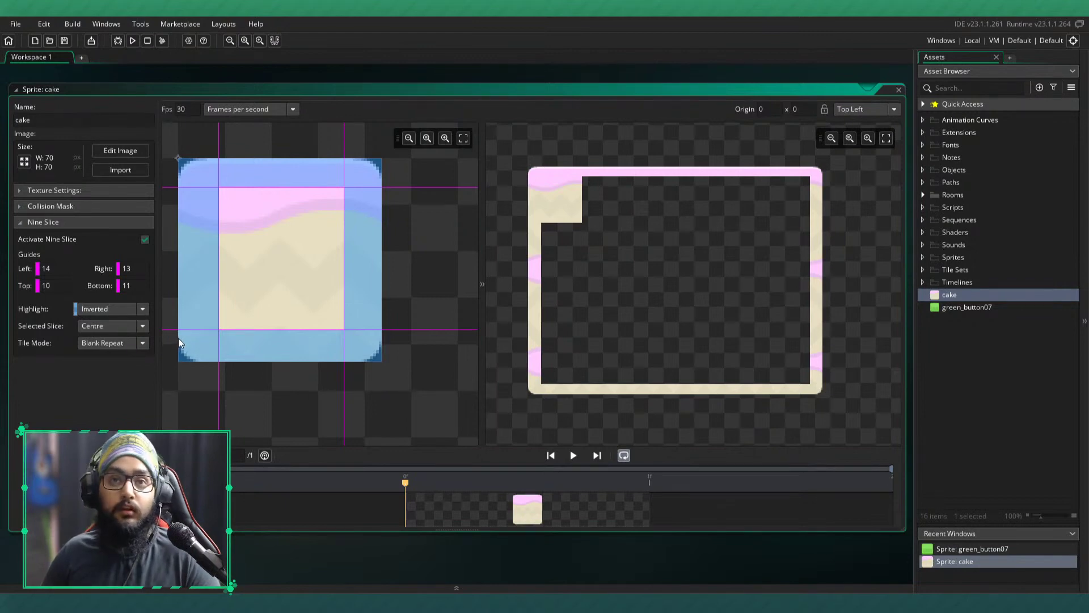
# - Set the tile mode of the cake's centre and left slices to Hide
pyautogui.click(124, 341)
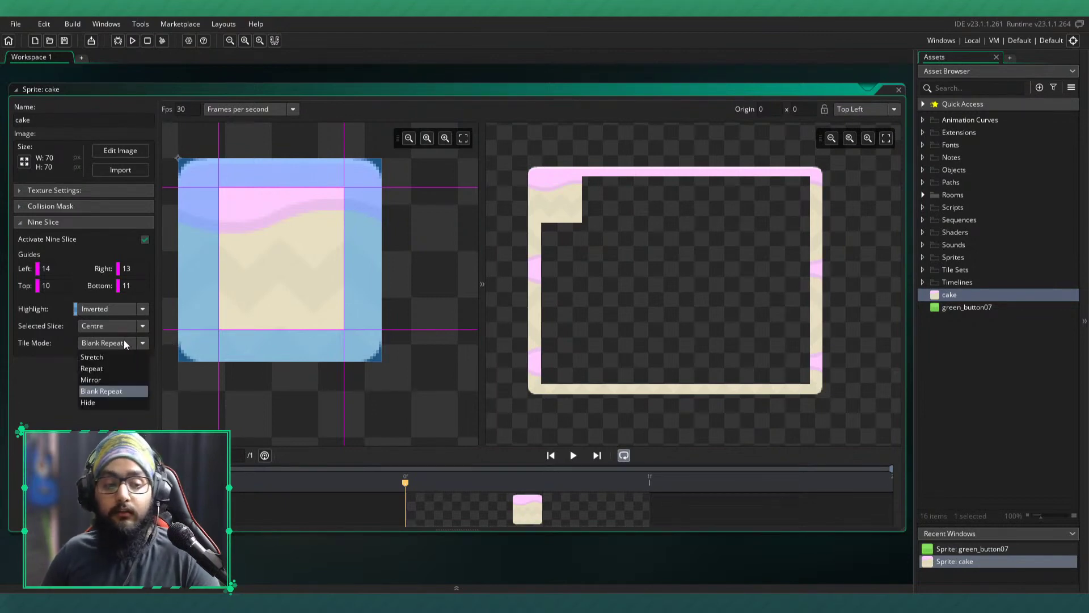
pyautogui.click(104, 402)
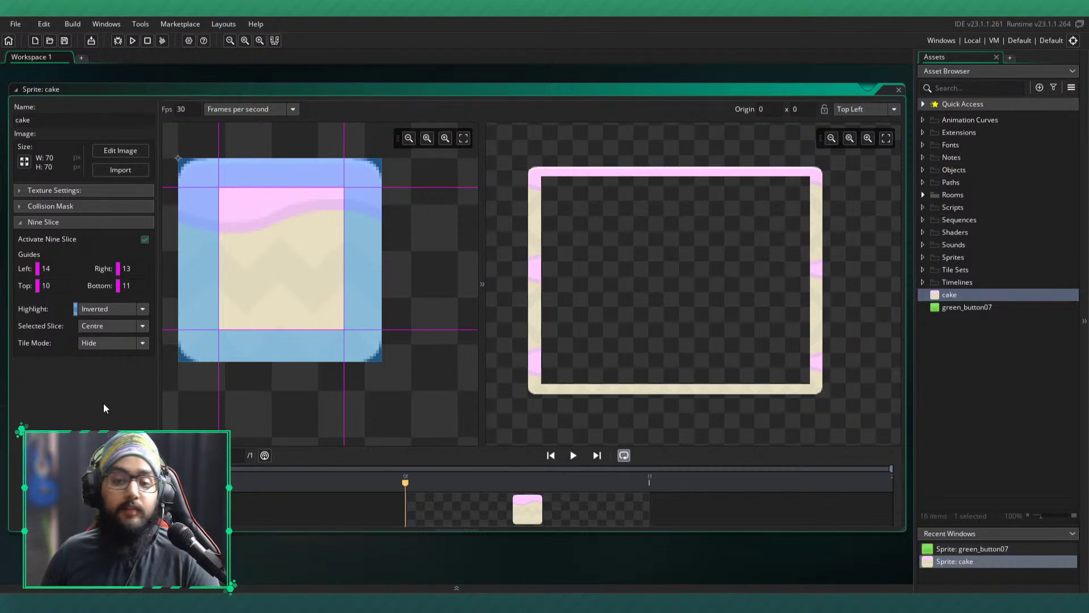
pyautogui.click(185, 282)
pyautogui.click(110, 343)
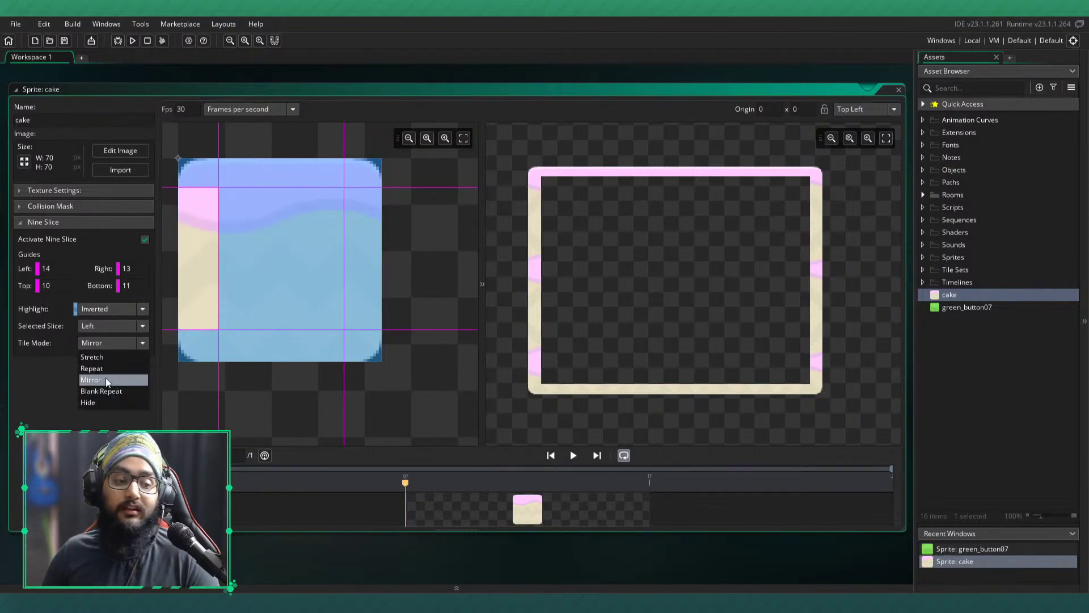
pyautogui.click(108, 403)
# - Try the Blank Repeat and Repeat tile modes on the cake's left slice
pyautogui.click(114, 342)
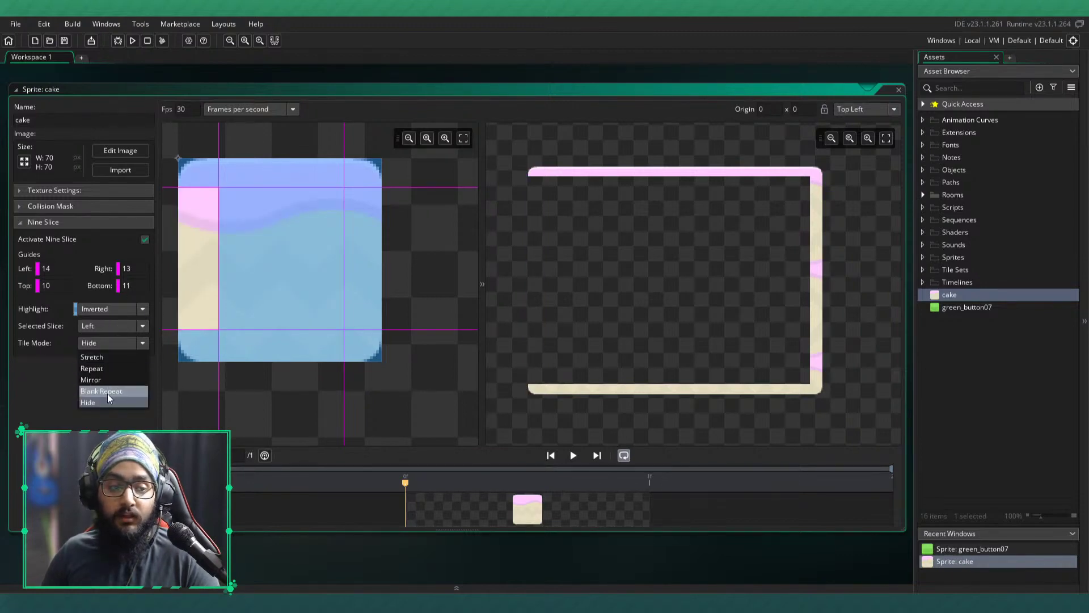
pyautogui.click(107, 392)
pyautogui.click(112, 347)
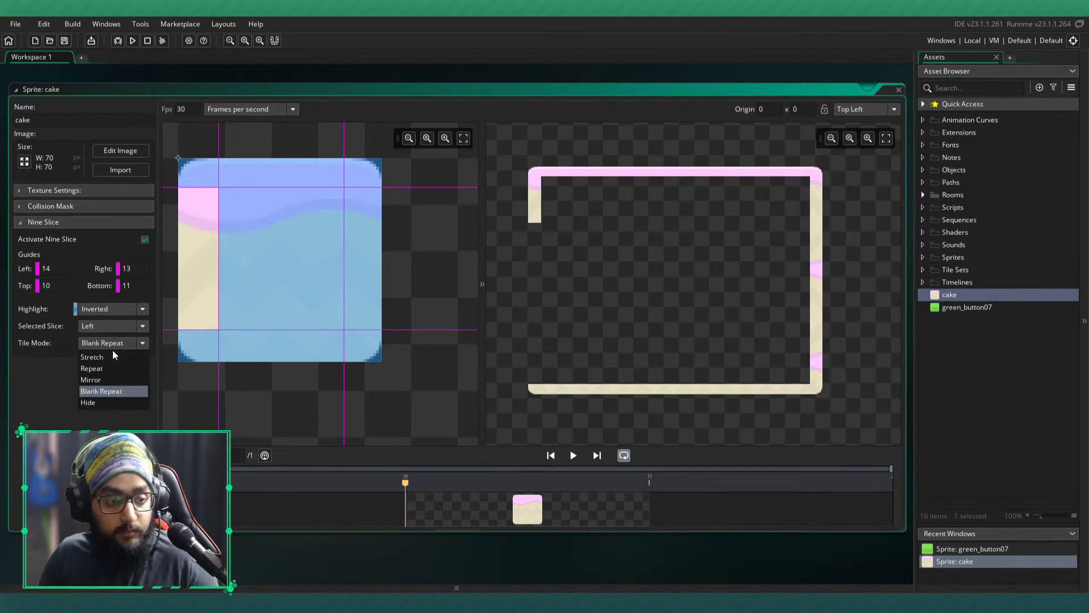
pyautogui.click(112, 368)
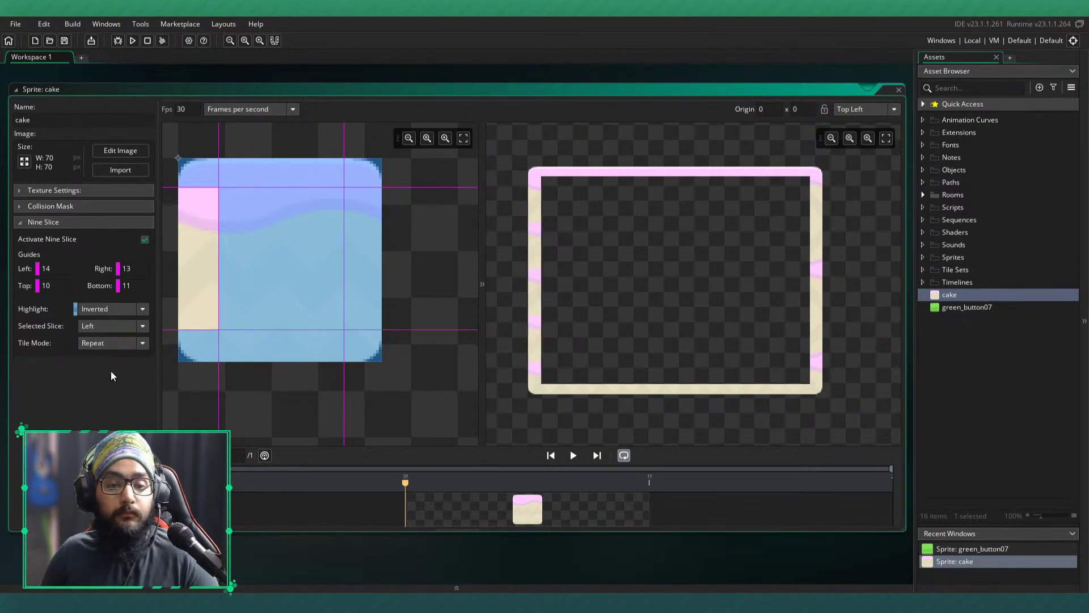
# - Set the tile mode of the cake's left and centre slices back to Mirror
pyautogui.click(111, 344)
pyautogui.click(280, 285)
pyautogui.click(106, 342)
pyautogui.click(108, 379)
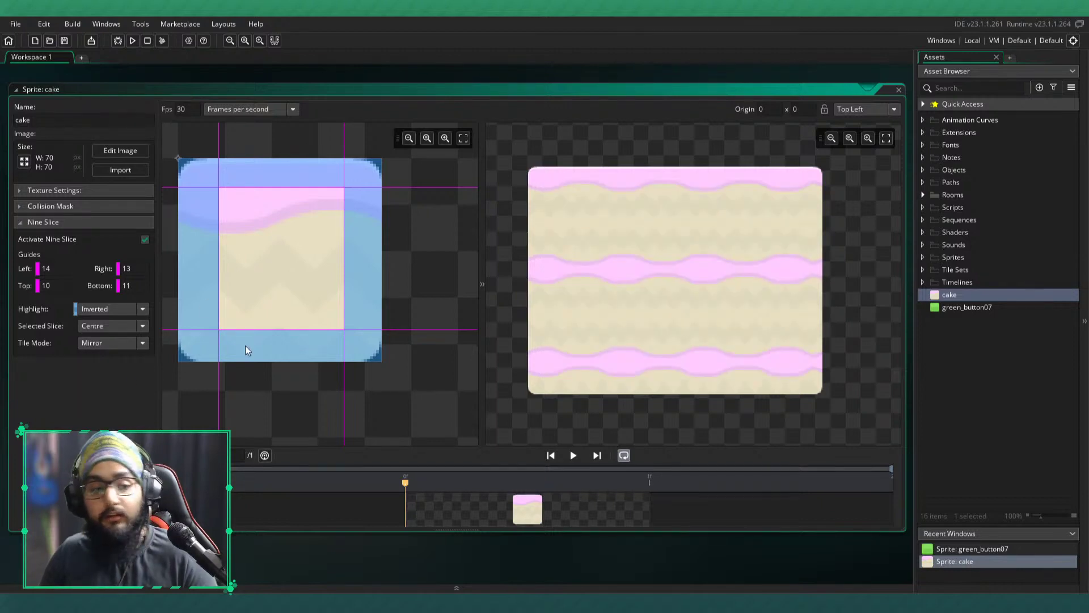
# - Close all open editor windows in the workspace
pyautogui.rightClick(205, 77)
pyautogui.moveTo(222, 95)
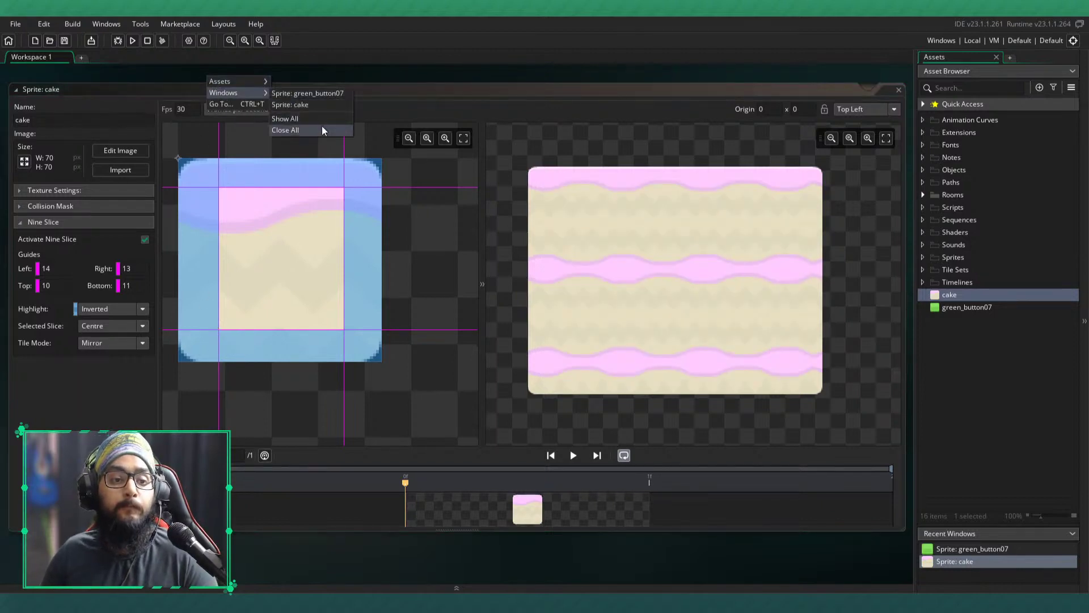
pyautogui.click(323, 130)
# - Create an object named oCake in the Objects folder and assign it the cake sprite
pyautogui.click(942, 171)
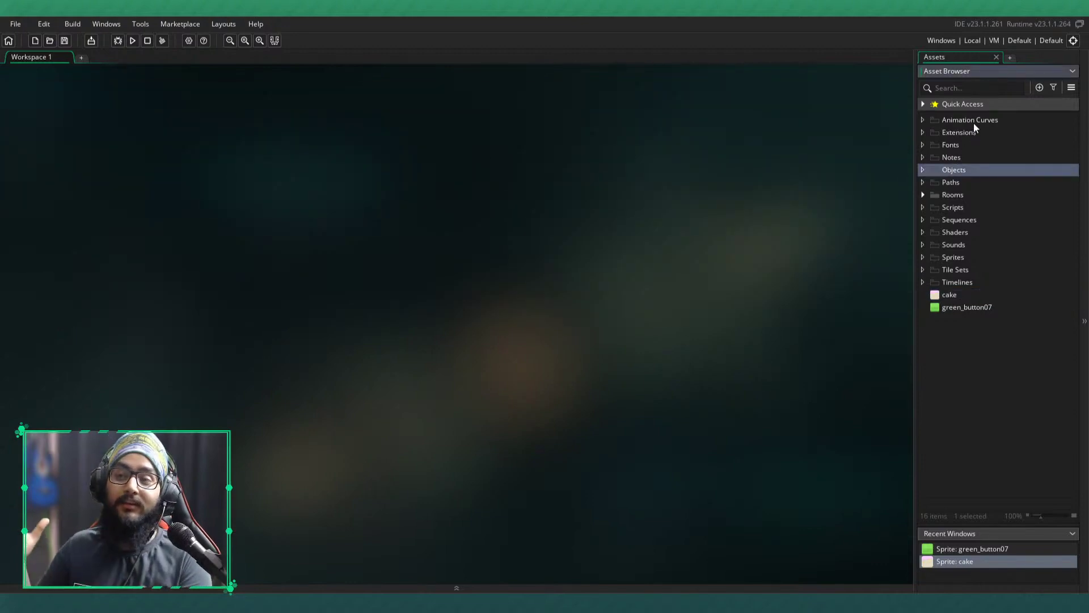
pyautogui.click(1039, 89)
pyautogui.doubleClick(880, 177)
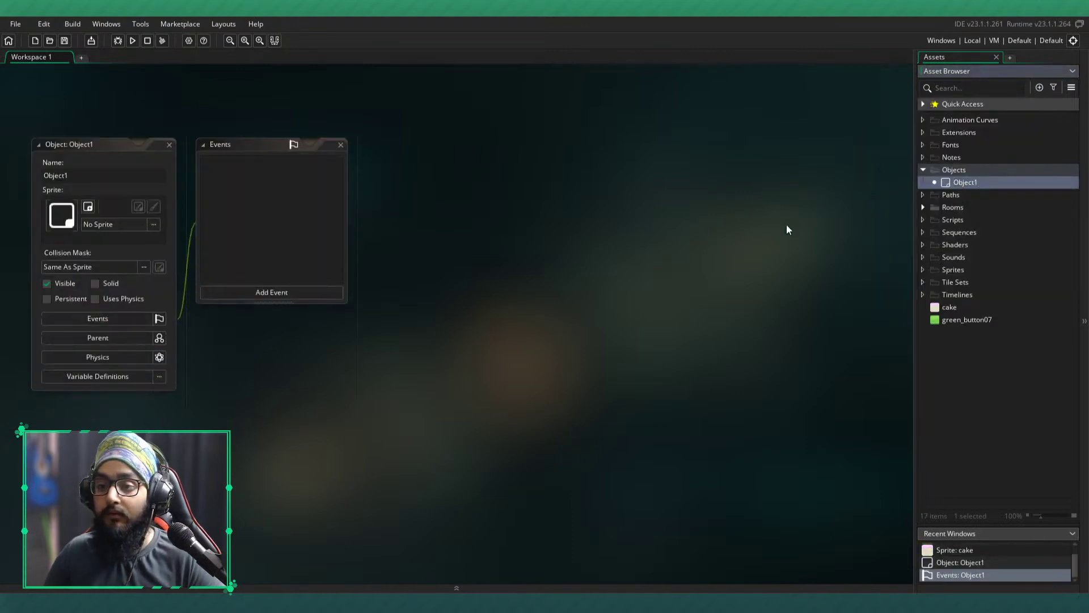
pyautogui.press('F2')
pyautogui.write('oCake')
pyautogui.press('Return')
pyautogui.moveTo(949, 307); pyautogui.dragTo(85, 221)
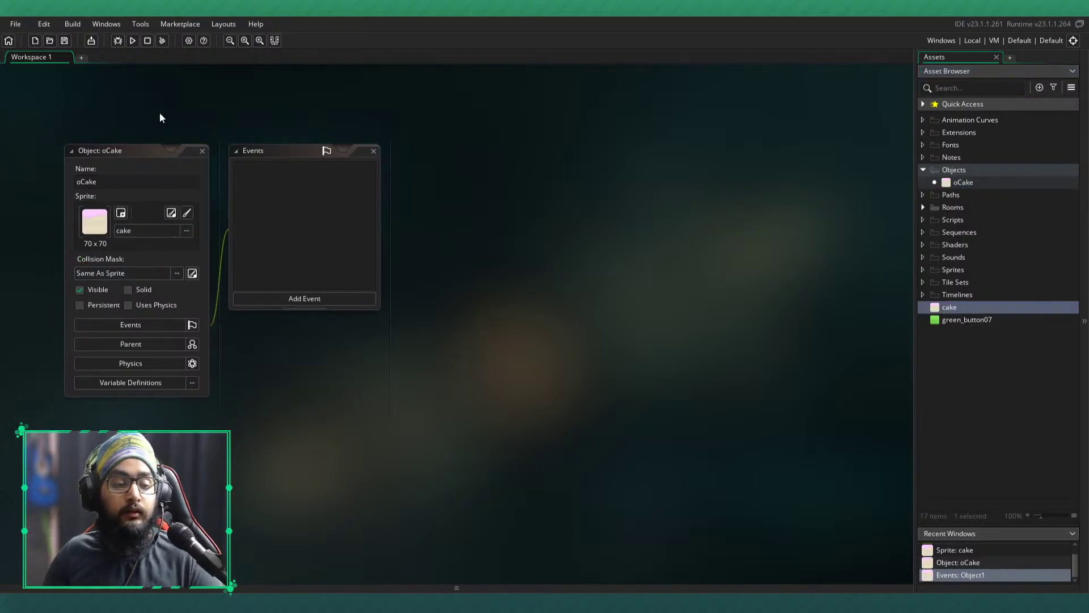
# - Open Room1 and set its Background layer colour to a muted green
pyautogui.click(923, 207)
pyautogui.doubleClick(964, 219)
pyautogui.click(56, 115)
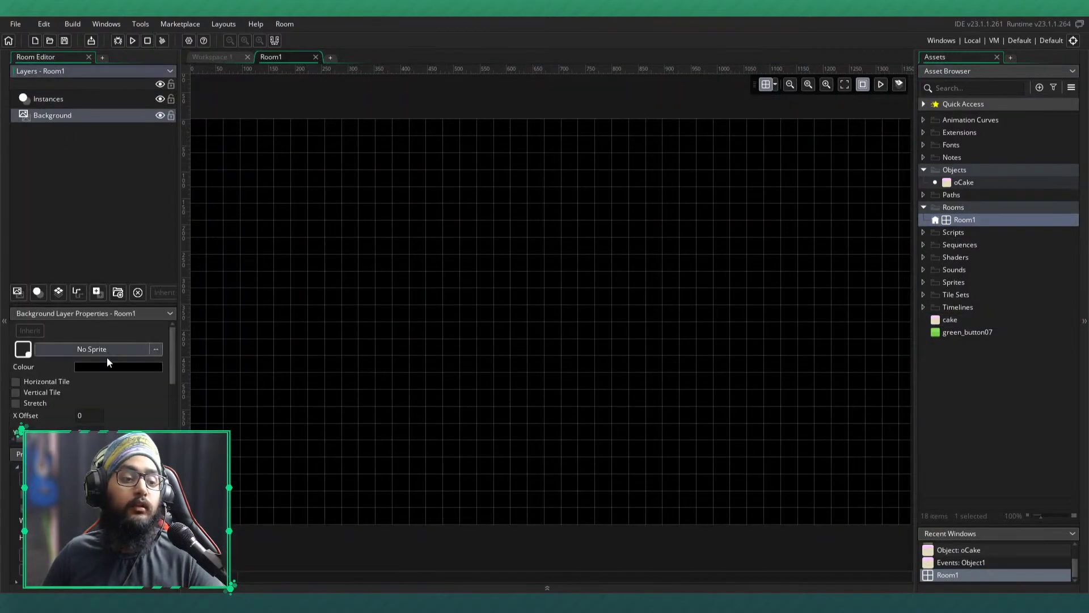
pyautogui.click(116, 366)
pyautogui.moveTo(161, 145); pyautogui.dragTo(159, 102)
pyautogui.moveTo(102, 138); pyautogui.dragTo(80, 160)
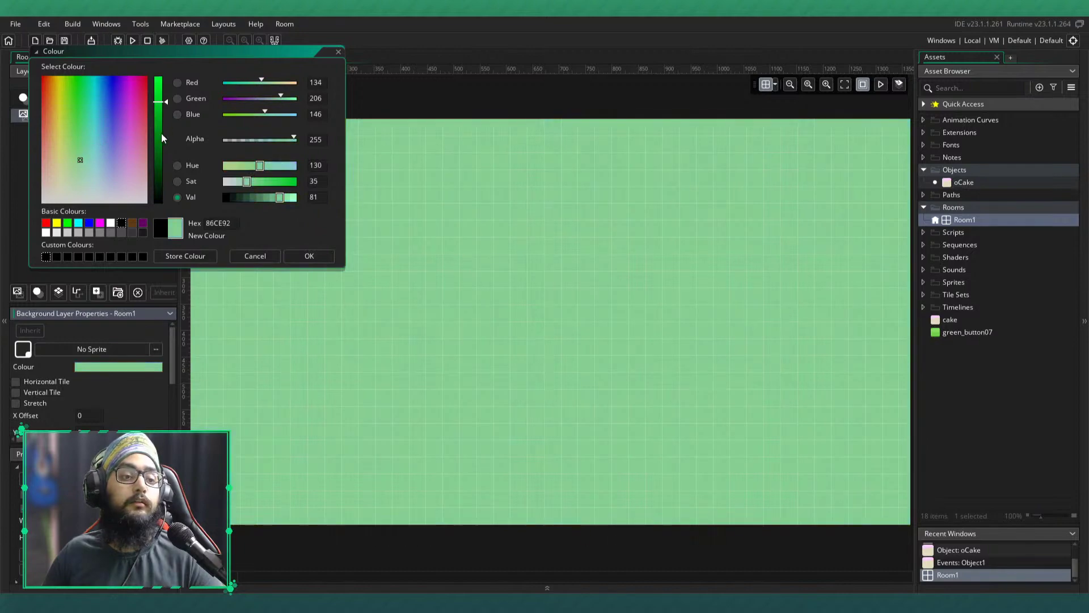
pyautogui.moveTo(160, 136); pyautogui.dragTo(156, 134)
pyautogui.click(309, 255)
# - Place an oCake instance on Room1's Instances layer, enlarge it greatly and position it at (96, 96)
pyautogui.click(36, 100)
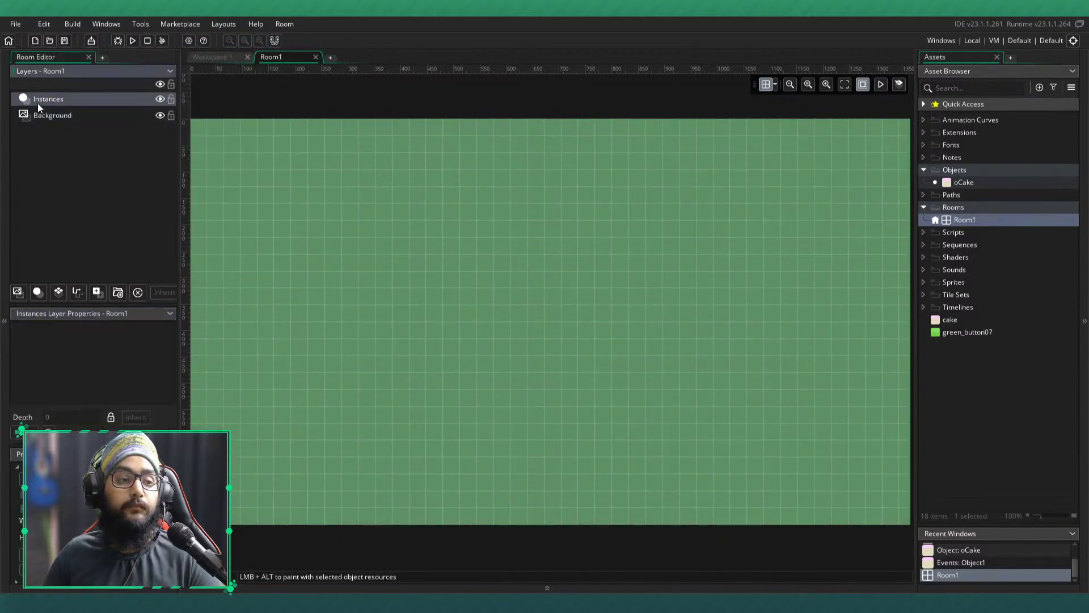
pyautogui.moveTo(964, 183); pyautogui.dragTo(762, 463)
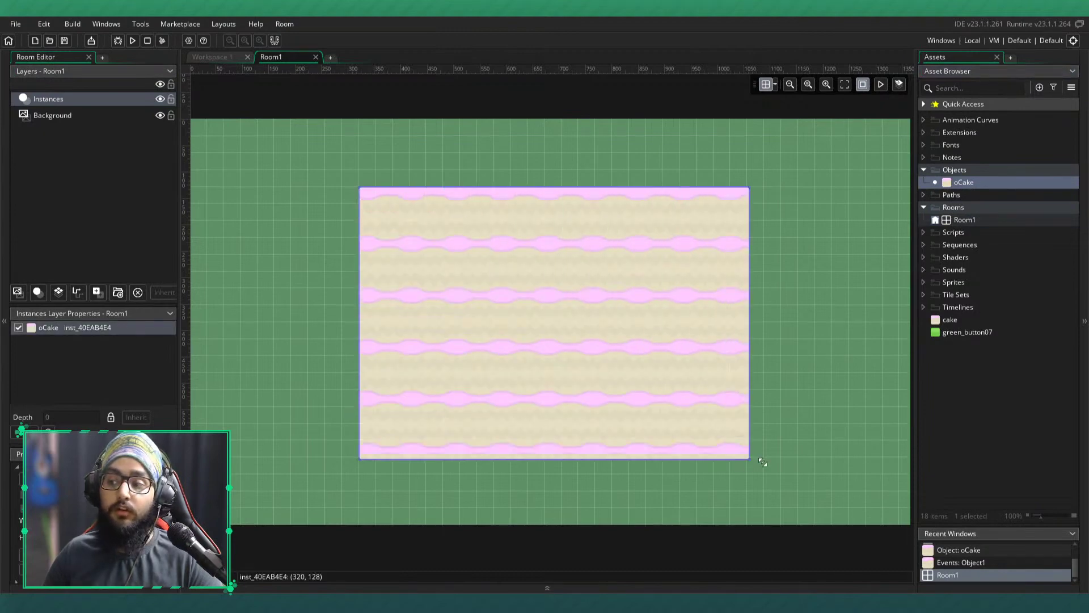
pyautogui.keyDown('ctrl'); pyautogui.scroll(2, 304, 304); pyautogui.keyUp('ctrl')
pyautogui.moveTo(640, 326); pyautogui.dragTo(552, 277)
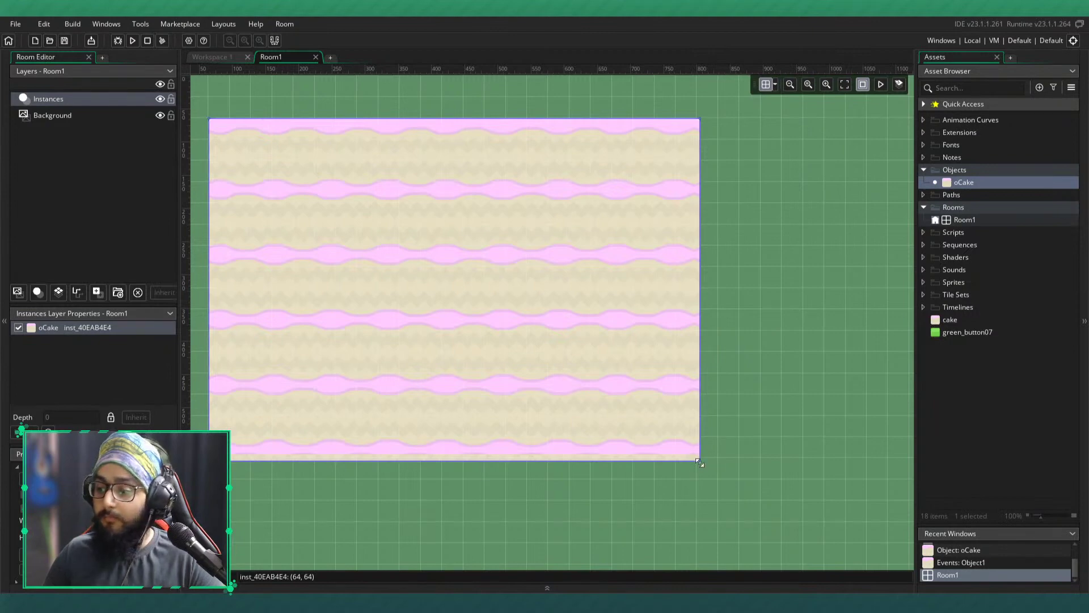
pyautogui.moveTo(699, 462); pyautogui.dragTo(826, 545)
pyautogui.moveTo(628, 379); pyautogui.dragTo(652, 383)
# - Add an asset layer to Room1 and place the cake sprite on it, stretched tall at (64, 64)
pyautogui.click(51, 139)
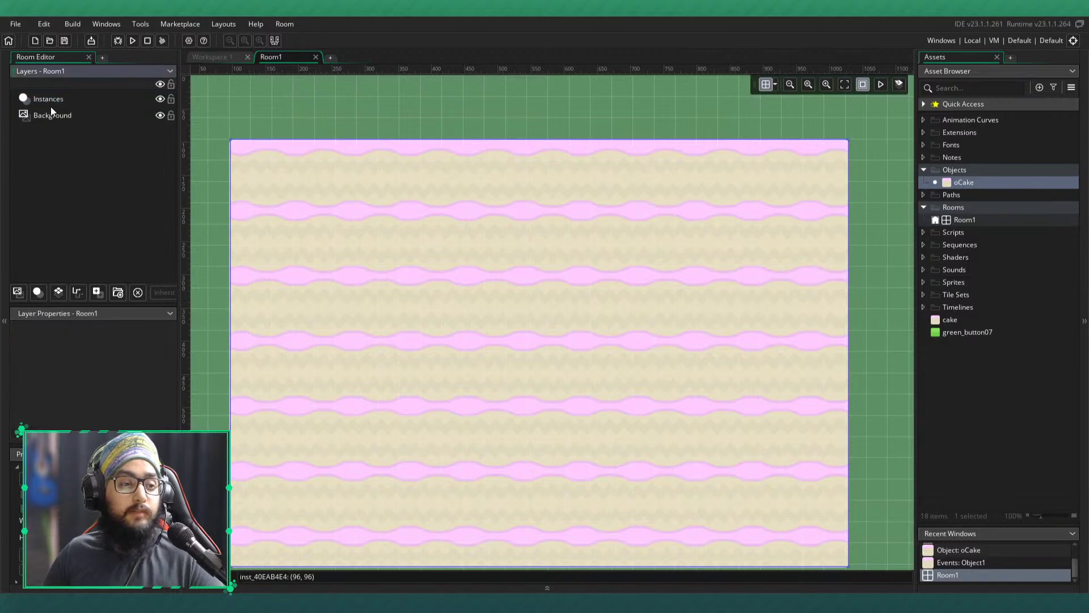
pyautogui.click(97, 292)
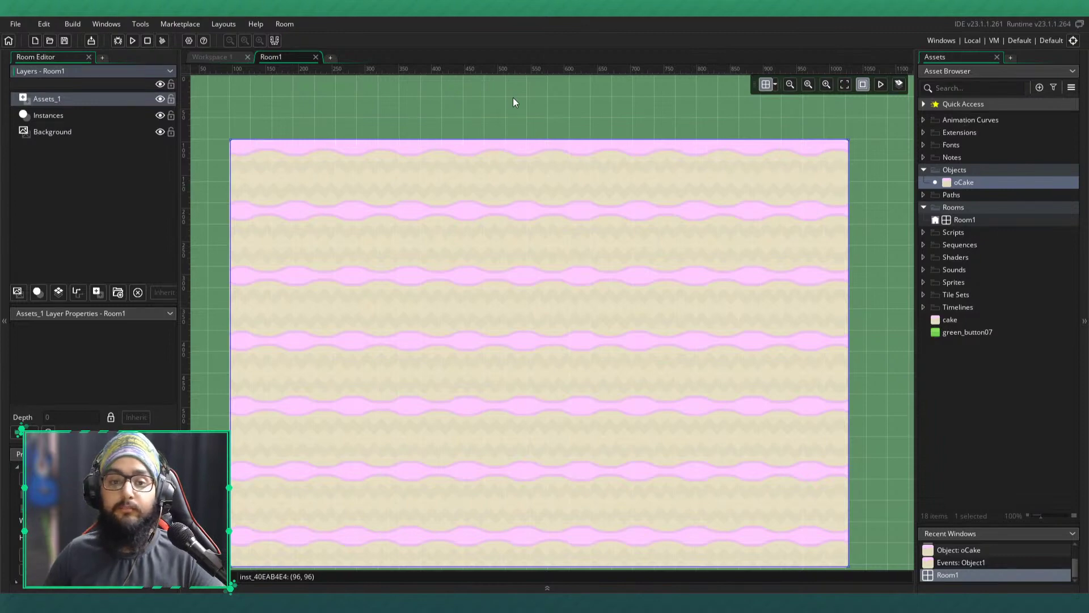
pyautogui.moveTo(538, 229); pyautogui.dragTo(739, 357, button='middle')
pyautogui.click(946, 321)
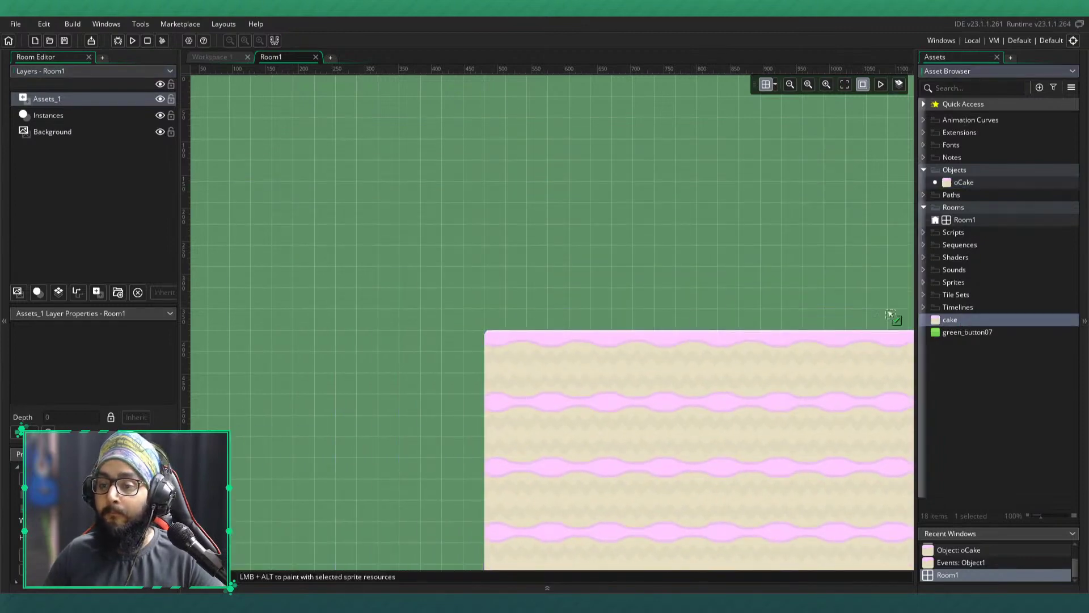
pyautogui.moveTo(946, 321); pyautogui.dragTo(485, 187)
pyautogui.moveTo(568, 242); pyautogui.dragTo(717, 583)
pyautogui.moveTo(631, 416); pyautogui.dragTo(382, 357)
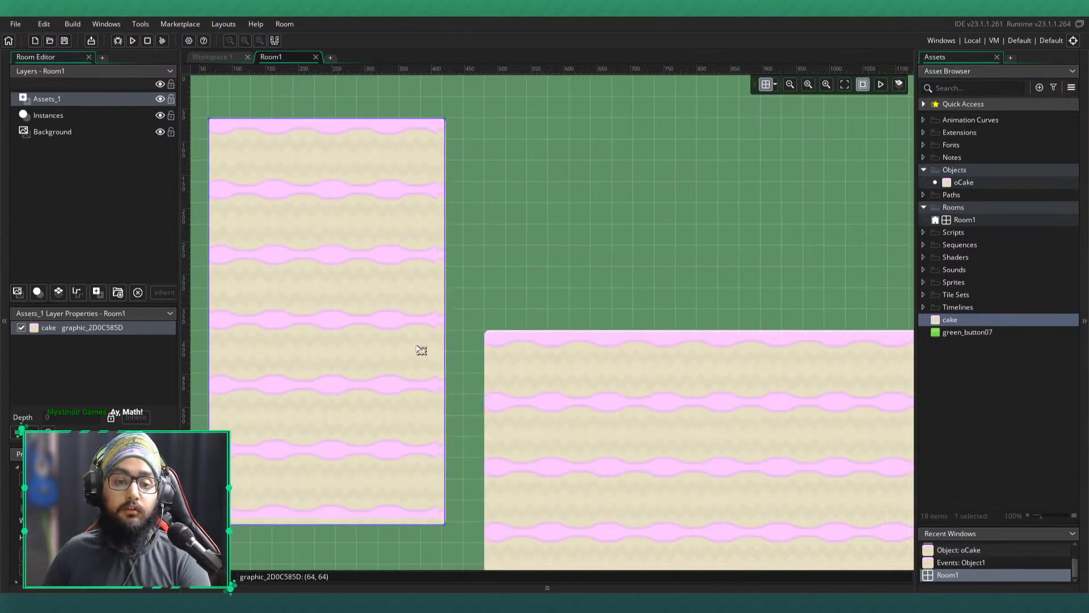
# - Delete both cakes from the room and place a new, enlarged oCake instance on the Instances layer
pyautogui.press('Delete')
pyautogui.click(99, 115)
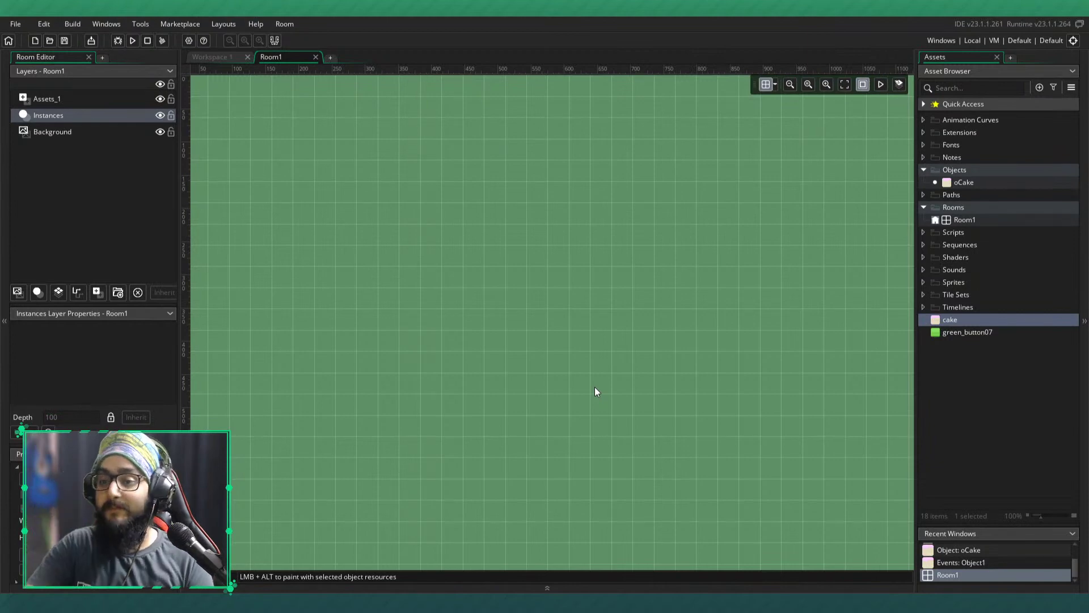
pyautogui.click(67, 116)
pyautogui.moveTo(976, 183)
pyautogui.mouseDown()
pyautogui.moveTo(373, 200)
pyautogui.moveTo(574, 420)
pyautogui.mouseUp()
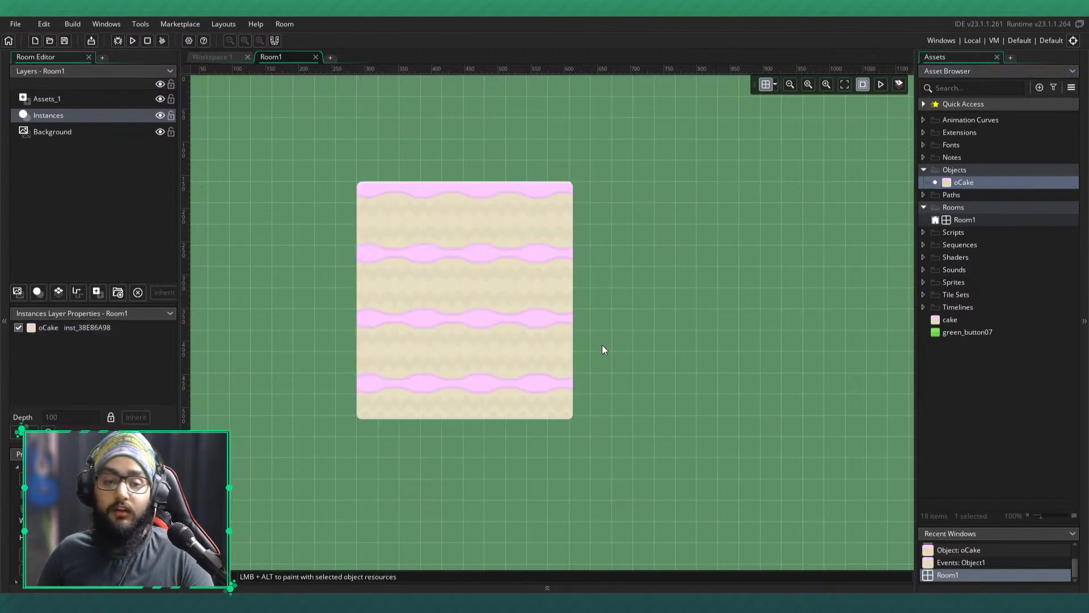
# - Create a new sequence in the Sequences folder
pyautogui.click(959, 244)
pyautogui.click(1039, 87)
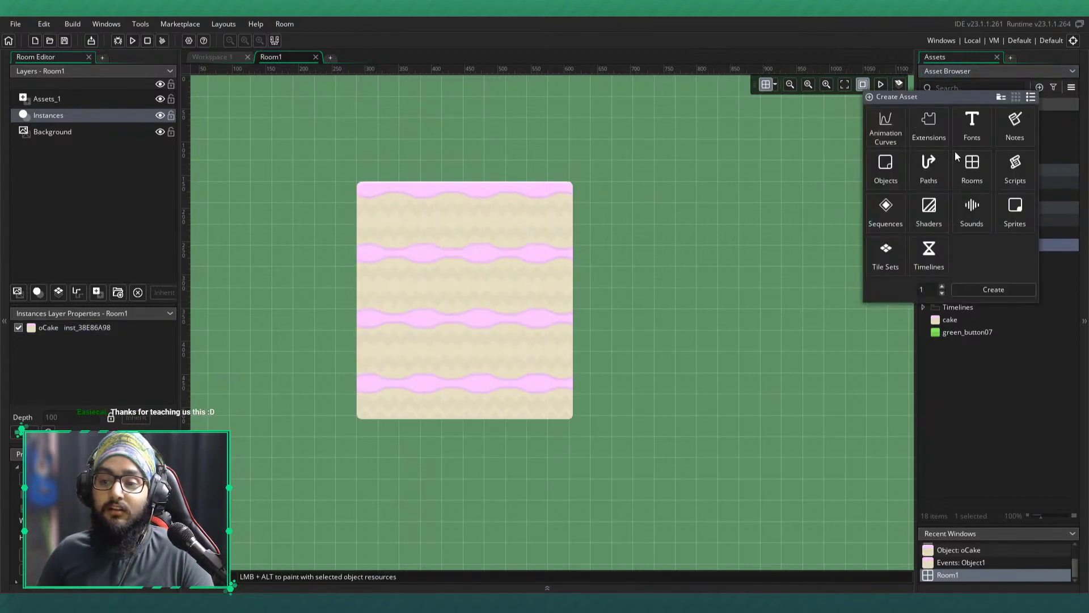
pyautogui.doubleClick(886, 205)
pyautogui.press('Return')
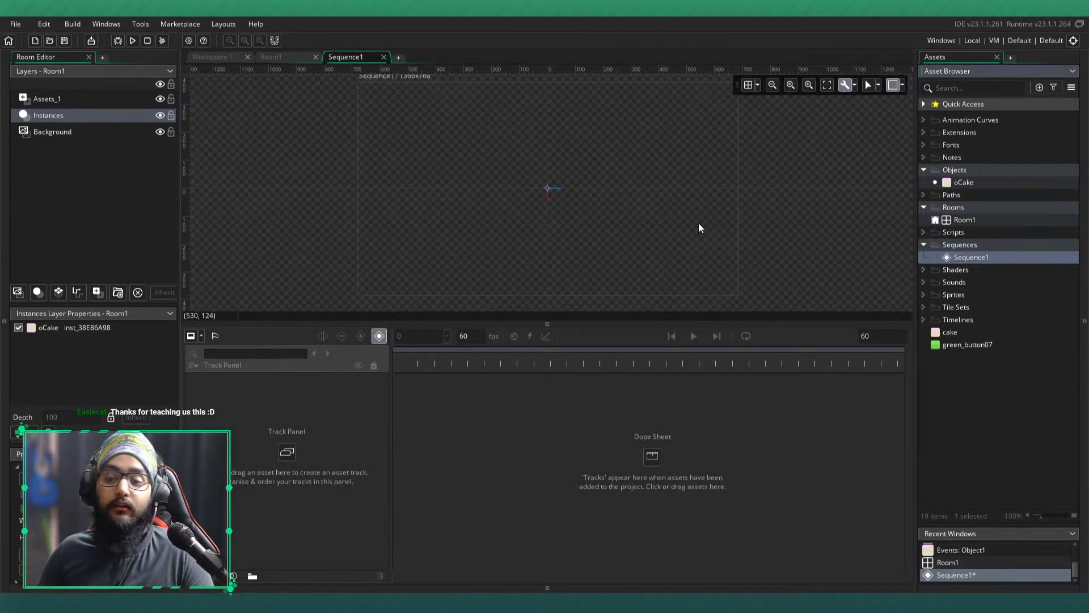
# - Add the cake sprite to the sequence canvas, enlarge it over the origin and adjust its width
pyautogui.moveTo(605, 328); pyautogui.dragTo(606, 453)
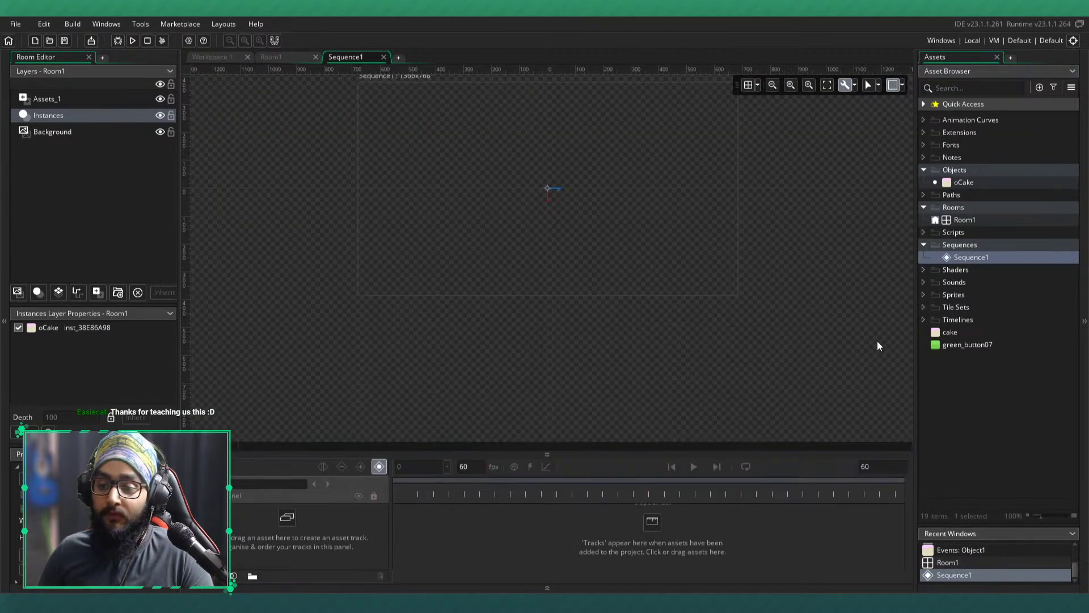
pyautogui.moveTo(952, 333); pyautogui.dragTo(526, 211)
pyautogui.scroll(3, 518, 190)
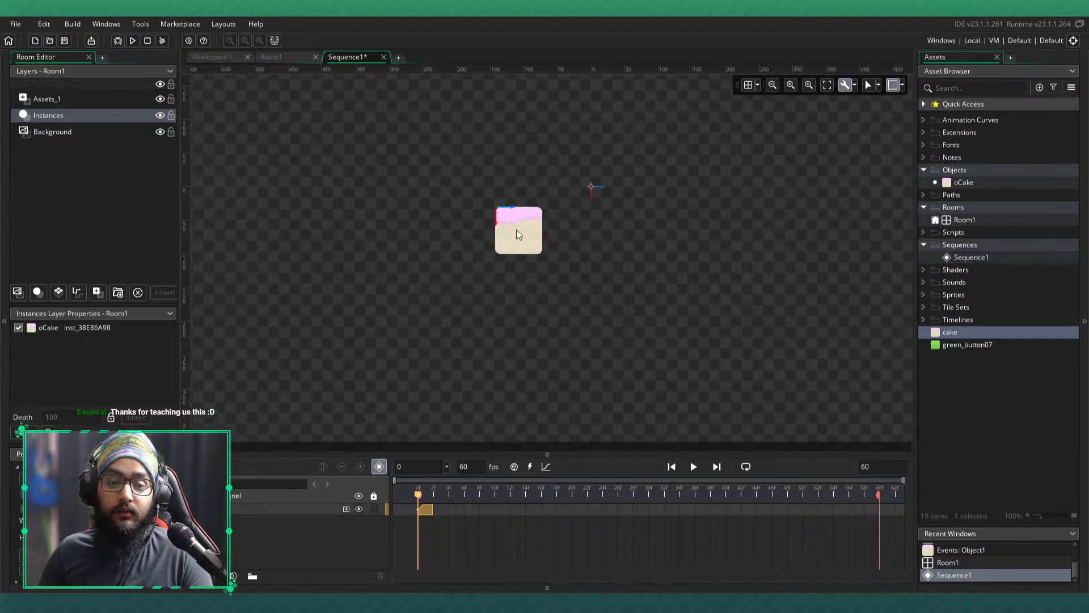
pyautogui.click(521, 243)
pyautogui.moveTo(530, 255); pyautogui.dragTo(864, 436)
pyautogui.moveTo(763, 394); pyautogui.dragTo(690, 310)
pyautogui.scroll(-2, 542, 304)
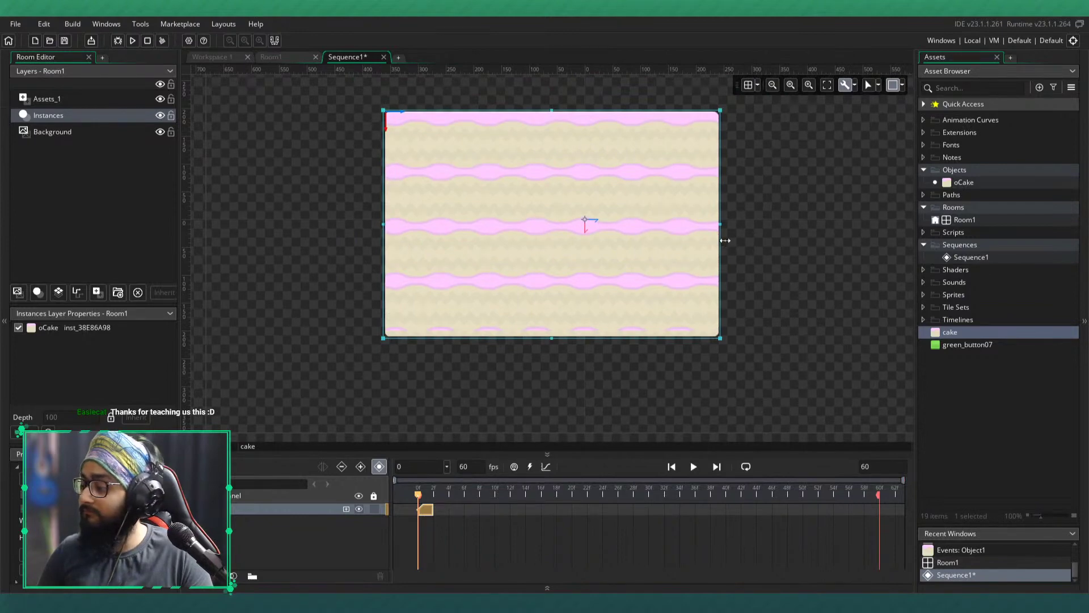
pyautogui.moveTo(728, 240); pyautogui.dragTo(673, 239)
pyautogui.click(269, 190)
# - Close the sequence and room editors and add a Draw event to oCake
pyautogui.middleClick(359, 59)
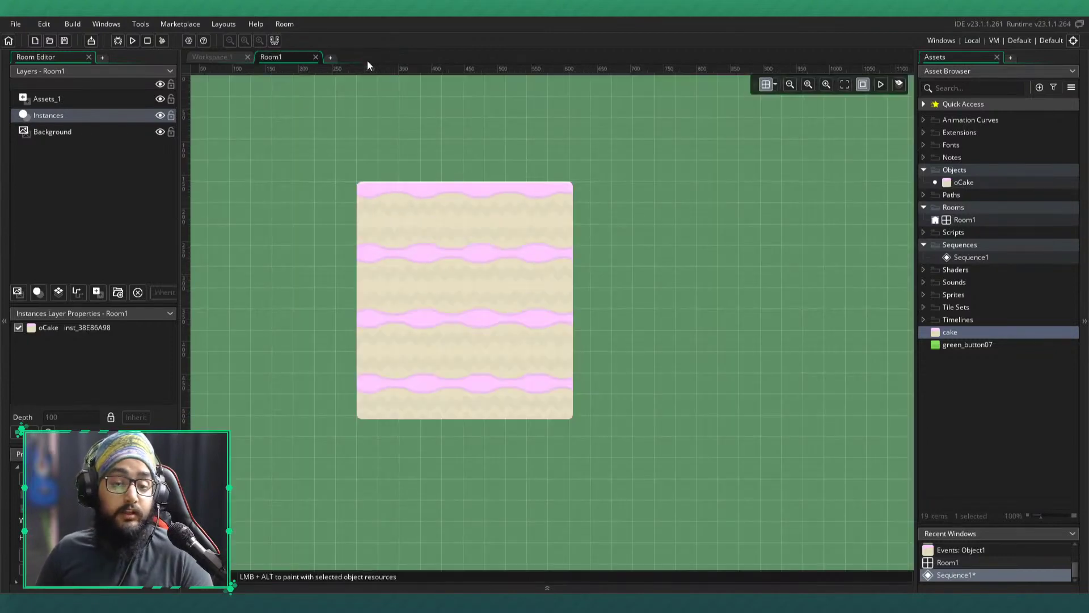
pyautogui.middleClick(293, 59)
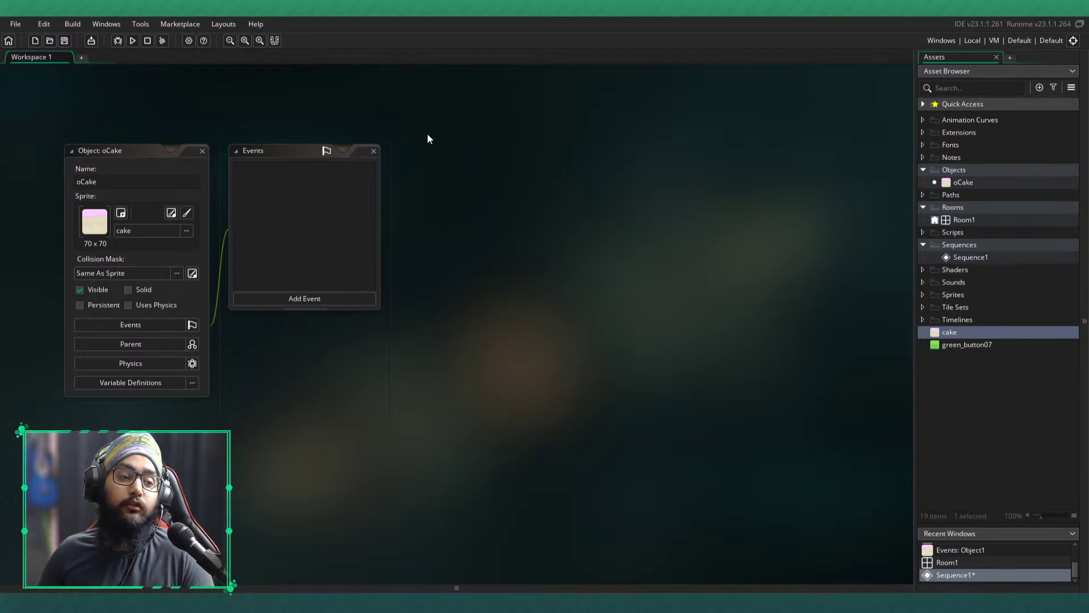
pyautogui.rightClick(305, 225)
pyautogui.click(319, 228)
pyautogui.moveTo(349, 302)
pyautogui.click(400, 304)
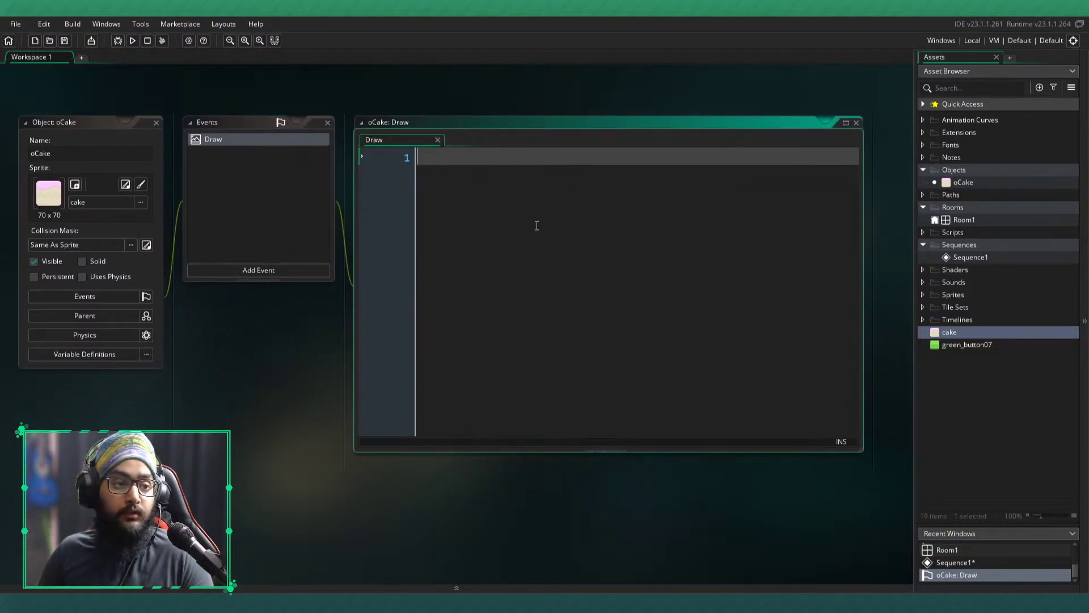
# - Open Room1 to check the placed oCake instance and close the room editor again
pyautogui.click(923, 220)
pyautogui.doubleClick(923, 221)
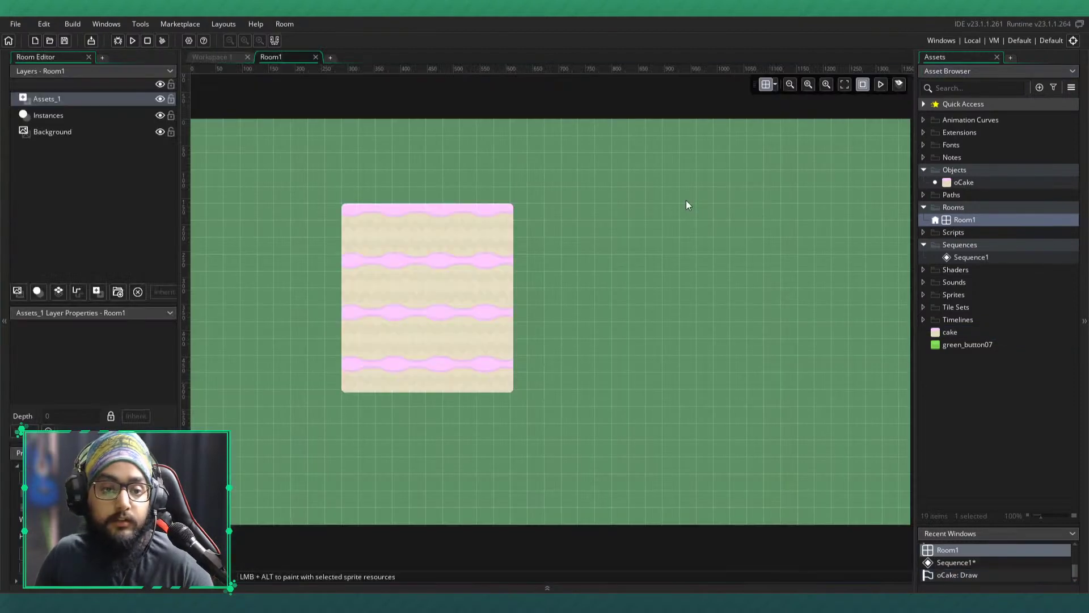
pyautogui.click(316, 56)
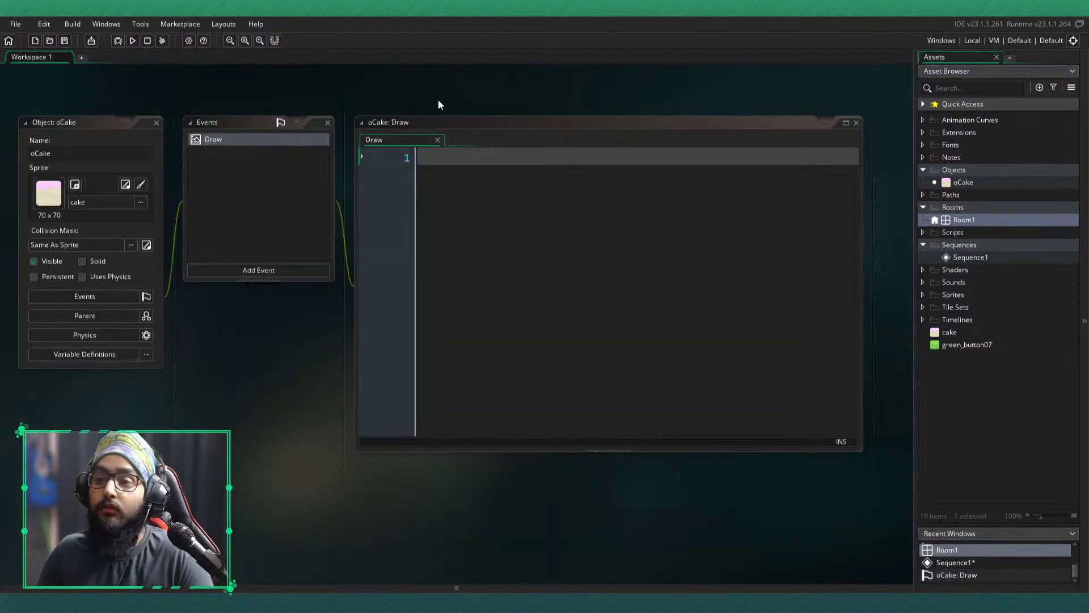
# - Run the game to view the scaled cake, close it and return to oCake's Draw event code
pyautogui.press('F5')
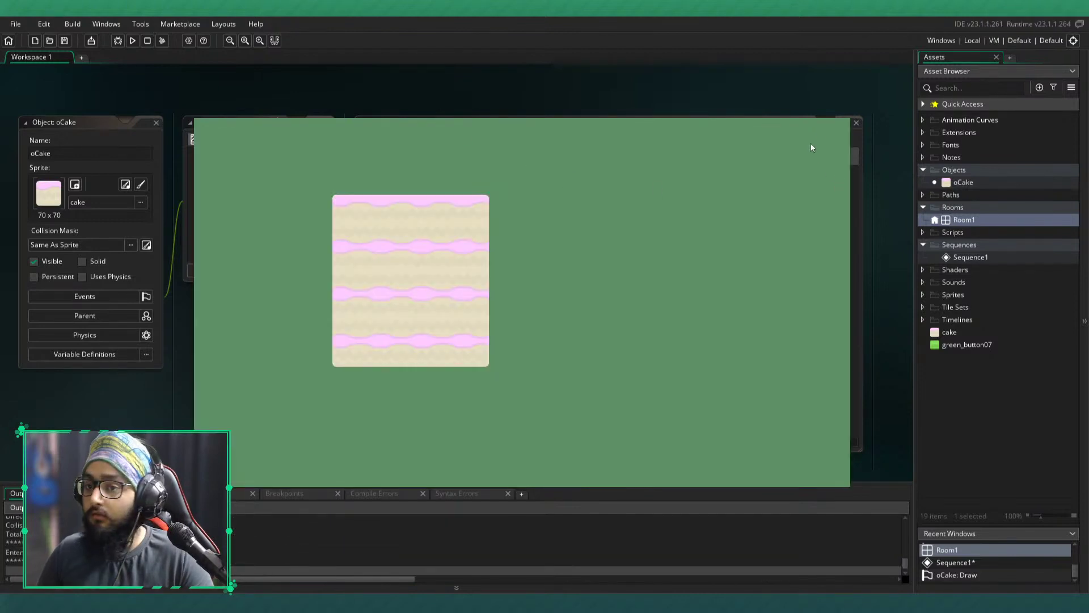
pyautogui.click(913, 93)
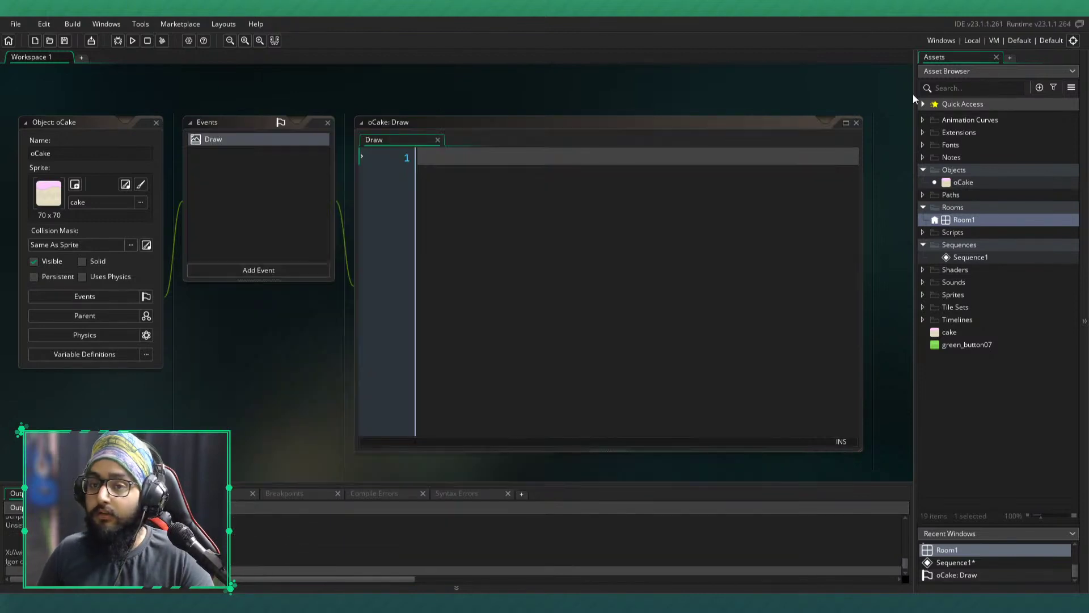
pyautogui.click(447, 180)
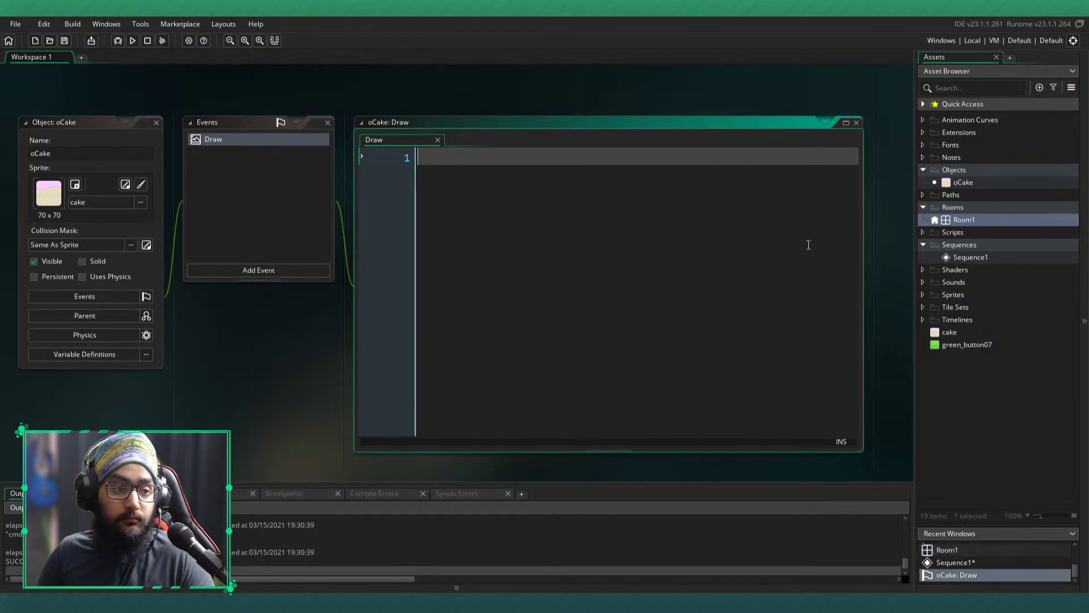
# - Move the oCake instance on Room1's Instances layer to about (416, 224) and return to the Draw event code
pyautogui.doubleClick(968, 220)
pyautogui.click(90, 98)
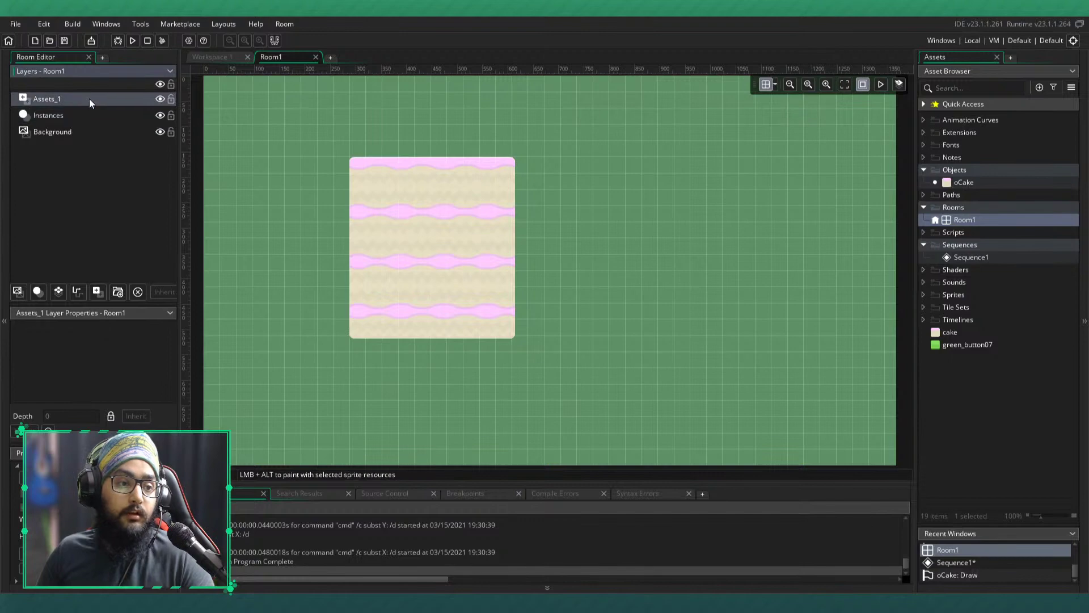
pyautogui.click(82, 116)
pyautogui.click(410, 238)
pyautogui.moveTo(461, 252); pyautogui.dragTo(527, 283)
pyautogui.click(211, 59)
pyautogui.moveTo(659, 220); pyautogui.dragTo(493, 209, button='middle')
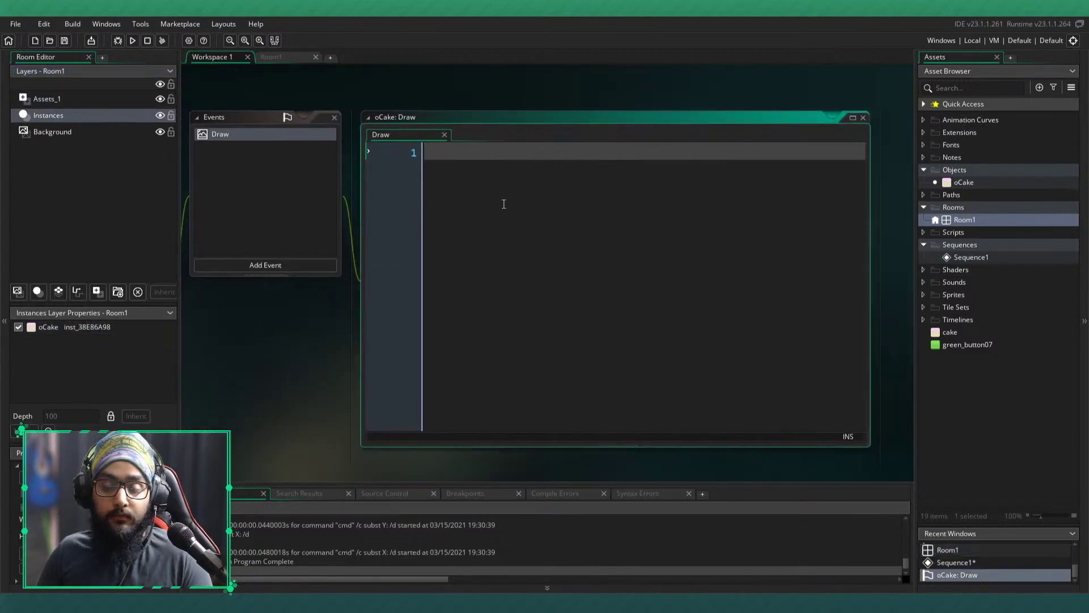
# - Begin a draw_sprite_ext( call with mouse_x, mouse_y in the Draw event, close the room editor and enlarge the code window
pyautogui.write('dra')
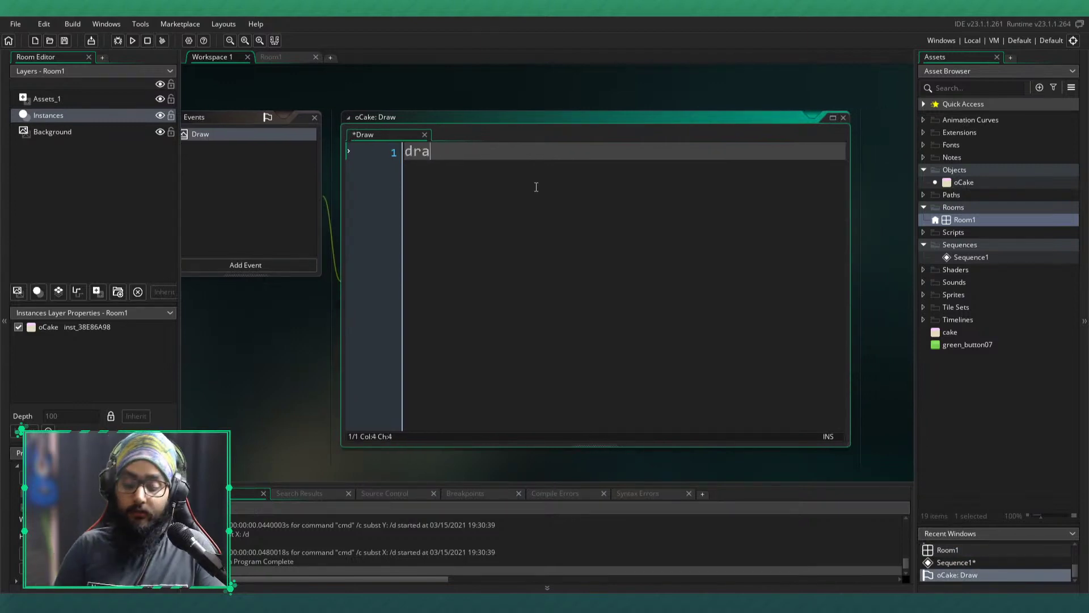
pyautogui.write('w_sprite_ext(')
pyautogui.press('BackSpace')
pyautogui.write('_ext(mouse_x, mouse_y,')
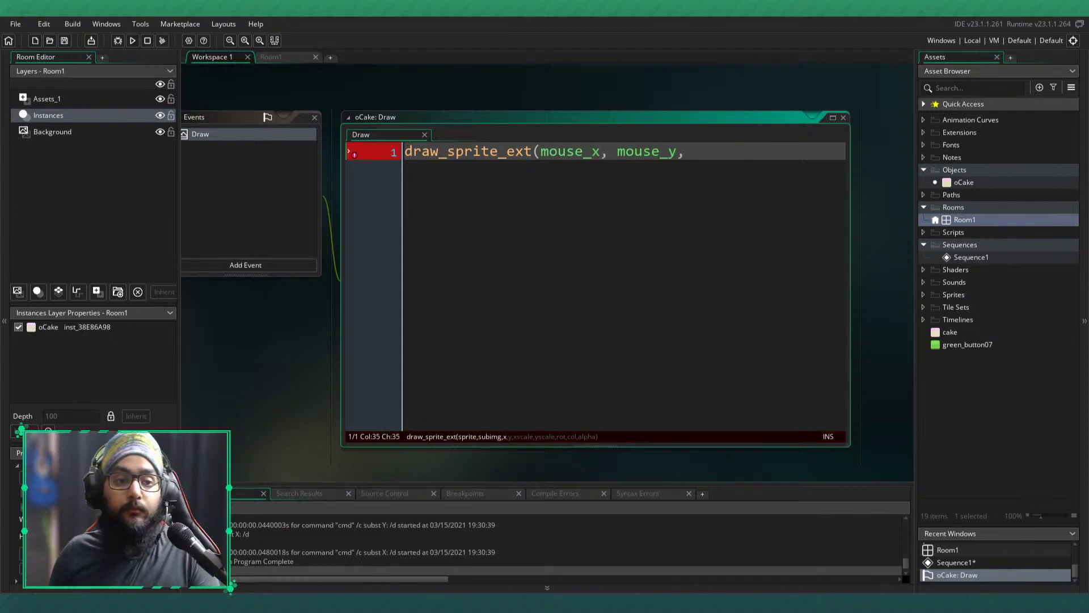
pyautogui.click(316, 57)
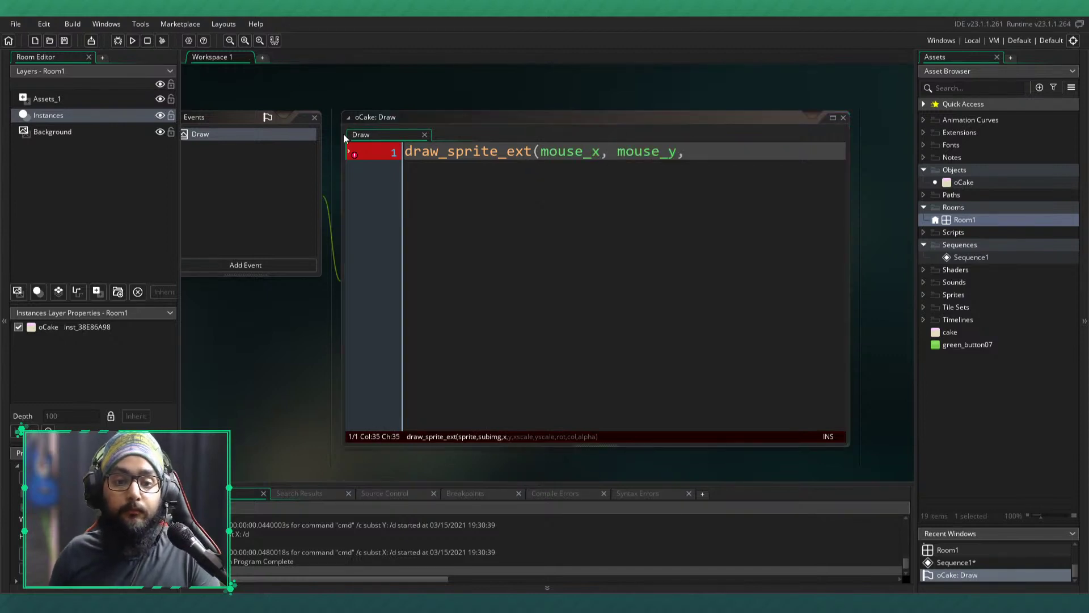
pyautogui.moveTo(666, 443); pyautogui.dragTo(911, 539)
pyautogui.moveTo(635, 231); pyautogui.dragTo(583, 228, button='middle')
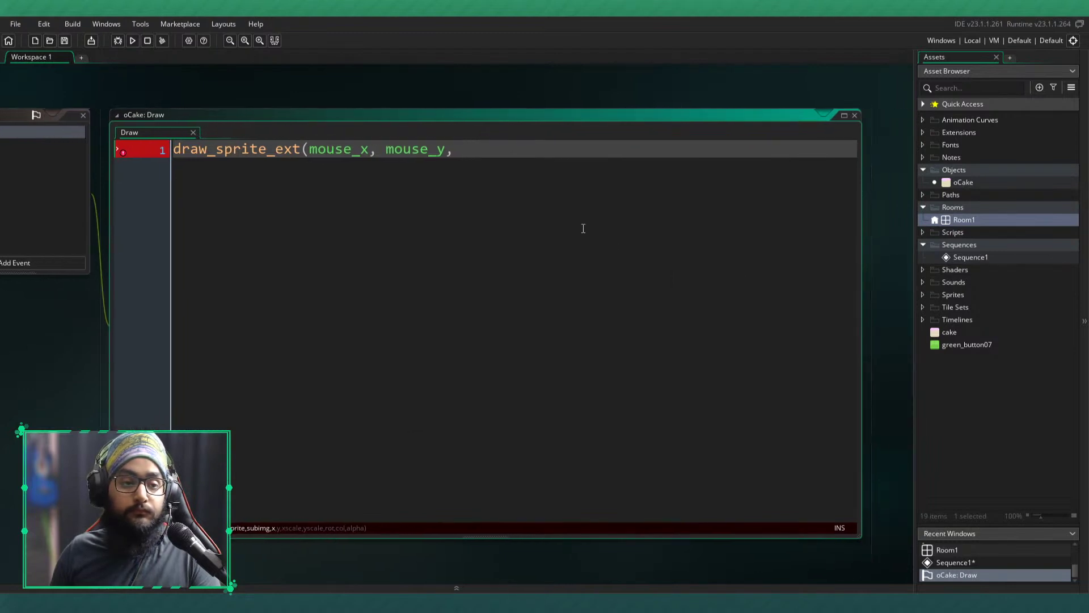
# - Complete the code as draw_sprite_ext(sprite_index, 0, mouse_x, mouse_y, 10, 10, 0, -1, 1); and save it
pyautogui.click(310, 152)
pyautogui.write('sprite_index, ')
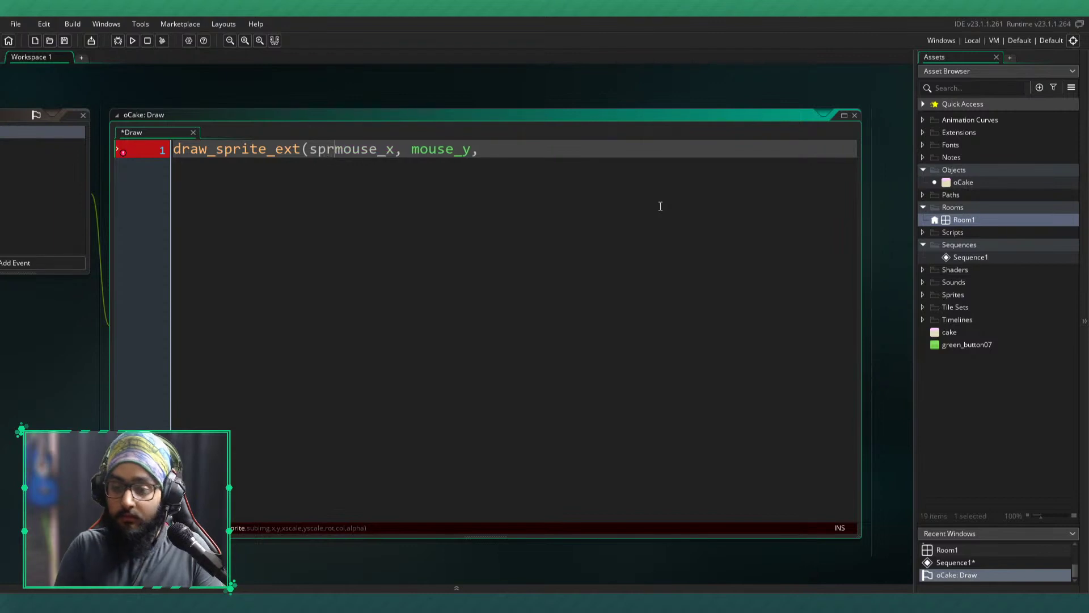
pyautogui.write('0,')
pyautogui.press('End')
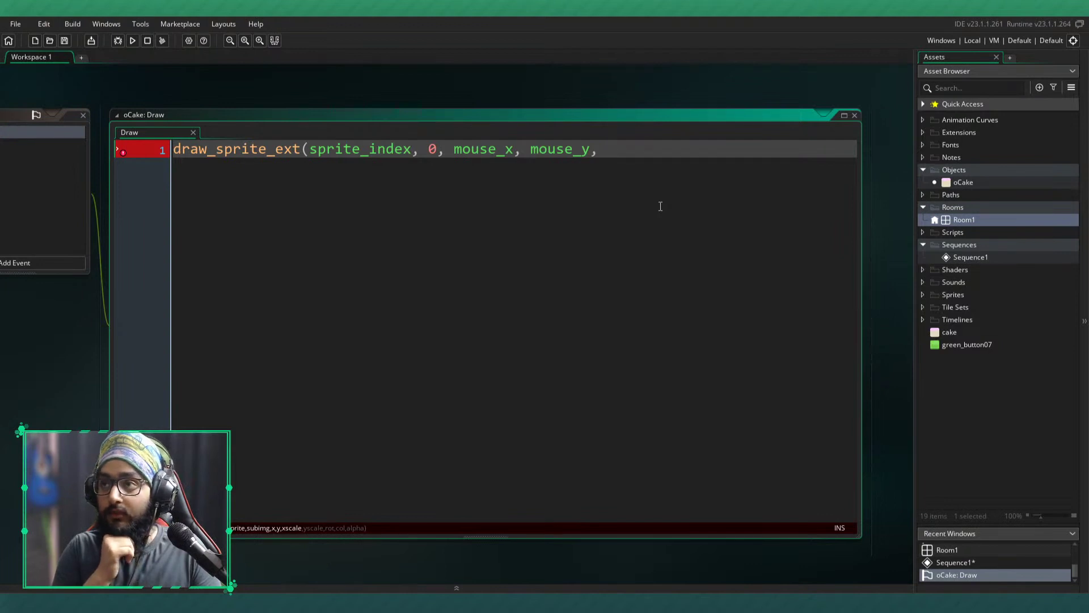
pyautogui.write('1')
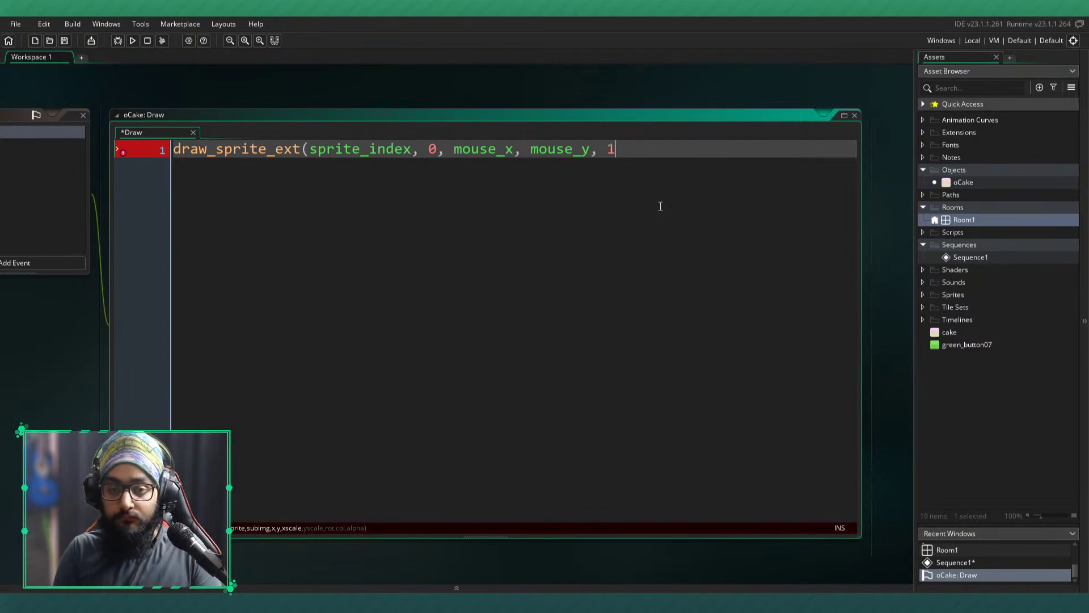
pyautogui.write('0, 10, ')
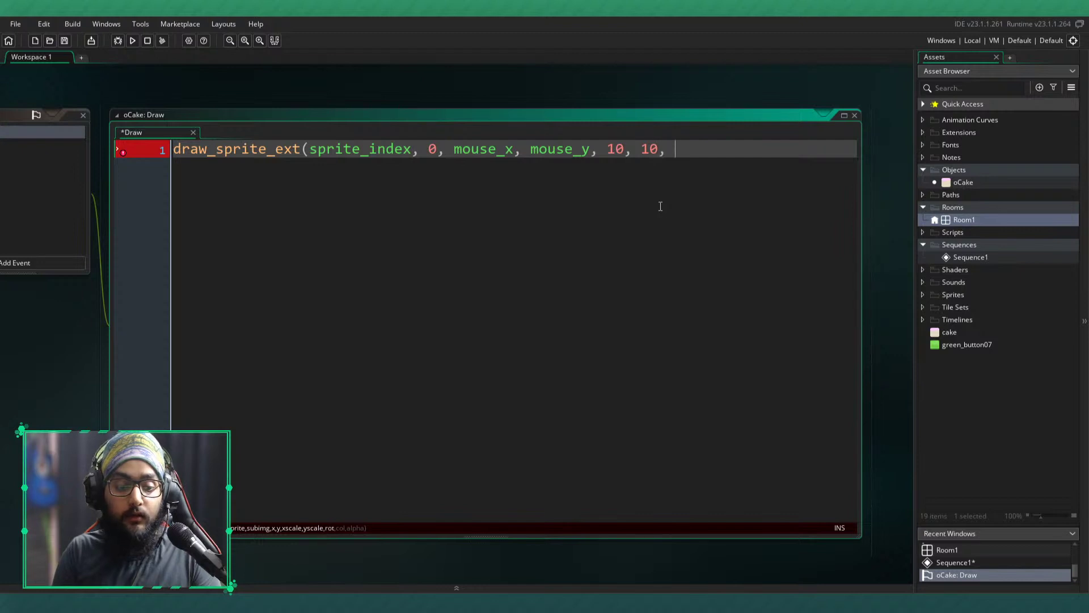
pyautogui.write('0, -1, ')
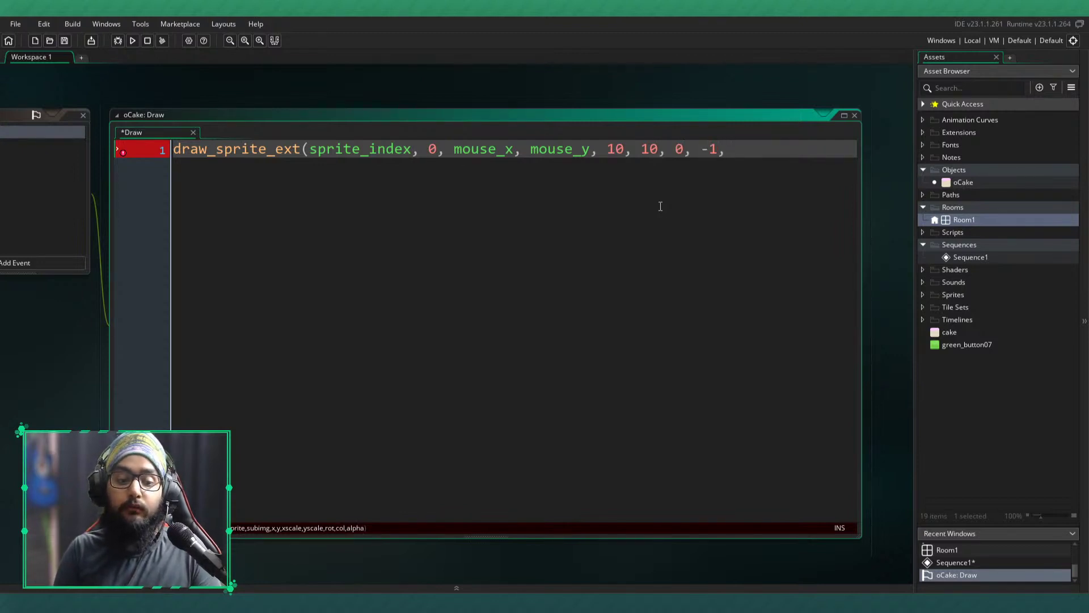
pyautogui.write('1);')
pyautogui.hotkey('ctrl', 's')
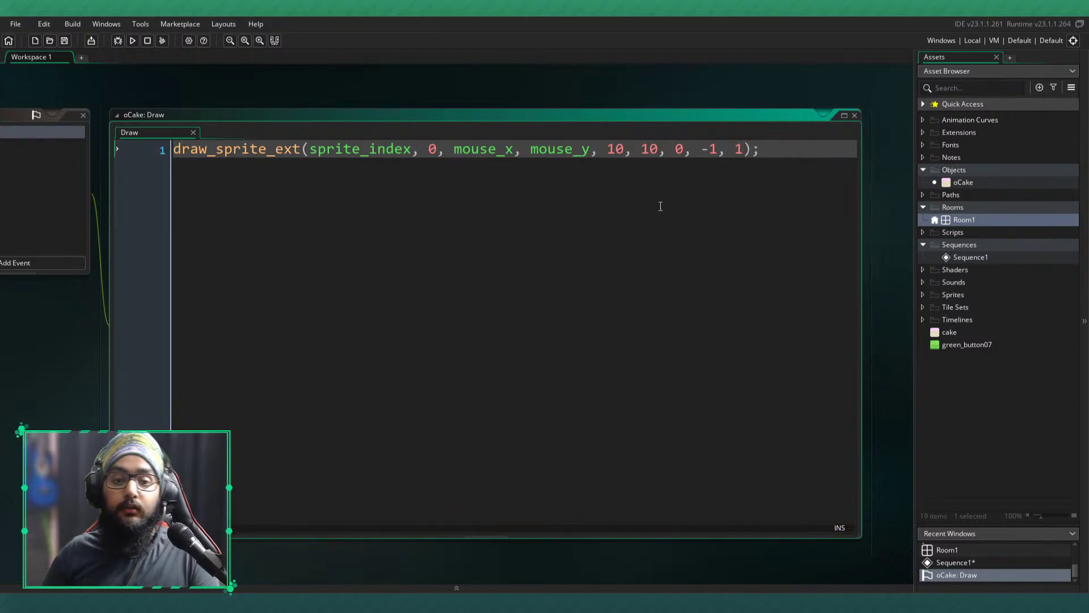
# - Check the end of the draw_sprite_ext call and run the game to view the cake drawn at the mouse position
pyautogui.click(741, 155)
pyautogui.click(745, 155)
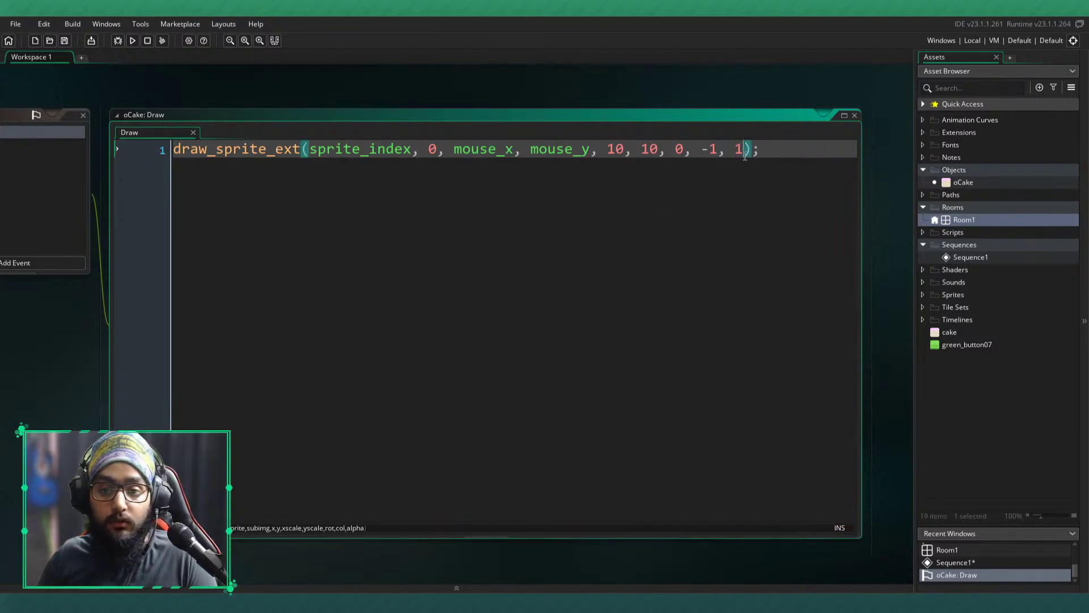
pyautogui.moveTo(168, 109); pyautogui.dragTo(426, 101, button='middle')
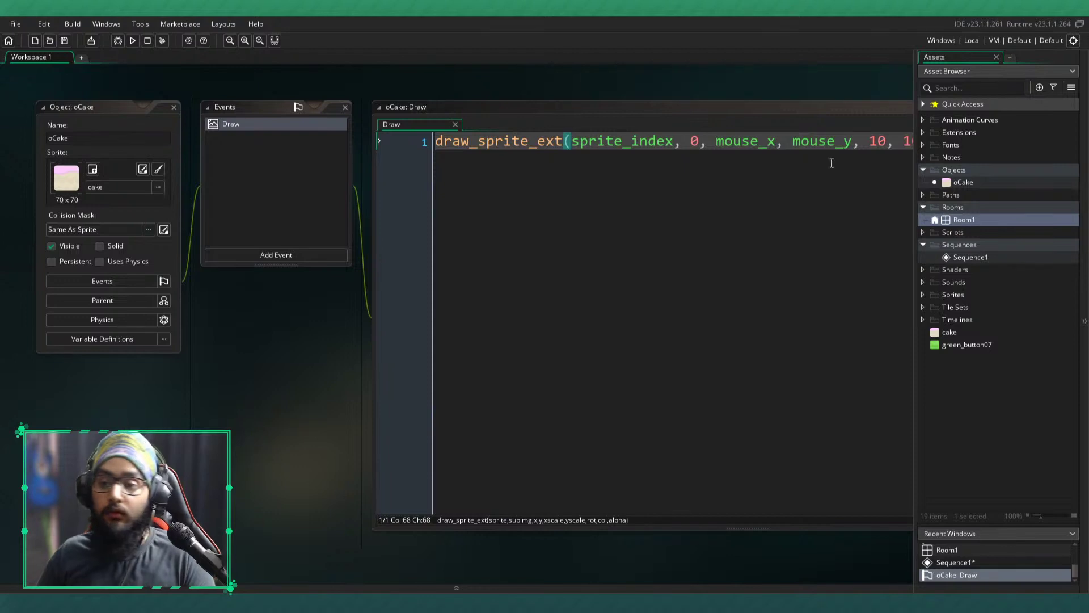
pyautogui.click(132, 41)
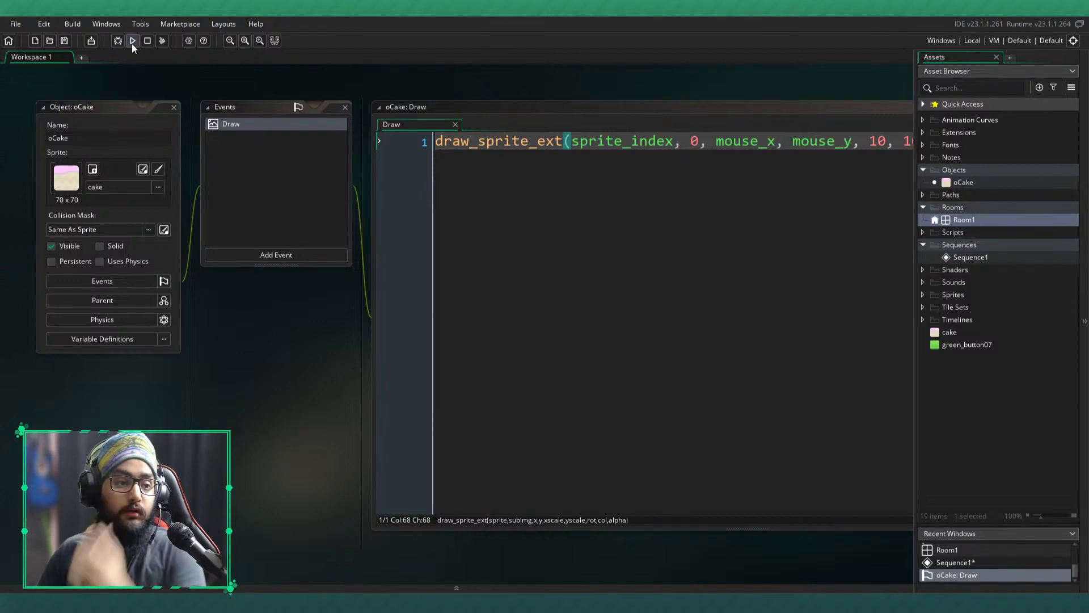
# - Delete the Assets_1 layer from Room1, close the room editor and stop the running game
pyautogui.doubleClick(977, 220)
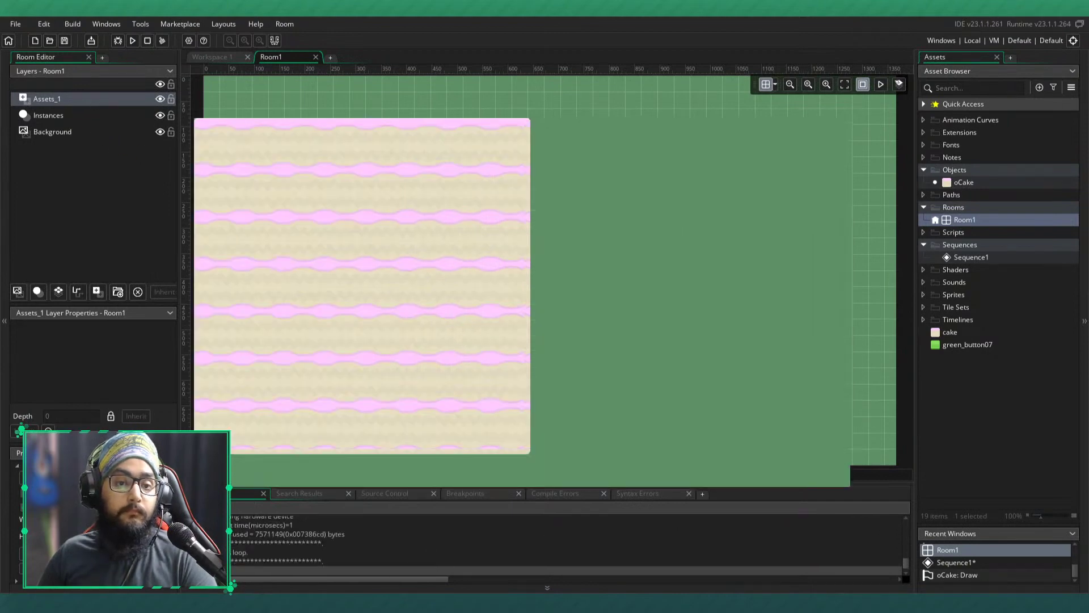
pyautogui.click(76, 101)
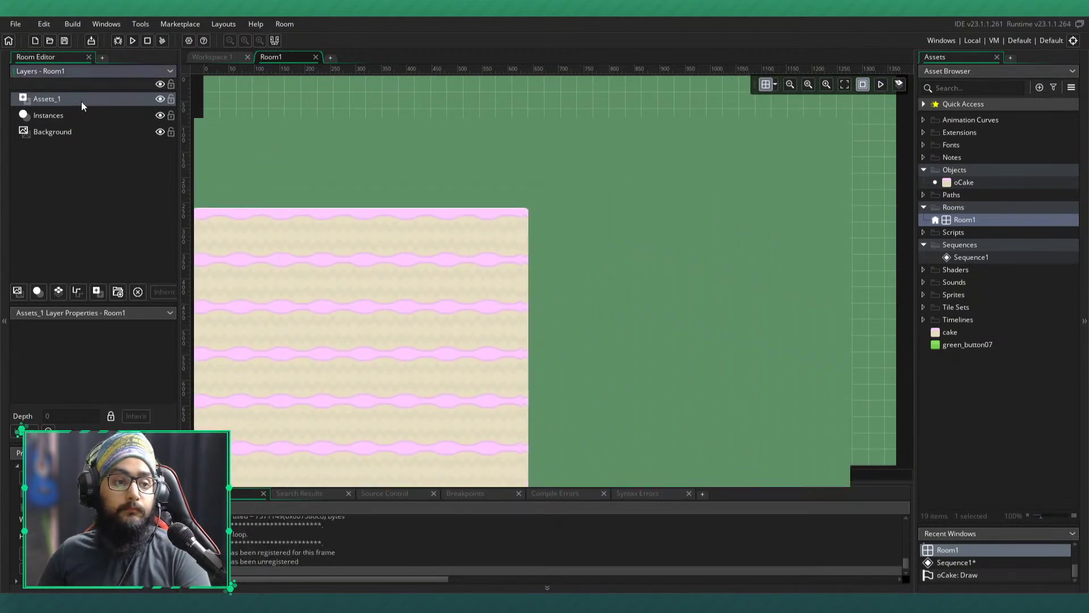
pyautogui.press('Delete')
pyautogui.middleClick(304, 57)
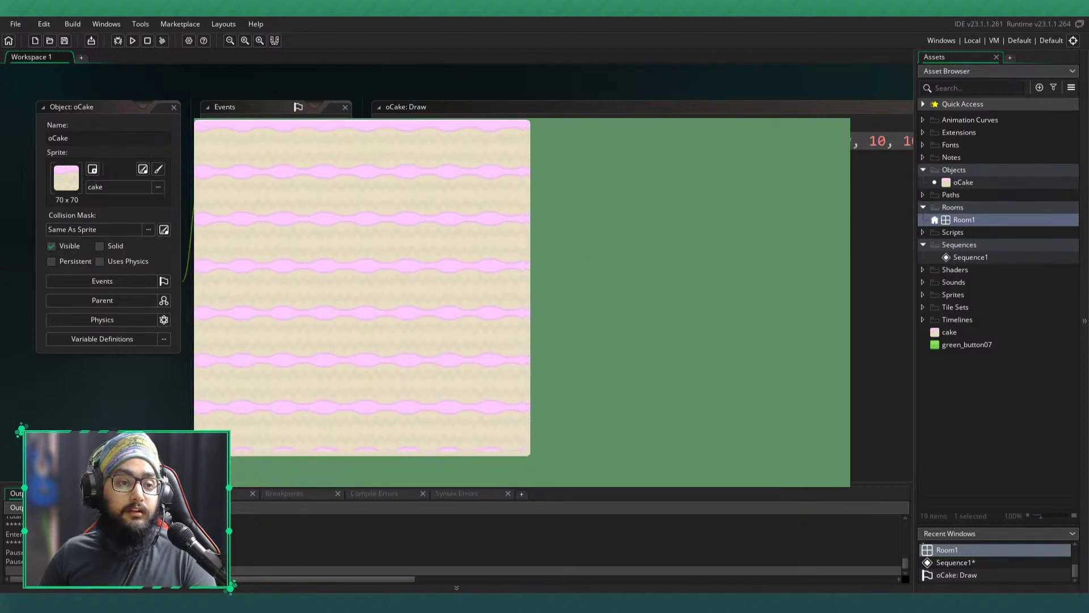
pyautogui.click(148, 41)
pyautogui.click(451, 589)
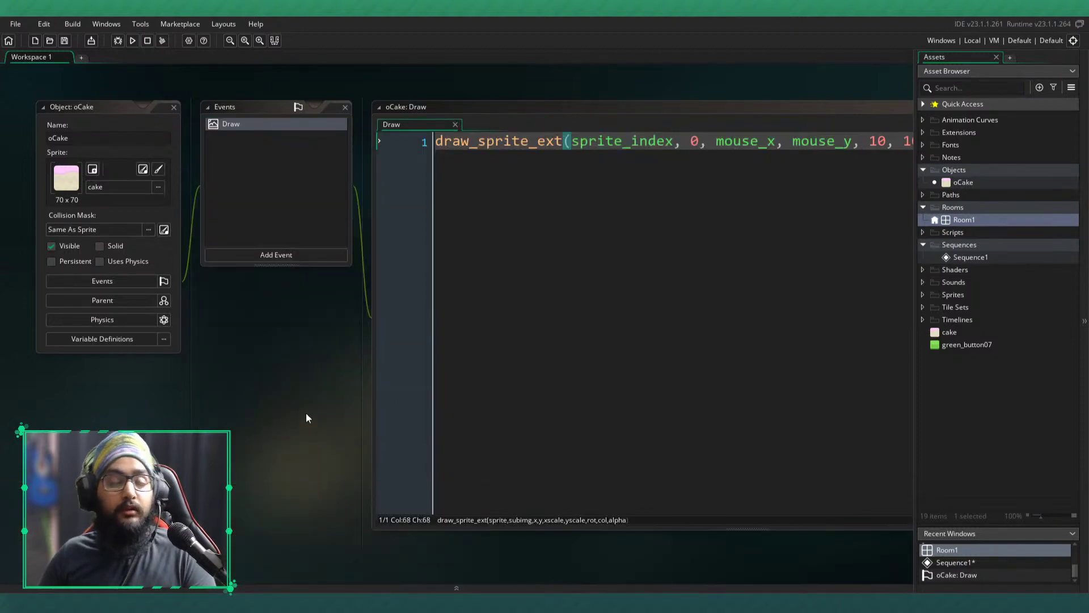
# - Replace the mouse_x and mouse_y position arguments of the draw_sprite_ext call with 20, 20
pyautogui.moveTo(305, 407); pyautogui.dragTo(126, 394, button='middle')
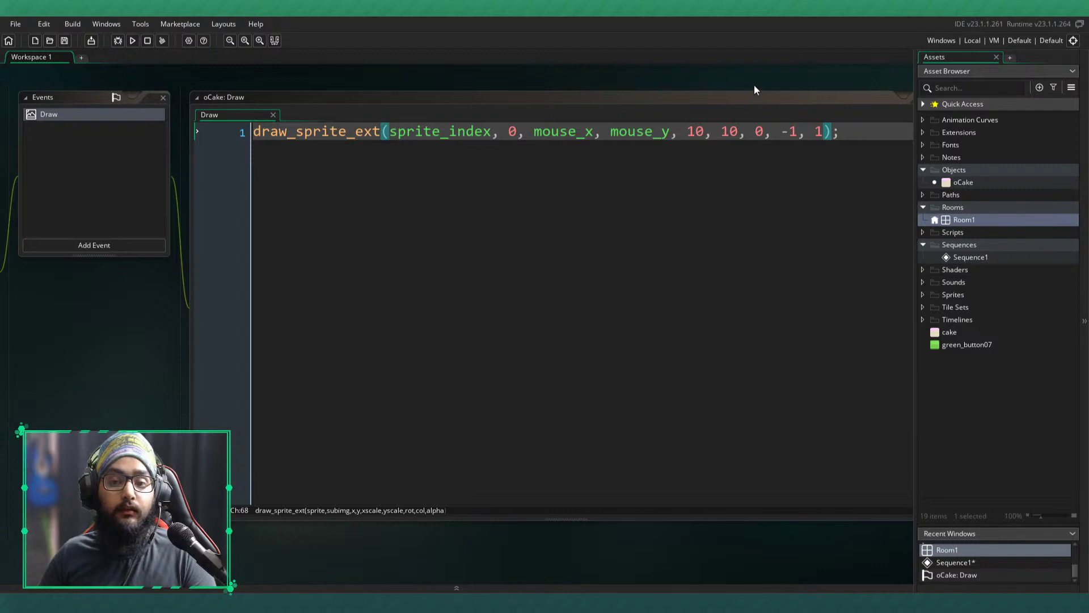
pyautogui.moveTo(754, 86); pyautogui.dragTo(512, 114, button='middle')
pyautogui.moveTo(721, 198); pyautogui.dragTo(790, 199, button='middle')
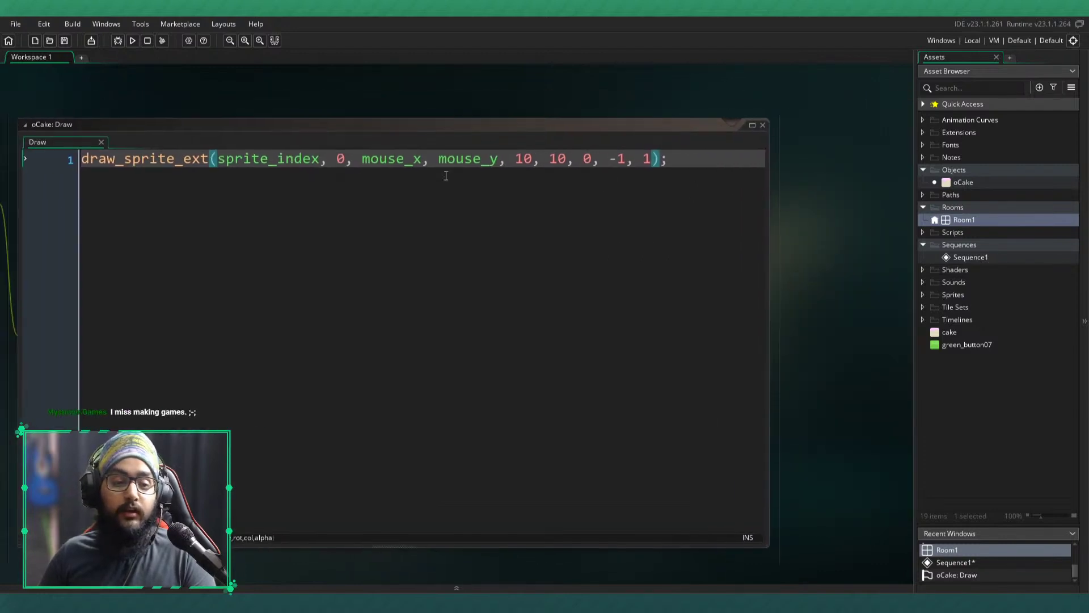
pyautogui.doubleClick(381, 162)
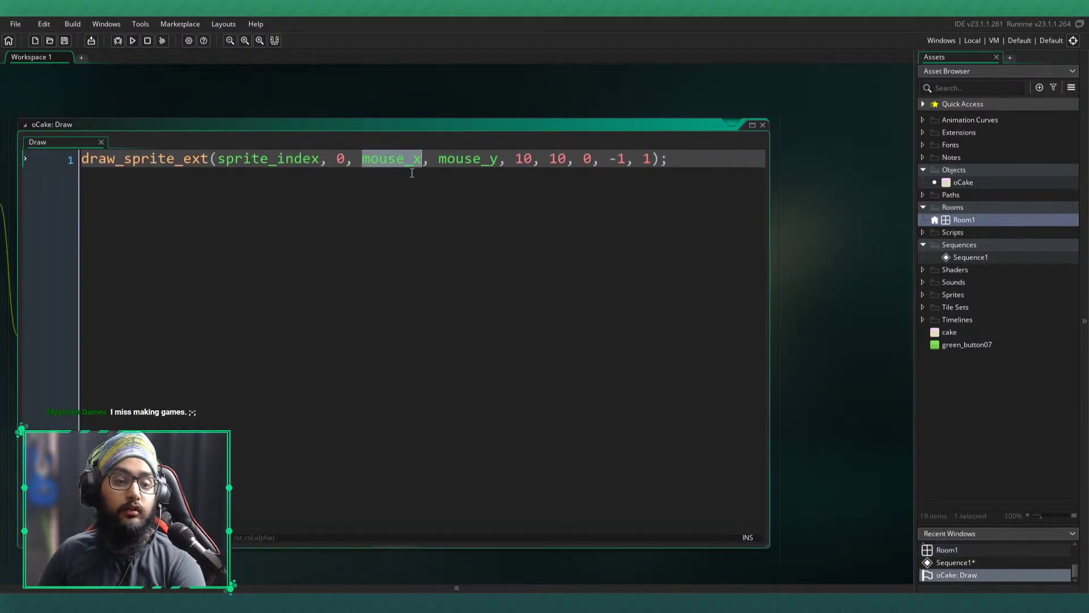
pyautogui.write('20')
pyautogui.doubleClick(426, 160)
pyautogui.write('20')
# - Set the call's x scale to mouse_x / sprite_width and its y scale to mouse_y / sprite_height, and save the code
pyautogui.doubleClick(438, 159)
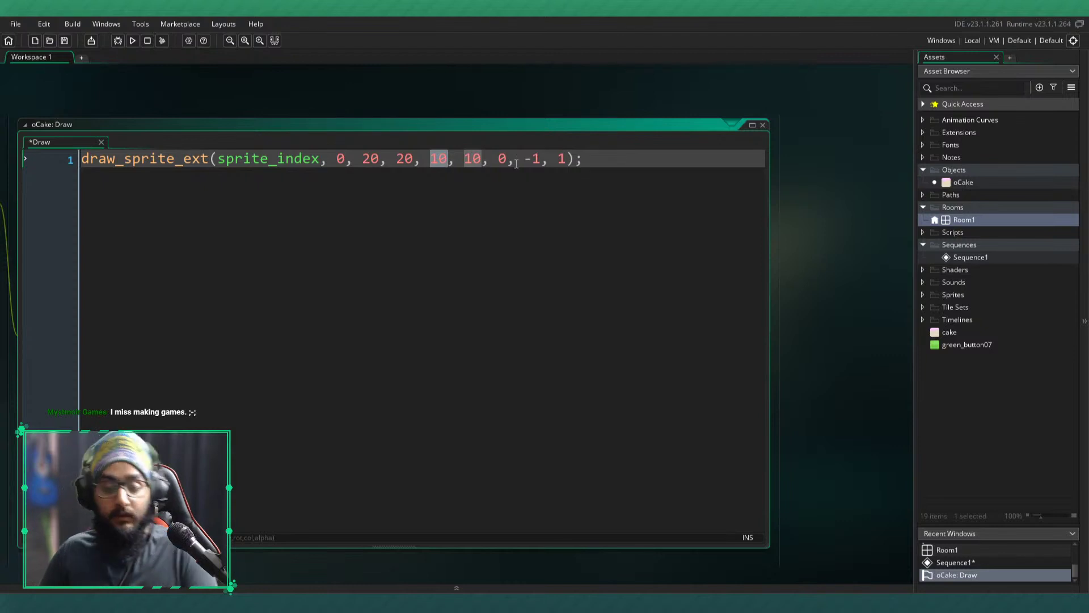
pyautogui.write('mouse_x / ')
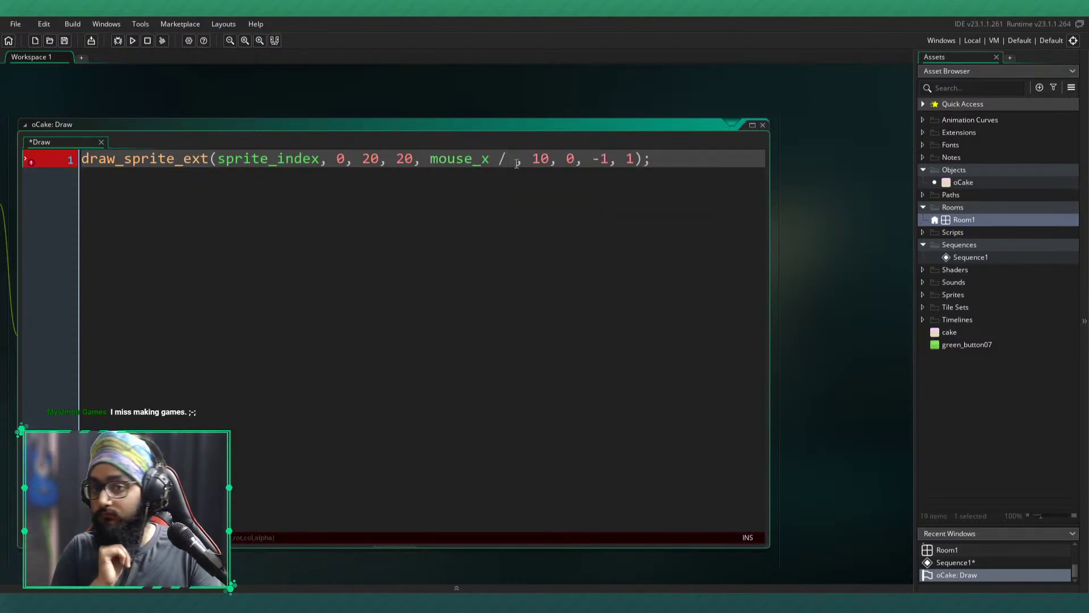
pyautogui.write('sprite_width')
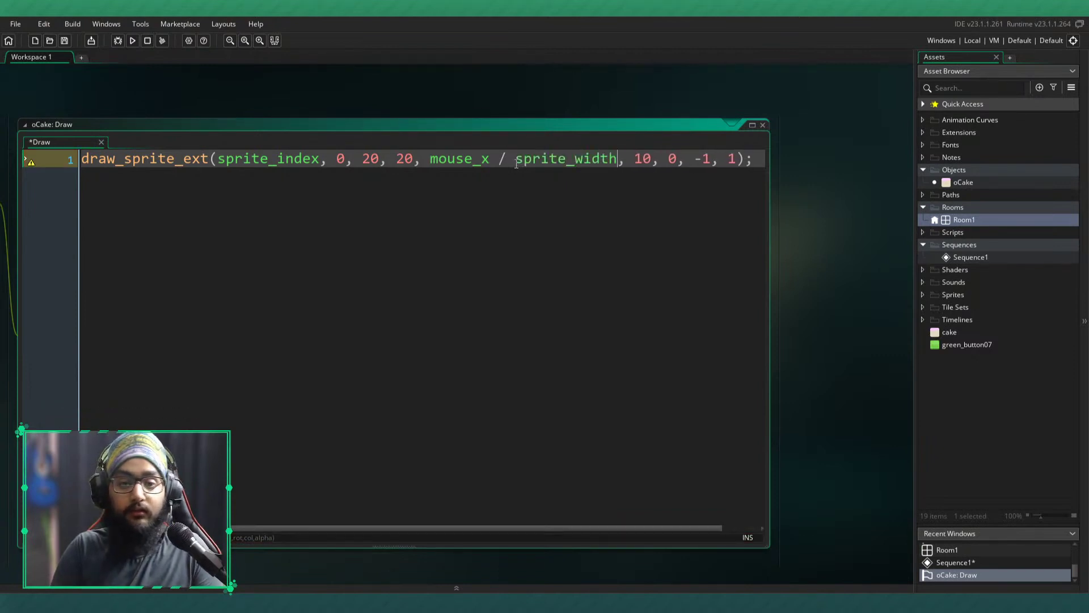
pyautogui.hotkey('ctrl', 'shift', 'Right')
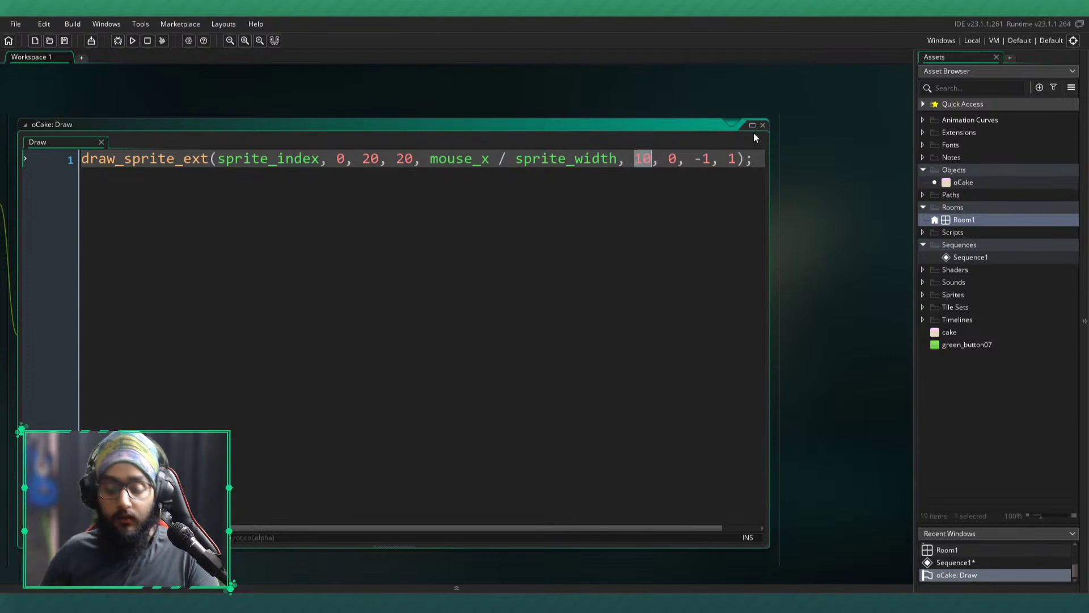
pyautogui.write('mouse_y / sprite_height')
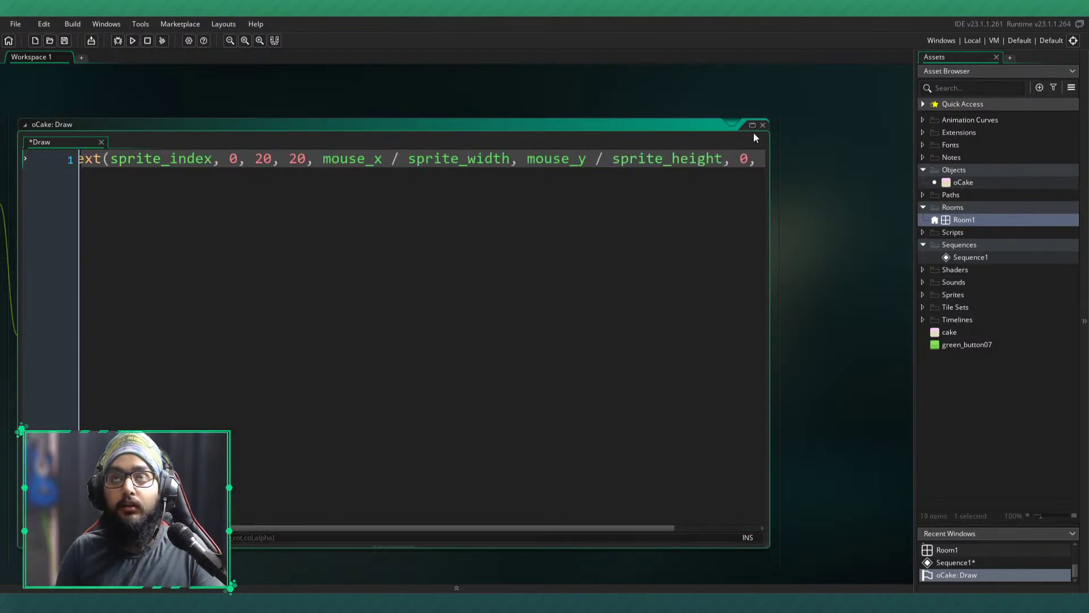
pyautogui.press('Home')
pyautogui.hotkey('ctrl', 's')
# - Set the oCake instance's Scale X and Scale Y to 1 in Room1, and close the room editor
pyautogui.doubleClick(973, 220)
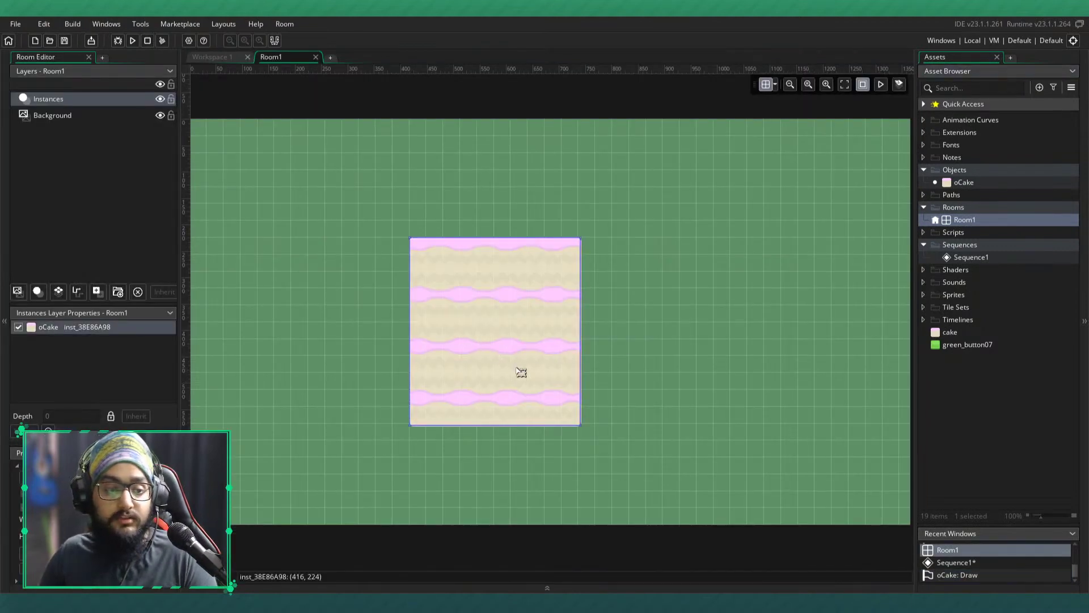
pyautogui.doubleClick(520, 371)
pyautogui.moveTo(495, 222); pyautogui.dragTo(703, 239)
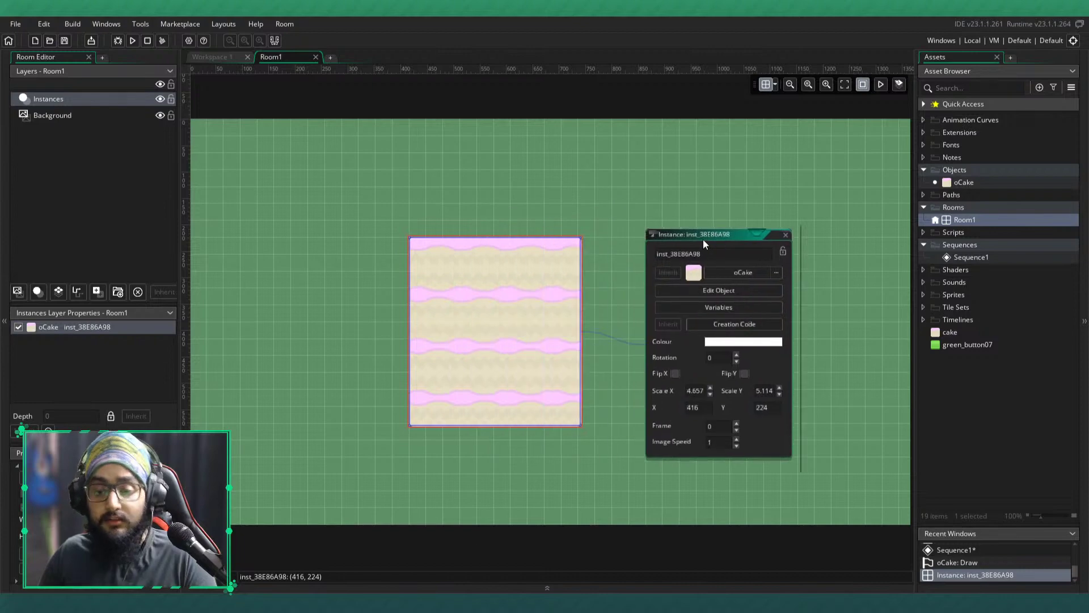
pyautogui.doubleClick(694, 391)
pyautogui.write('1')
pyautogui.press('Return')
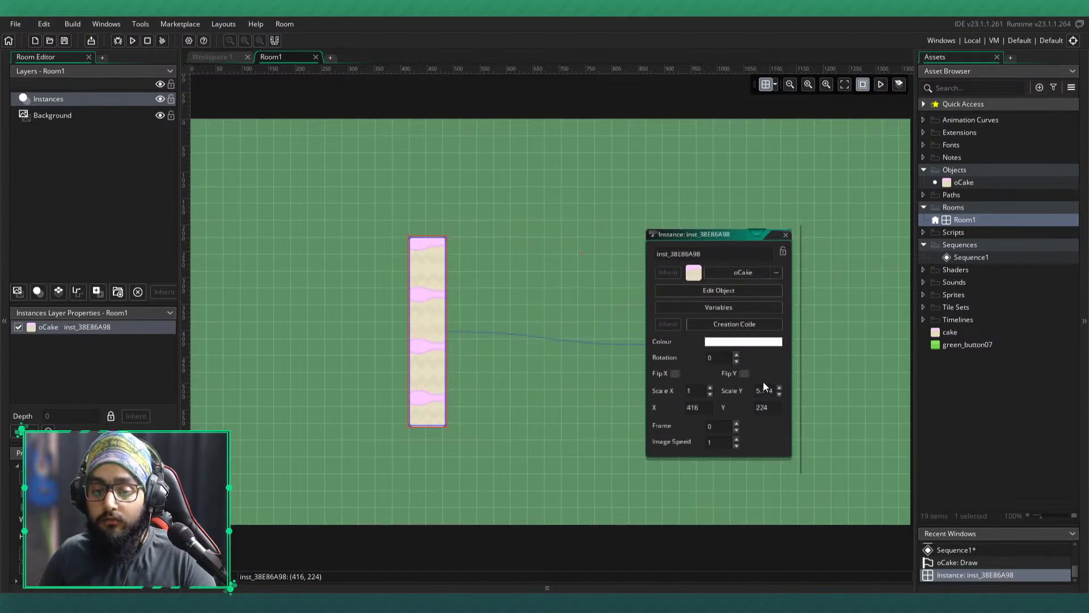
pyautogui.write('1')
pyautogui.press('Return')
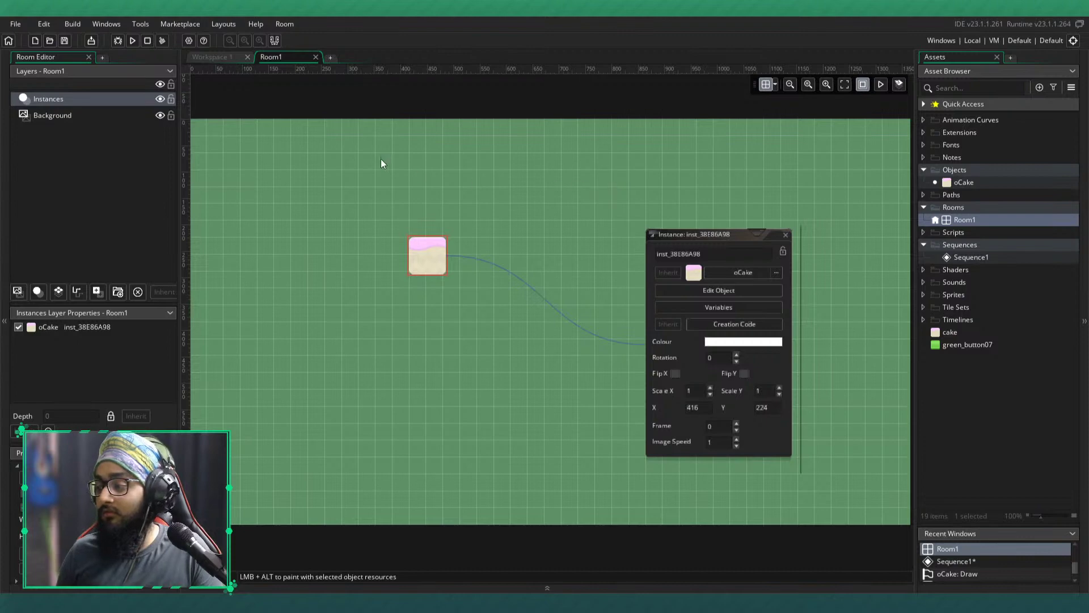
pyautogui.middleClick(294, 57)
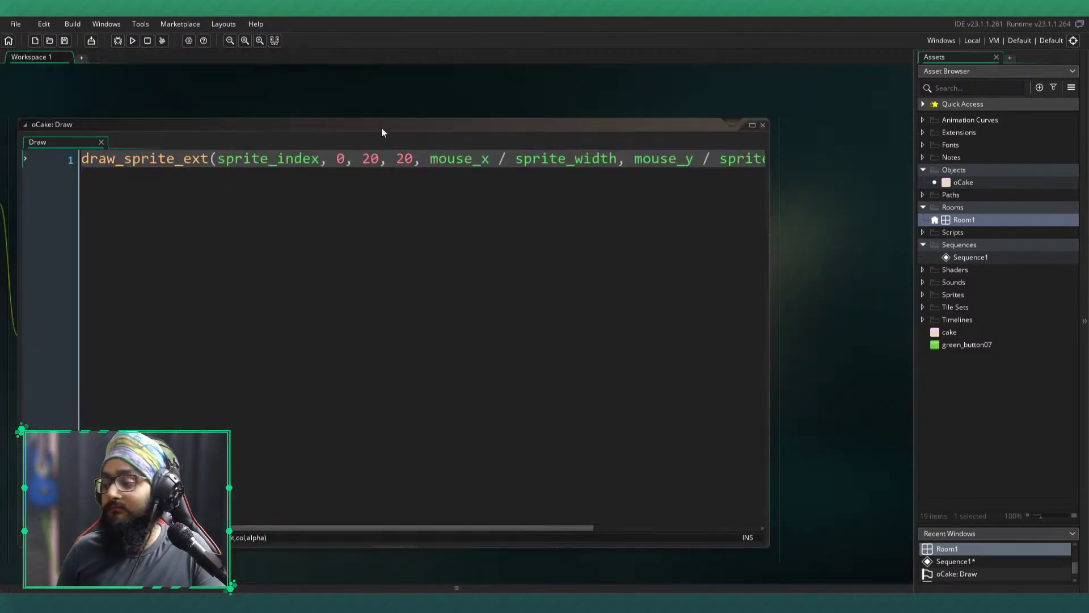
# - Widen the Draw code window to show the whole line and run the game to test the mouse-driven cake scaling
pyautogui.moveTo(770, 187); pyautogui.dragTo(1026, 176)
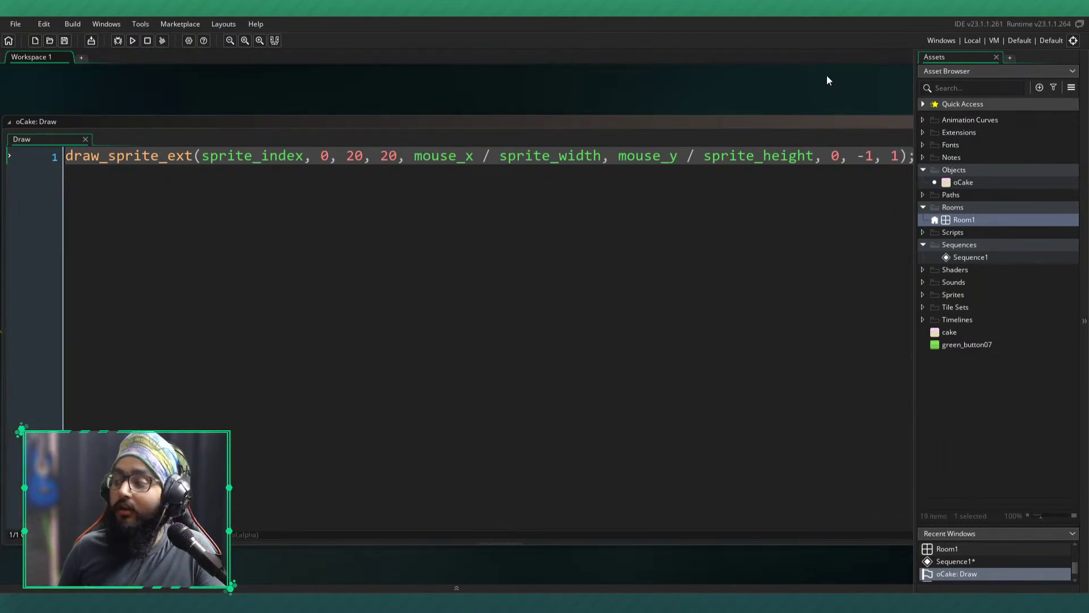
pyautogui.moveTo(742, 109); pyautogui.dragTo(667, 98, button='middle')
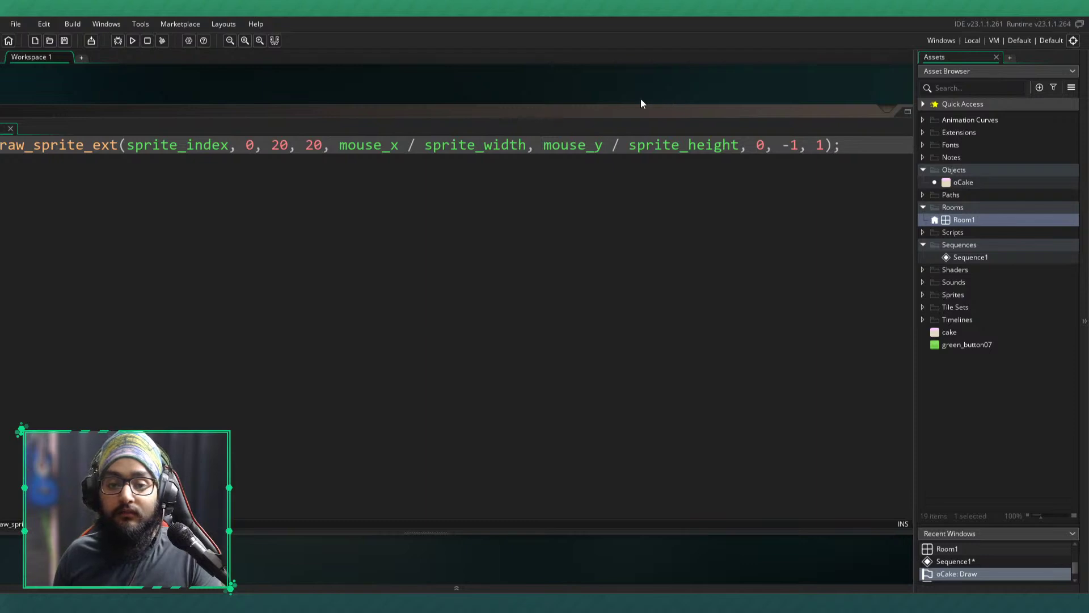
pyautogui.moveTo(597, 96); pyautogui.dragTo(674, 93, button='middle')
pyautogui.press('F5')
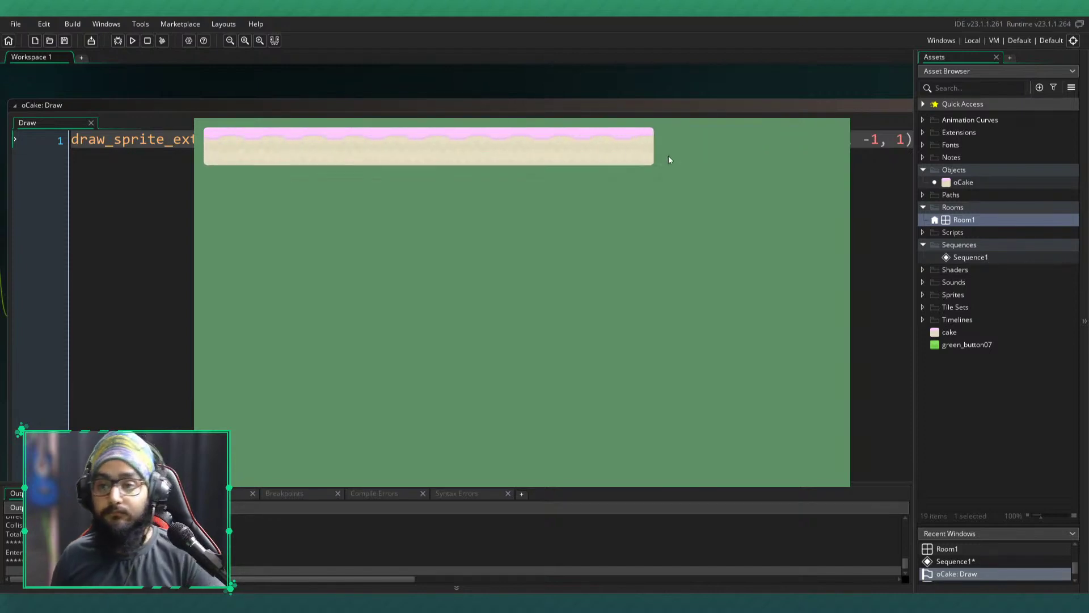
# - Close the running game and clear all open editor windows from the workspace
pyautogui.click(839, 110)
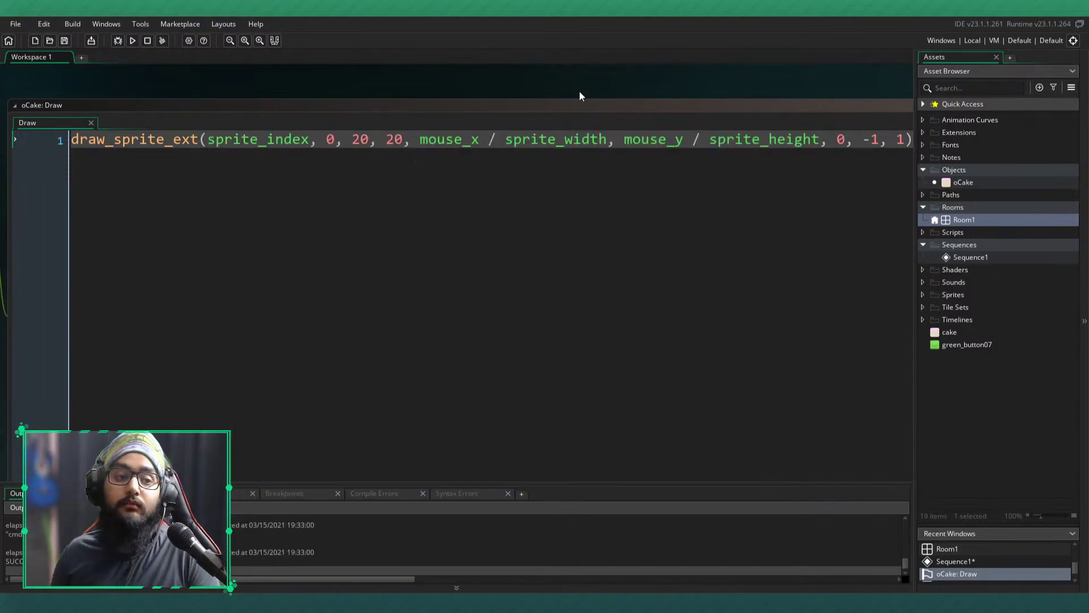
pyautogui.rightClick(658, 94)
pyautogui.moveTo(673, 112)
pyautogui.click(739, 139)
# - Open the green_button07 sprite and rename it sButton
pyautogui.doubleClick(963, 343)
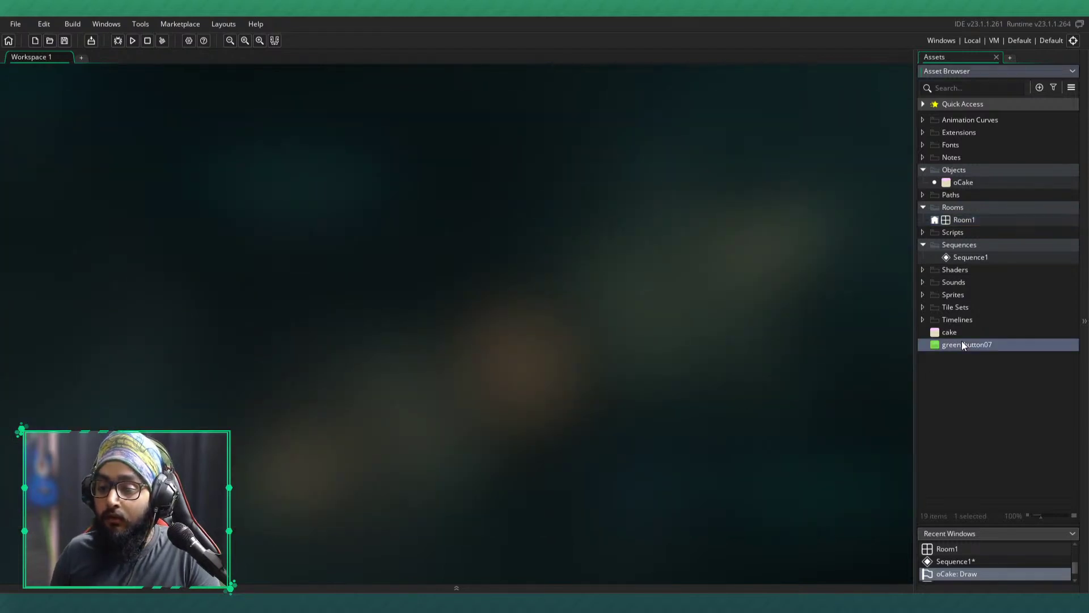
pyautogui.click(999, 343)
pyautogui.write('sButton')
pyautogui.press('Return')
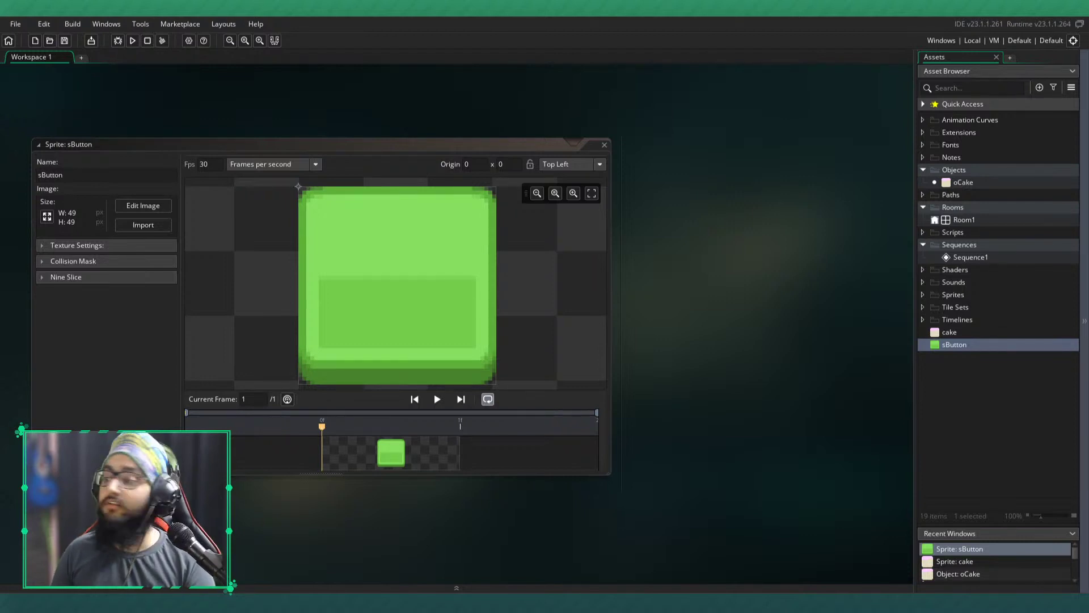
# - Apply Resize Canvas at 49 x 49 pixels to sButton's added frame and save the modified project resources
pyautogui.click(47, 216)
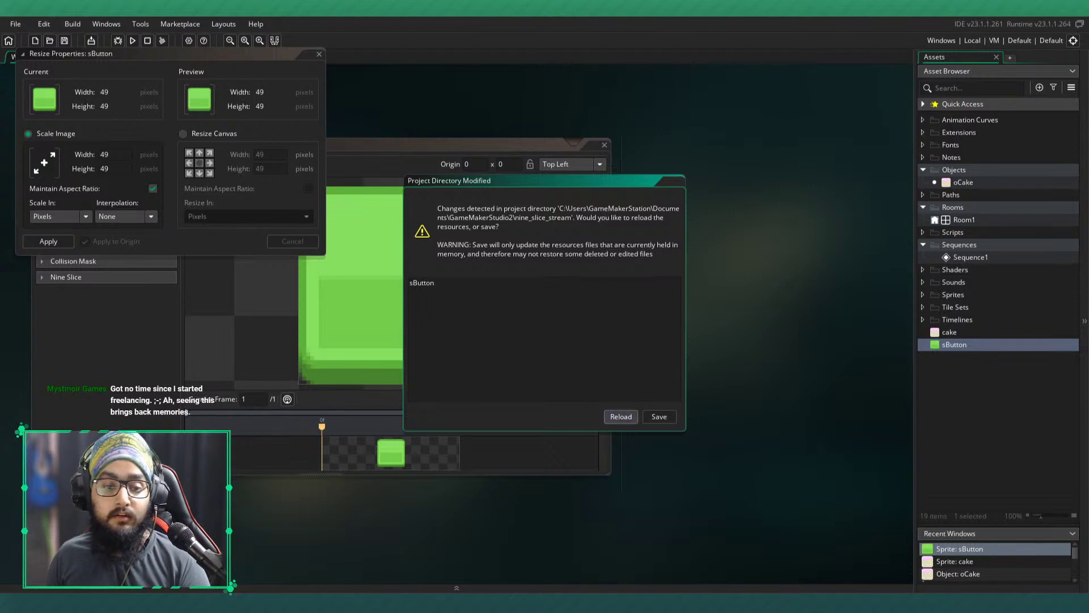
pyautogui.click(183, 134)
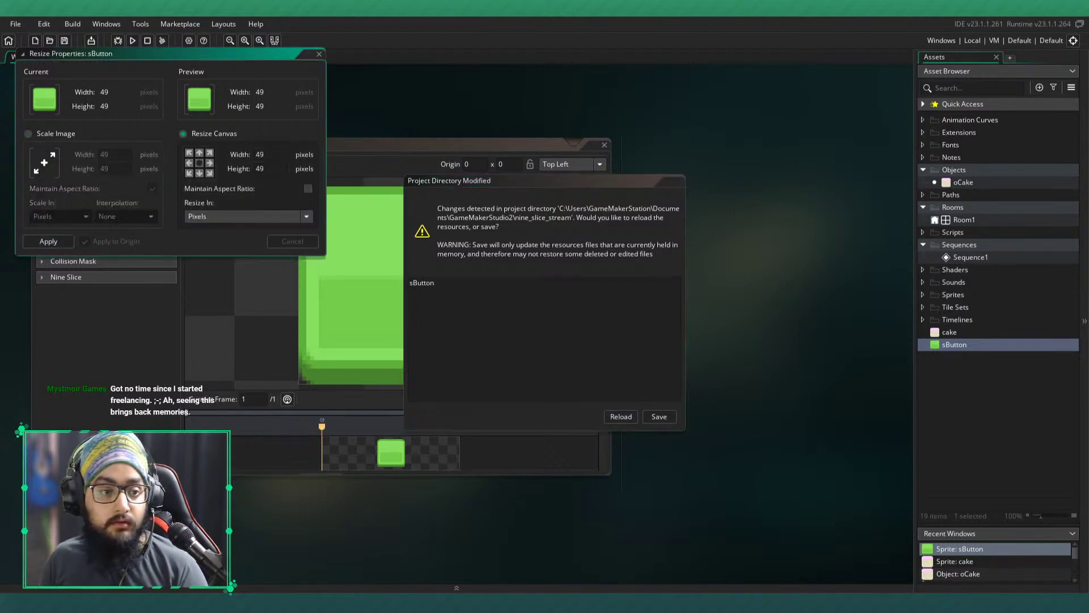
pyautogui.click(49, 242)
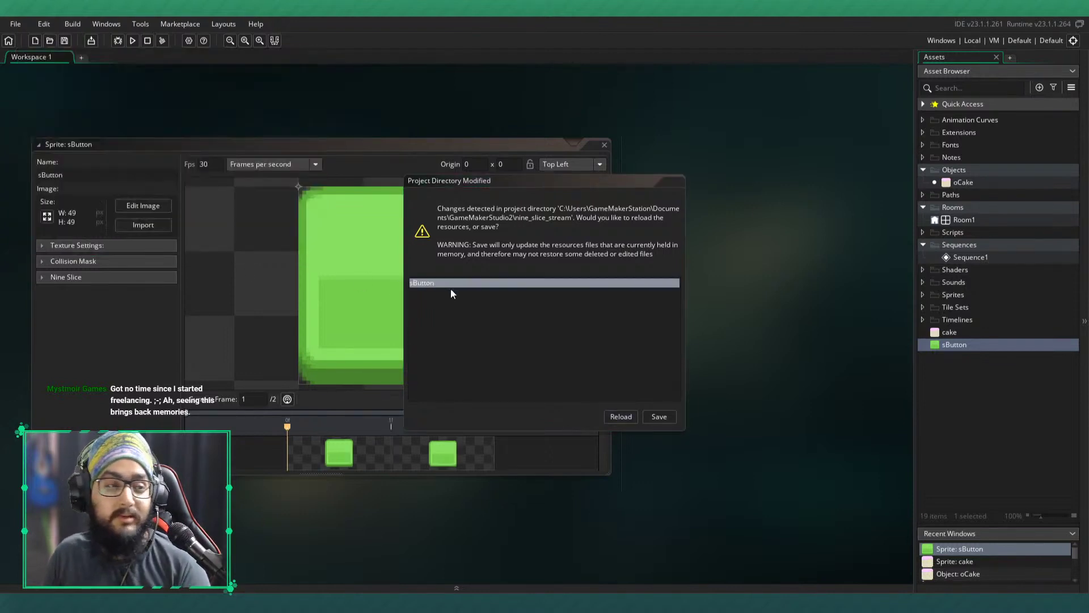
pyautogui.click(652, 417)
# - Move the button image in sButton's second frame down to the canvas's lower edge, and close the image editor
pyautogui.moveTo(287, 425)
pyautogui.mouseDown()
pyautogui.moveTo(495, 425)
pyautogui.moveTo(288, 426)
pyautogui.mouseUp()
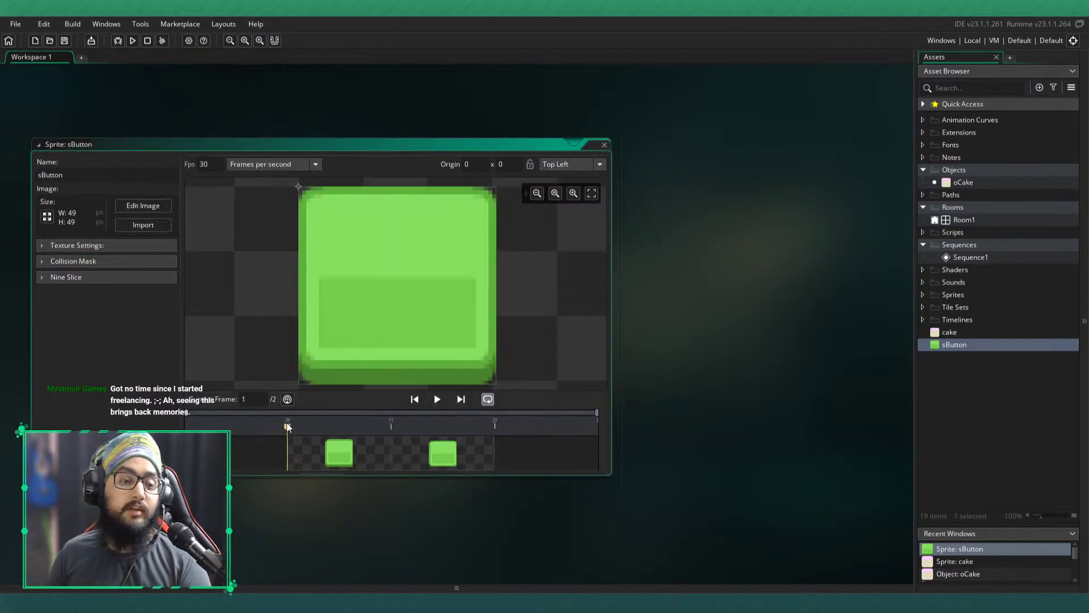
pyautogui.click(158, 208)
pyautogui.click(157, 106)
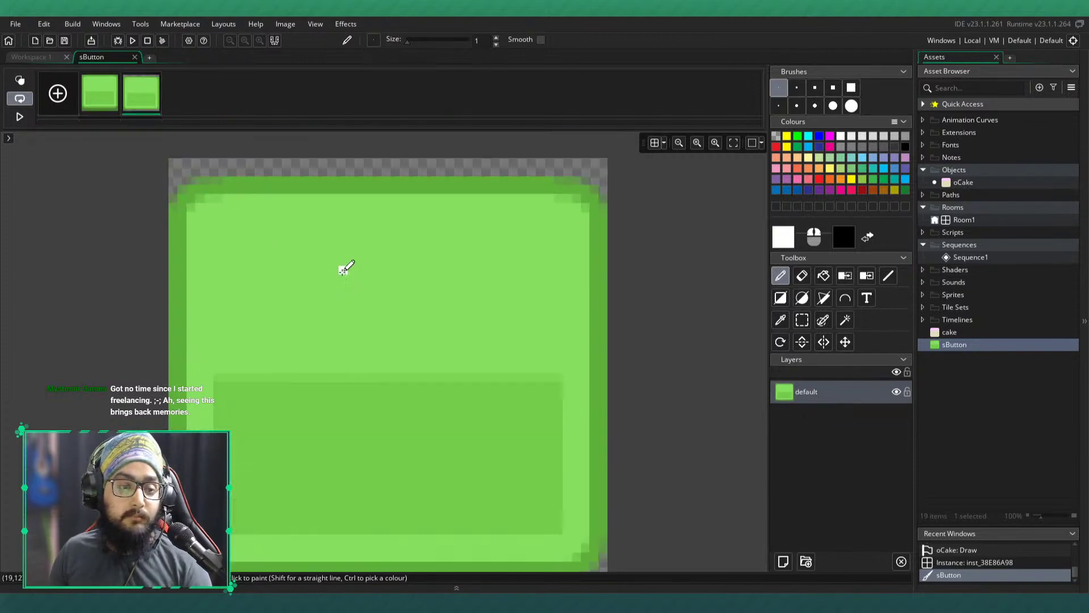
pyautogui.keyDown('ctrl'); pyautogui.scroll(-2, 343, 273); pyautogui.keyUp('ctrl')
pyautogui.click(803, 321)
pyautogui.moveTo(163, 175); pyautogui.dragTo(683, 562)
pyautogui.moveTo(442, 393); pyautogui.dragTo(443, 405)
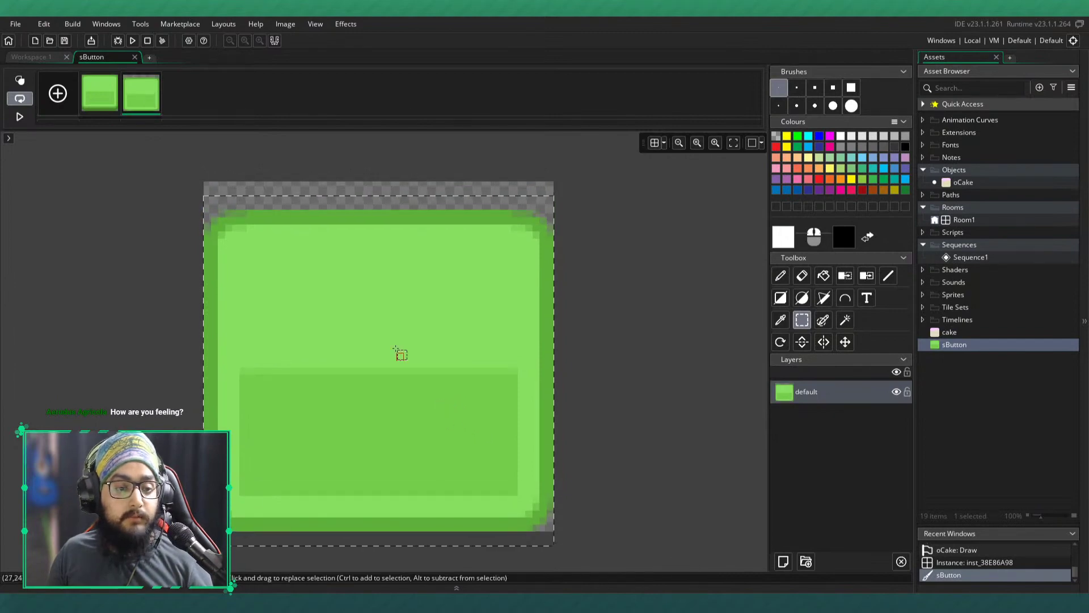
pyautogui.click(133, 58)
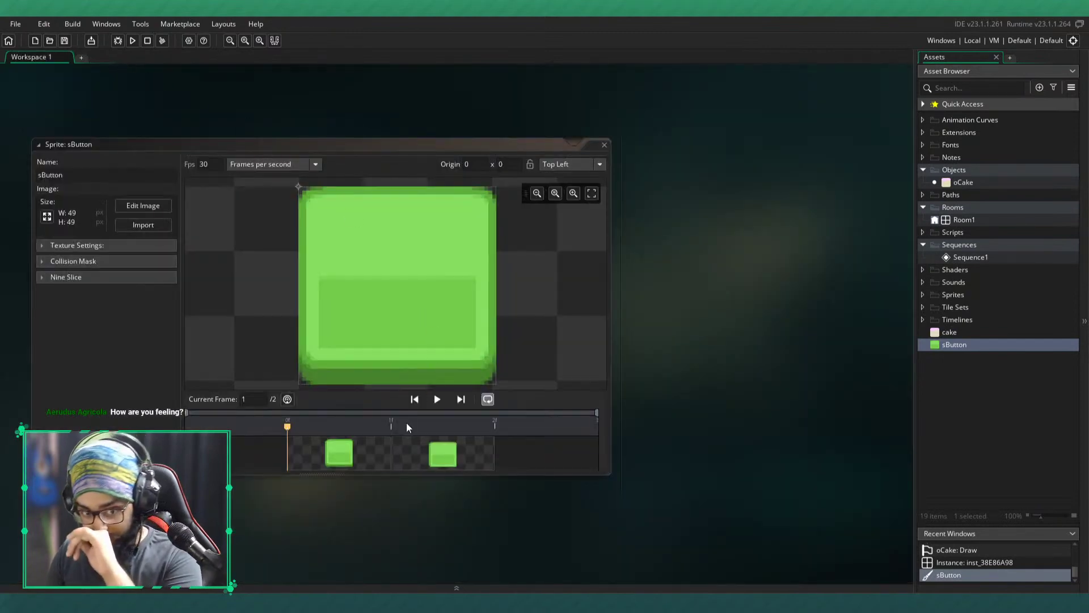
# - Display sButton's second frame in an enlarged sprite editor and activate Nine Slice for it
pyautogui.click(388, 425)
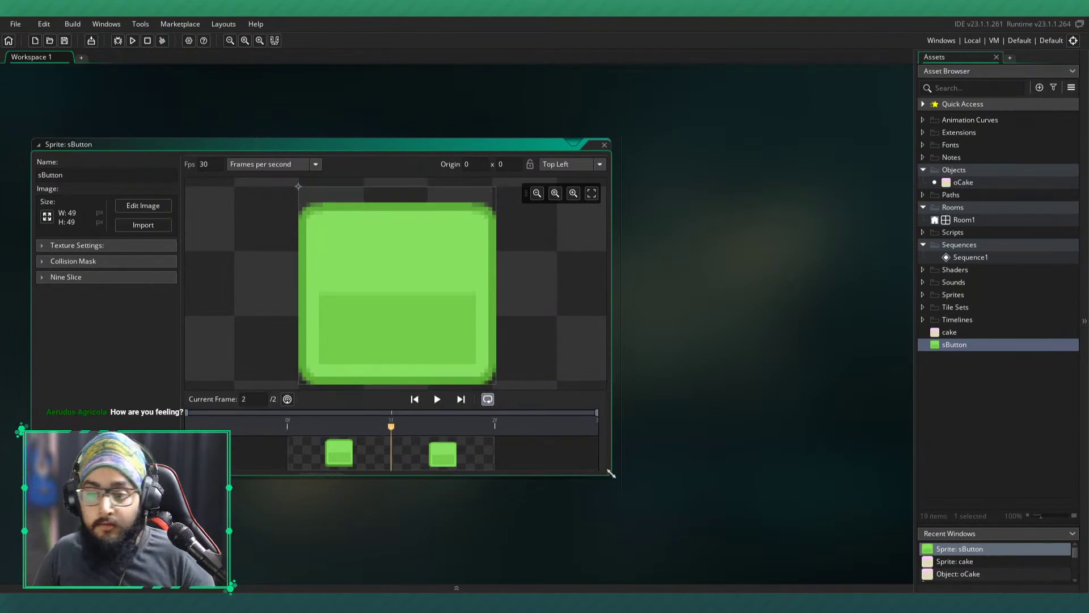
pyautogui.moveTo(610, 472); pyautogui.dragTo(910, 576)
pyautogui.moveTo(426, 132); pyautogui.dragTo(406, 91)
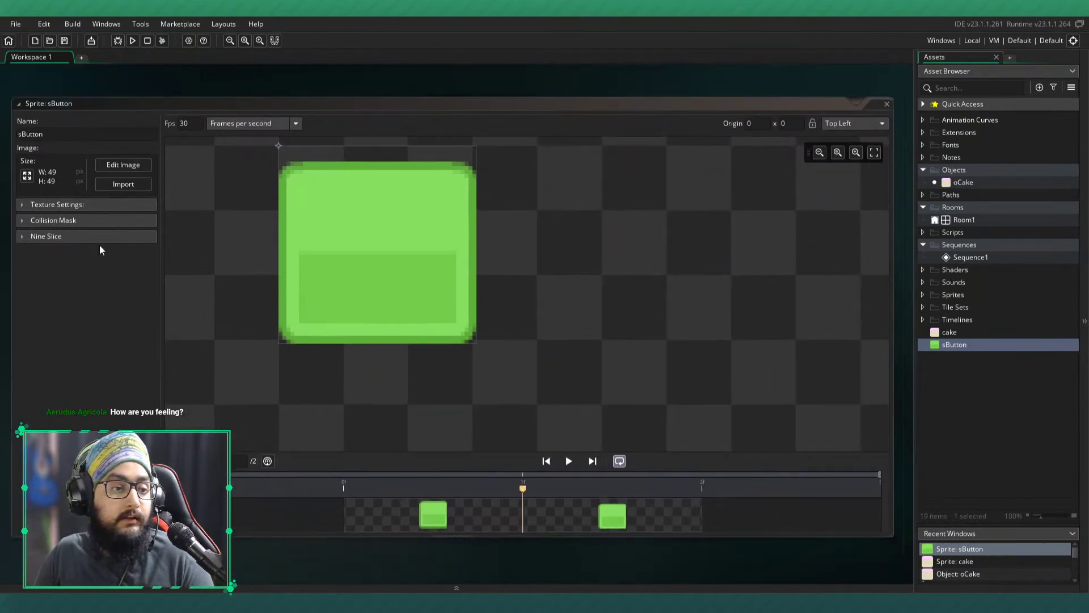
pyautogui.click(25, 236)
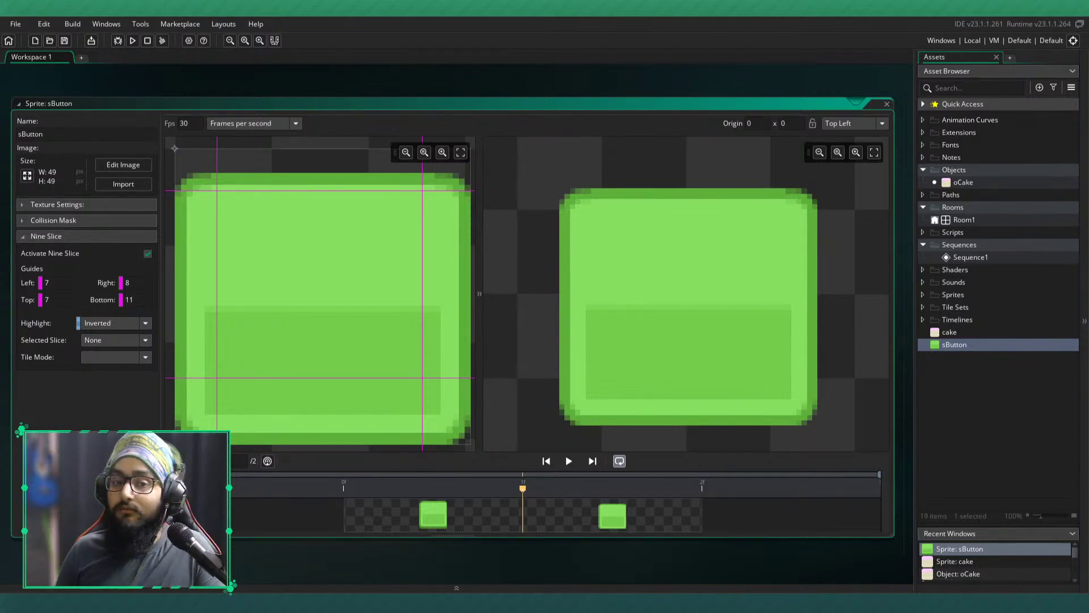
# - Adjust the nine-slice guides to Left 7, Right 6, Top 10 and Bottom 6
pyautogui.moveTo(205, 191); pyautogui.dragTo(204, 209)
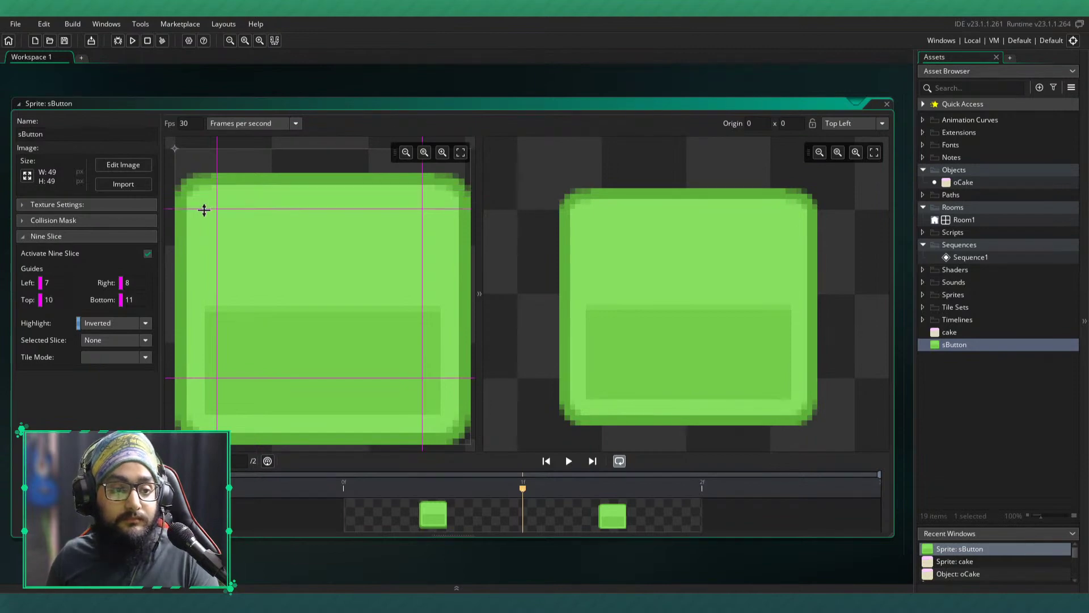
pyautogui.moveTo(423, 189); pyautogui.dragTo(429, 190)
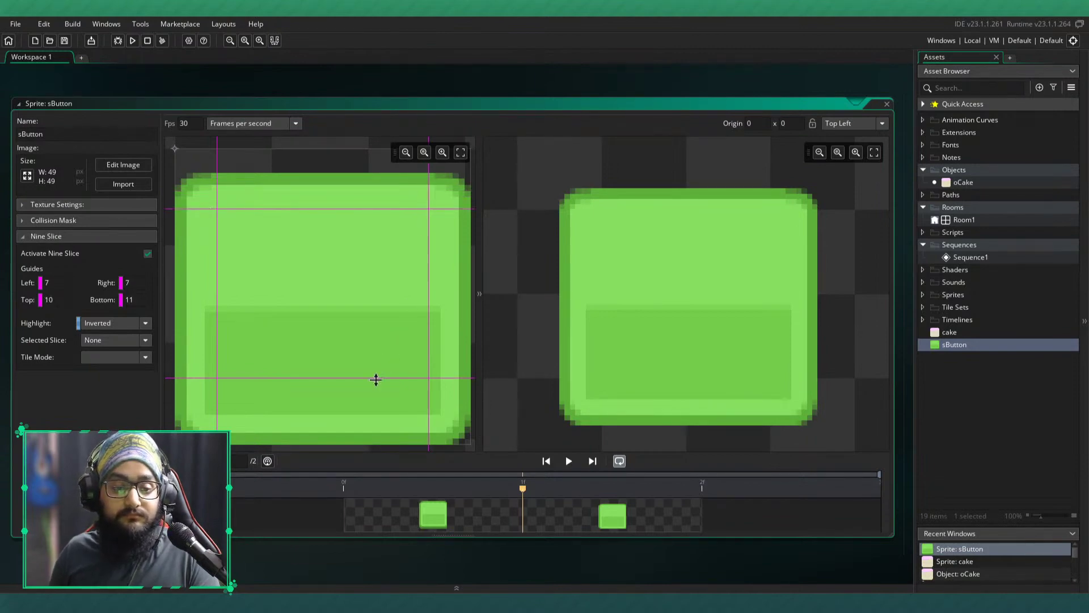
pyautogui.moveTo(375, 380); pyautogui.dragTo(364, 406)
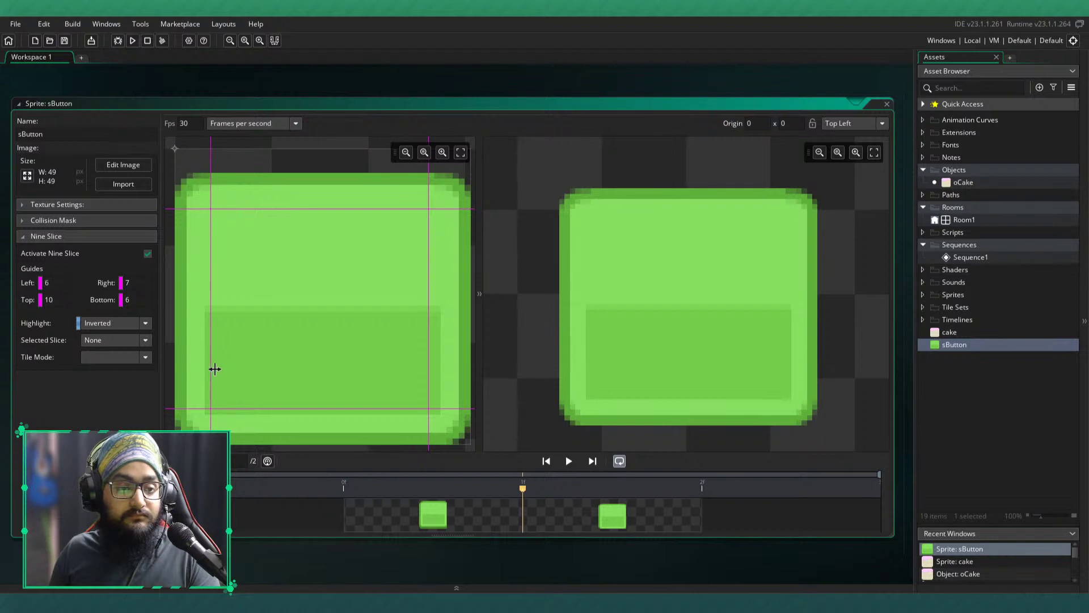
pyautogui.moveTo(430, 340); pyautogui.dragTo(434, 341)
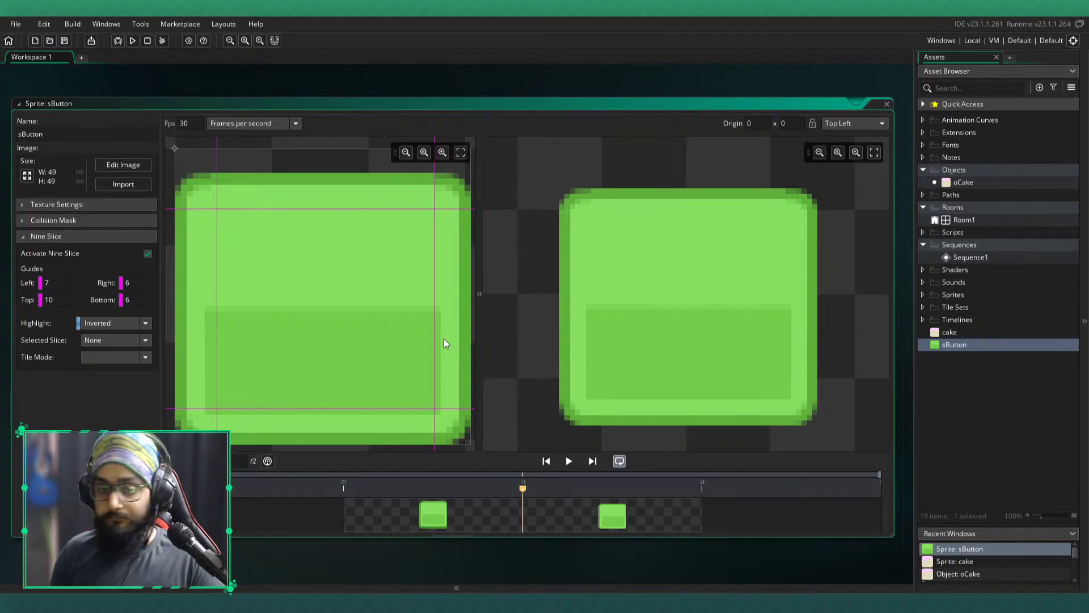
# - Stretch the button in the nine-slice preview to a larger, wider rectangle to test its scaling
pyautogui.click(628, 316)
pyautogui.scroll(-3, 658, 304)
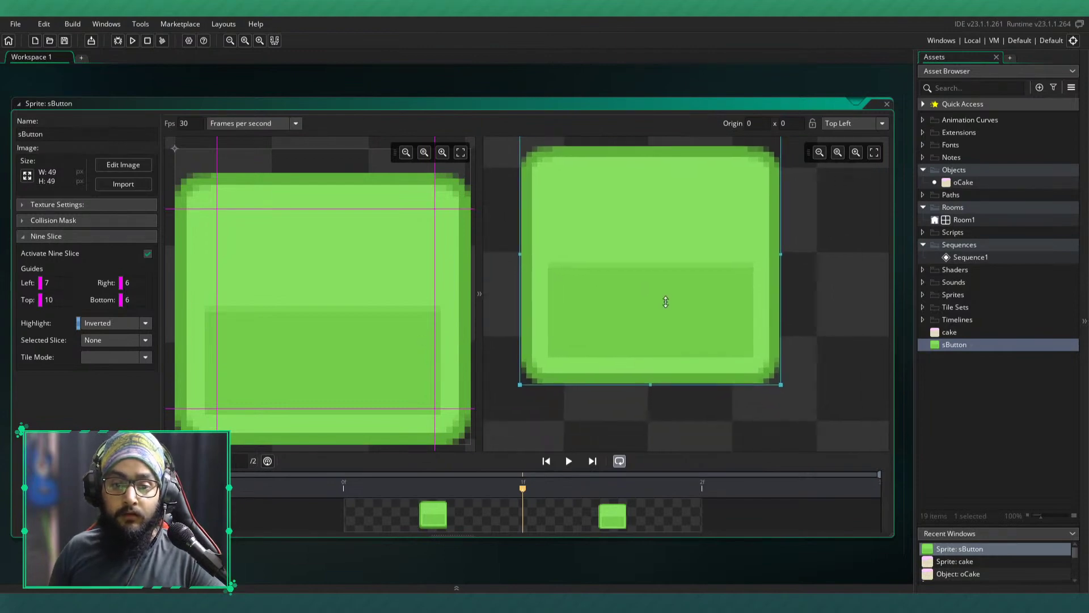
pyautogui.scroll(-2, 657, 307)
pyautogui.moveTo(695, 335); pyautogui.dragTo(867, 445)
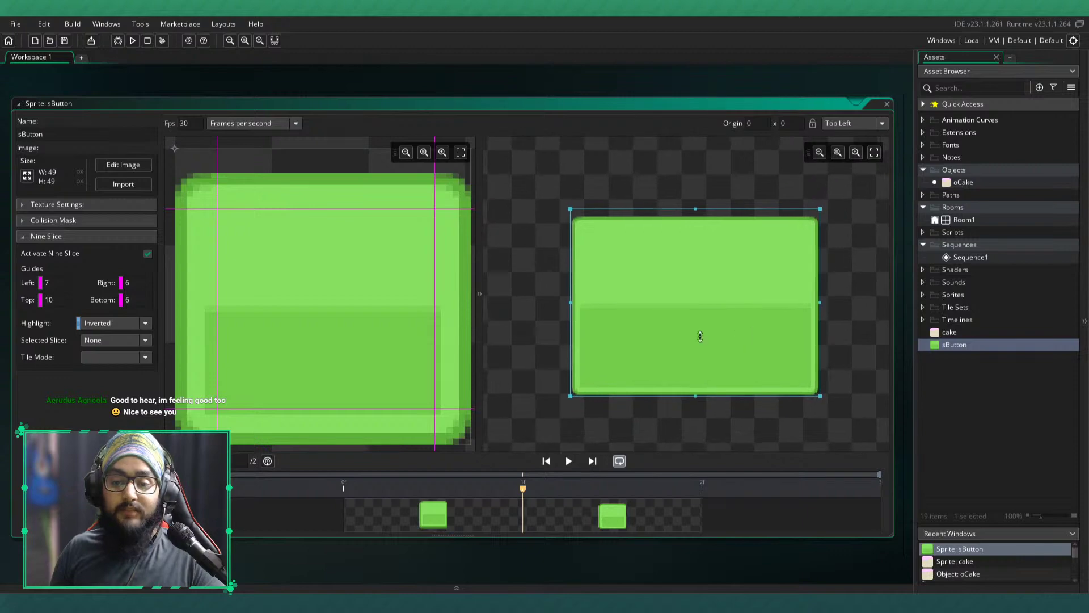
# - Examine the Nine Slice settings and guide values of sButton, and close its sprite editor
pyautogui.keyDown('ctrl'); pyautogui.scroll(5, 34, 251); pyautogui.keyUp('ctrl')
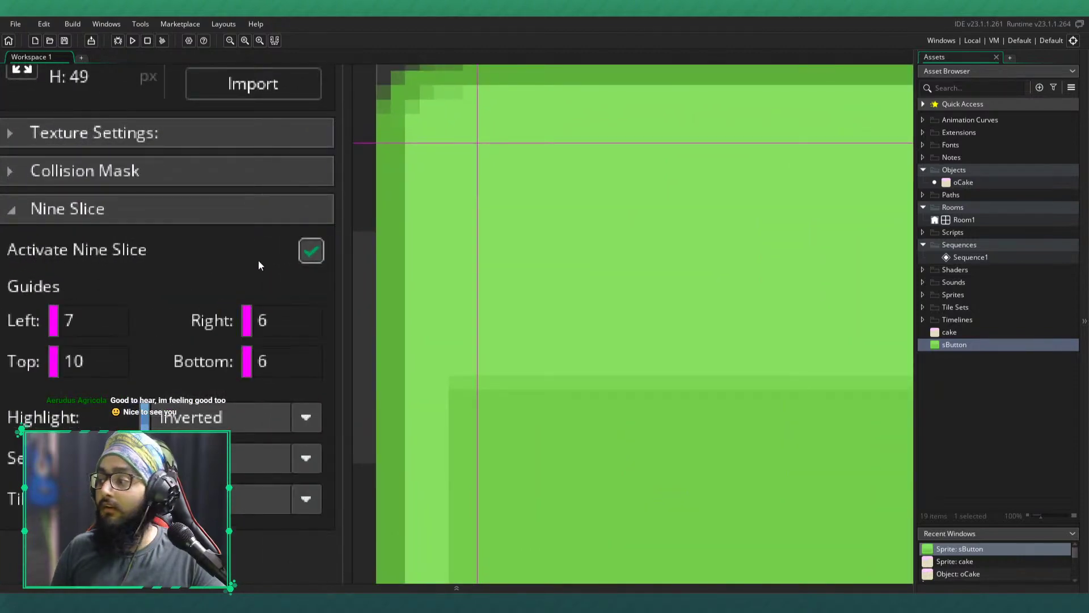
pyautogui.keyDown('ctrl'); pyautogui.scroll(-3, 136, 264); pyautogui.keyUp('ctrl')
pyautogui.keyDown('ctrl'); pyautogui.scroll(-3, 131, 262); pyautogui.keyUp('ctrl')
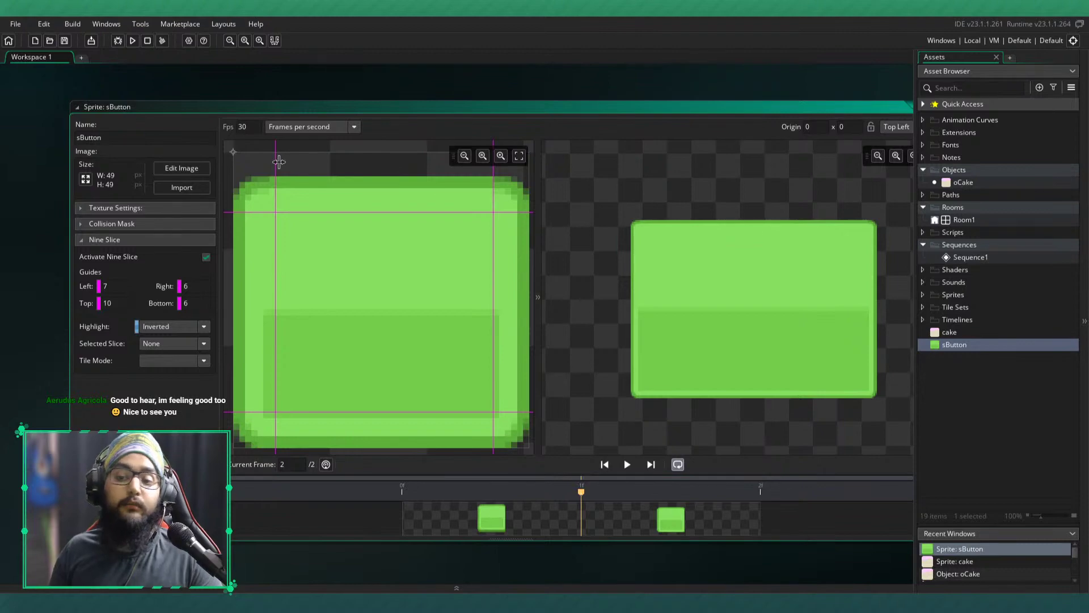
pyautogui.keyDown('ctrl'); pyautogui.scroll(4, 80, 257); pyautogui.keyUp('ctrl')
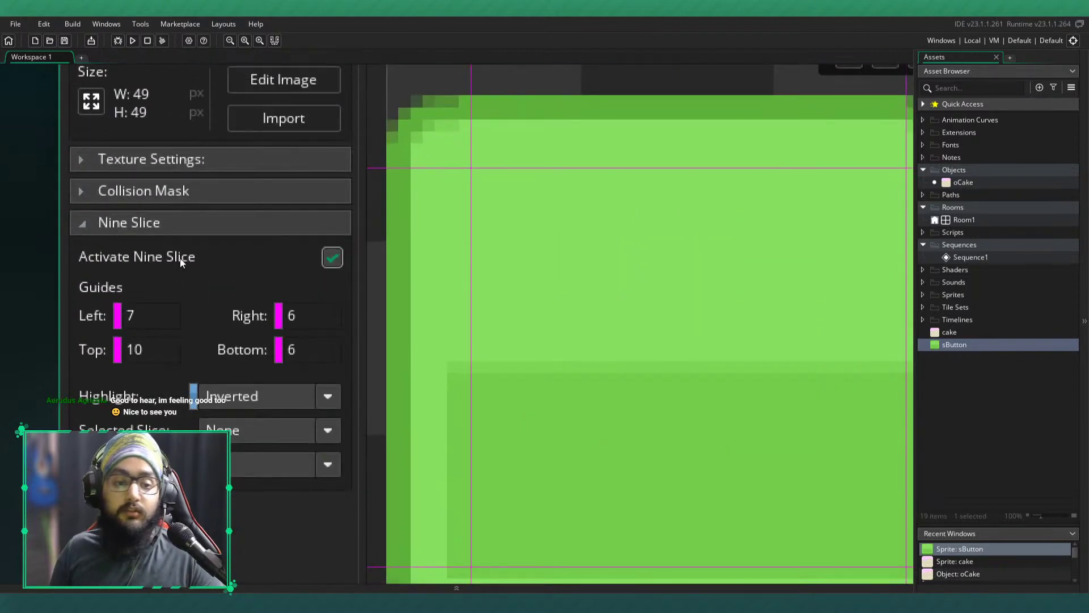
pyautogui.keyDown('ctrl'); pyautogui.scroll(-4, 3, 267); pyautogui.keyUp('ctrl')
pyautogui.moveTo(777, 111); pyautogui.dragTo(751, 83)
pyautogui.click(882, 79)
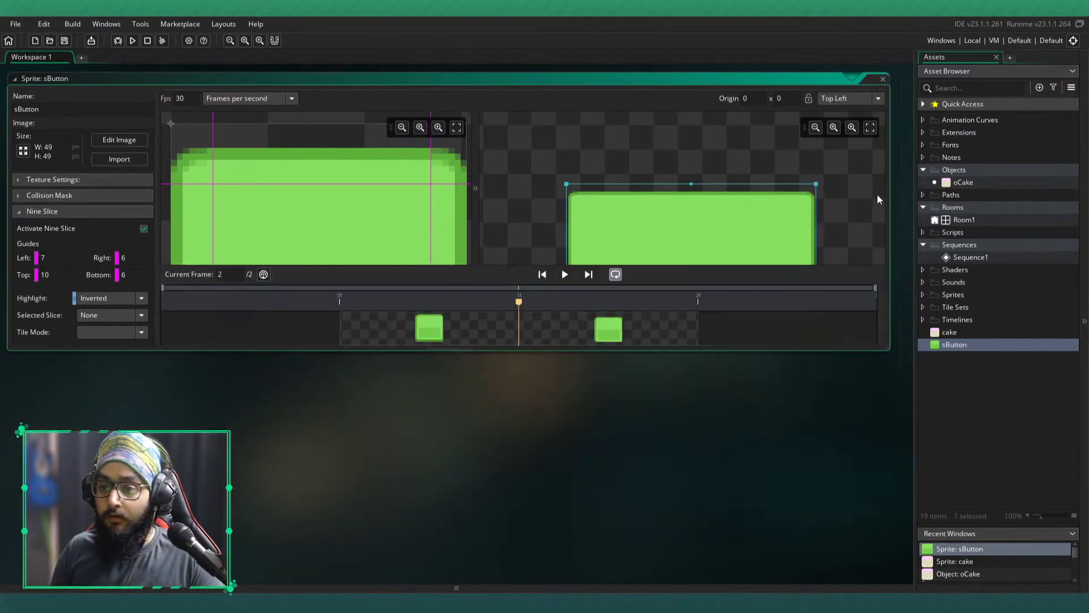
# - Create a new object named oButton and assign the sButton sprite to it
pyautogui.click(951, 168)
pyautogui.click(1039, 86)
pyautogui.click(858, 166)
pyautogui.click(1039, 86)
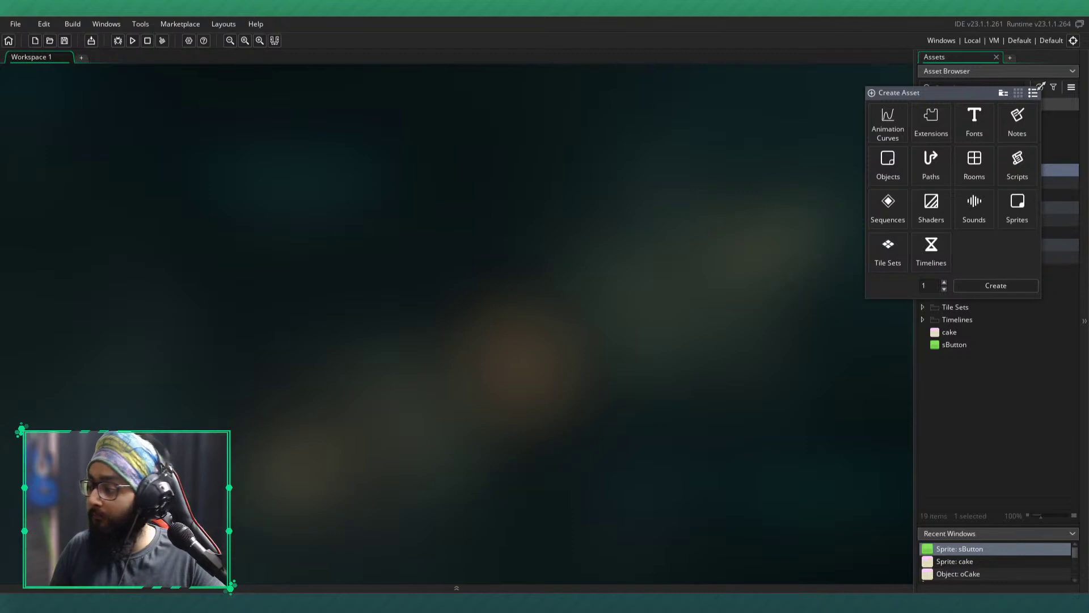
pyautogui.doubleClick(889, 166)
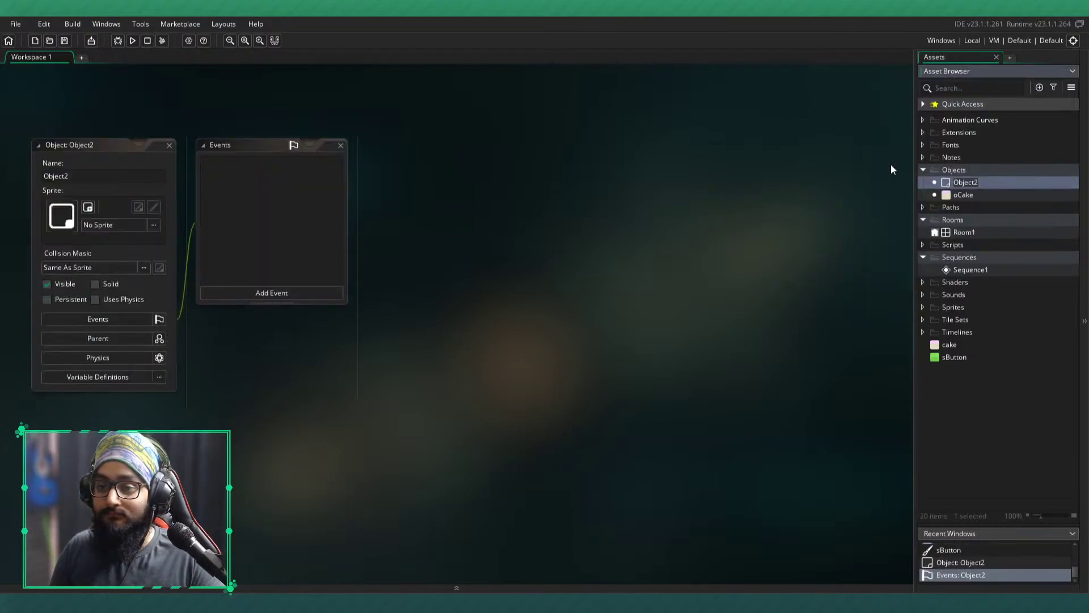
pyautogui.write('oButton')
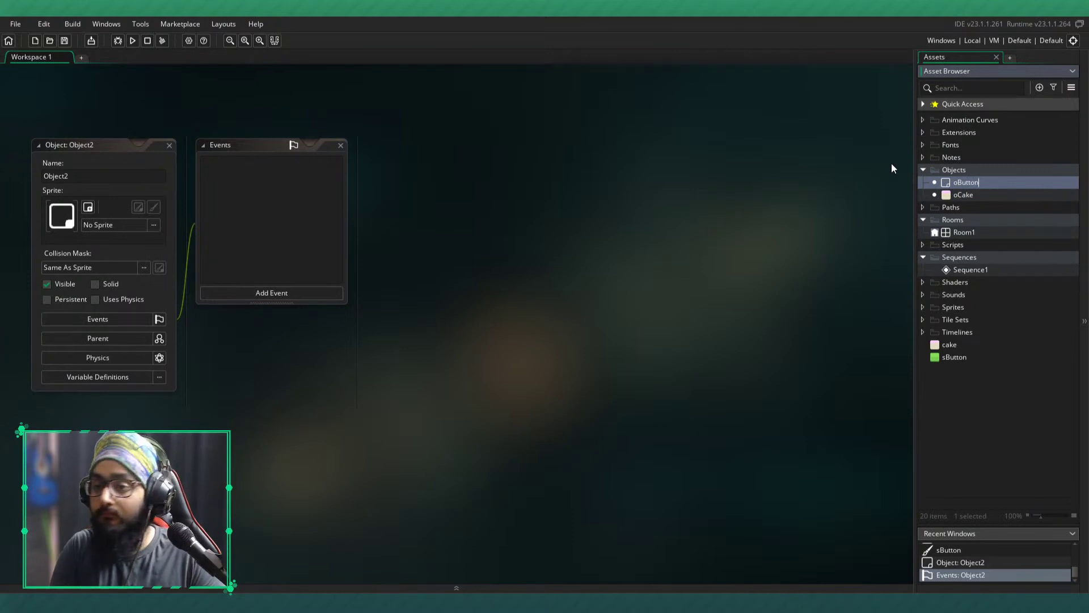
pyautogui.press('Return')
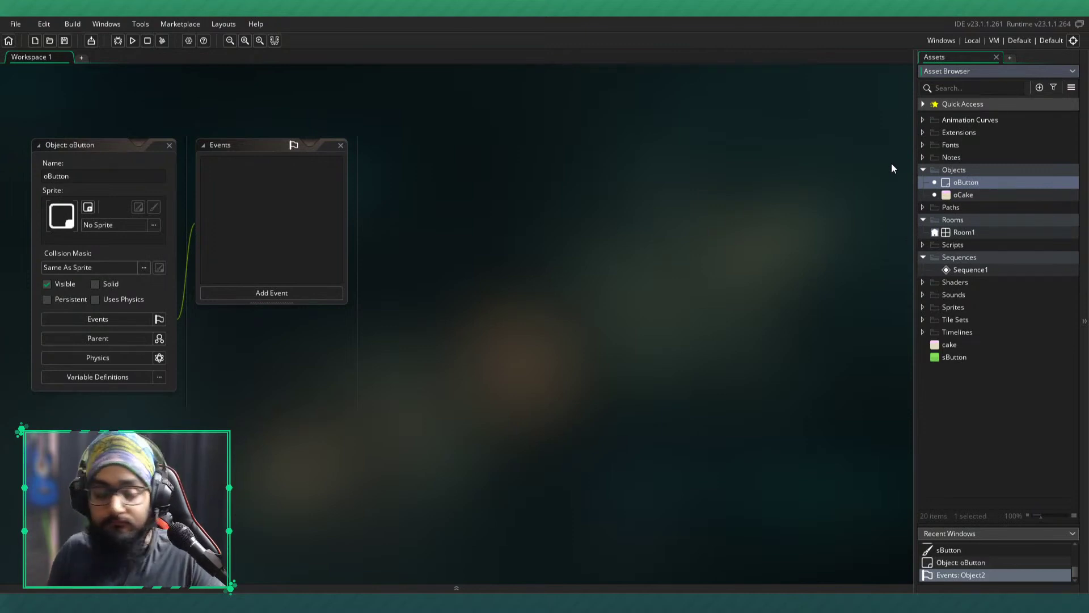
pyautogui.moveTo(953, 358); pyautogui.dragTo(99, 222)
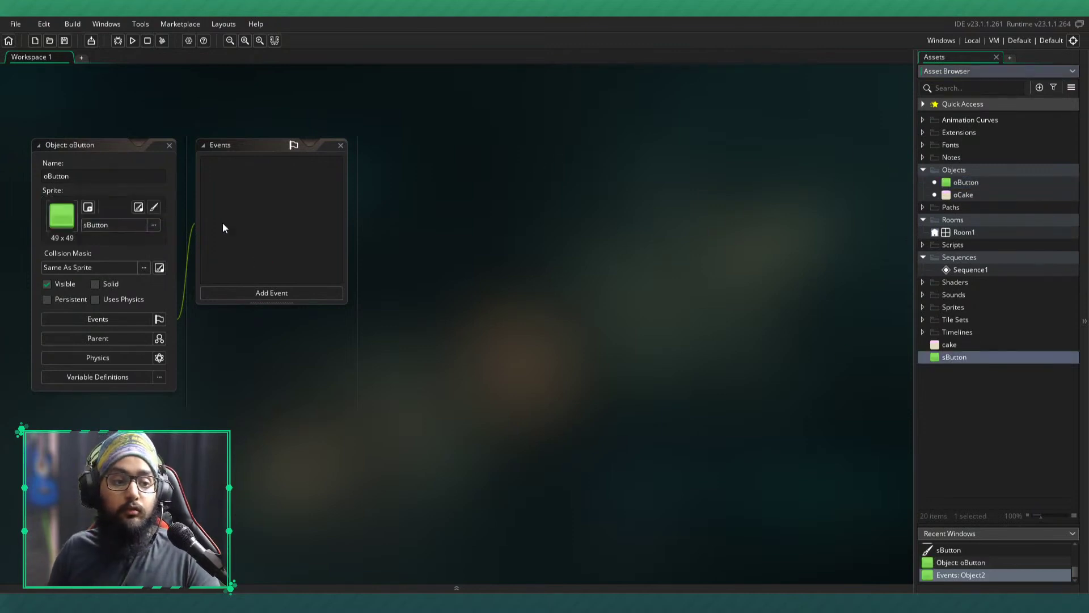
# - Add a variable definition named title with type String to oButton
pyautogui.moveTo(284, 222); pyautogui.dragTo(306, 220, button='middle')
pyautogui.rightClick(306, 225)
pyautogui.click(243, 285)
pyautogui.click(145, 376)
pyautogui.click(549, 445)
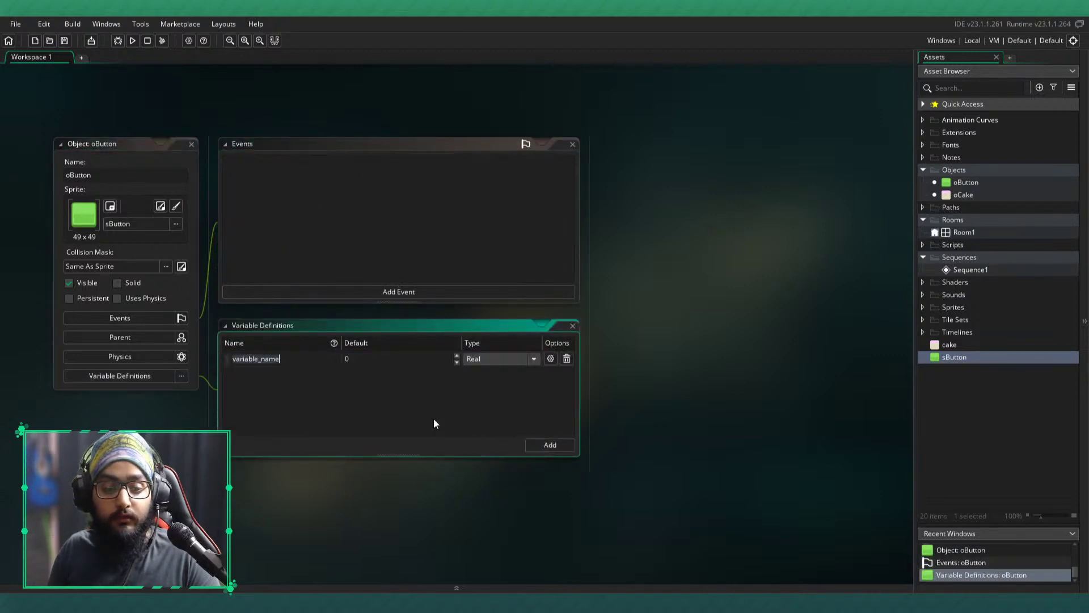
pyautogui.write('title')
pyautogui.click(487, 359)
pyautogui.click(486, 395)
# - Set the default value of oButton's title variable to button
pyautogui.keyDown('ctrl'); pyautogui.scroll(3, 162, 471); pyautogui.keyUp('ctrl')
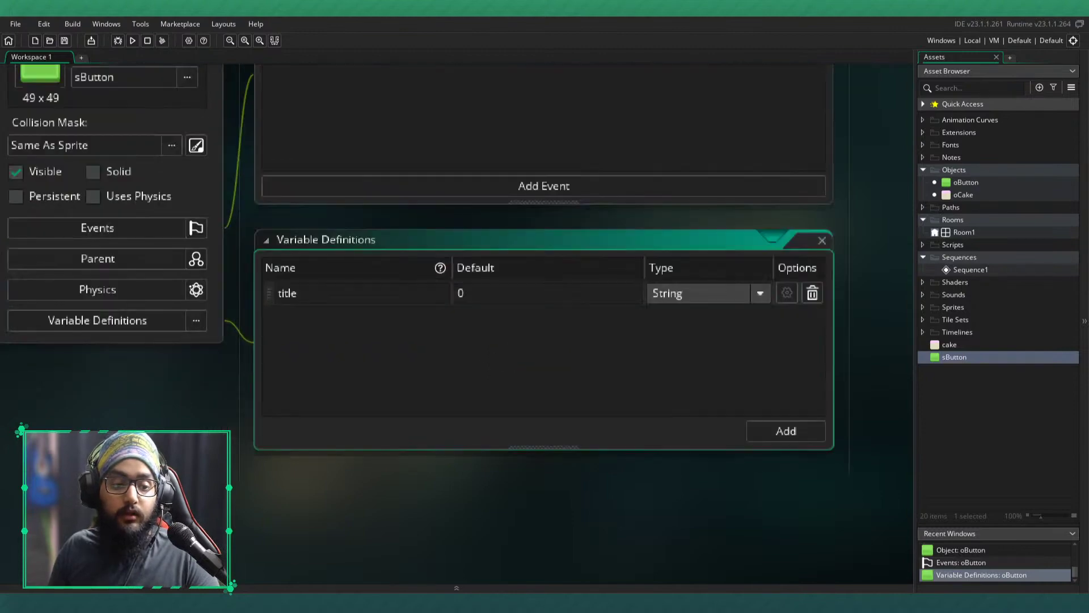
pyautogui.keyDown('ctrl'); pyautogui.scroll(-1, 137, 412); pyautogui.keyUp('ctrl')
pyautogui.moveTo(132, 387); pyautogui.dragTo(143, 446, button='middle')
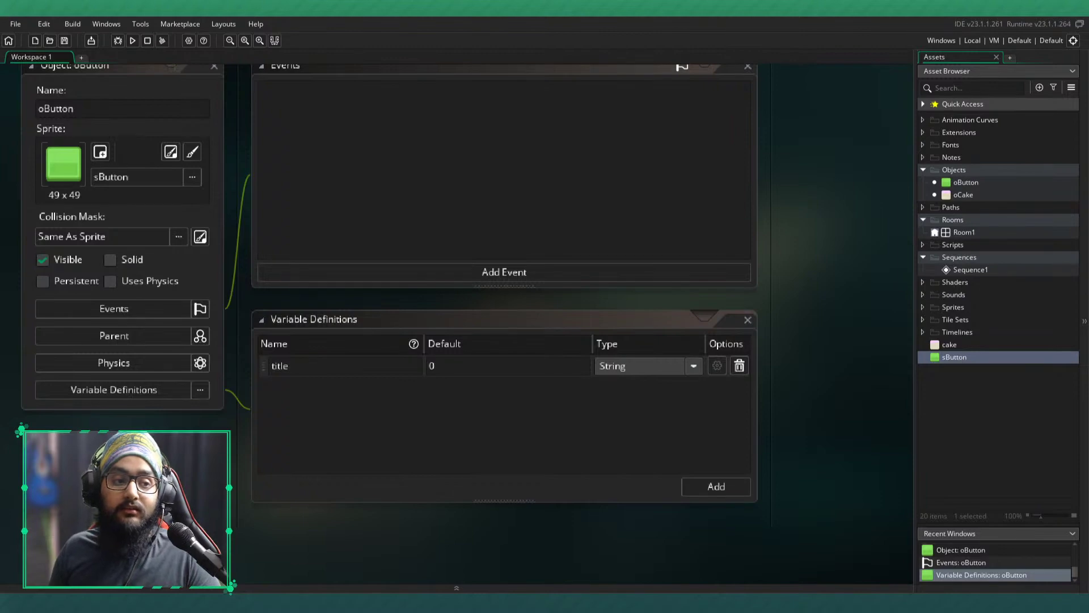
pyautogui.moveTo(144, 446); pyautogui.dragTo(198, 460, button='middle')
pyautogui.keyDown('ctrl'); pyautogui.scroll(-2, 159, 442); pyautogui.keyUp('ctrl')
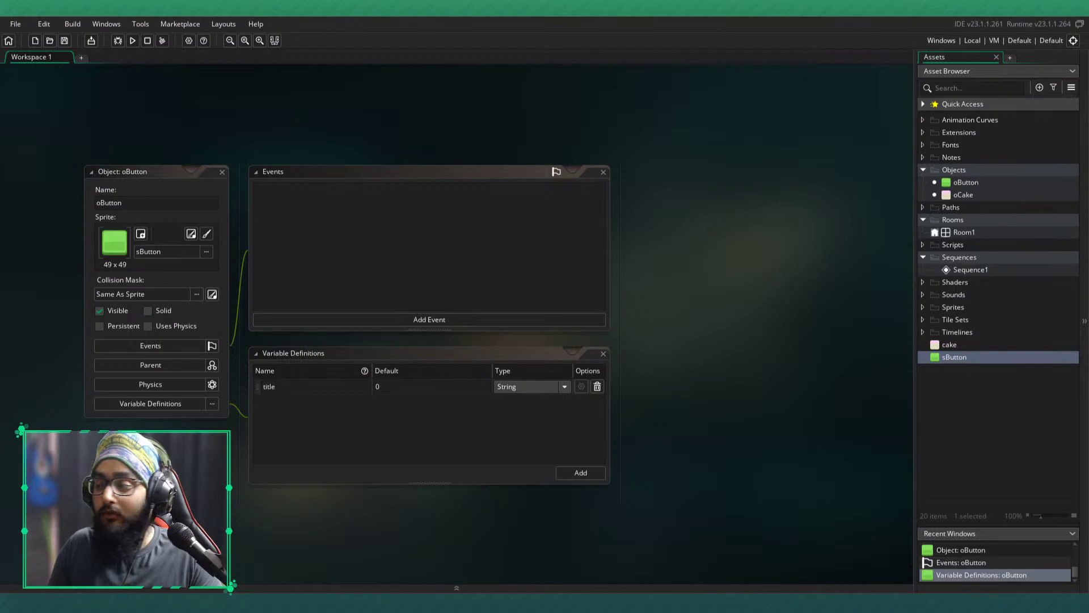
pyautogui.keyDown('ctrl'); pyautogui.scroll(5, 190, 465); pyautogui.keyUp('ctrl')
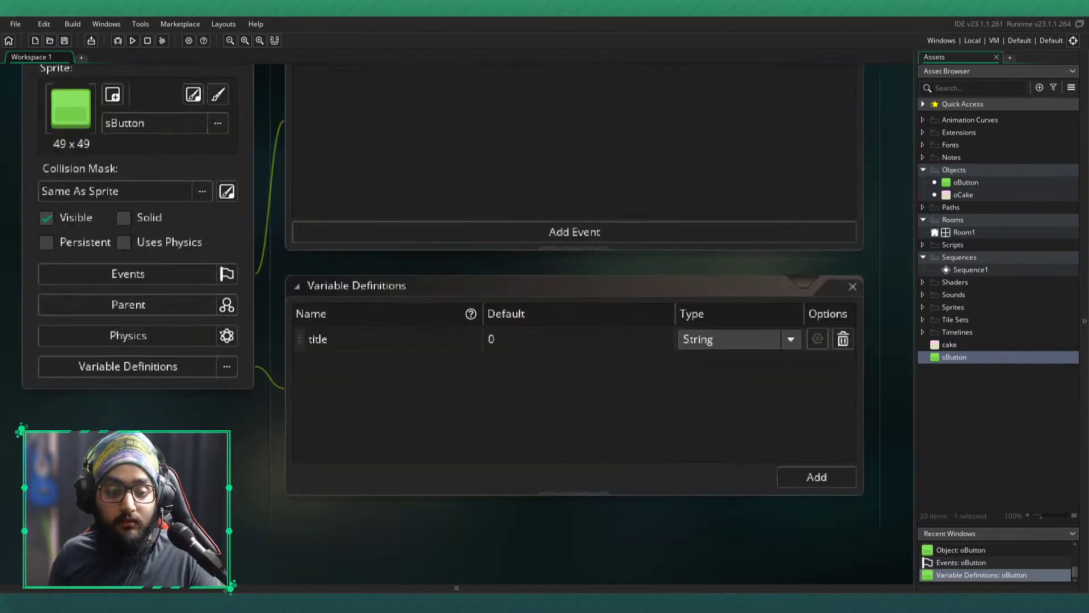
pyautogui.click(500, 340)
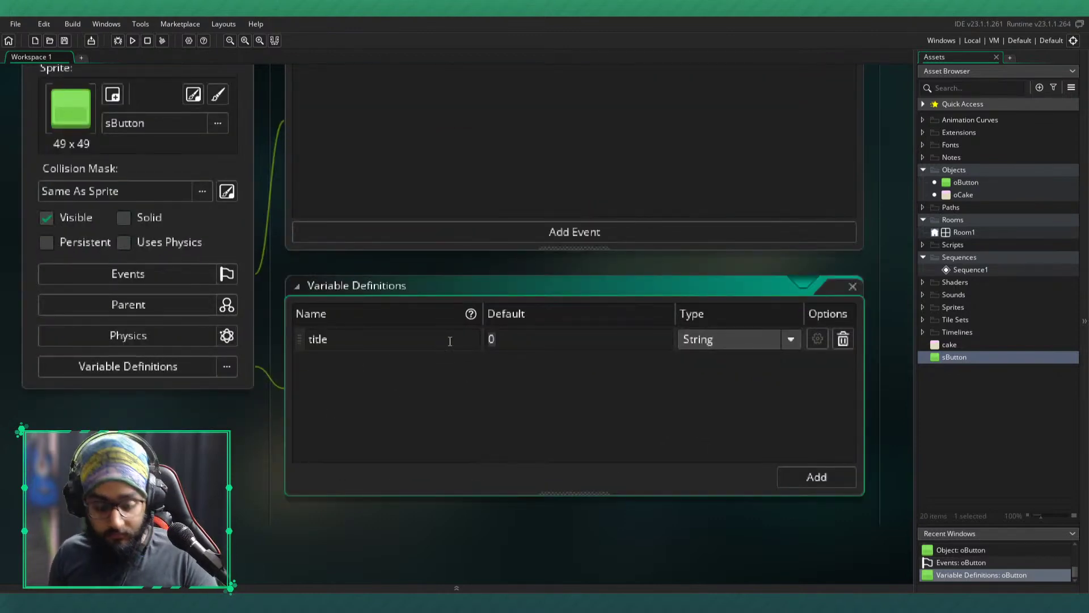
pyautogui.press('BackSpace')
pyautogui.write('button')
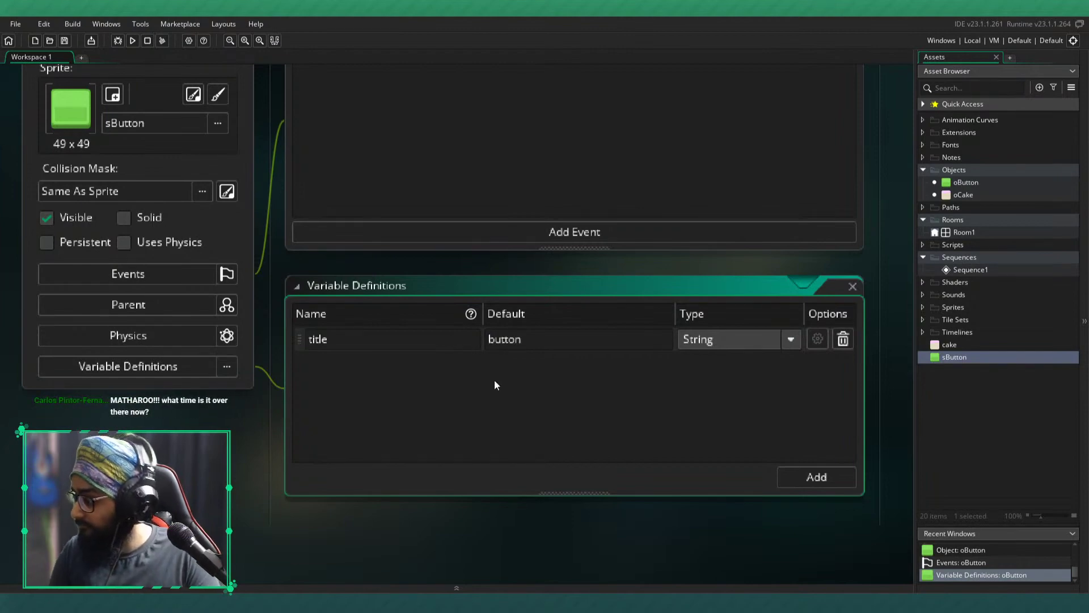
# - Close oButton's variable definitions and narrow its Events window
pyautogui.click(590, 528)
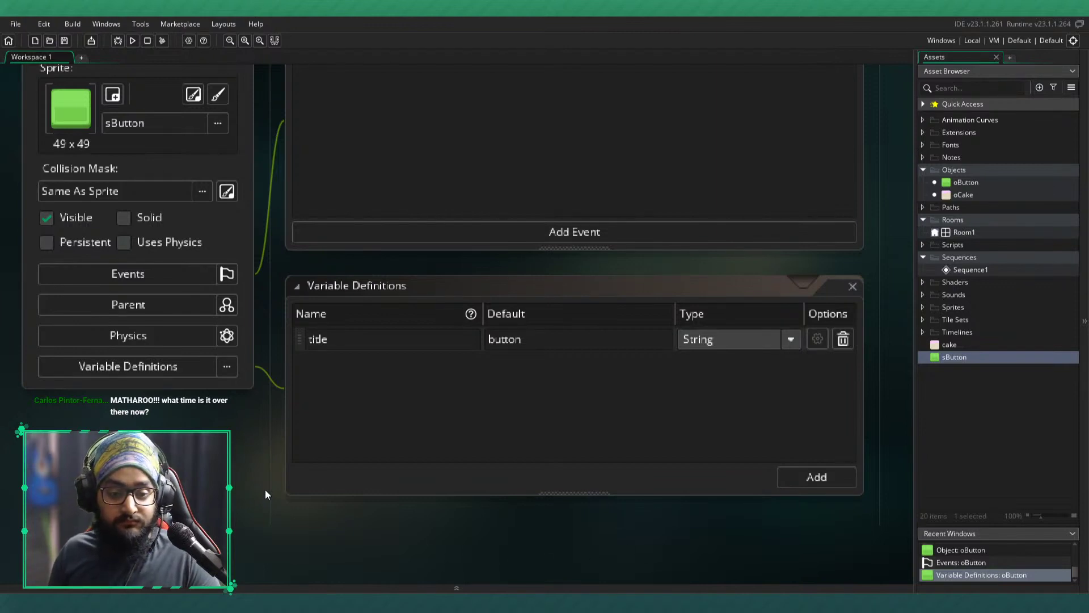
pyautogui.keyDown('ctrl'); pyautogui.scroll(-3, 264, 489); pyautogui.keyUp('ctrl')
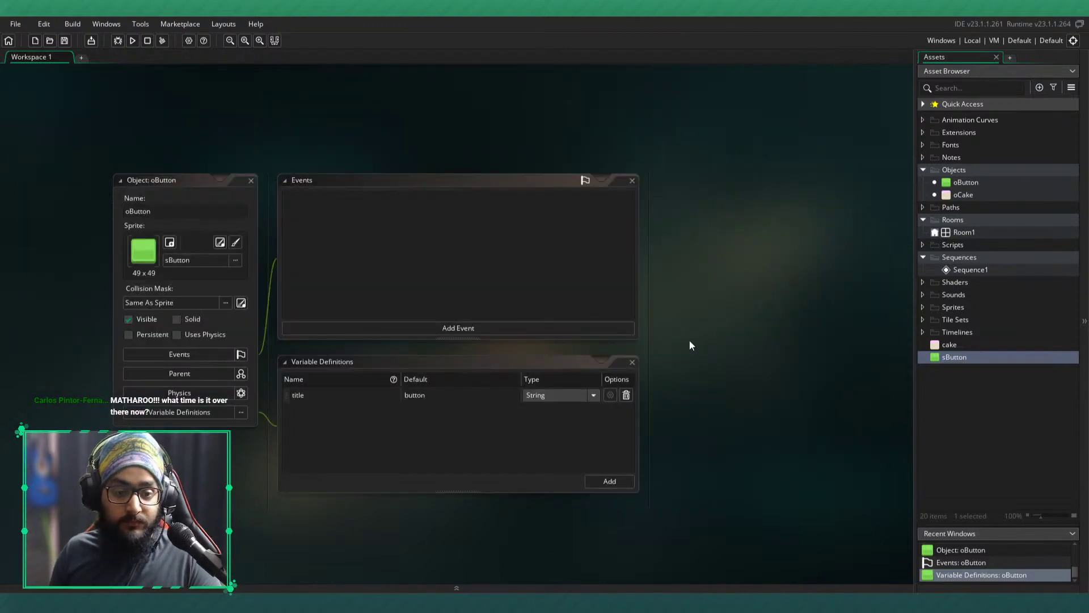
pyautogui.click(631, 361)
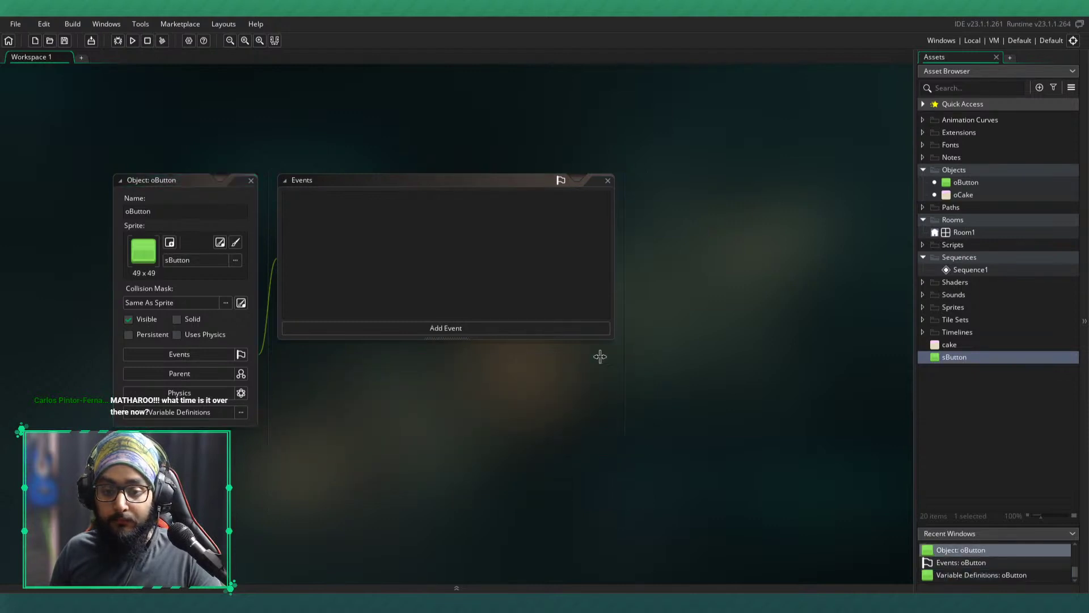
pyautogui.moveTo(636, 357); pyautogui.dragTo(415, 357)
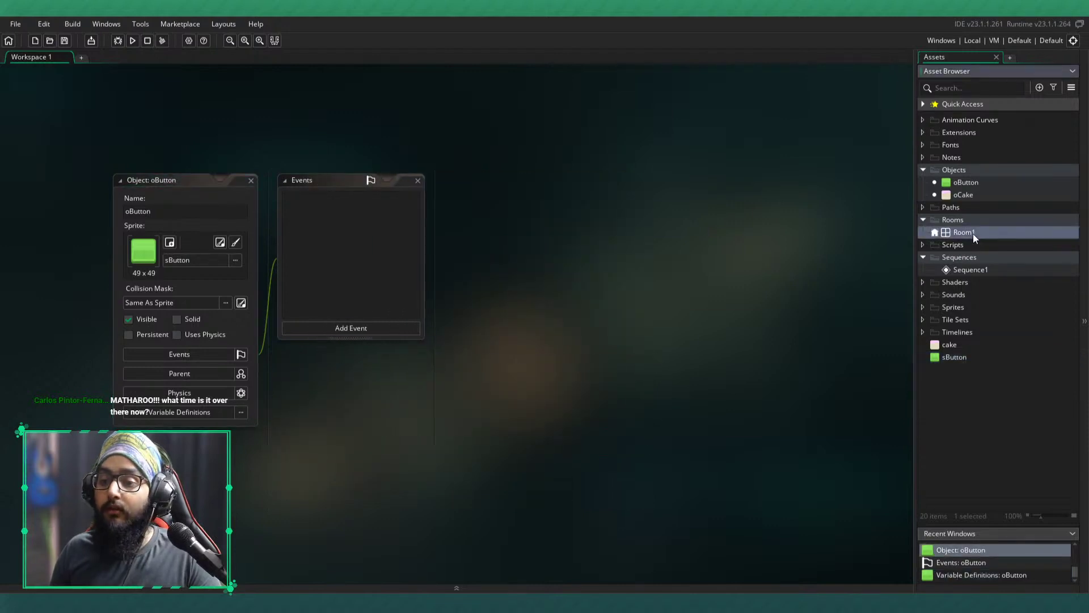
# - Place an oButton instance in the lower part of Room1 and stretch it into a wide button
pyautogui.doubleClick(964, 231)
pyautogui.moveTo(973, 182); pyautogui.dragTo(443, 486)
pyautogui.click(349, 448)
pyautogui.click(602, 386)
pyautogui.moveTo(478, 411); pyautogui.dragTo(544, 367, button='middle')
pyautogui.scroll(-1, 539, 369)
pyautogui.moveTo(496, 421); pyautogui.dragTo(462, 428)
# - Delete the oCake instance from Room1
pyautogui.click(499, 319)
pyautogui.click(497, 225)
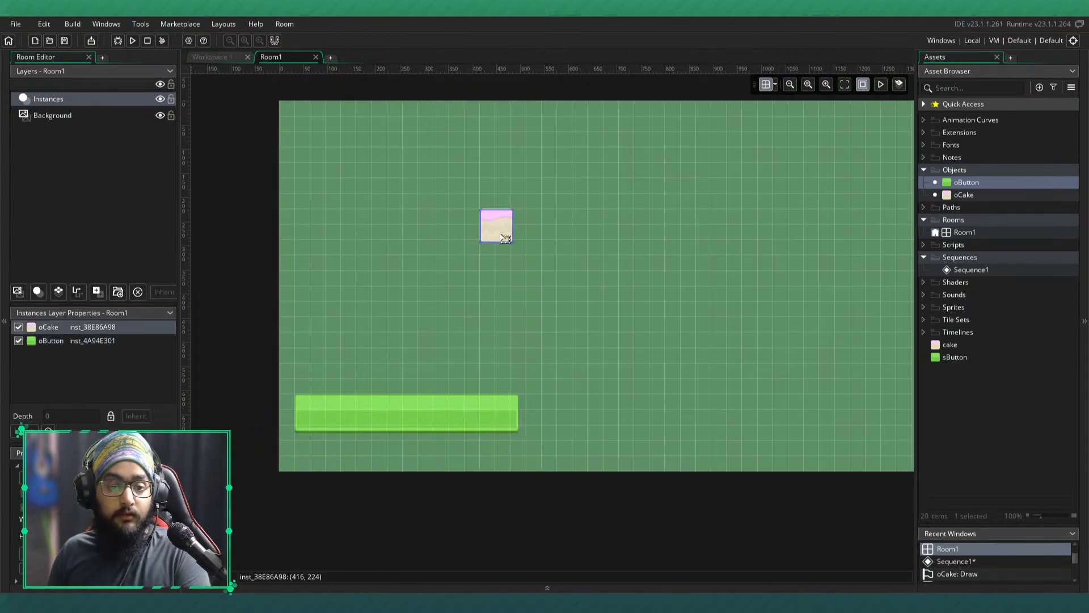
pyautogui.press('Delete')
# - Duplicate the button instance to make a second wide button beside it and a row of four shorter buttons above
pyautogui.click(471, 426)
pyautogui.hotkey('ctrl', 'v')
pyautogui.moveTo(376, 424); pyautogui.dragTo(427, 378)
pyautogui.click(637, 371)
pyautogui.click(630, 408)
pyautogui.hotkey('ctrl', 'v')
pyautogui.moveTo(521, 368)
pyautogui.mouseDown()
pyautogui.moveTo(380, 369)
pyautogui.moveTo(541, 369)
pyautogui.mouseUp()
pyautogui.hotkey('ctrl', 'v')
pyautogui.hotkey('ctrl', 'v')
pyautogui.click(532, 328)
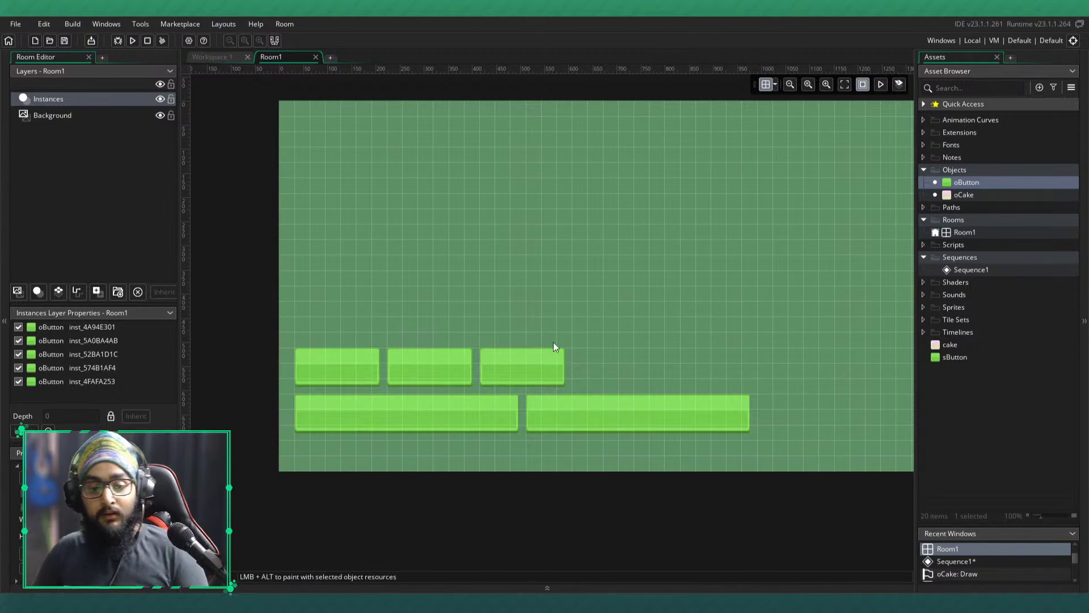
pyautogui.hotkey('ctrl', 'v')
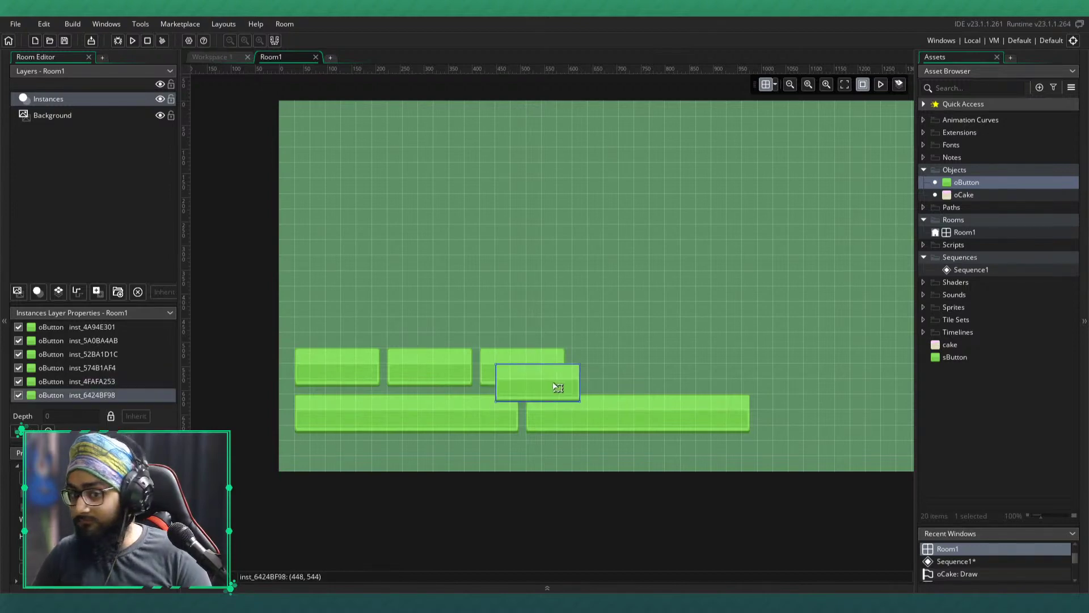
pyautogui.moveTo(555, 387); pyautogui.dragTo(634, 371)
pyautogui.click(606, 325)
# - Close Room1, add a Draw event to oButton, enter draw_self(); in its maximized code editor and save
pyautogui.middleClick(302, 59)
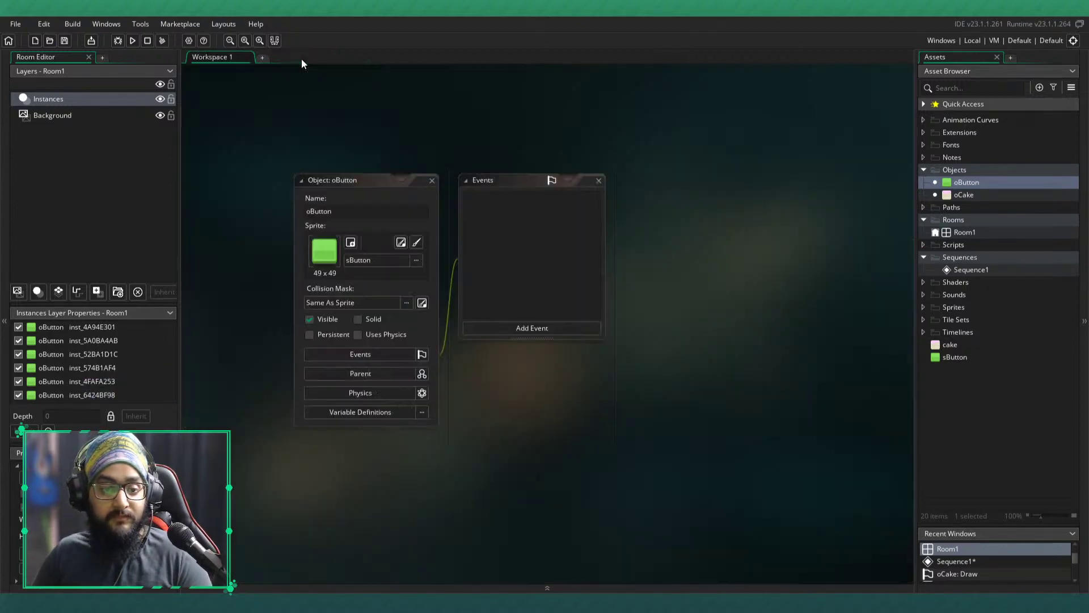
pyautogui.rightClick(371, 252)
pyautogui.click(382, 259)
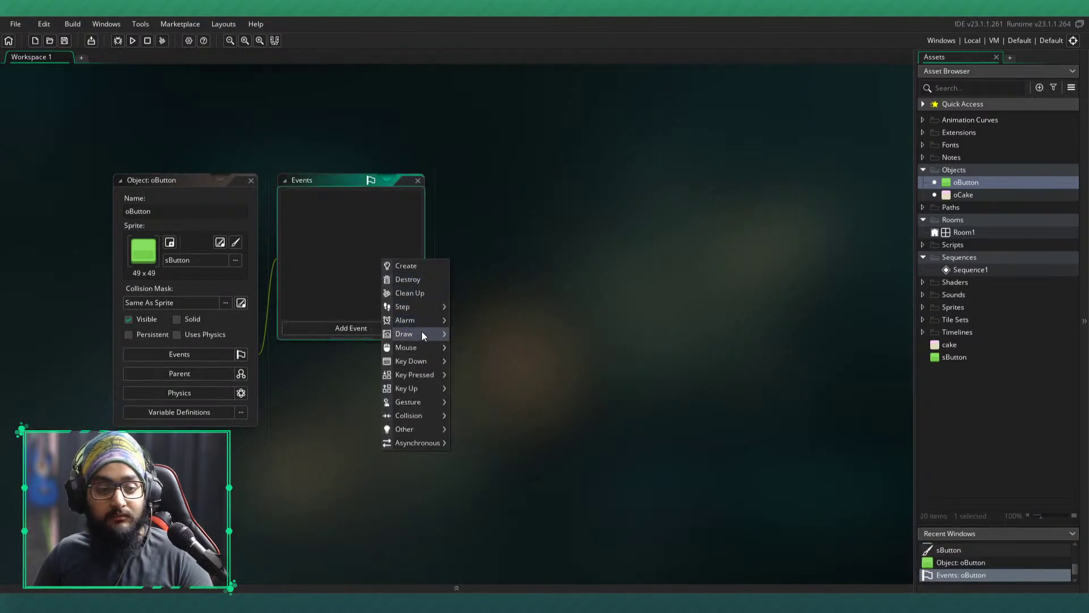
pyautogui.click(476, 335)
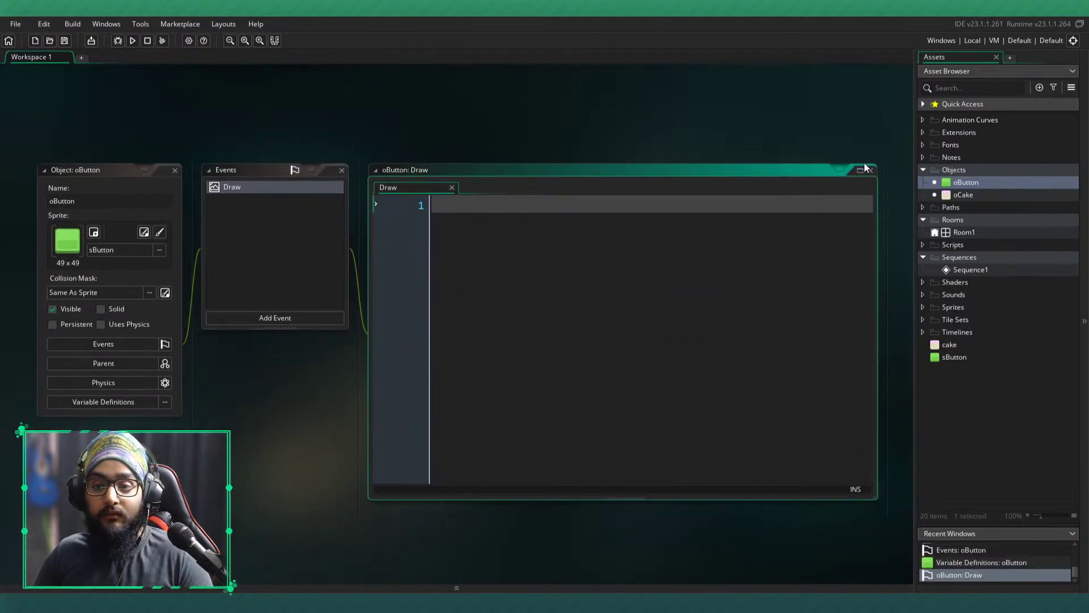
pyautogui.click(864, 168)
pyautogui.write('draw_self')
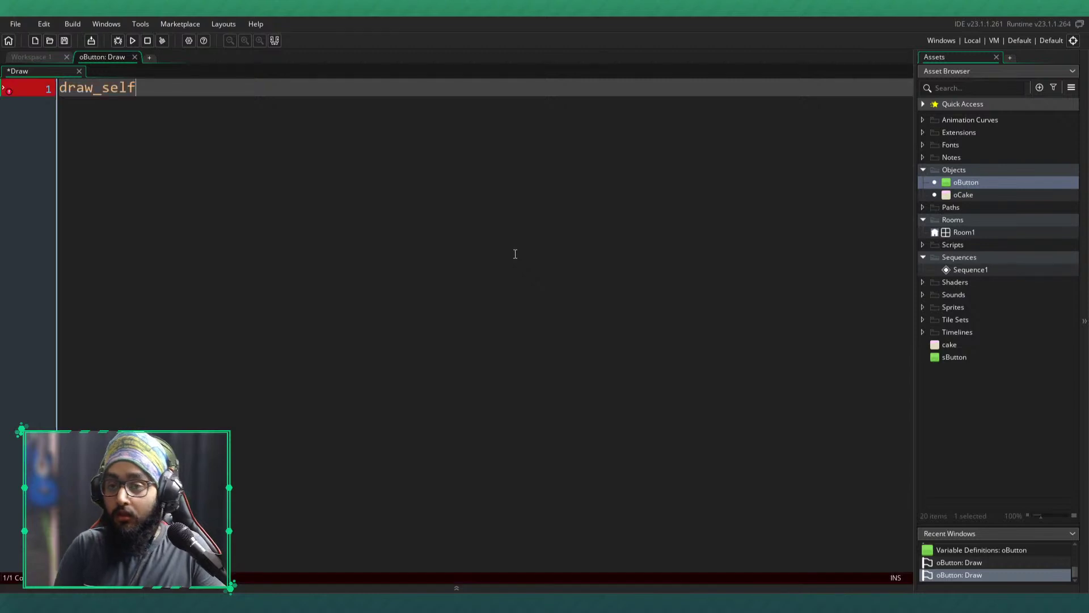
pyautogui.hotkey('ctrl', 's')
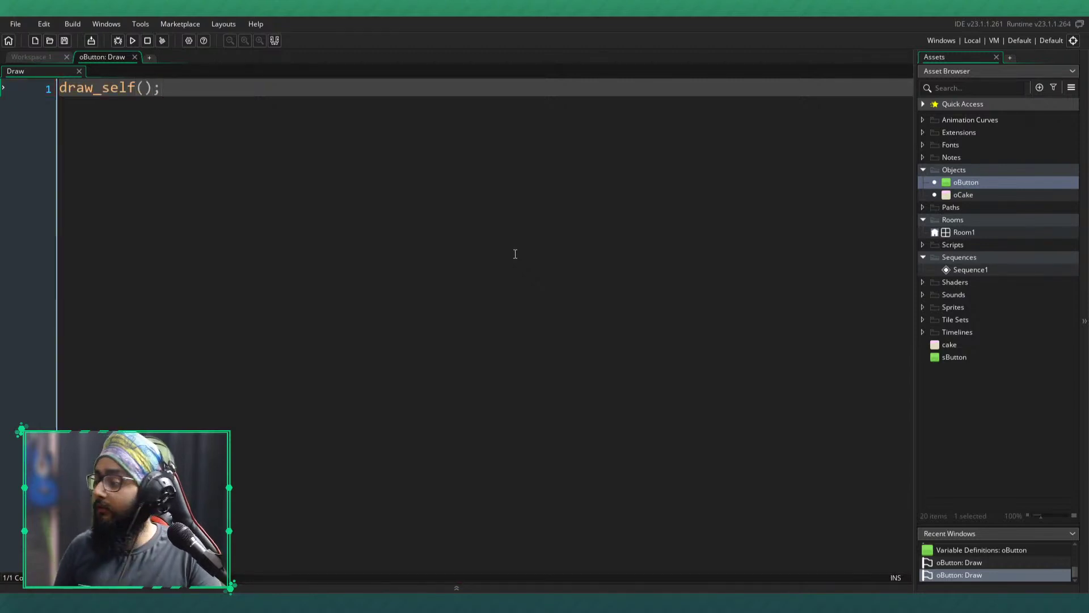
# - Begin a draw_set_halign call two lines below draw_self();
pyautogui.press('Return')
pyautogui.press('Return')
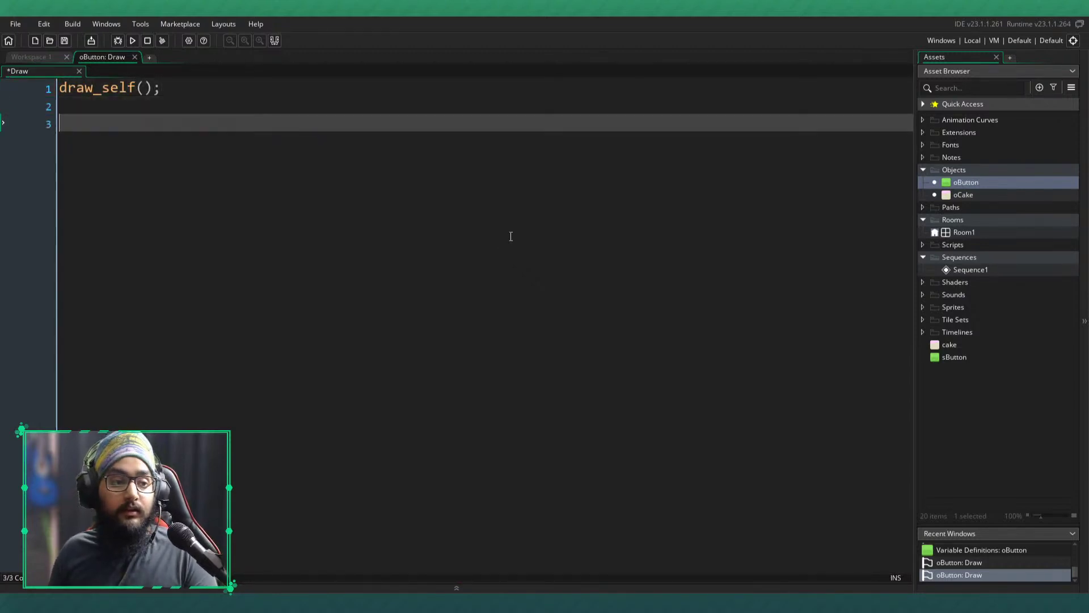
pyautogui.write('draw_set_')
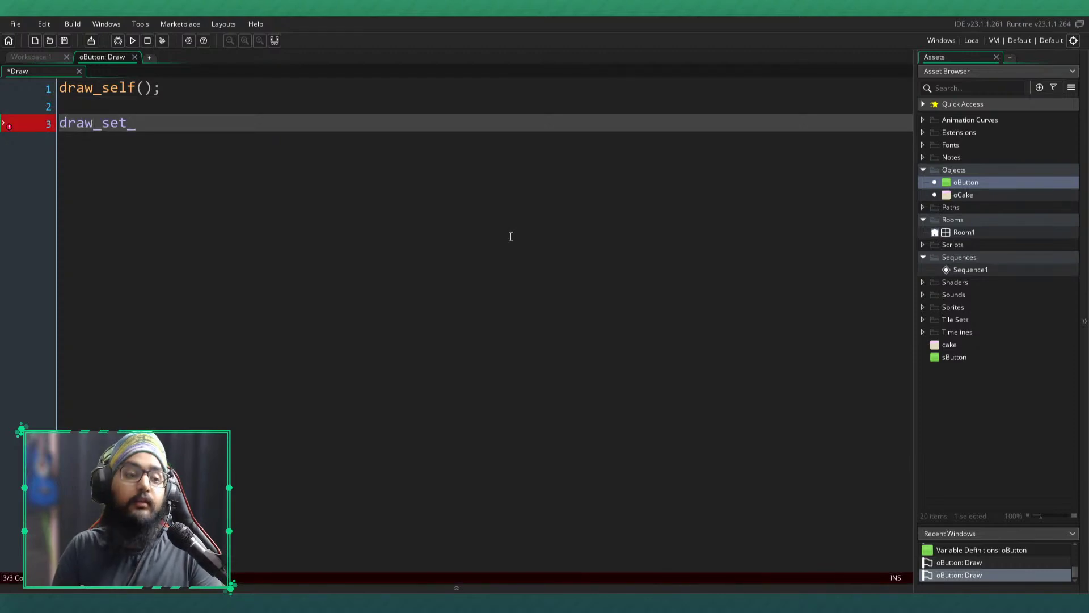
pyautogui.write('halign')
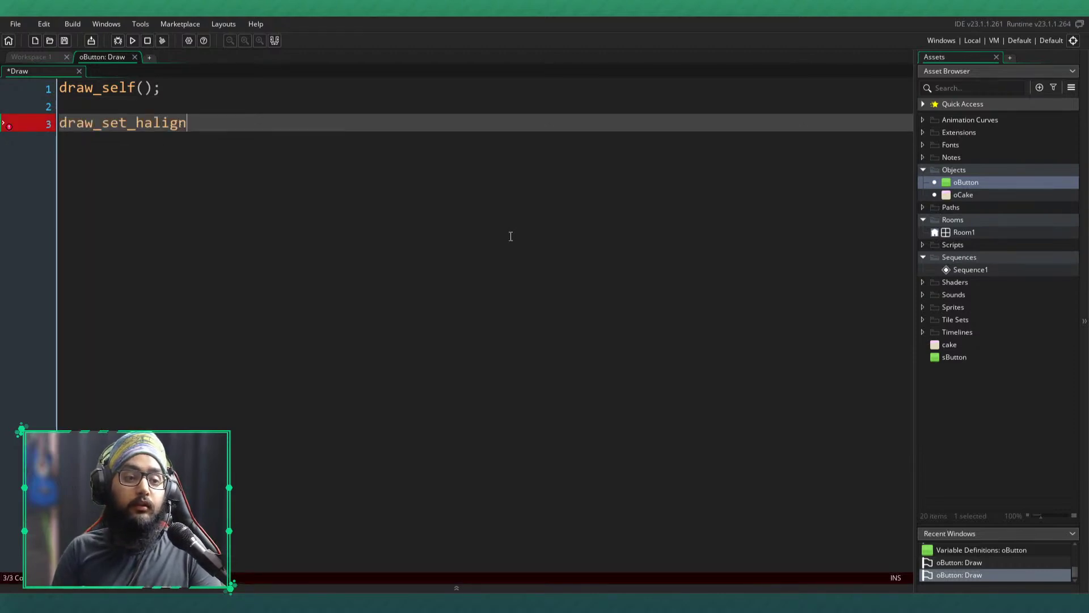
# - Check the origin setting of the sButton sprite, and return to oButton's Draw code
pyautogui.doubleClick(976, 355)
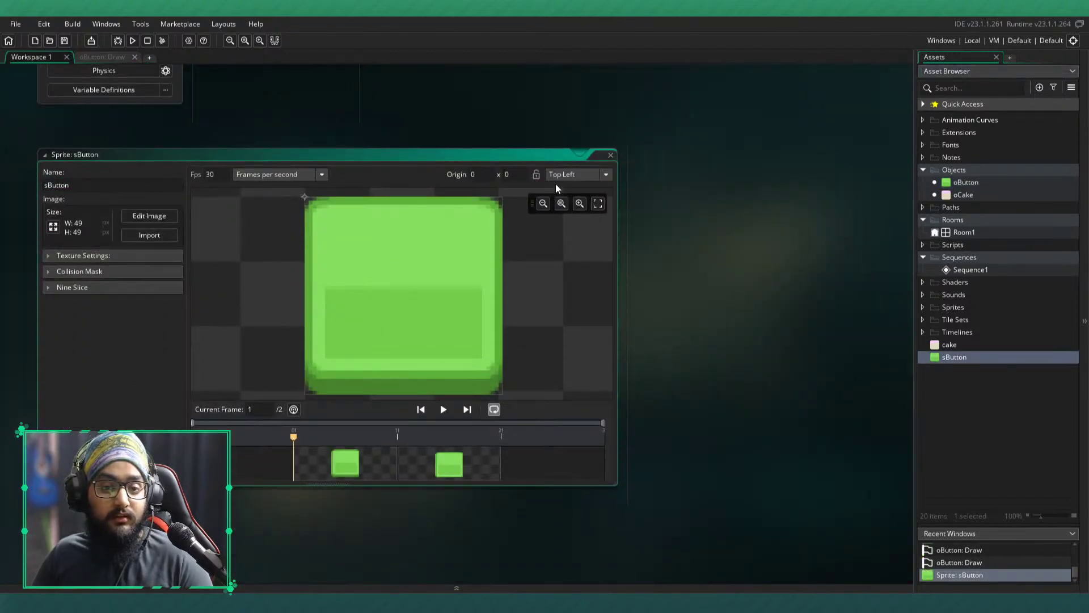
pyautogui.doubleClick(614, 155)
pyautogui.click(98, 58)
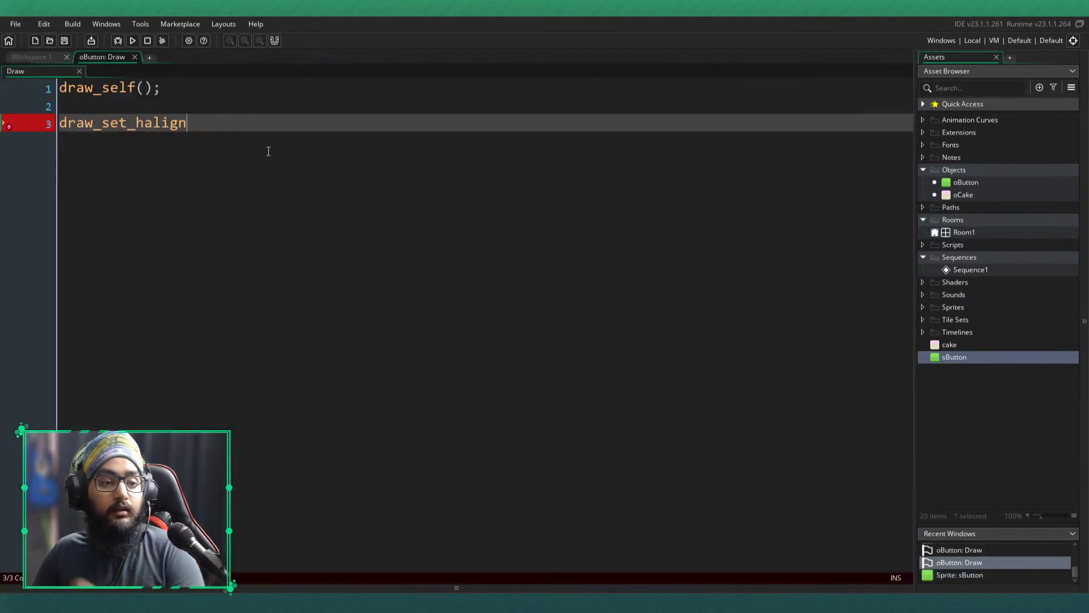
# - Complete the horizontal alignment call with fa_center and add draw_set_valign(fa_middle); on the following line
pyautogui.write('(')
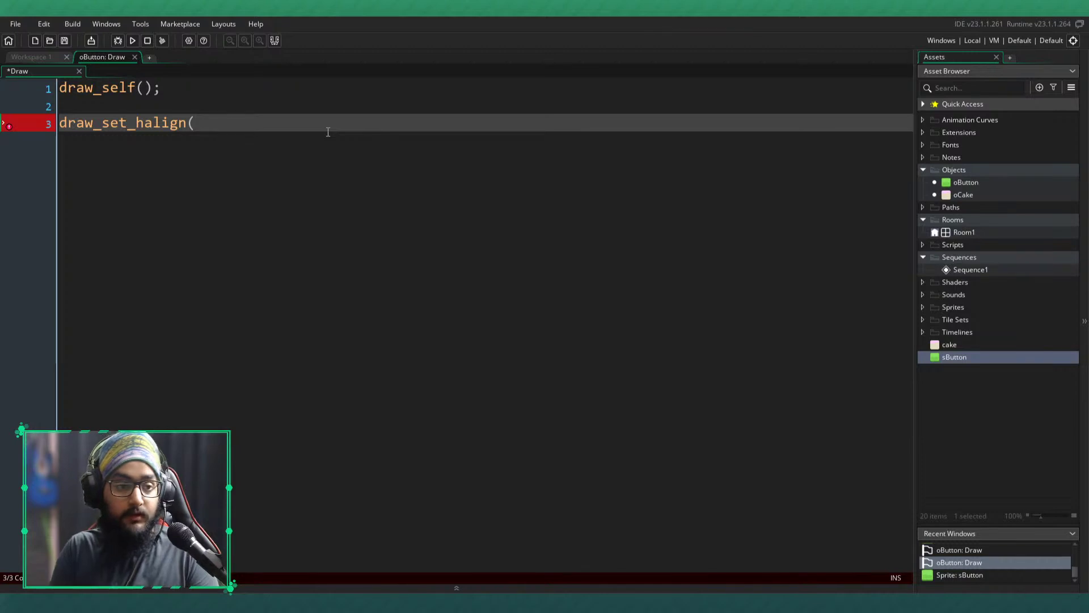
pyautogui.write('fa_center);')
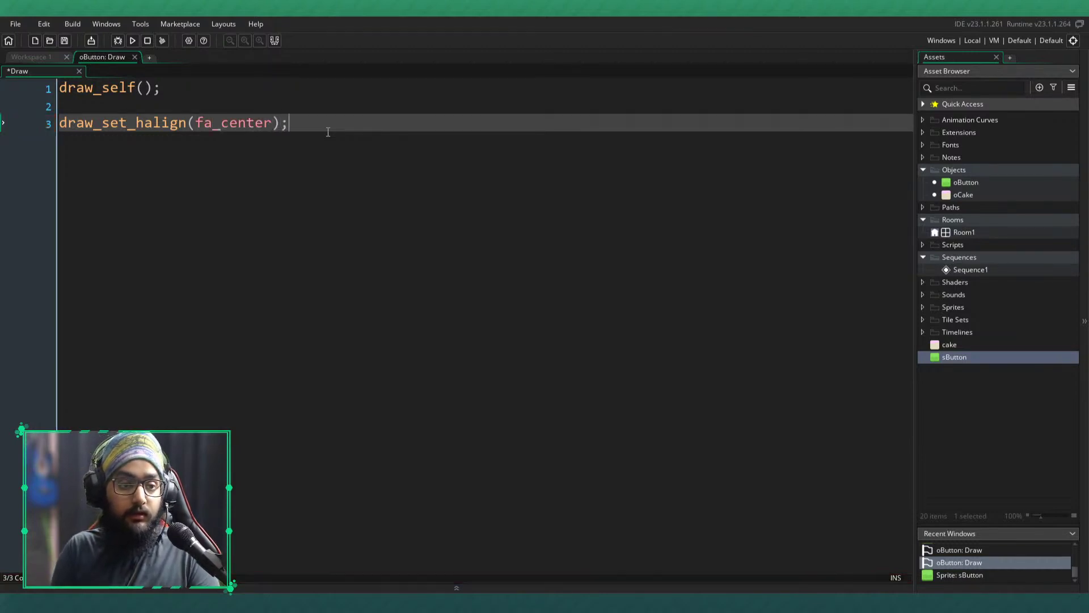
pyautogui.press('Return')
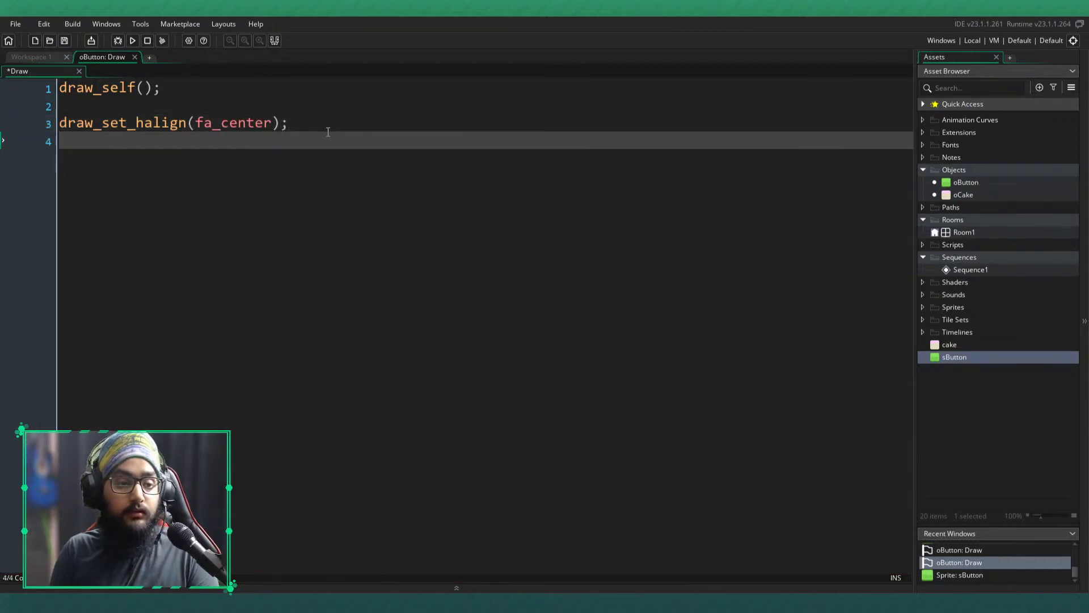
pyautogui.write('d')
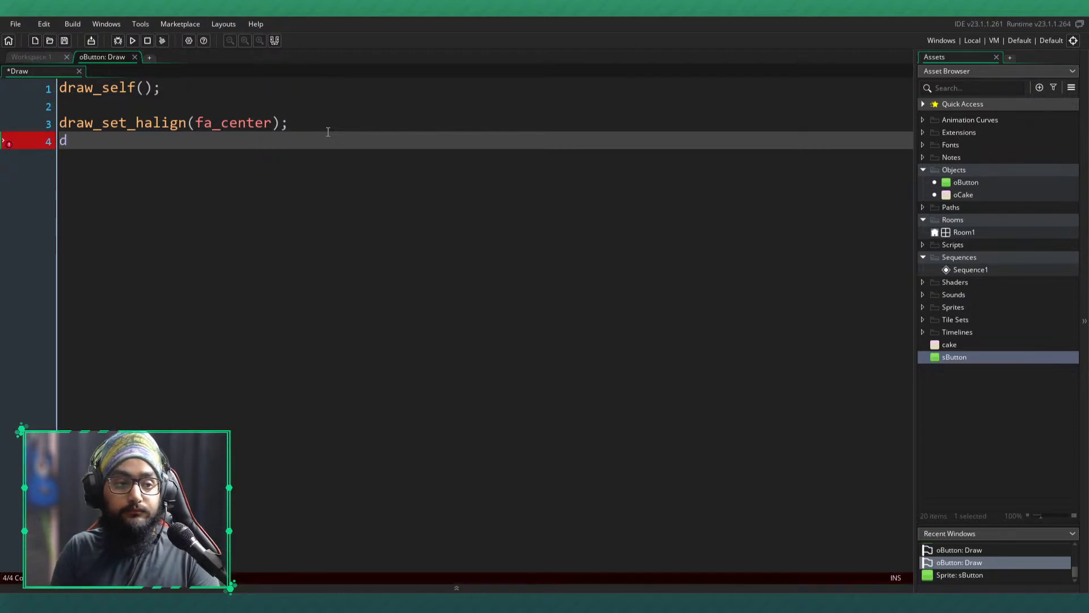
pyautogui.write('raw_set_valign(f')
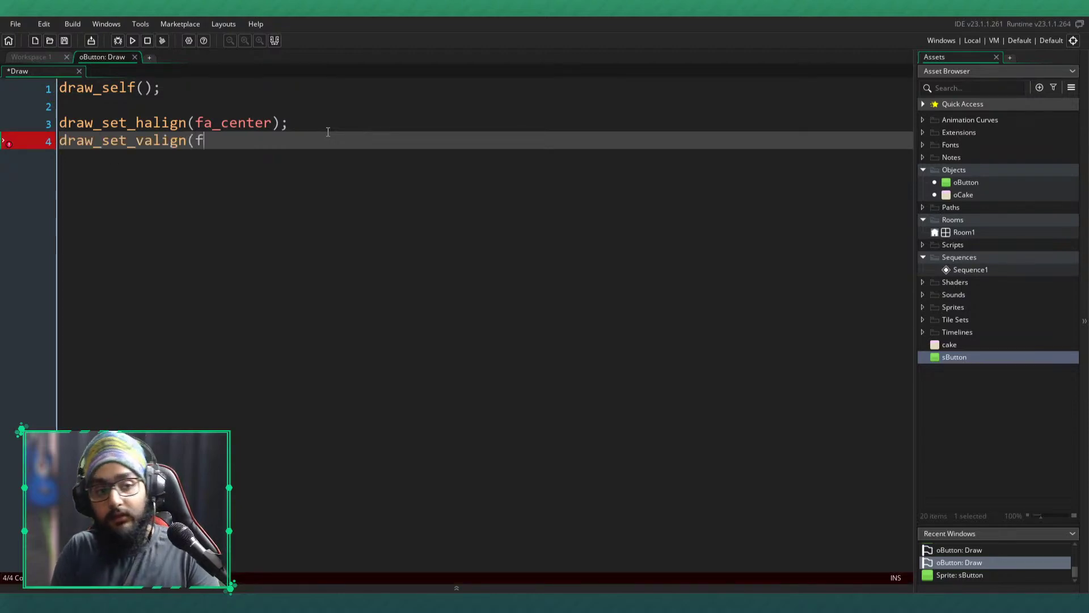
pyautogui.write('a_middle)')
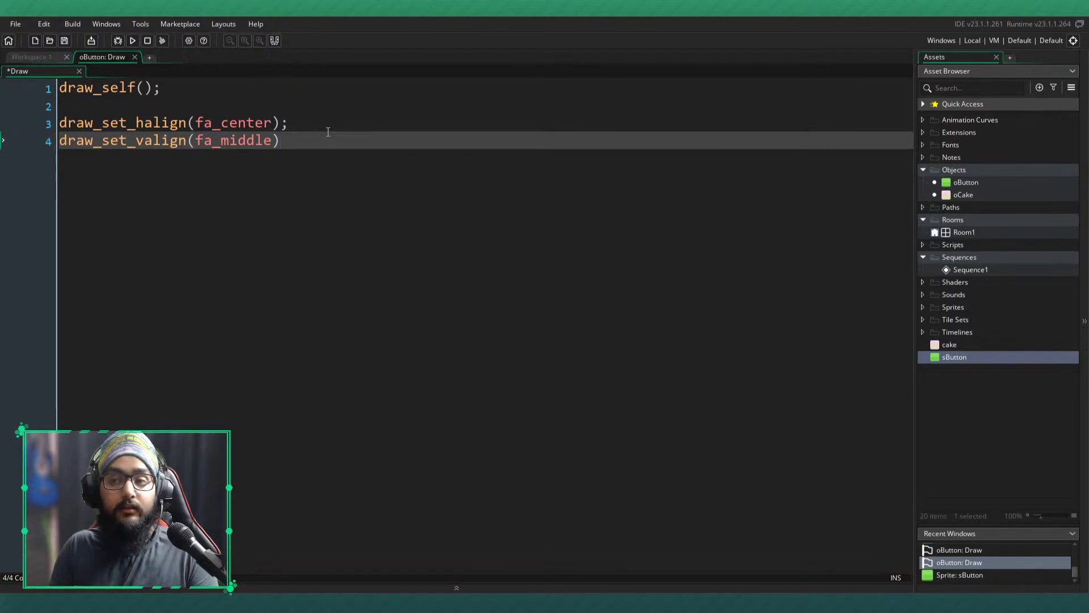
pyautogui.write(';')
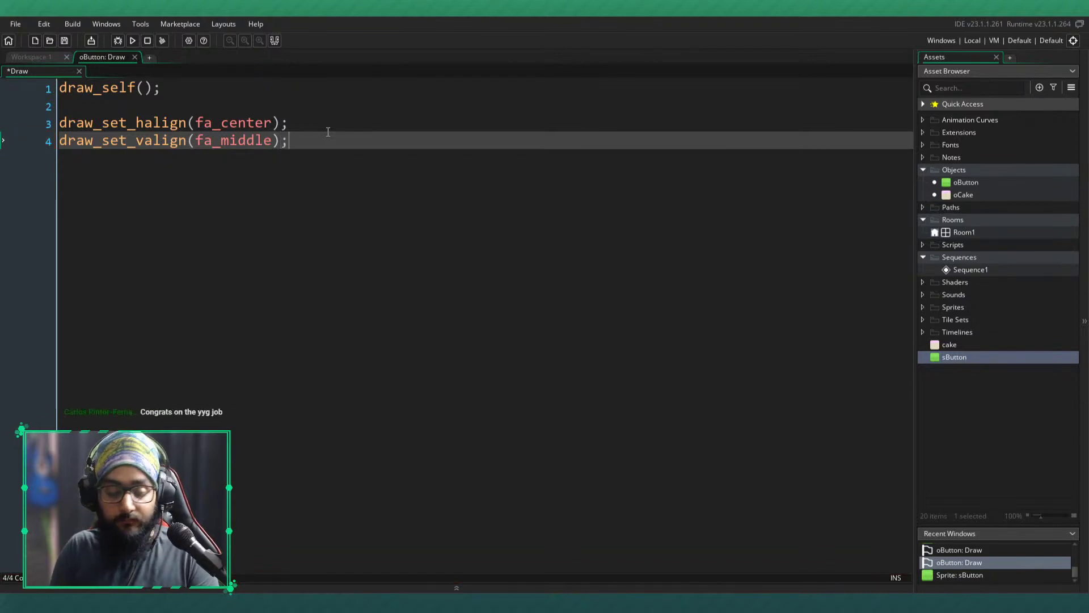
# - Add draw_set_halign(fa_left); and draw_set_valign(fa_top); at the end of the Draw code to reset the text alignment
pyautogui.press('Up')
pyautogui.press('Down')
pyautogui.press('Return')
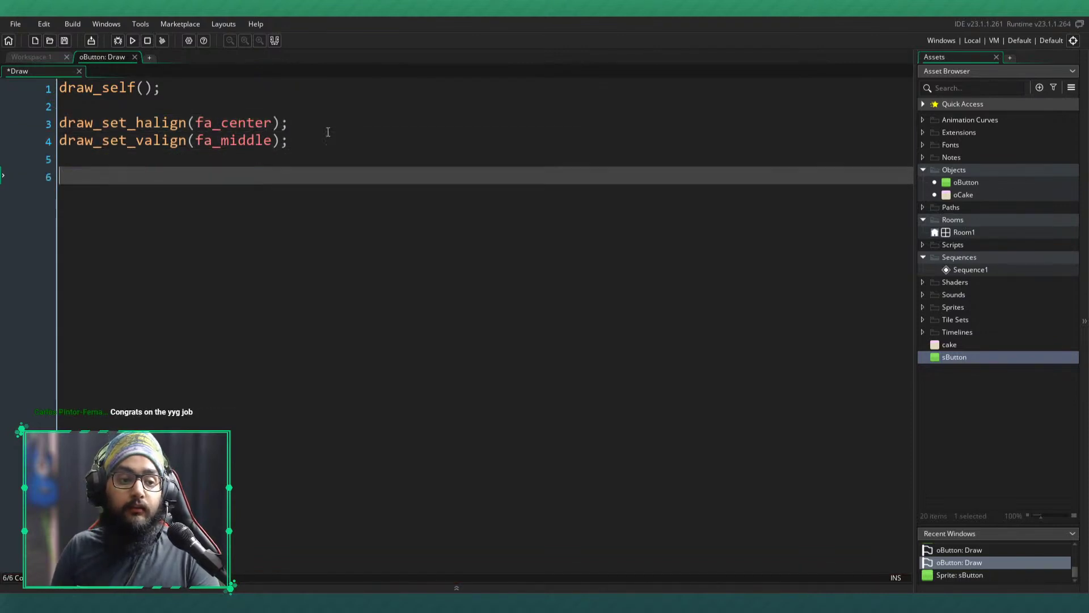
pyautogui.write('draw_set_halign(fa_center); draw_set_valign(fa_middle);')
pyautogui.hotkey('ctrl', 's')
pyautogui.moveTo(273, 178)
pyautogui.mouseDown()
pyautogui.moveTo(230, 172)
pyautogui.moveTo(218, 196)
pyautogui.mouseUp()
pyautogui.write('left')
pyautogui.write('top')
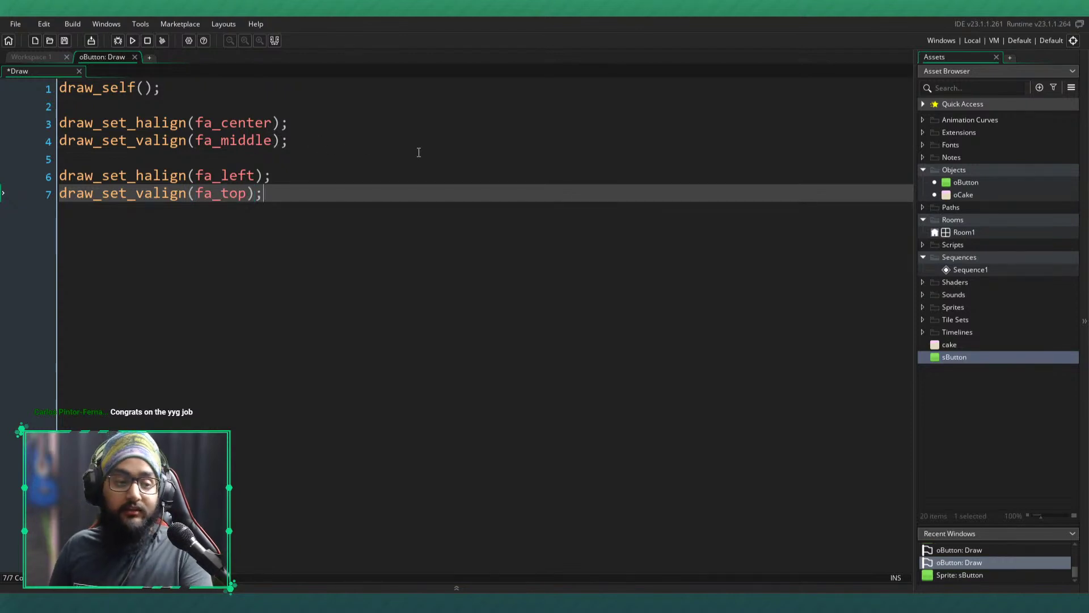
# - Between the two alignment blocks, begin a draw_text call with x + sprite_width / 2 as its horizontal position
pyautogui.click(209, 158)
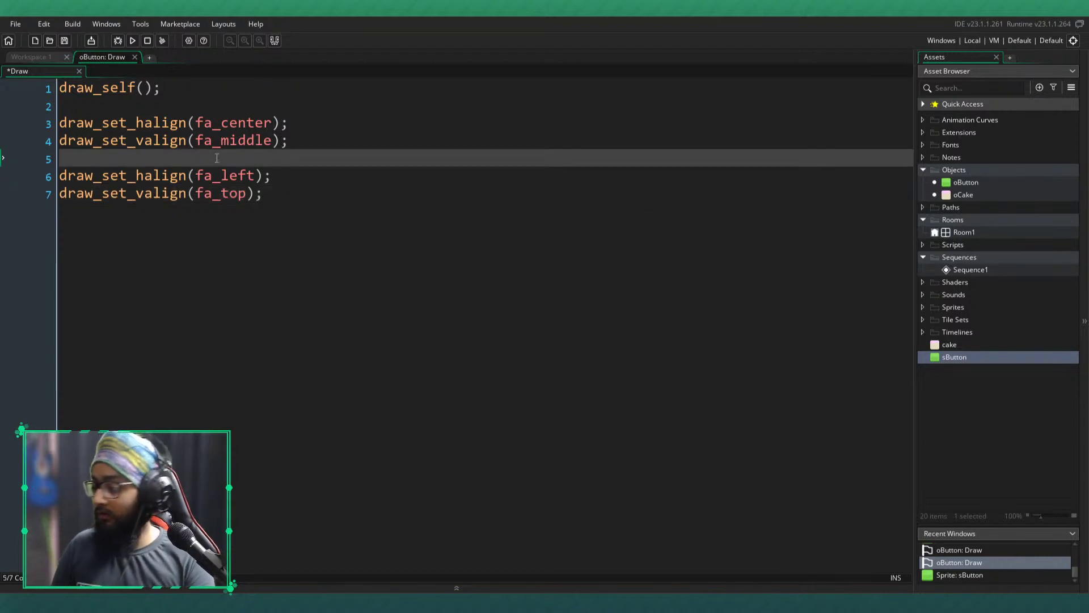
pyautogui.press('Return')
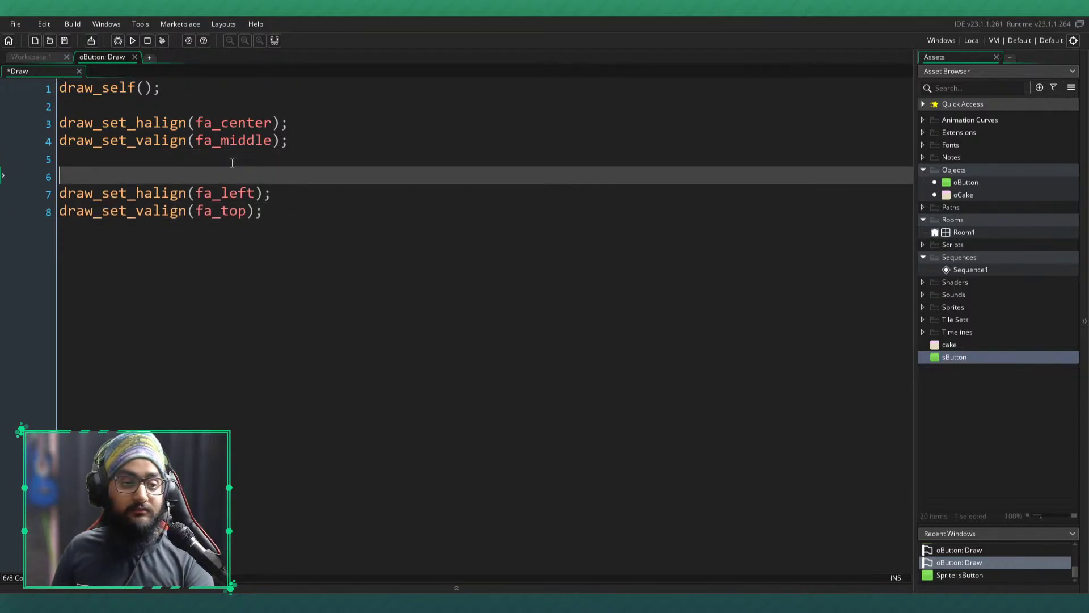
pyautogui.press('Return')
pyautogui.press('Up')
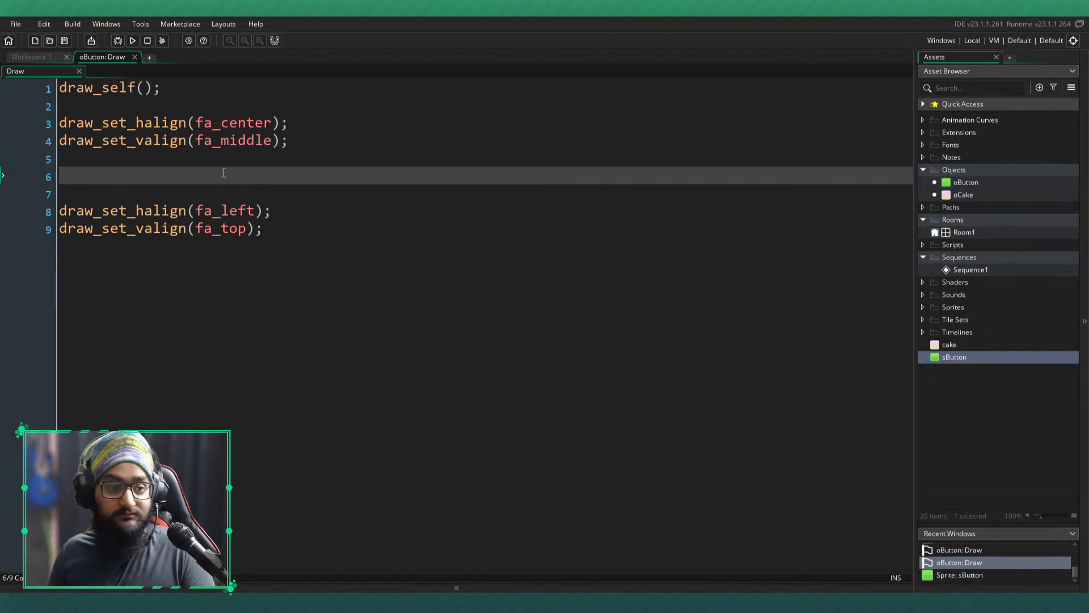
pyautogui.write('draw_sr')
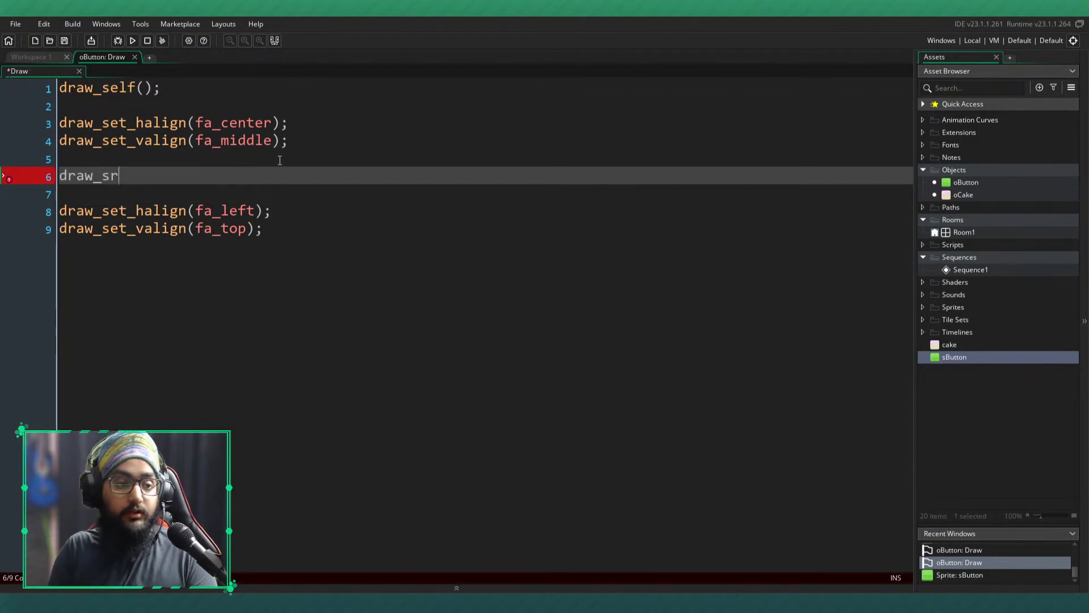
pyautogui.press('BackSpace')
pyautogui.press('BackSpace')
pyautogui.write('tex')
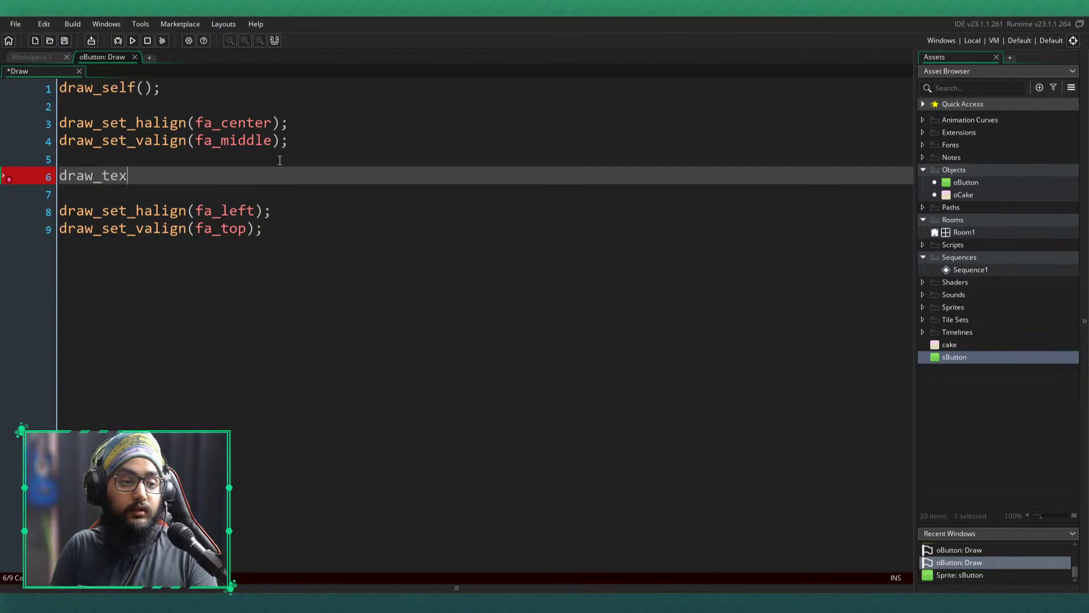
pyautogui.write('t(x + ')
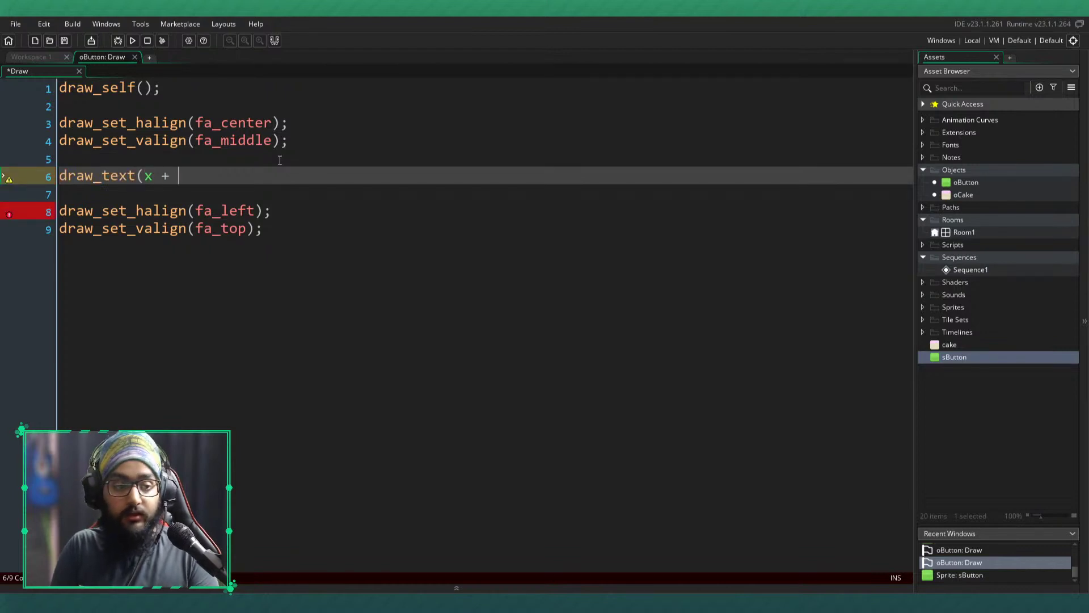
pyautogui.write('sprite_width / 2,')
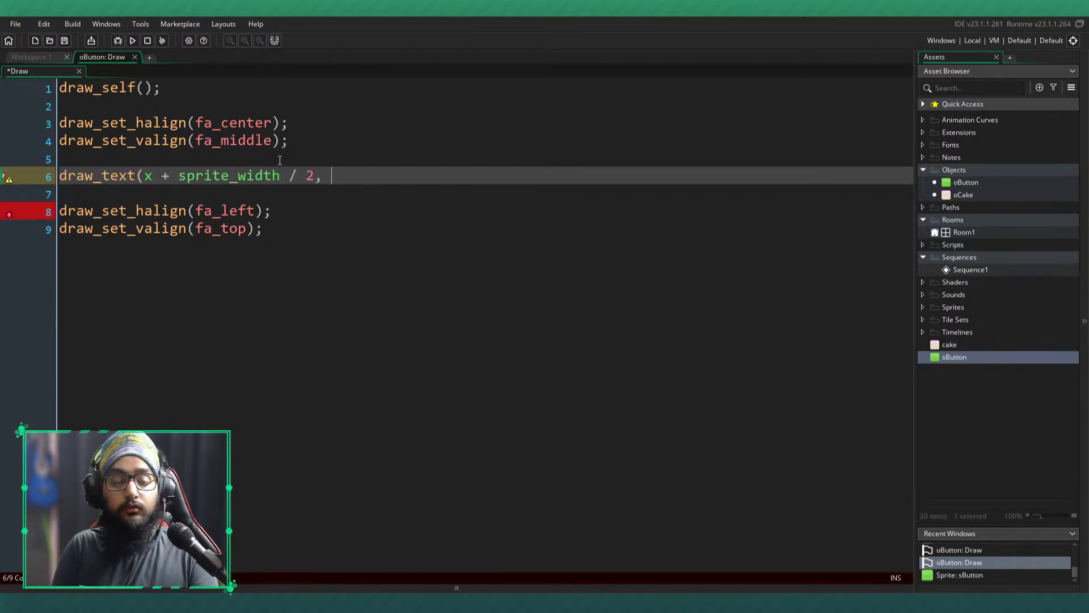
pyautogui.hotkey('ctrl', 's')
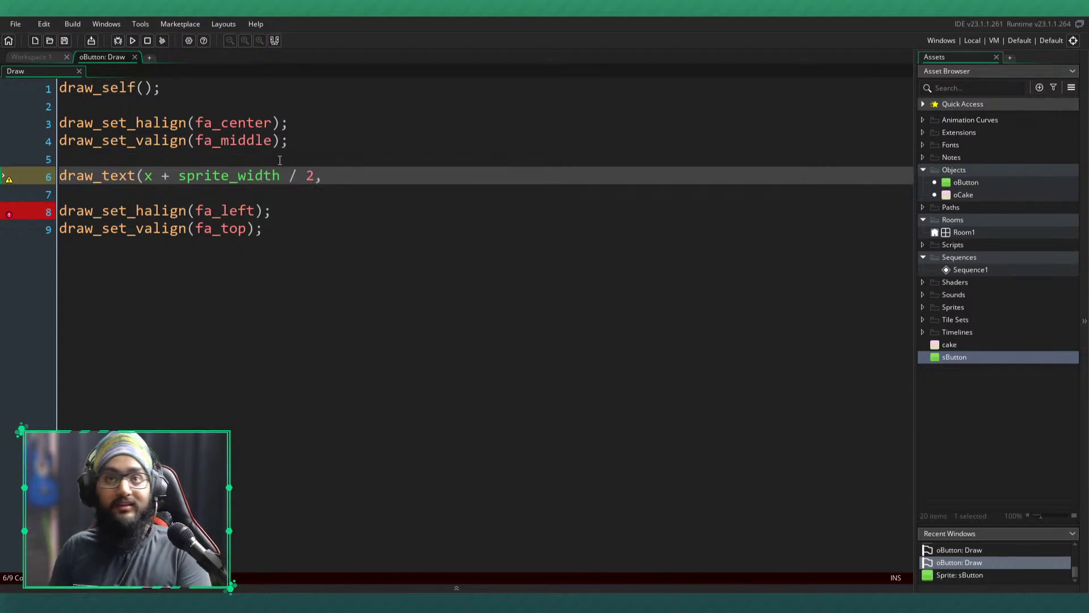
# - Complete the draw_text call with y + sprite_height / 2 as the vertical position and title as the text, and save
pyautogui.write(', y +')
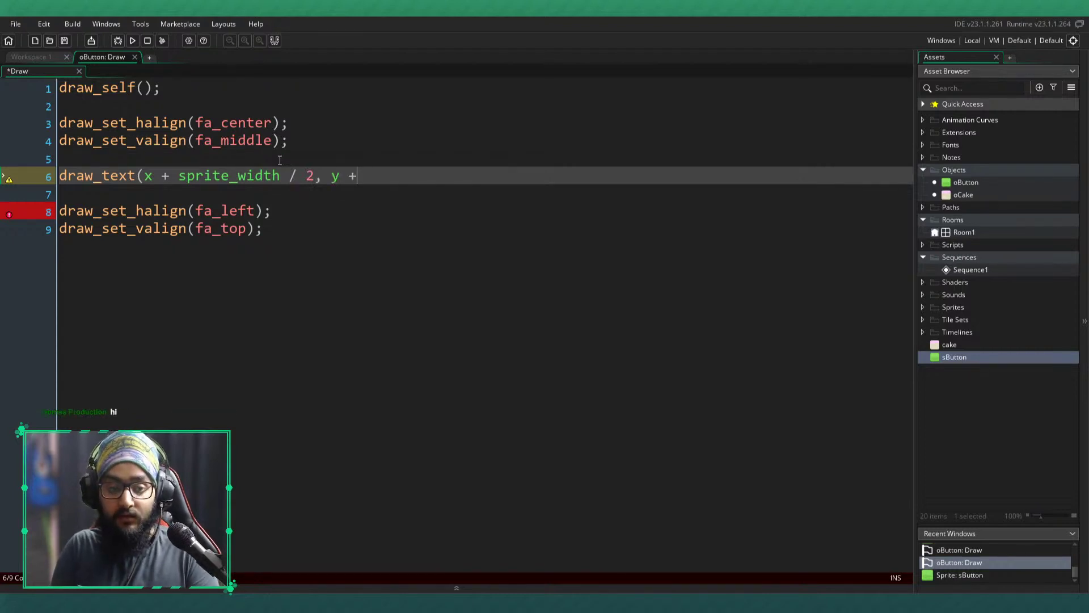
pyautogui.write(' sprite_height / 2')
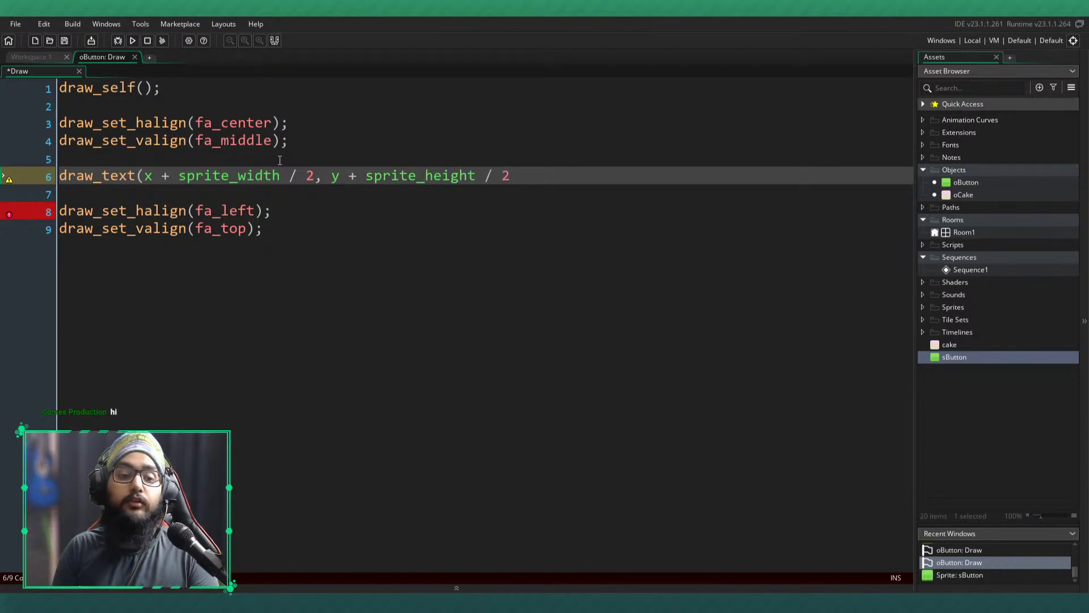
pyautogui.hotkey('ctrl', 's')
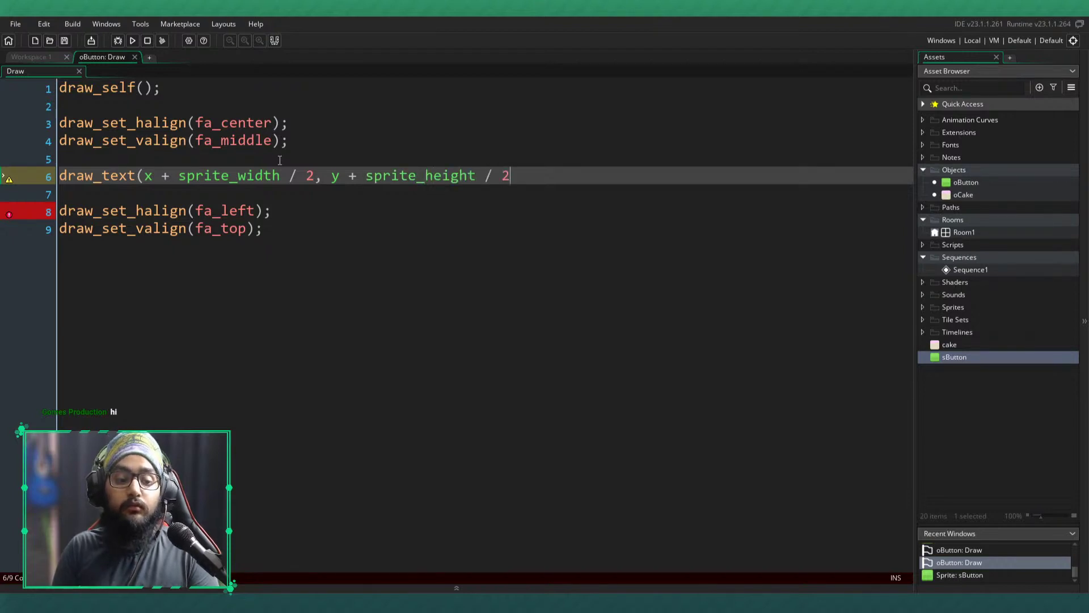
pyautogui.write(',')
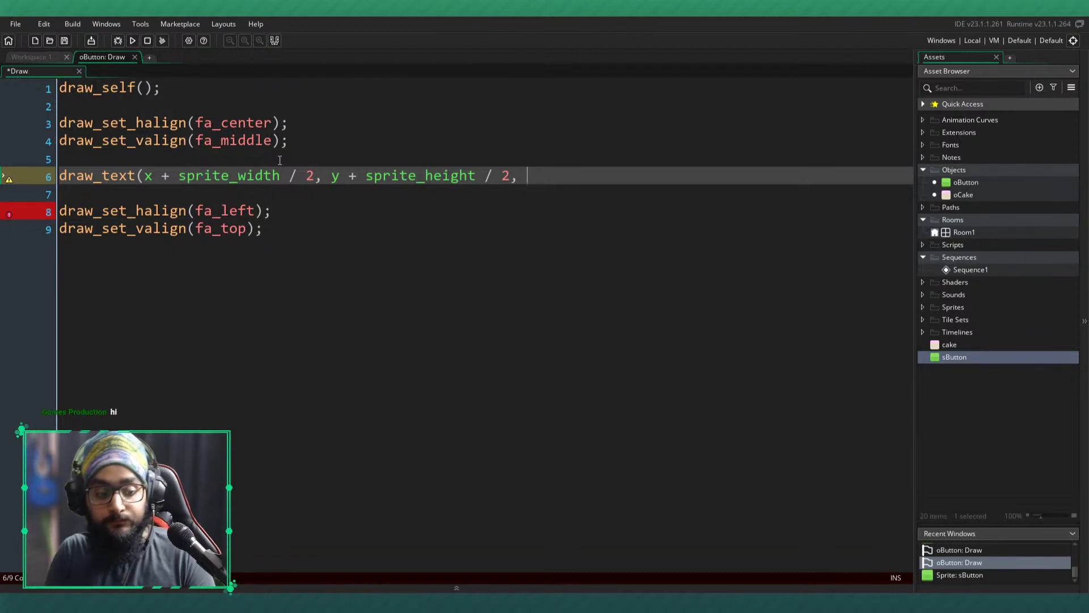
pyautogui.write('title);')
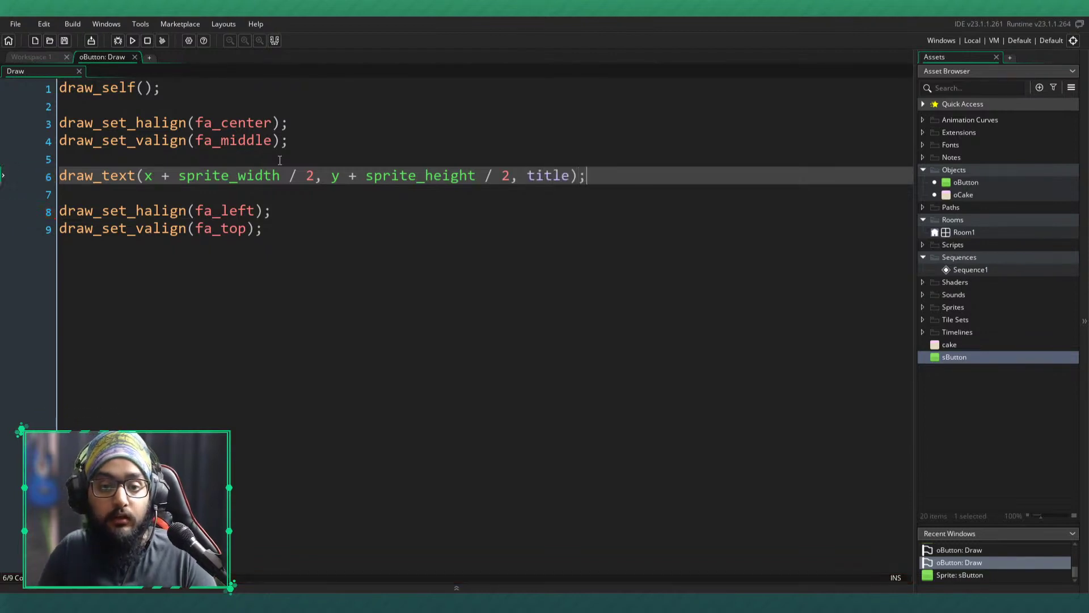
# - Check the title variable in oButton's variable definitions, and return to its Draw code
pyautogui.moveTo(571, 175); pyautogui.dragTo(527, 175)
pyautogui.click(29, 56)
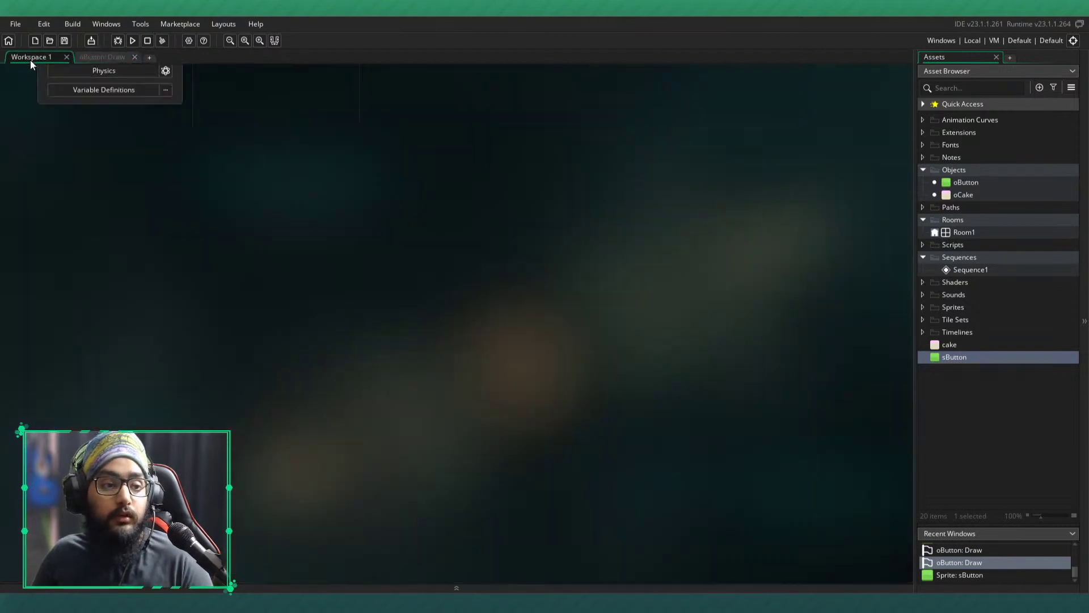
pyautogui.scroll(5, 178, 131)
pyautogui.click(131, 369)
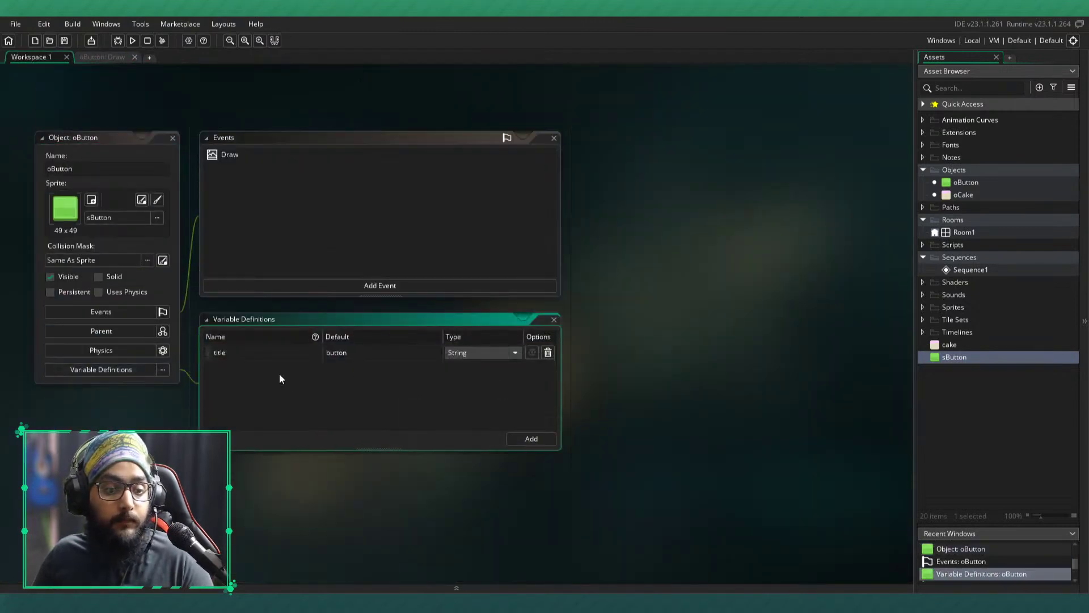
pyautogui.click(108, 58)
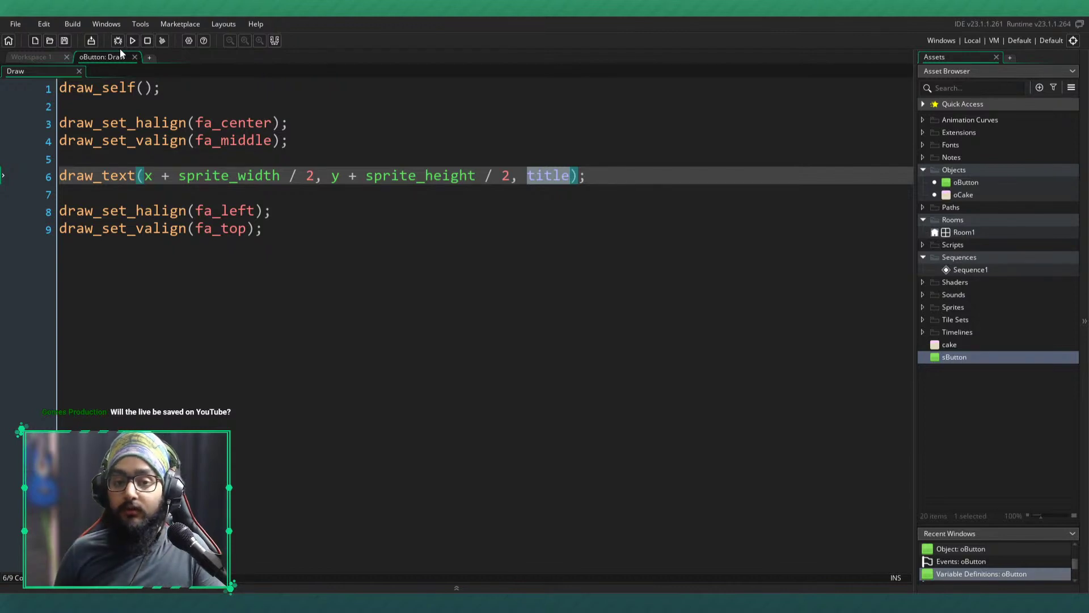
# - Run the game to check the title text on the stretched buttons, and close the game window
pyautogui.click(322, 193)
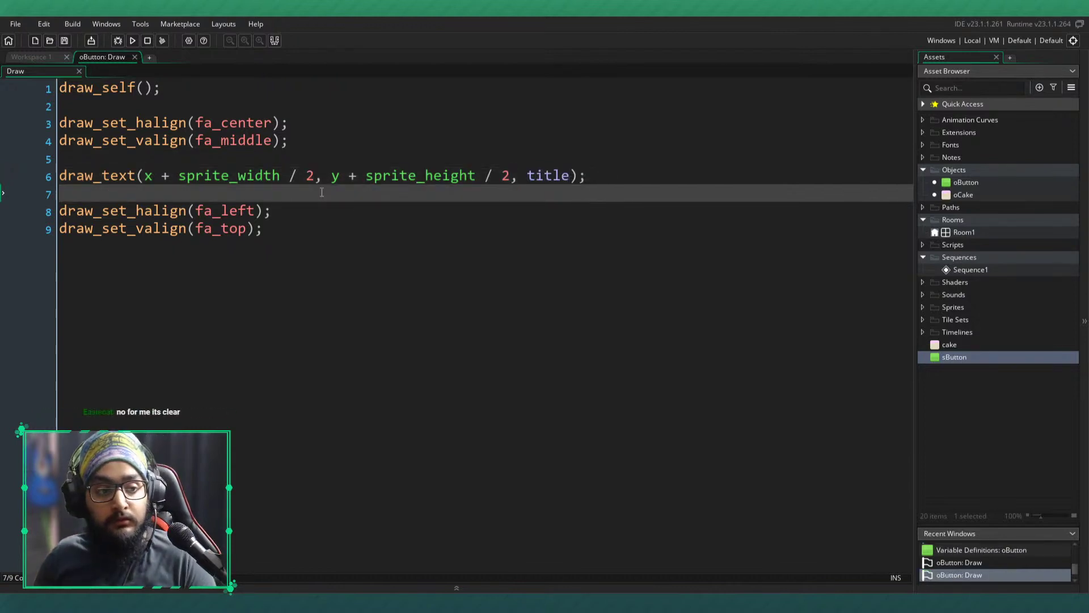
pyautogui.click(331, 179)
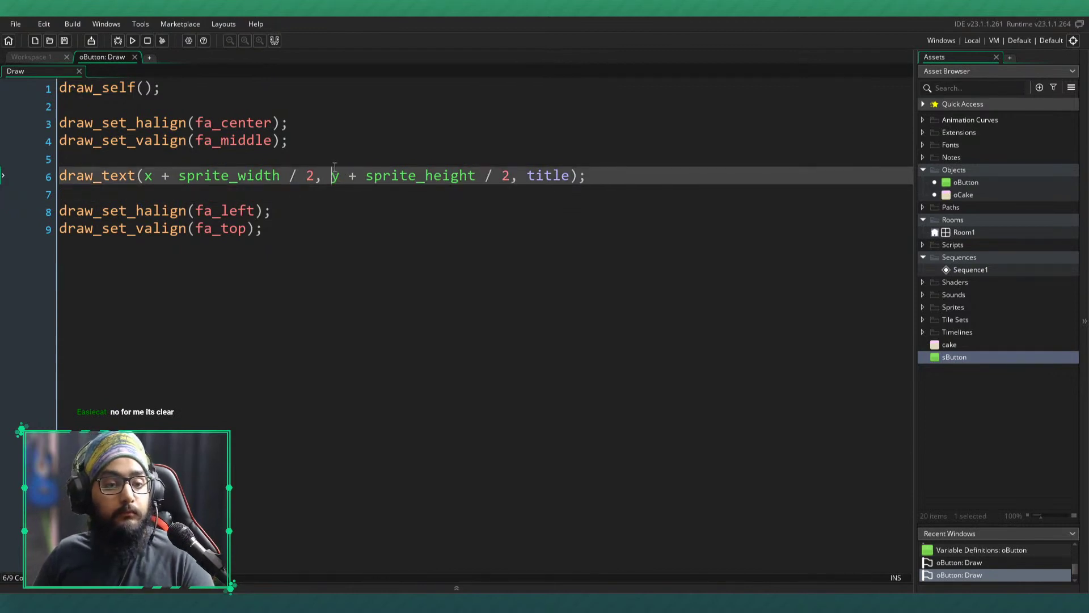
pyautogui.click(336, 164)
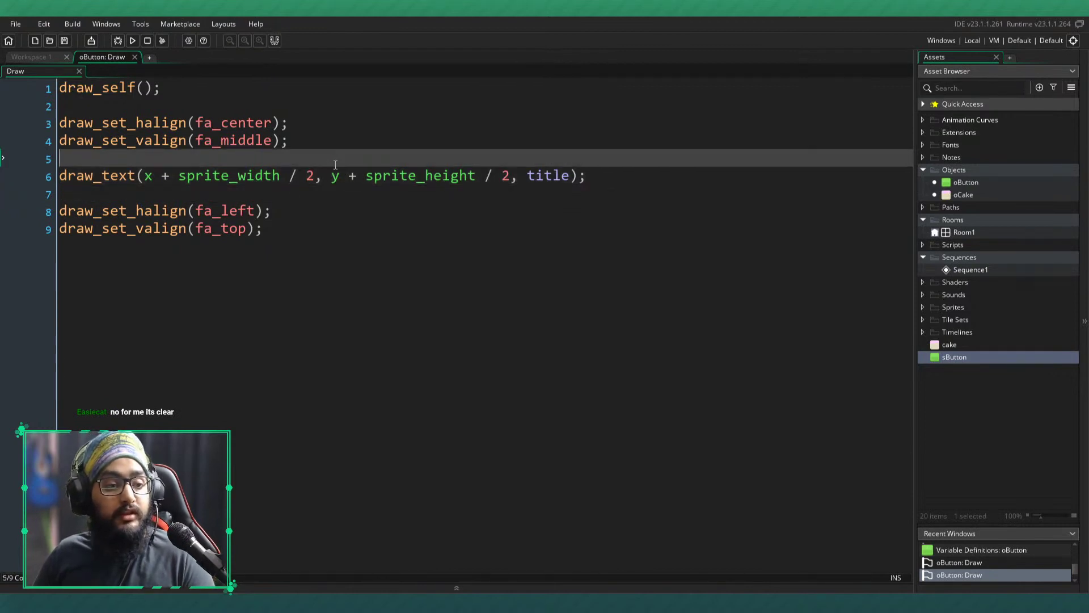
pyautogui.click(132, 41)
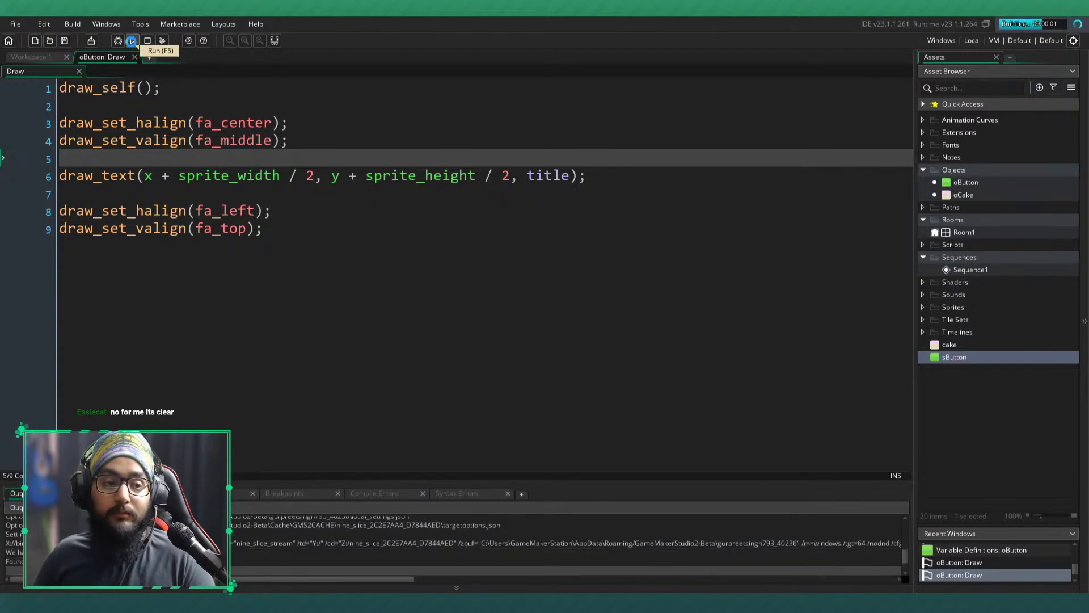
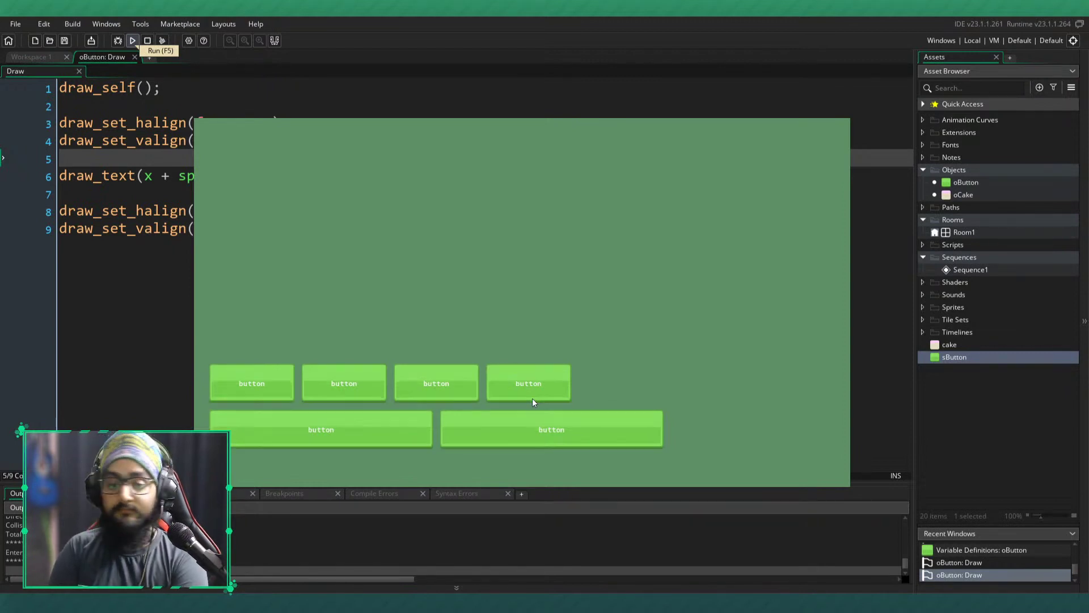
pyautogui.click(839, 110)
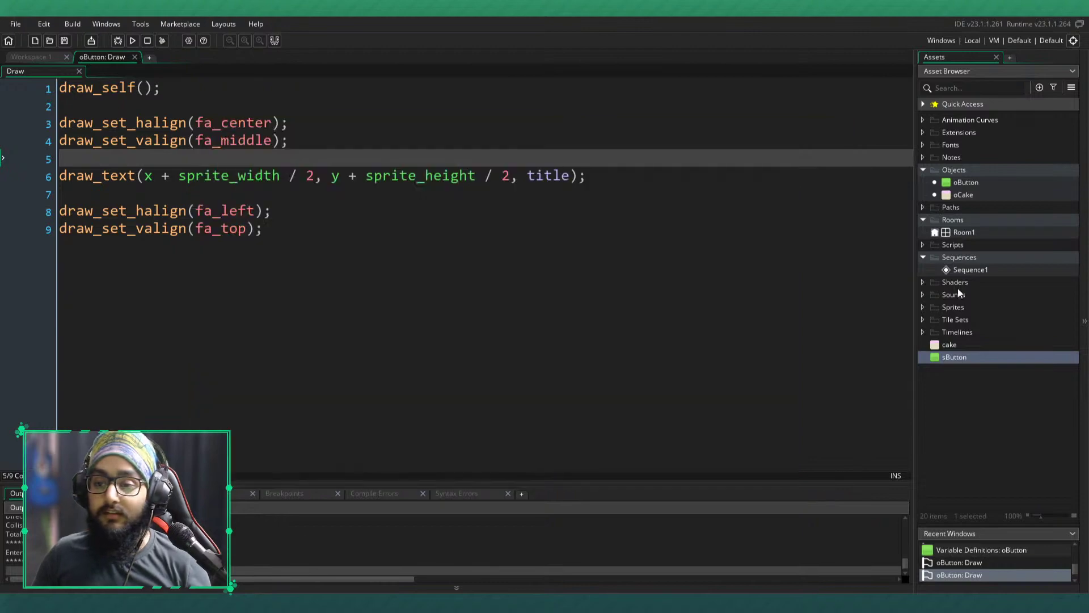
# - Look at the sButton sprite, rerun the game to view the button labels, and close the game window
pyautogui.doubleClick(954, 356)
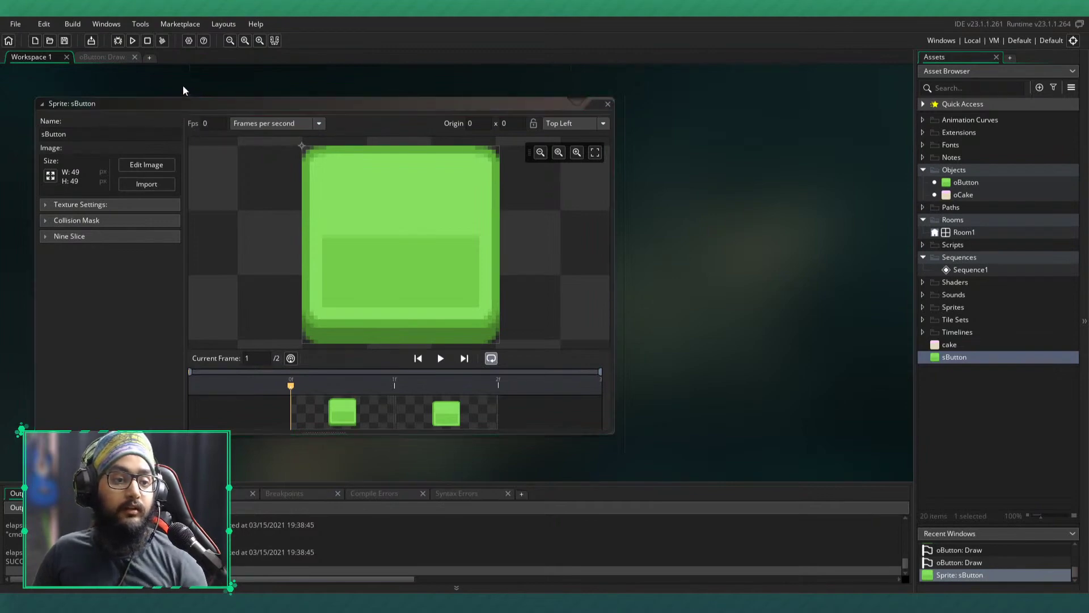
pyautogui.click(133, 40)
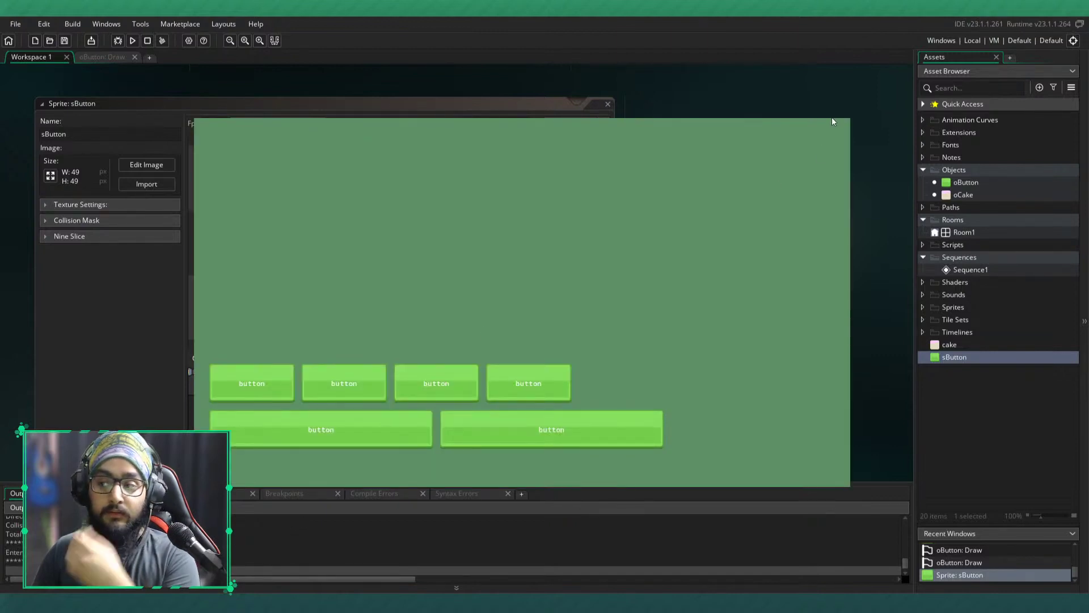
pyautogui.click(832, 118)
# - In oButton's Draw code, add draw_set_color(c_black); on the line directly above the draw_text call
pyautogui.click(101, 58)
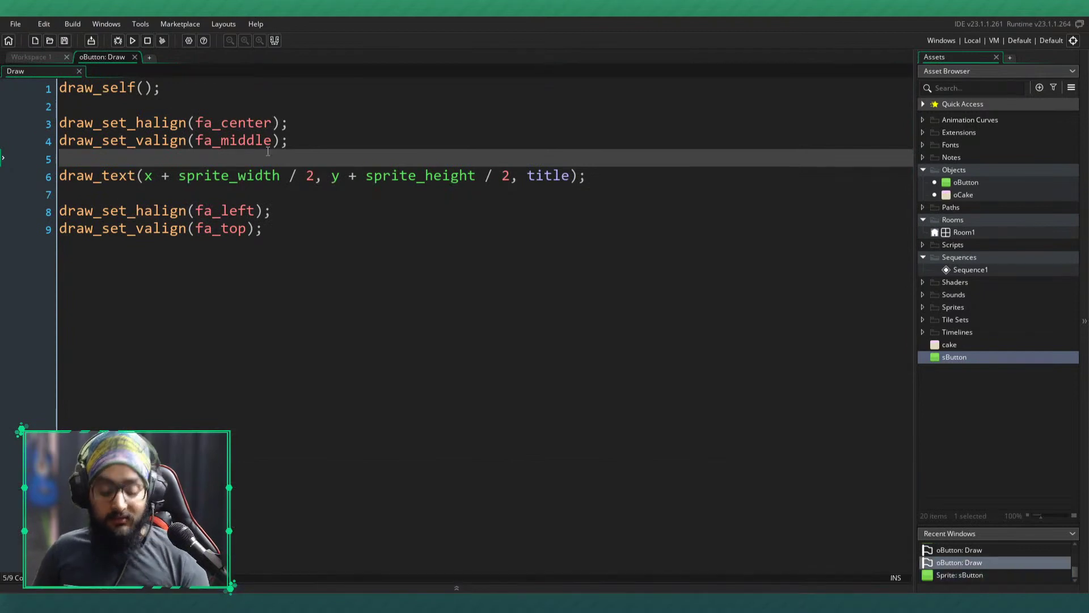
pyautogui.press('Return')
pyautogui.write('draw_set')
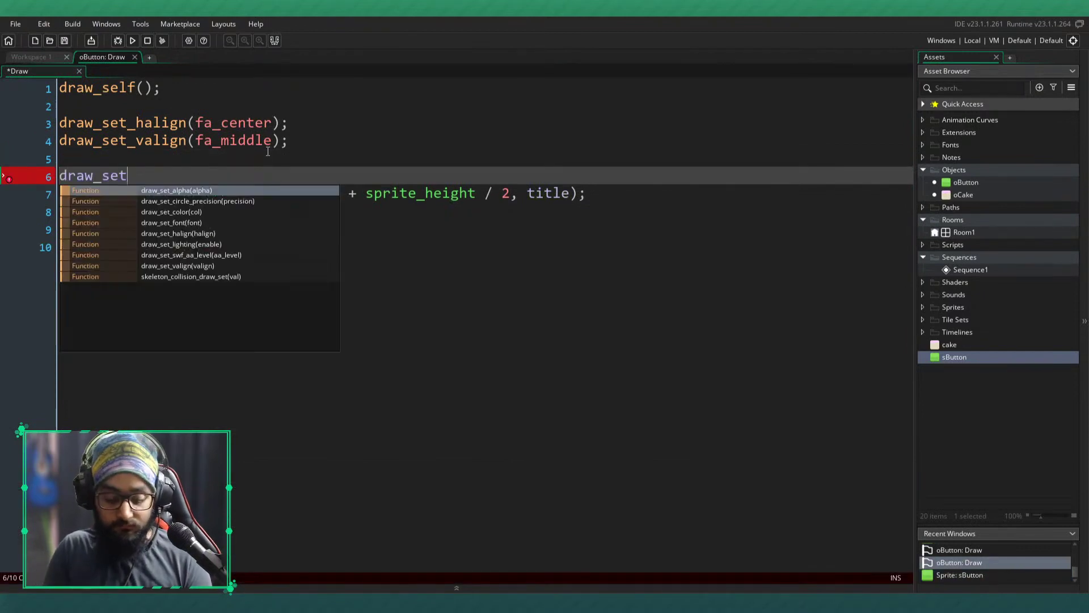
pyautogui.write('_')
pyautogui.write('co')
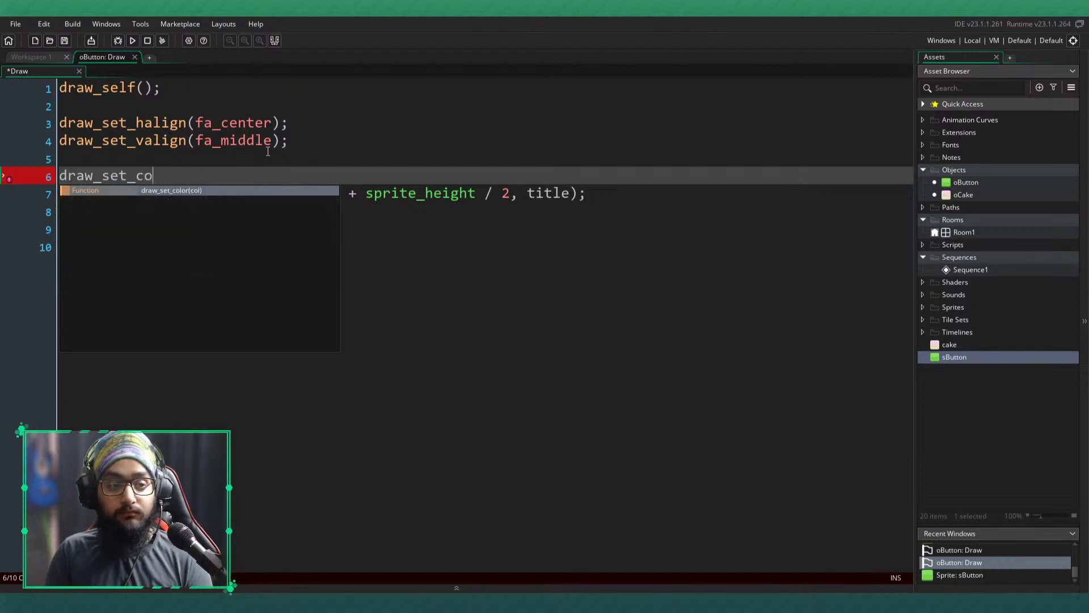
pyautogui.write('lor(c-black);')
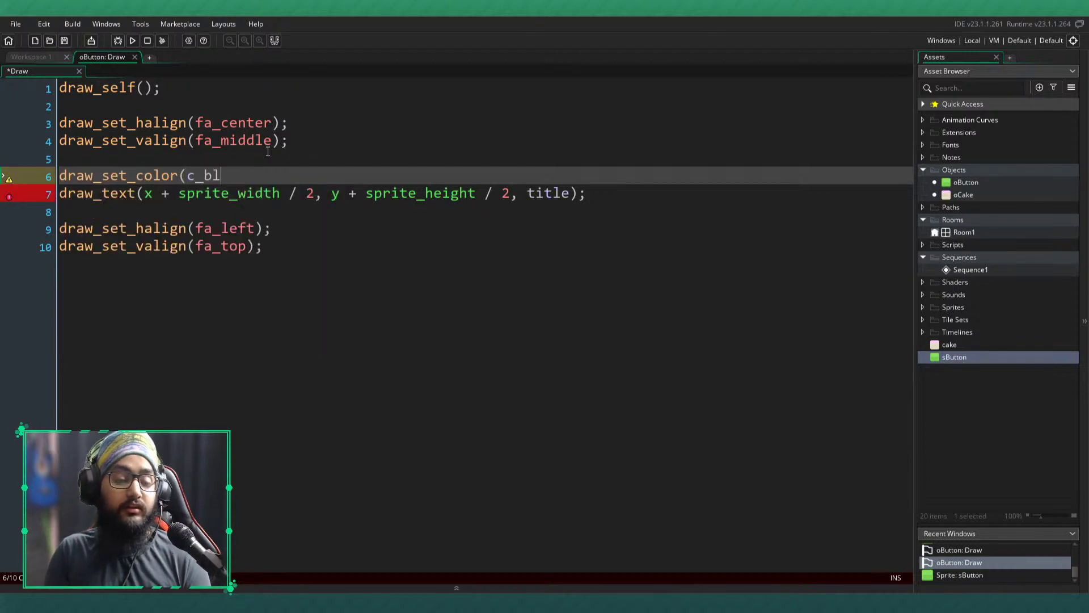
# - Copy the colour line to directly below the draw_text call, change the copy to c_white, and save
pyautogui.hotkey('shift', 'Home')
pyautogui.hotkey('ctrl', 'c')
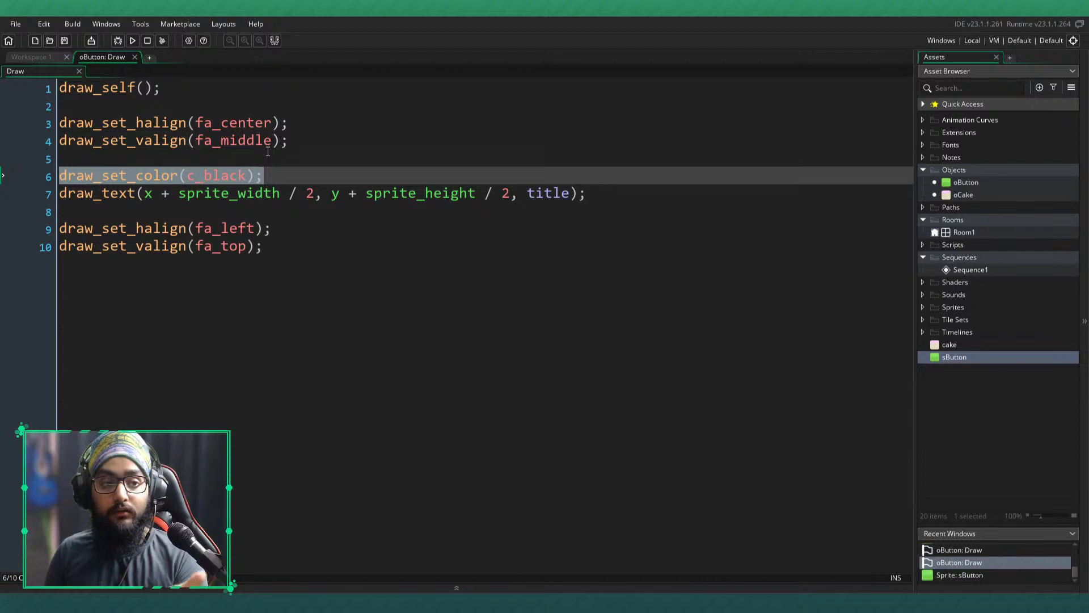
pyautogui.press('Down')
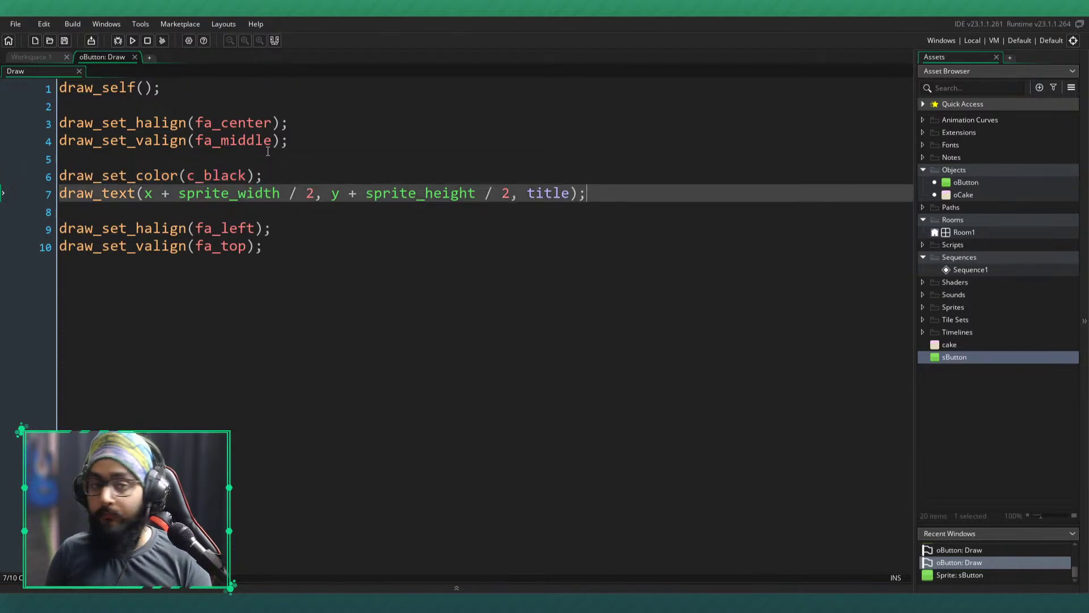
pyautogui.press('Return')
pyautogui.hotkey('ctrl', 'v')
pyautogui.moveTo(206, 218); pyautogui.dragTo(245, 214)
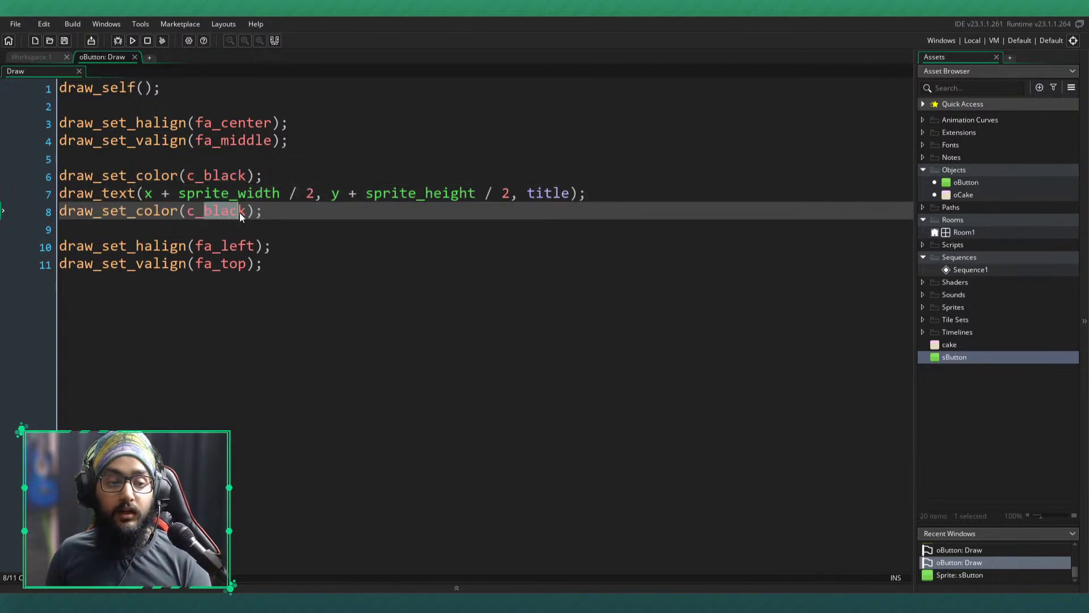
pyautogui.write('white')
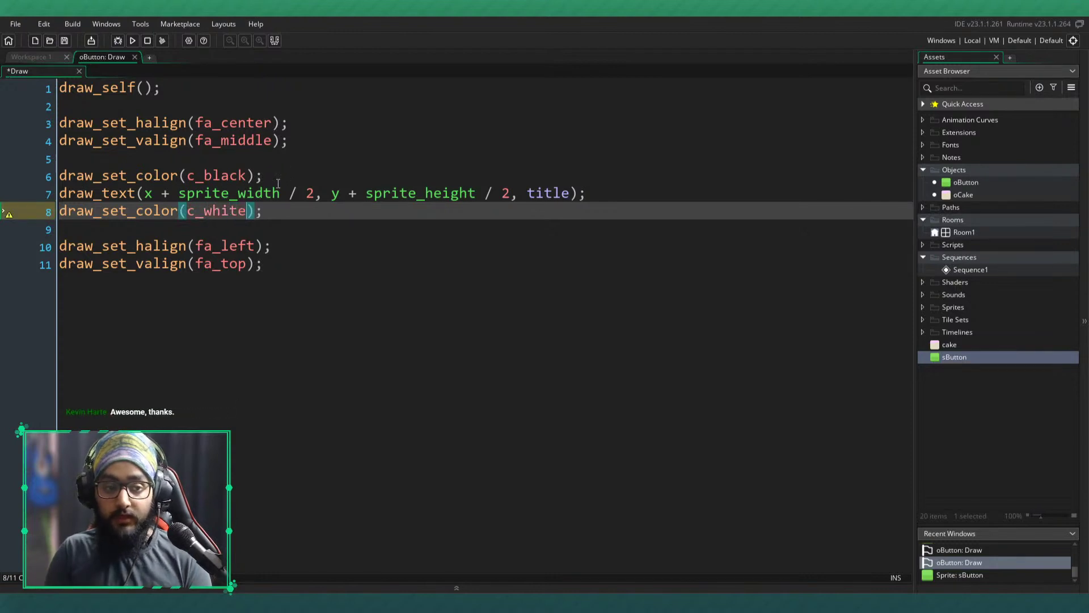
pyautogui.click(278, 212)
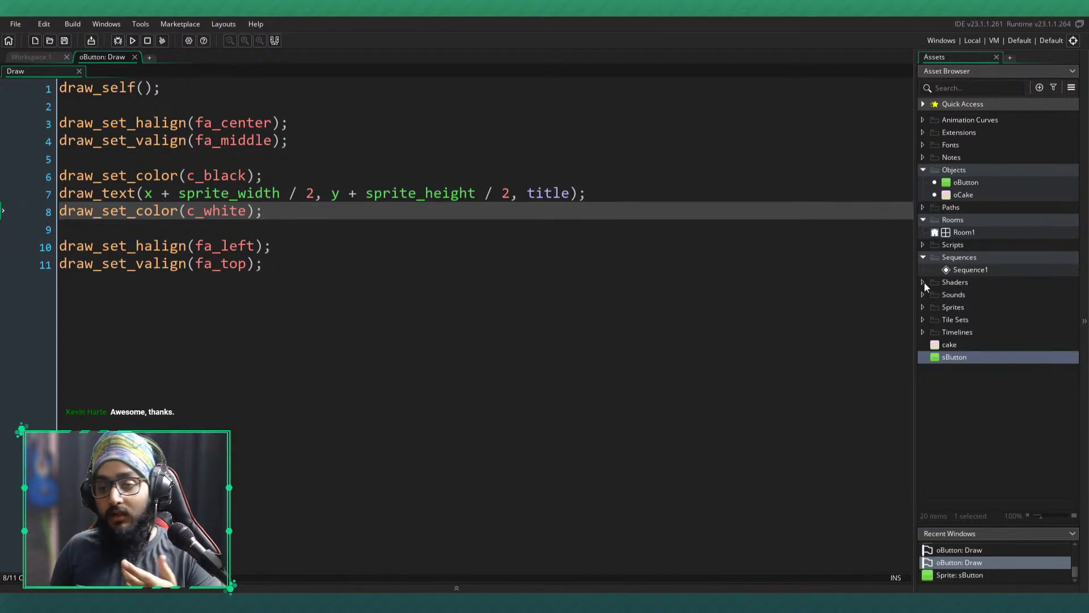
# - Create a new font asset in the Fonts group
pyautogui.click(933, 145)
pyautogui.click(1039, 87)
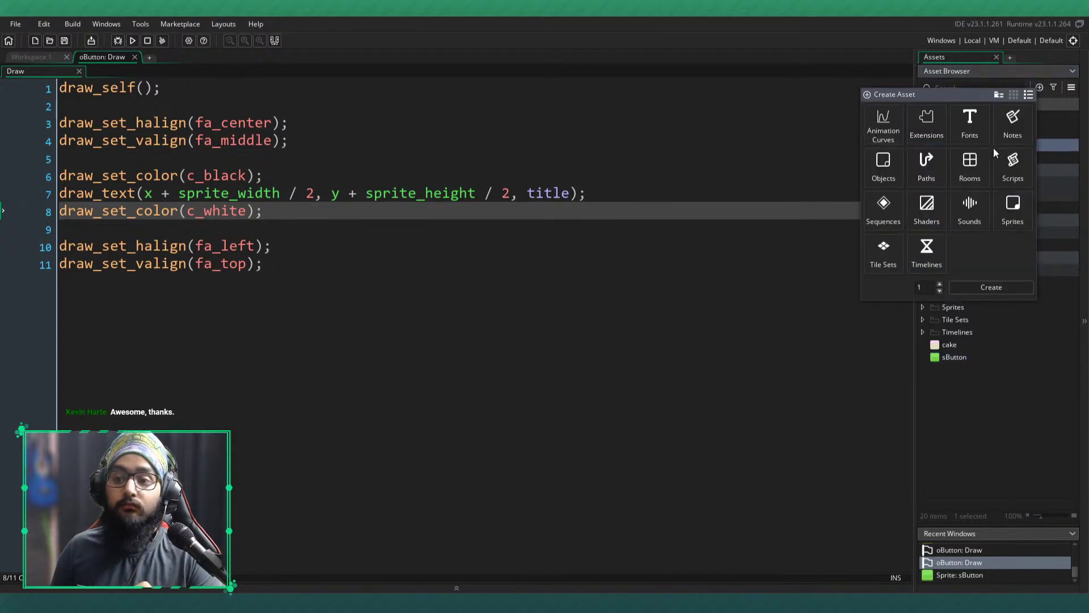
pyautogui.doubleClick(958, 135)
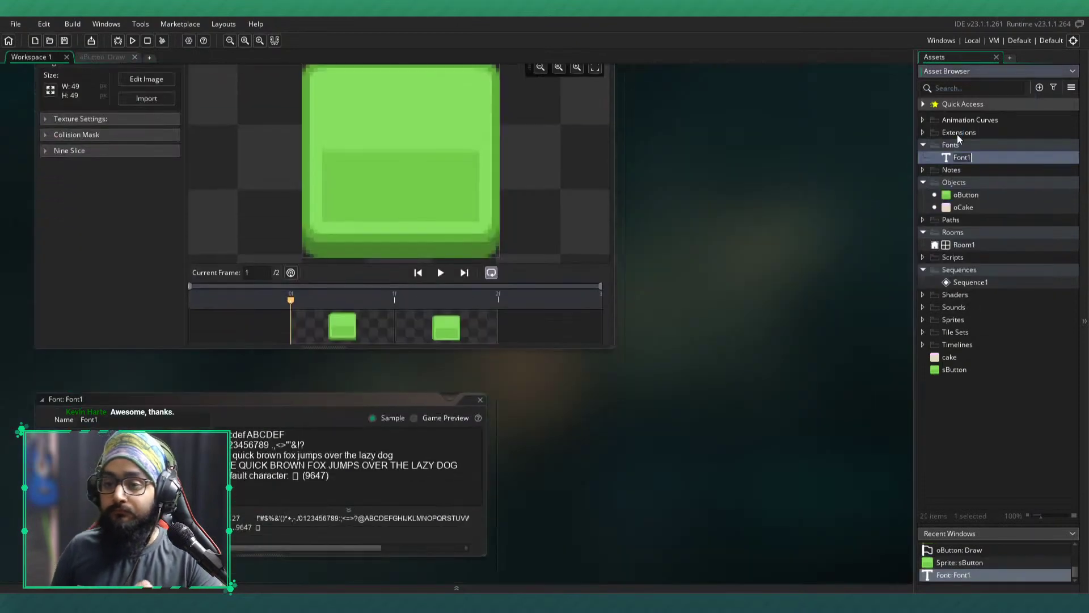
# - Set the typeface of the new Font1 asset to Bobcat
pyautogui.click(605, 206)
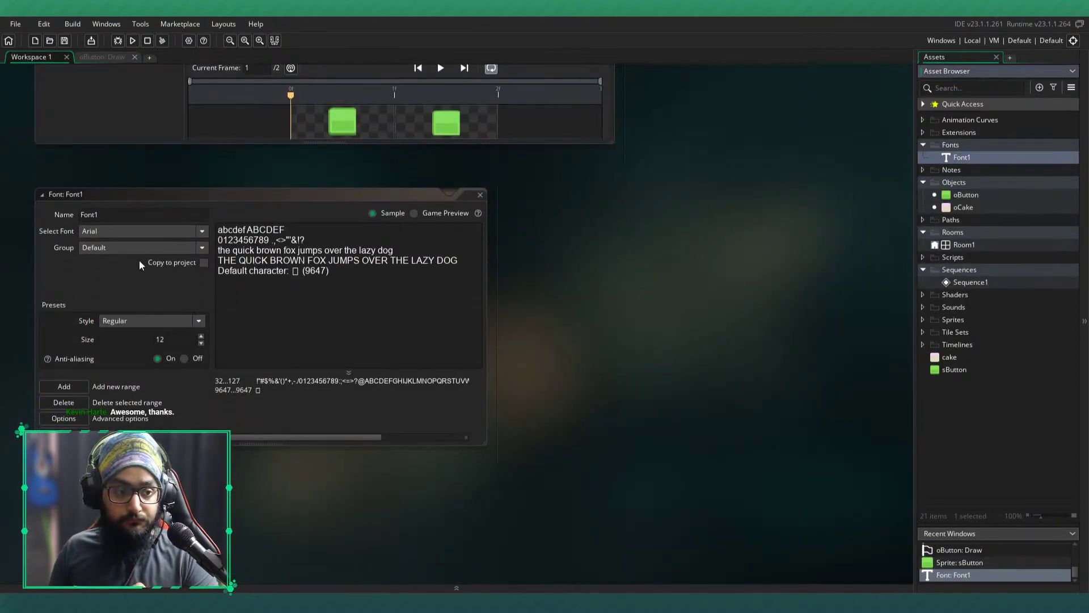
pyautogui.click(135, 232)
pyautogui.scroll(-10, 135, 290)
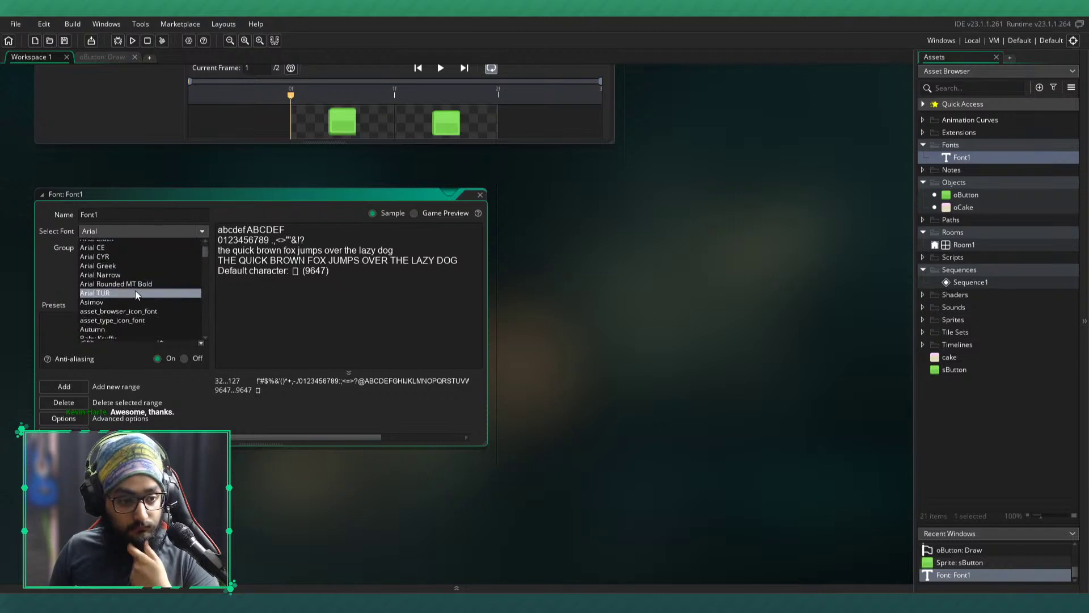
pyautogui.scroll(-10, 134, 291)
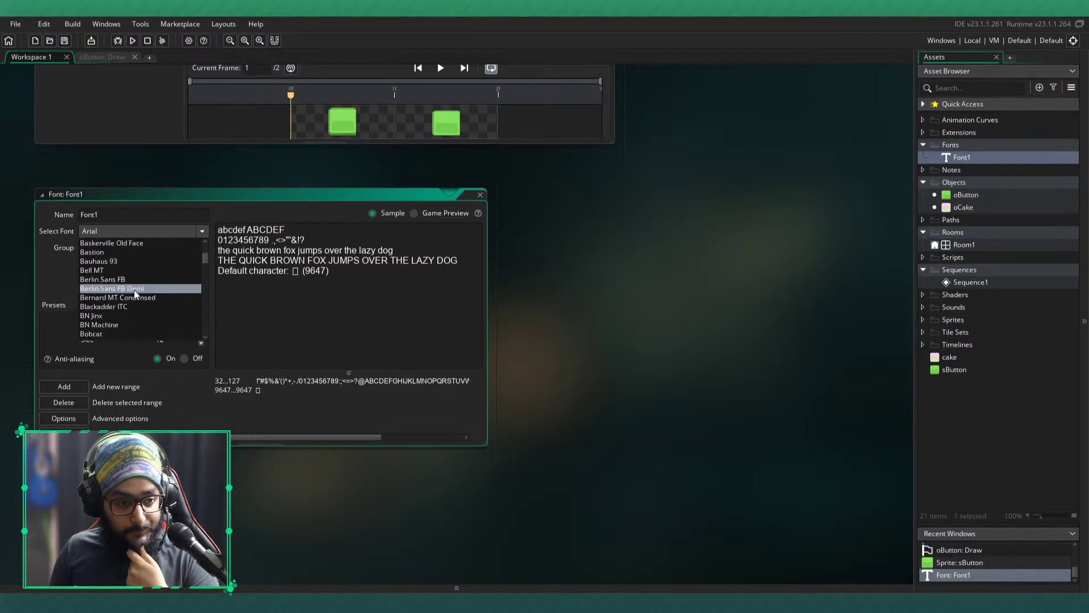
pyautogui.scroll(5, 134, 293)
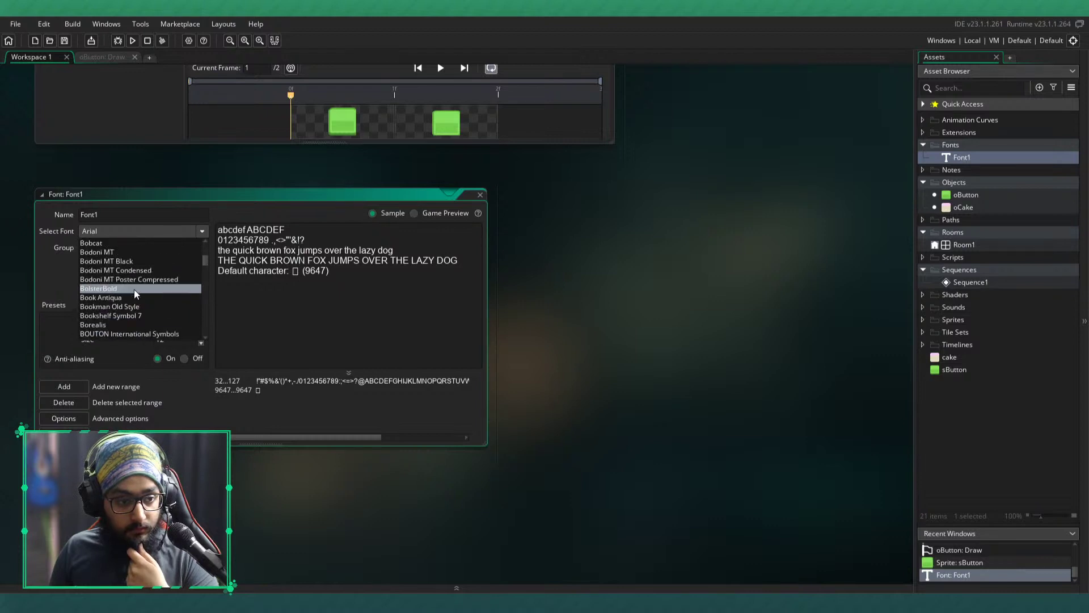
pyautogui.scroll(4, 133, 289)
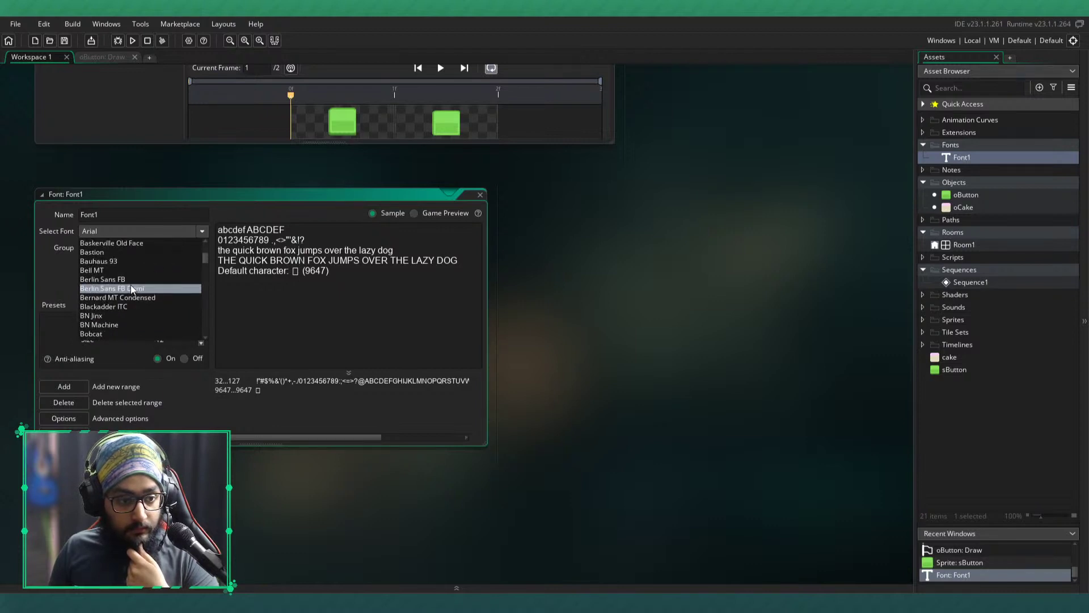
pyautogui.scroll(3, 131, 285)
pyautogui.scroll(-1, 130, 285)
pyautogui.scroll(-1, 130, 285)
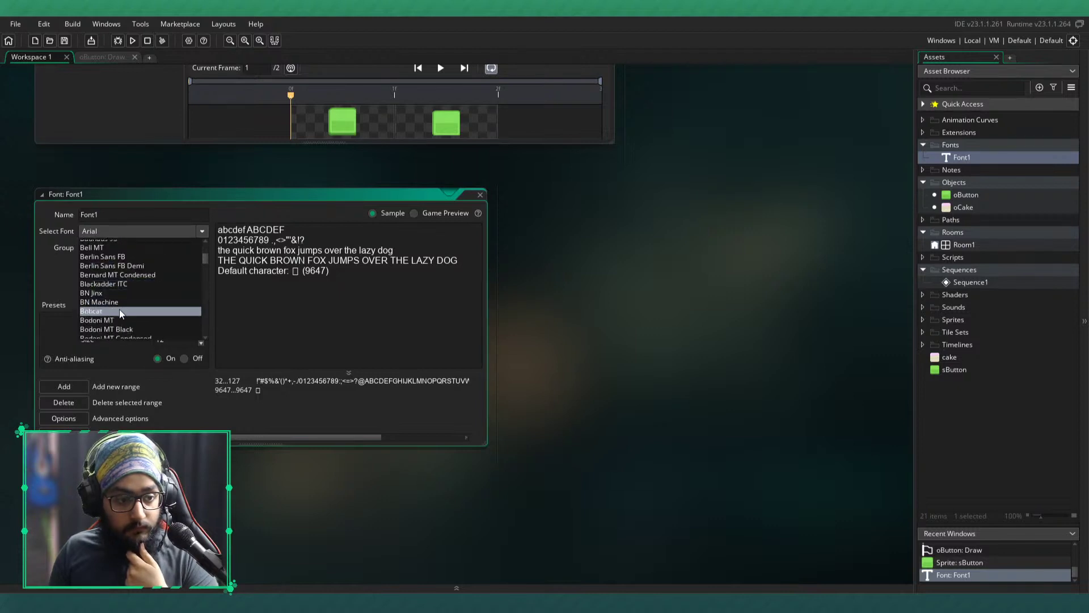
pyautogui.click(119, 311)
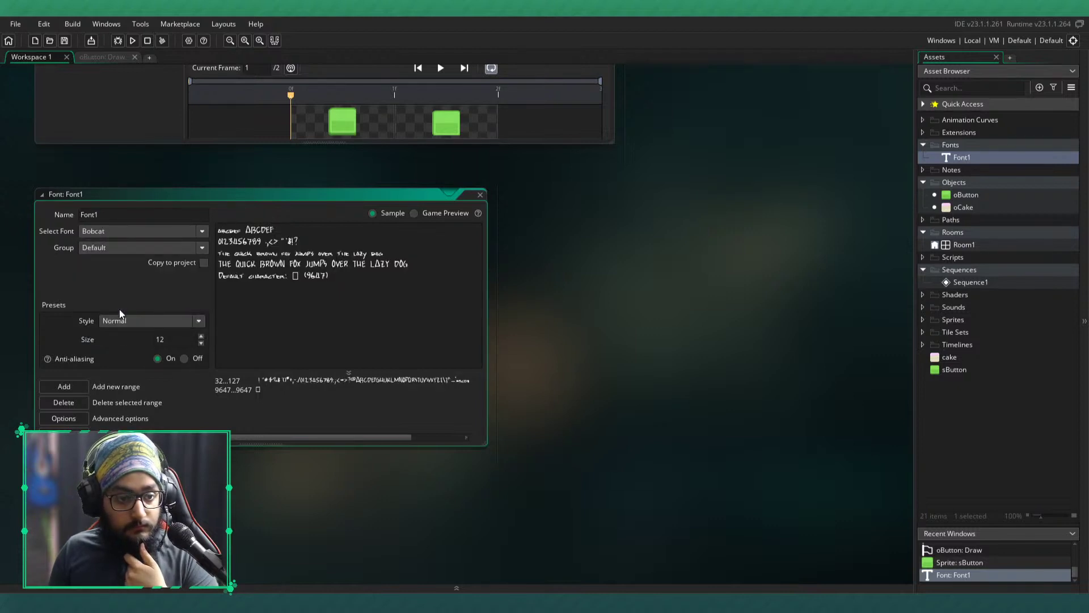
# - Browse the available typefaces for a replacement for Bobcat in the Font1 asset
pyautogui.click(138, 231)
pyautogui.scroll(20, 122, 294)
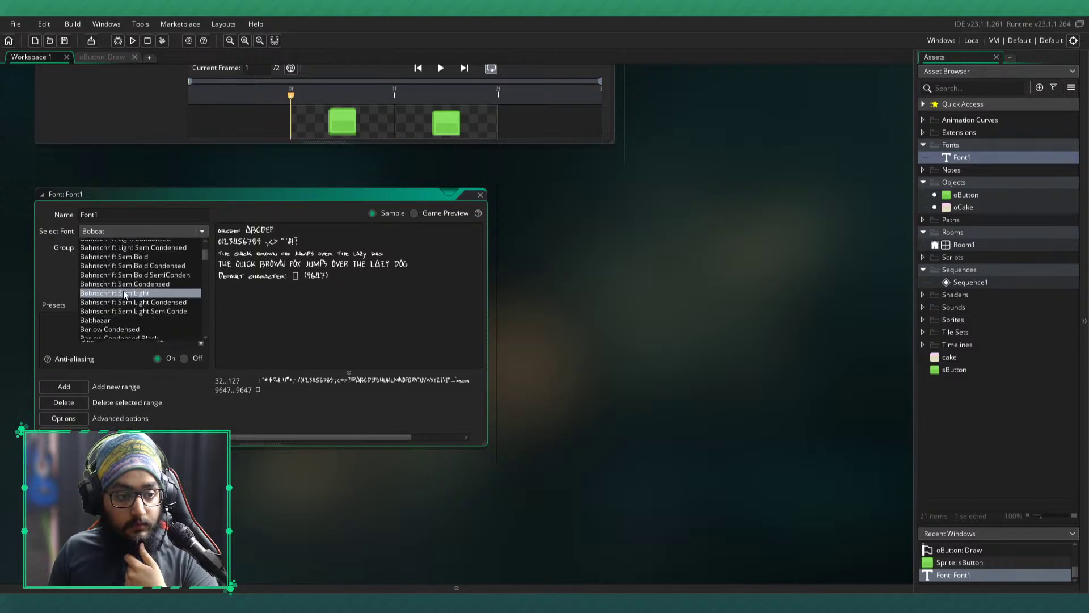
# - Set Font1 to the Bahnschrift SemiBold typeface at size 18
pyautogui.scroll(-8, 124, 291)
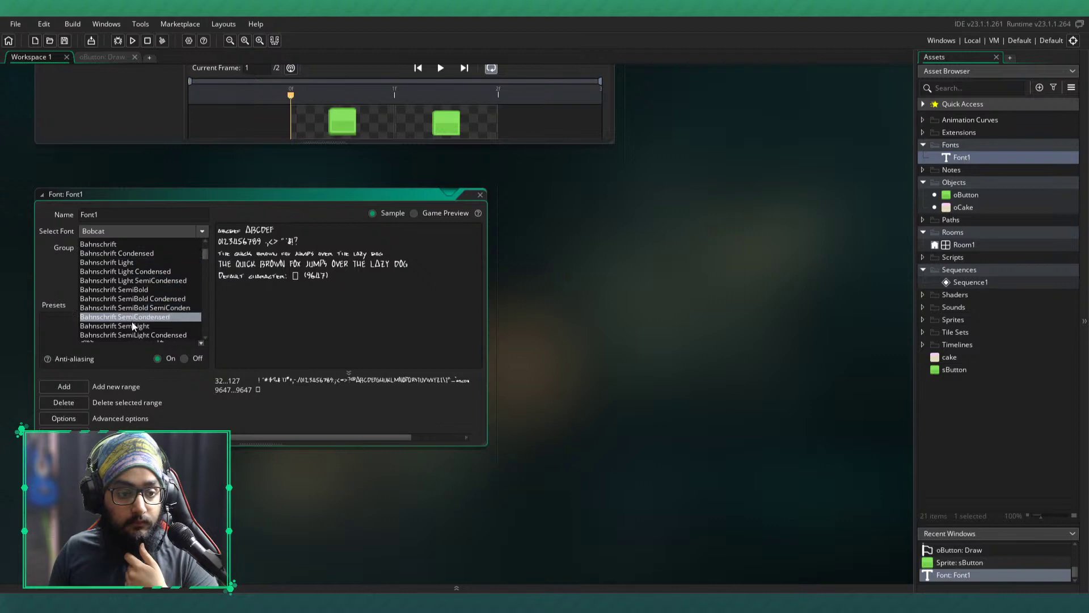
pyautogui.click(134, 290)
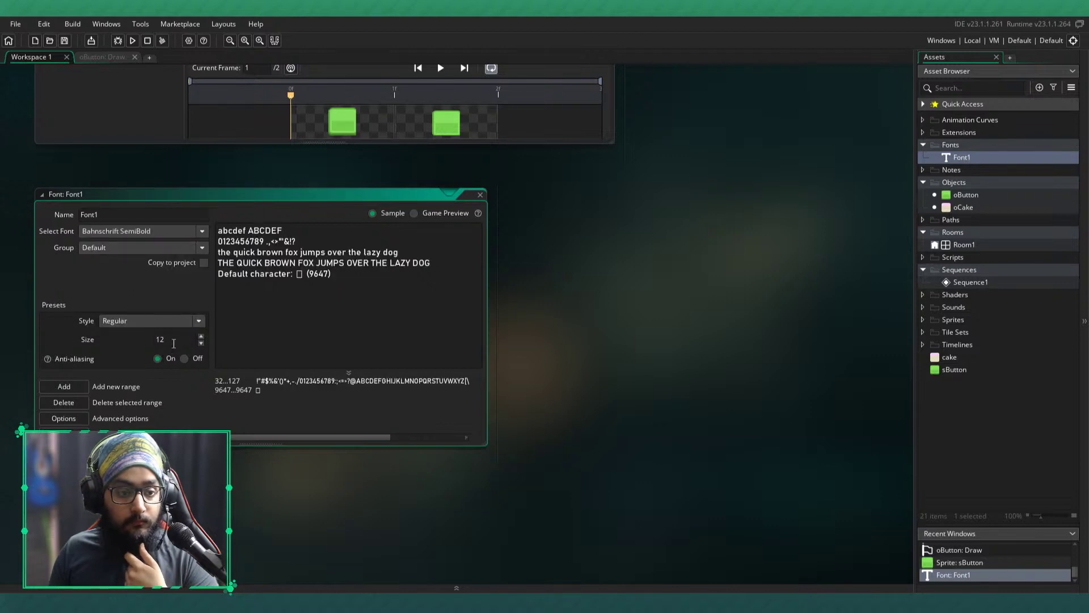
pyautogui.write('18')
pyautogui.press('Return')
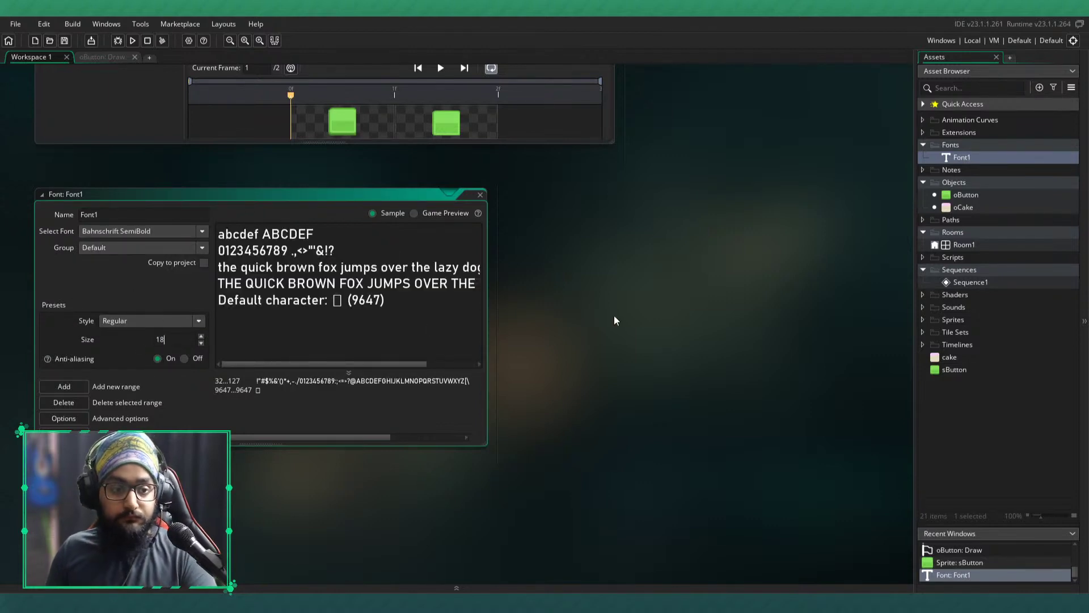
# - Insert draw_set_font(Font1); just above draw_set_color(c_black); in oButton's Draw event code and save
pyautogui.click(102, 58)
pyautogui.click(185, 161)
pyautogui.press('Return')
pyautogui.write('draw_set_fio')
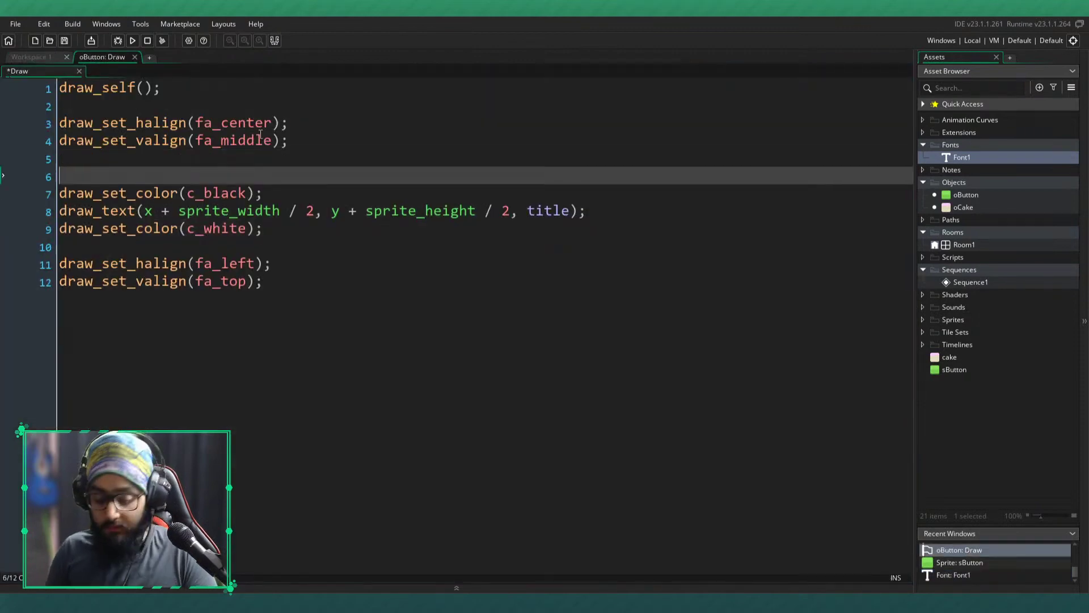
pyautogui.press('BackSpace')
pyautogui.press('BackSpace')
pyautogui.write('ont(Font1);')
pyautogui.hotkey('ctrl', 's')
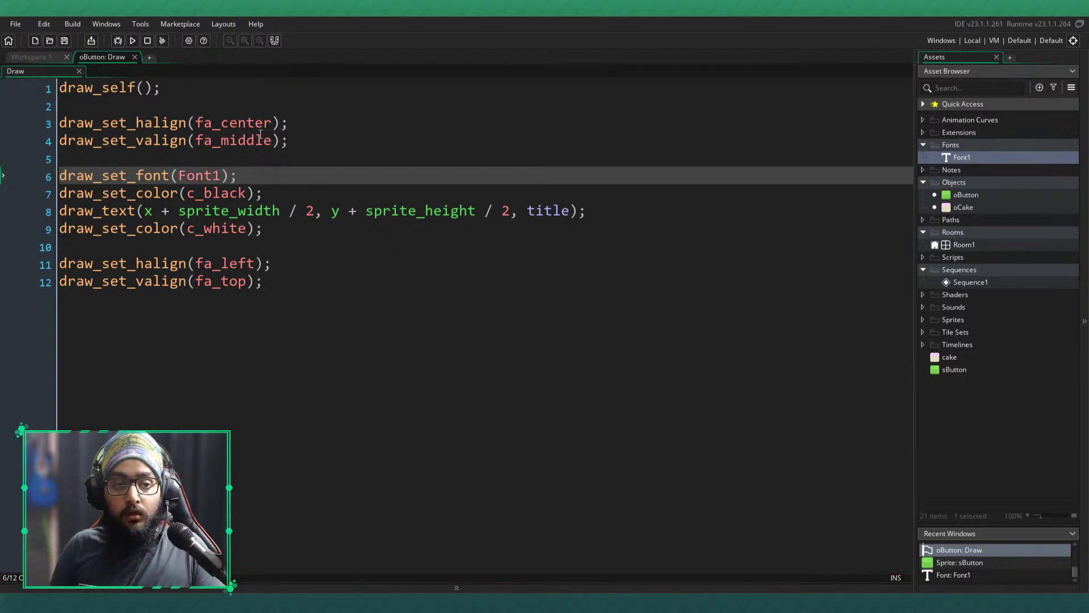
# - Run the game to check the font on the button labels, close it and collapse the output area
pyautogui.click(131, 41)
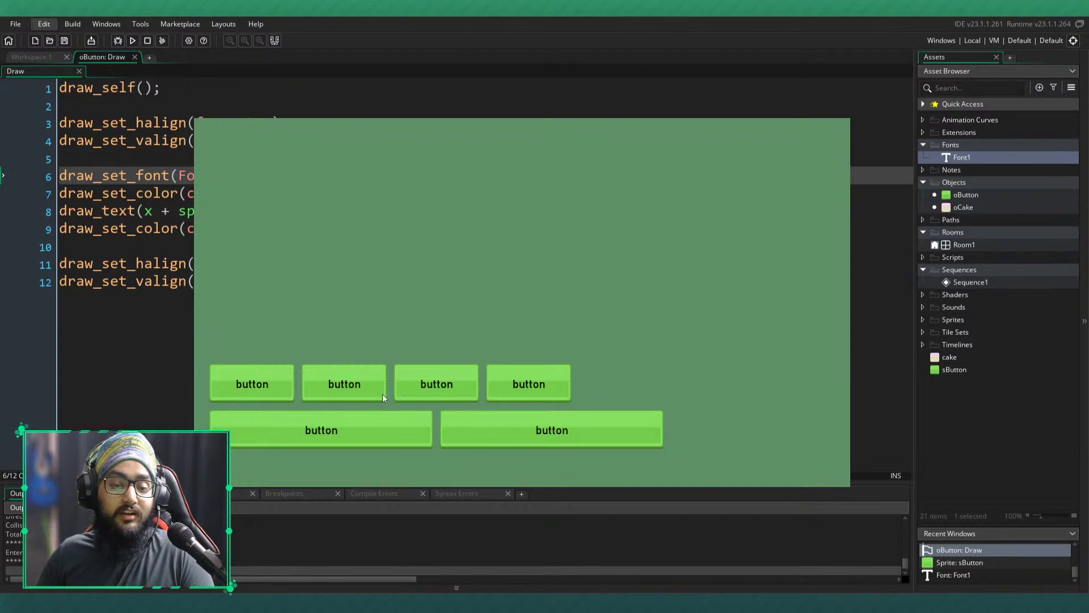
pyautogui.click(837, 110)
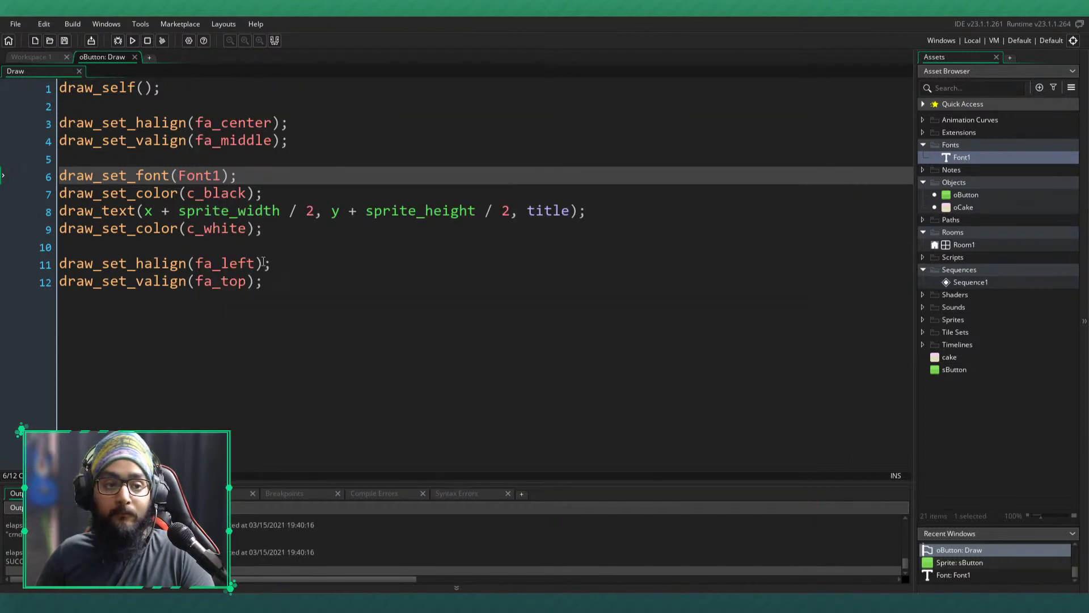
pyautogui.click(484, 587)
# - Add a Create event and a Begin Step event to oButton
pyautogui.rightClick(412, 260)
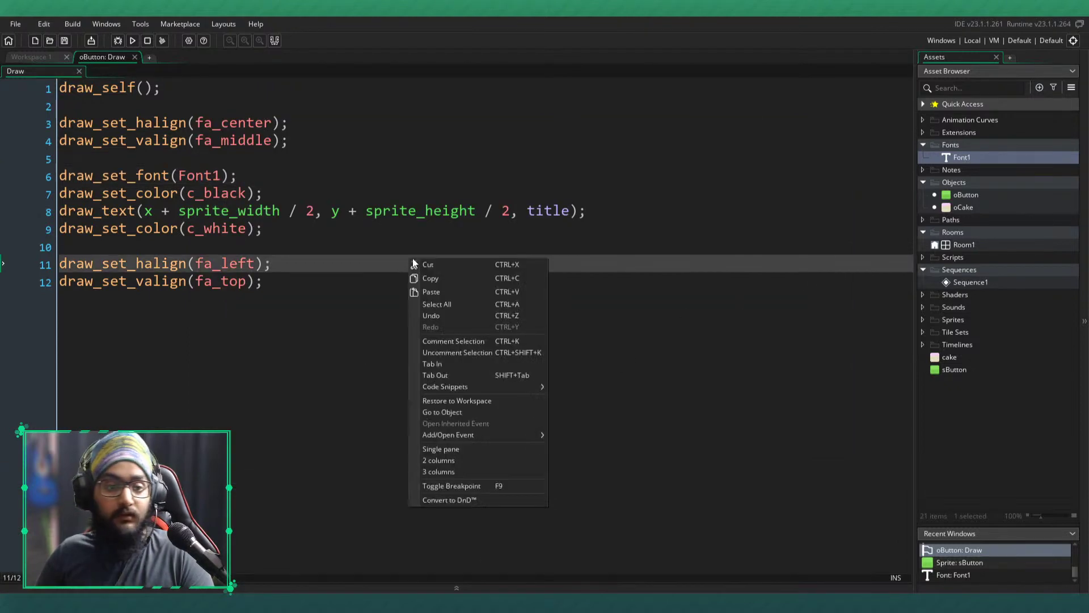
pyautogui.moveTo(498, 434)
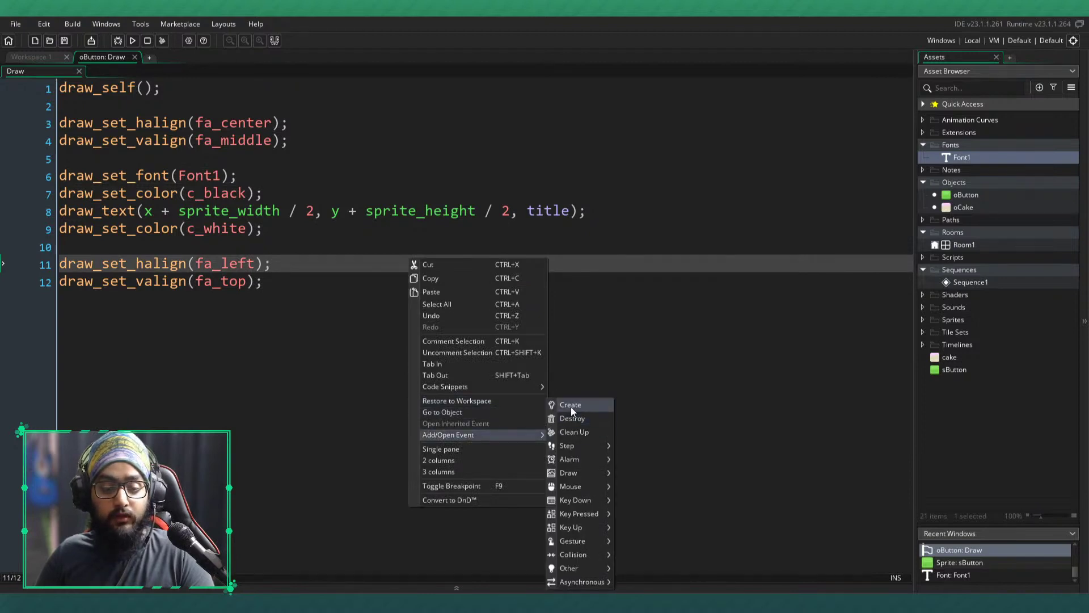
pyautogui.click(610, 405)
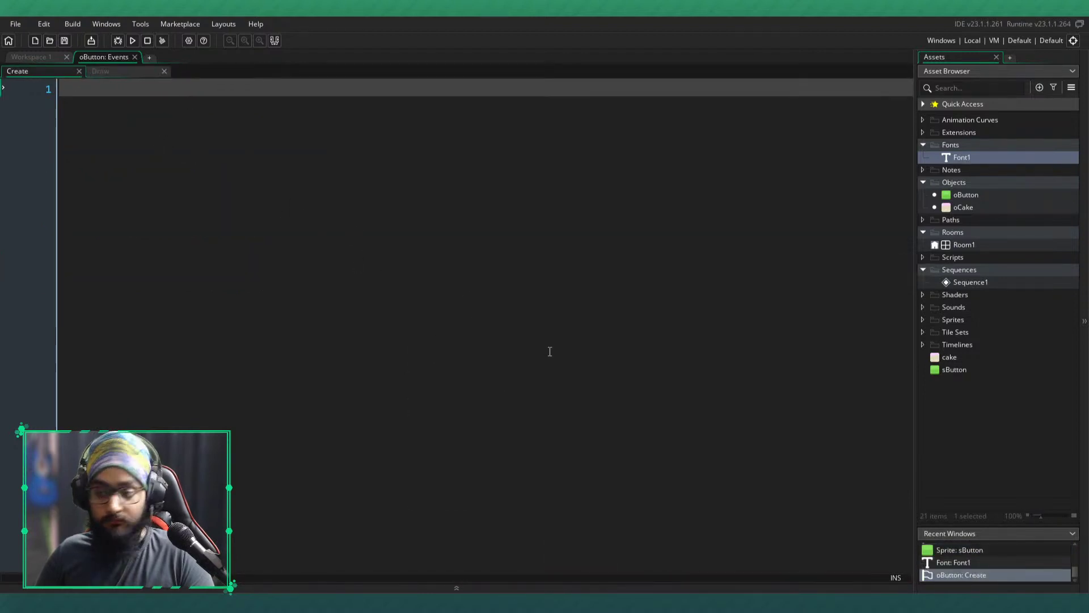
pyautogui.rightClick(495, 260)
pyautogui.moveTo(570, 438)
pyautogui.moveTo(662, 445)
pyautogui.click(717, 456)
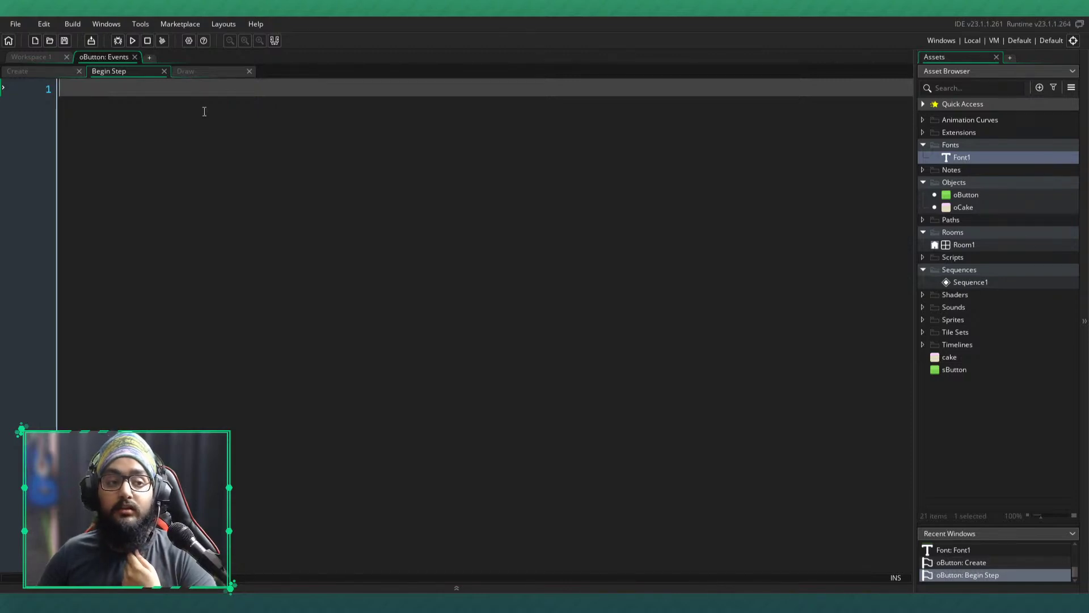
# - Write image_index = 0; in oButton's Create event and save
pyautogui.click(59, 72)
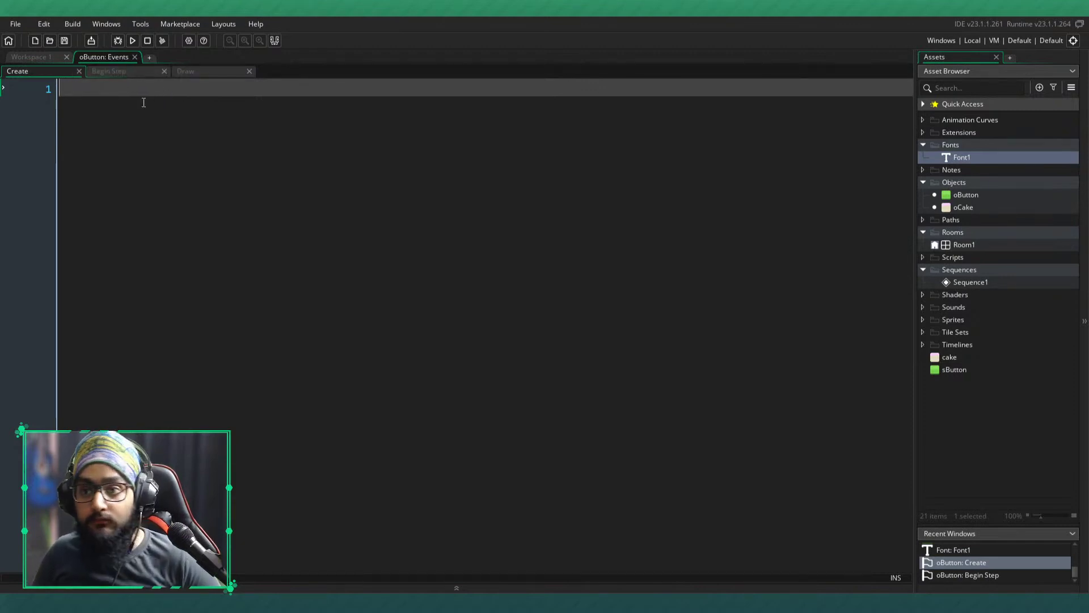
pyautogui.write('imag')
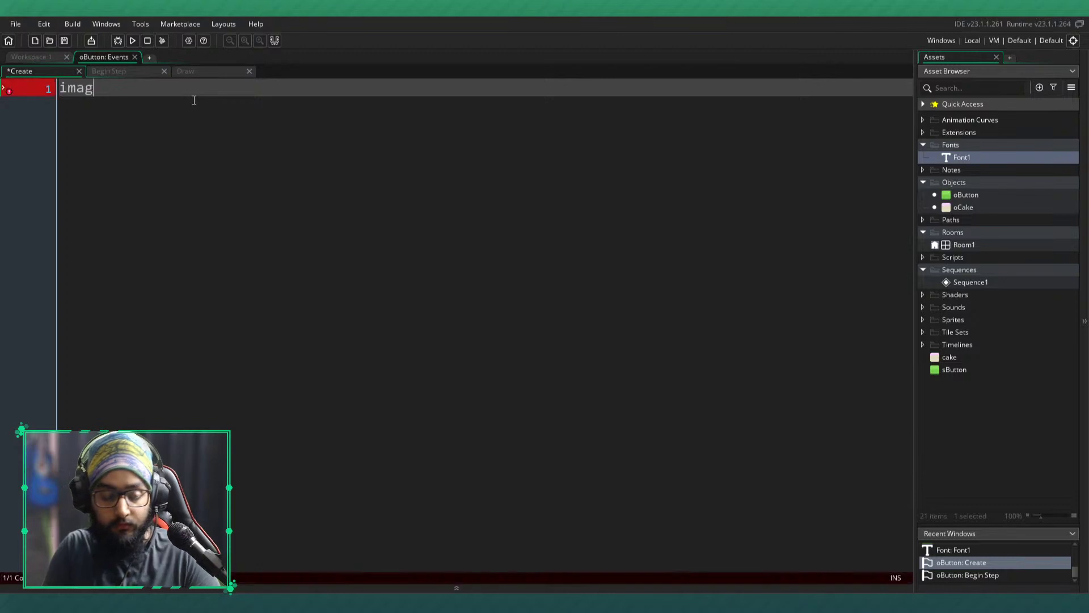
pyautogui.write('e_index = 0;')
pyautogui.hotkey('ctrl', 's')
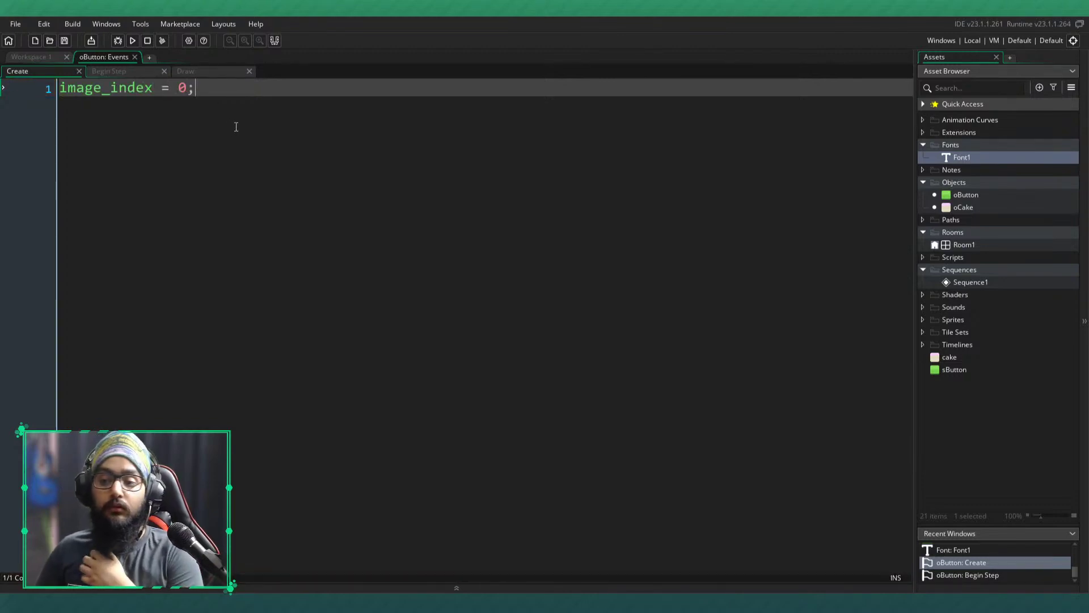
# - Start a local variable declaration, var _hover =, in oButton's Begin Step event and save
pyautogui.click(109, 72)
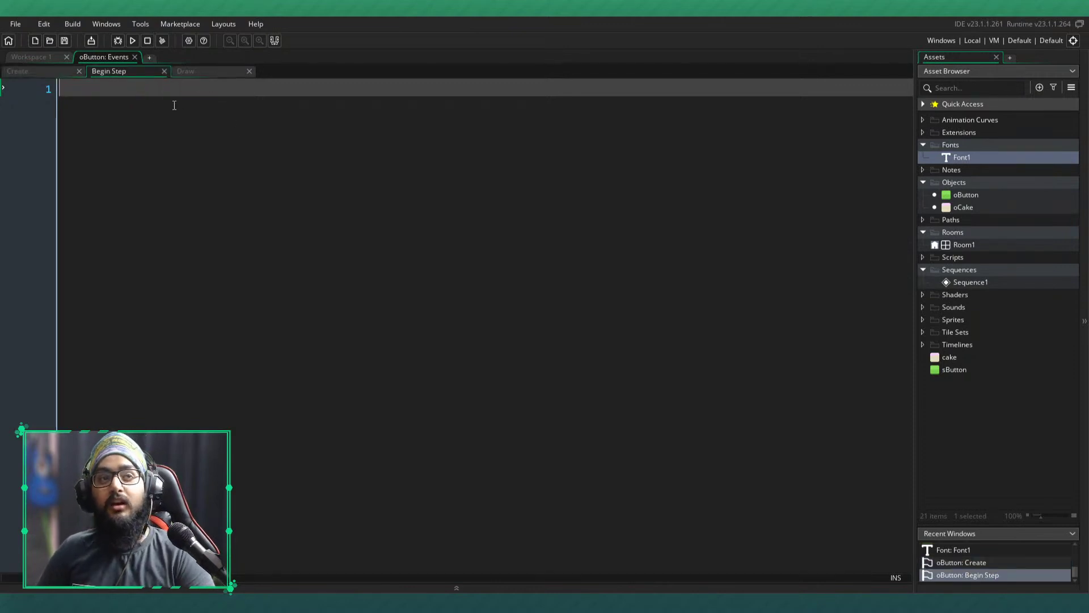
pyautogui.write('var _hover')
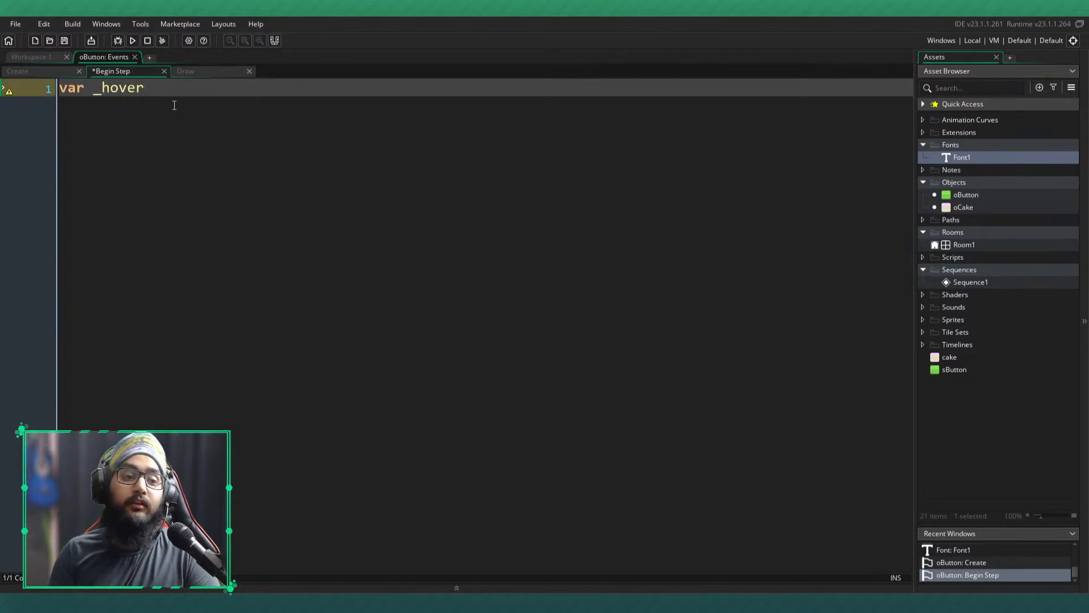
pyautogui.write(' =')
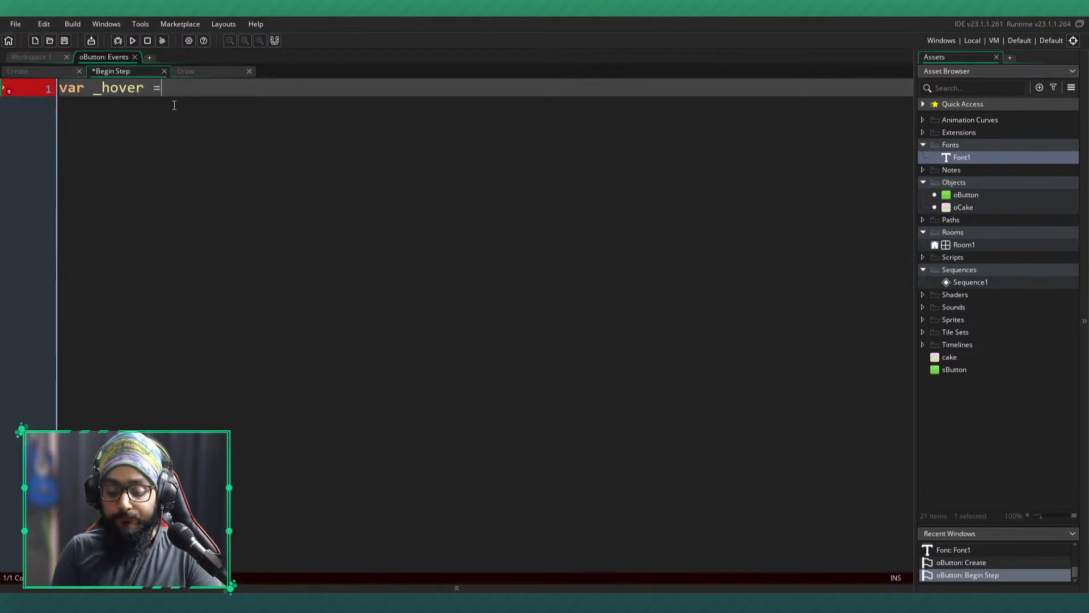
pyautogui.hotkey('ctrl', 's')
# - Look at the button instances placed in Room1, select the first one in the upper row, and close the room
pyautogui.click(950, 246)
pyautogui.doubleClick(951, 246)
pyautogui.click(284, 418)
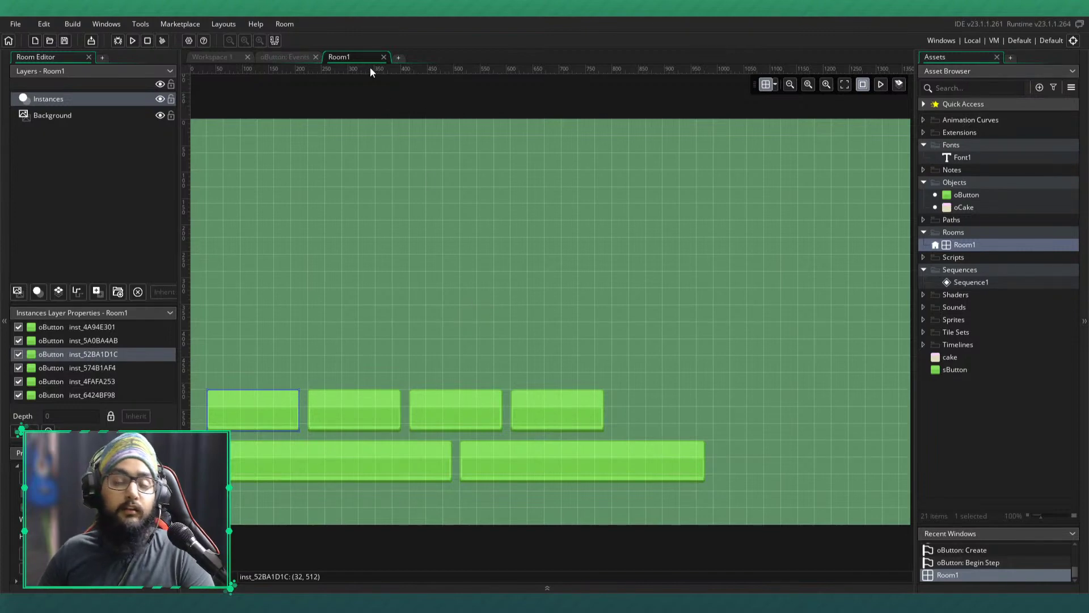
pyautogui.click(383, 57)
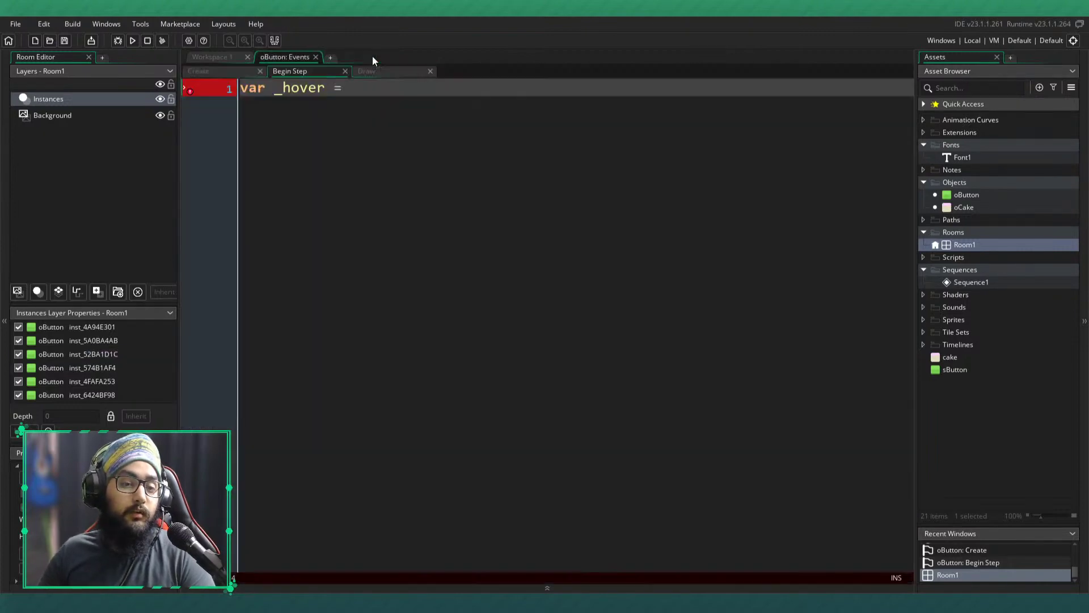
# - Complete the _hover declaration with position_meeting(mouse_x, mouse_y, id); and save
pyautogui.write('position_meeting(')
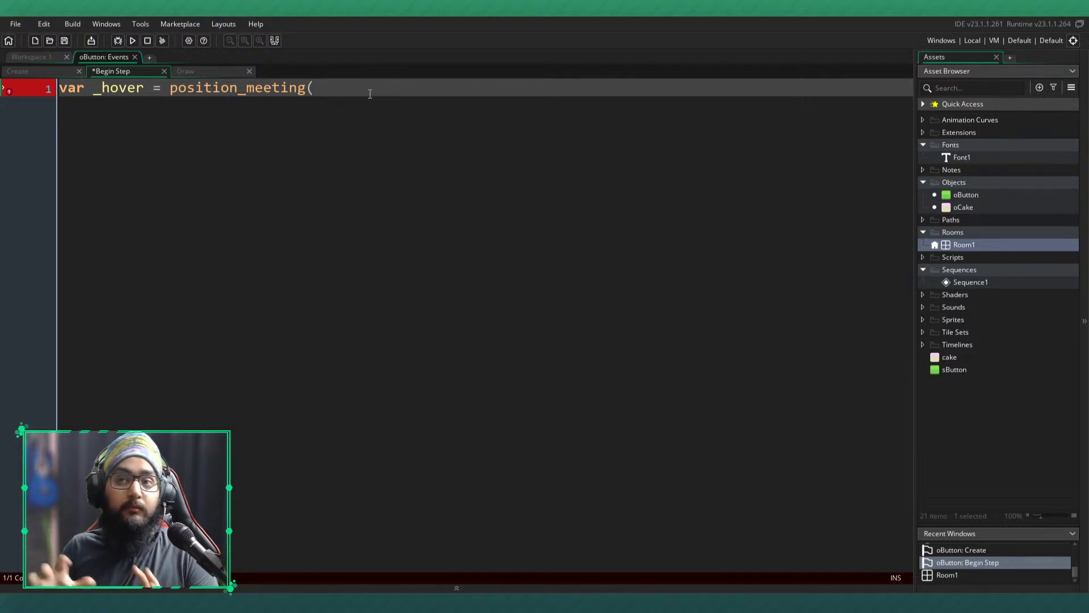
pyautogui.write('mo')
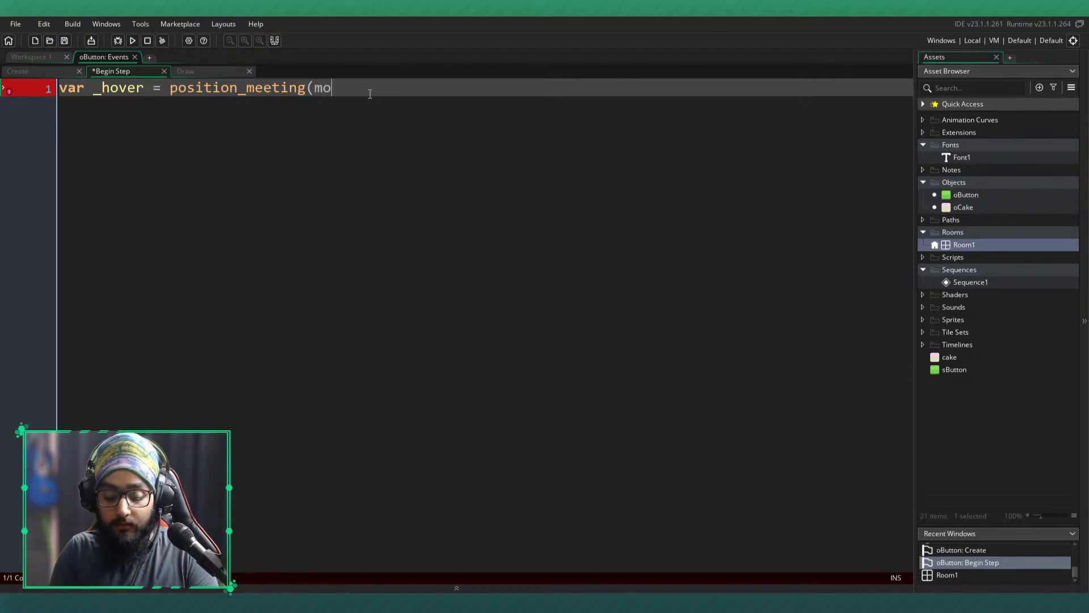
pyautogui.write('use_x, mouse_y, id);')
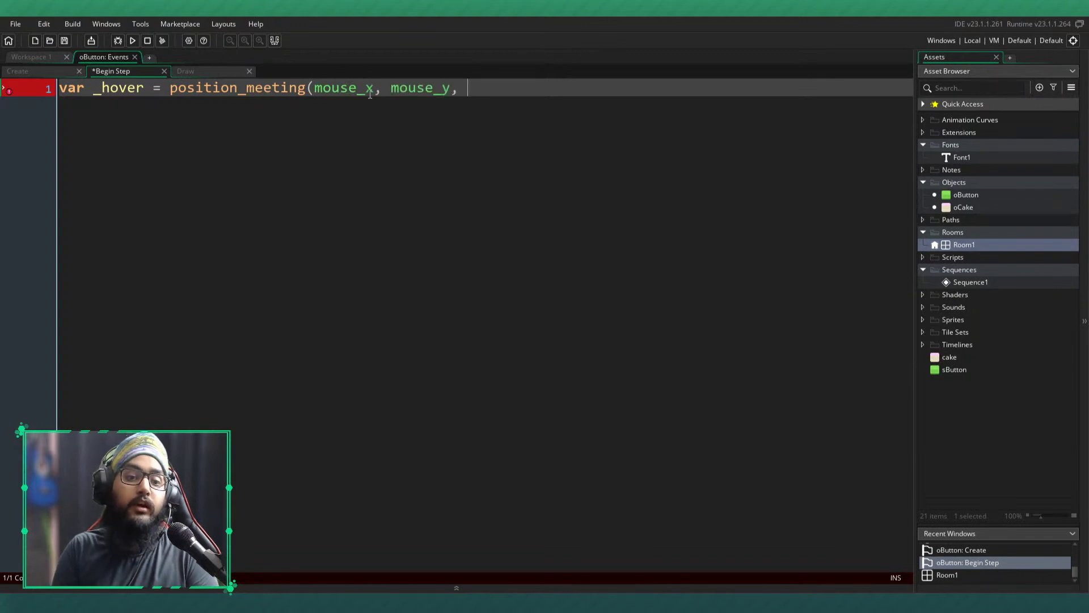
pyautogui.hotkey('ctrl', 's')
# - Add an if (_hover) block below the declaration that sets image_alpha = 0.5;
pyautogui.press('Return')
pyautogui.press('Return')
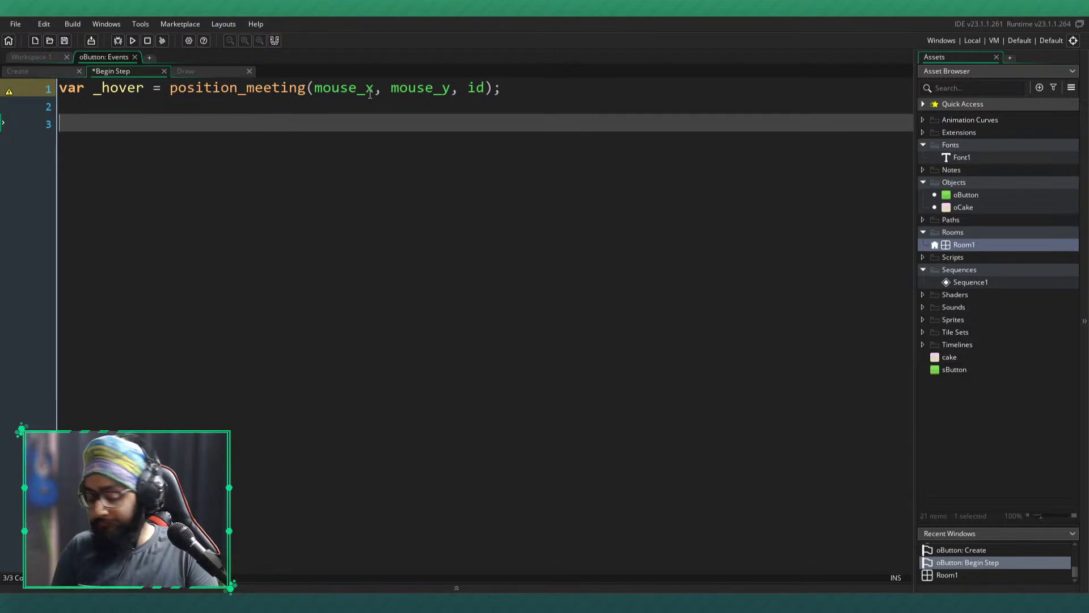
pyautogui.write('if (_hover) {')
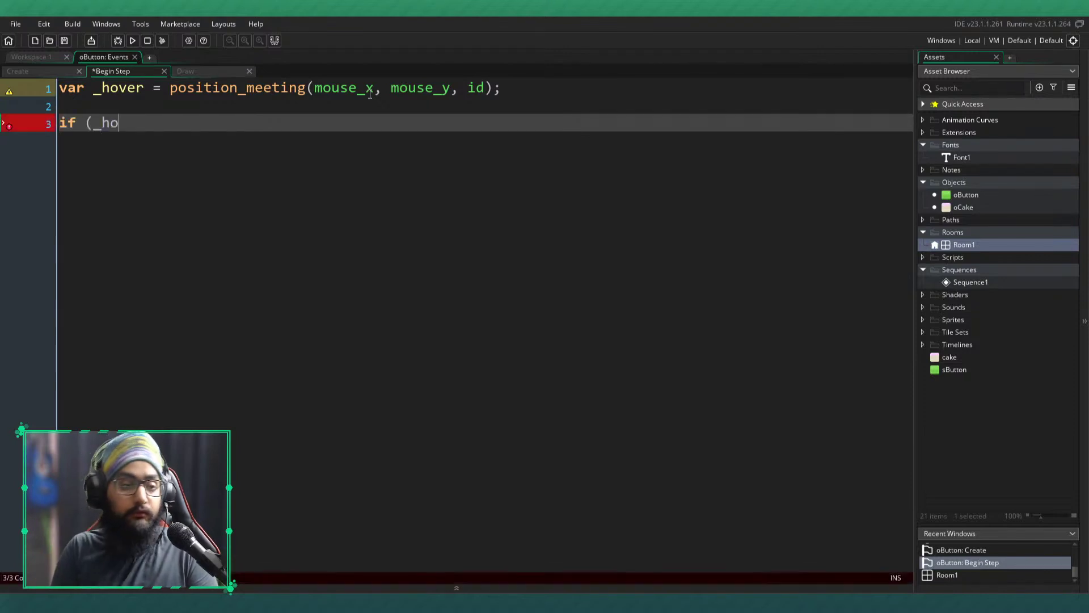
pyautogui.press('Return')
pyautogui.hotkey('ctrl', 's')
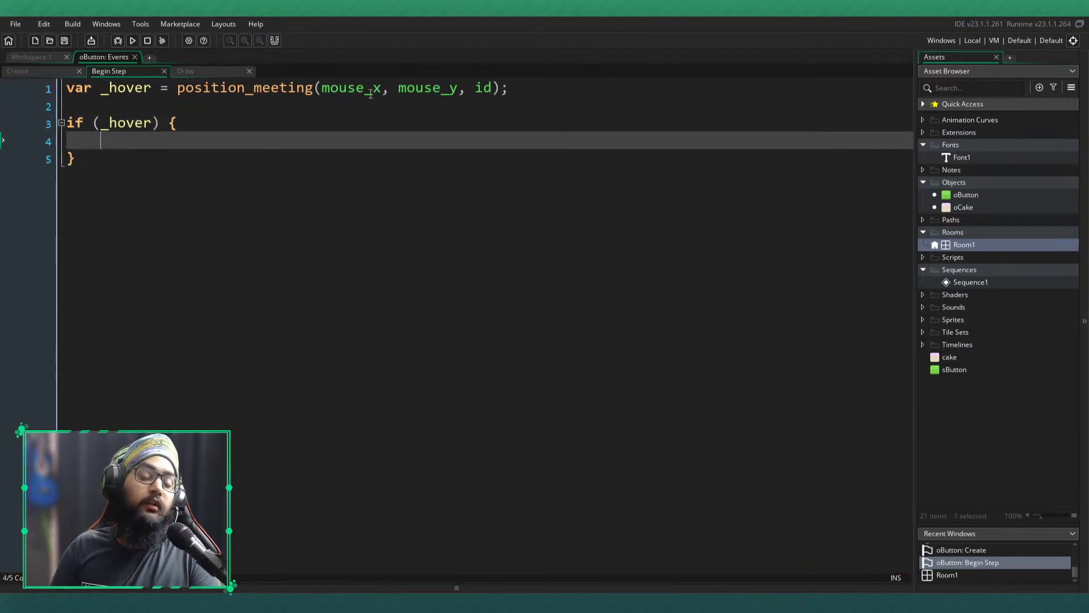
pyautogui.write('image_alpha = 0.5;')
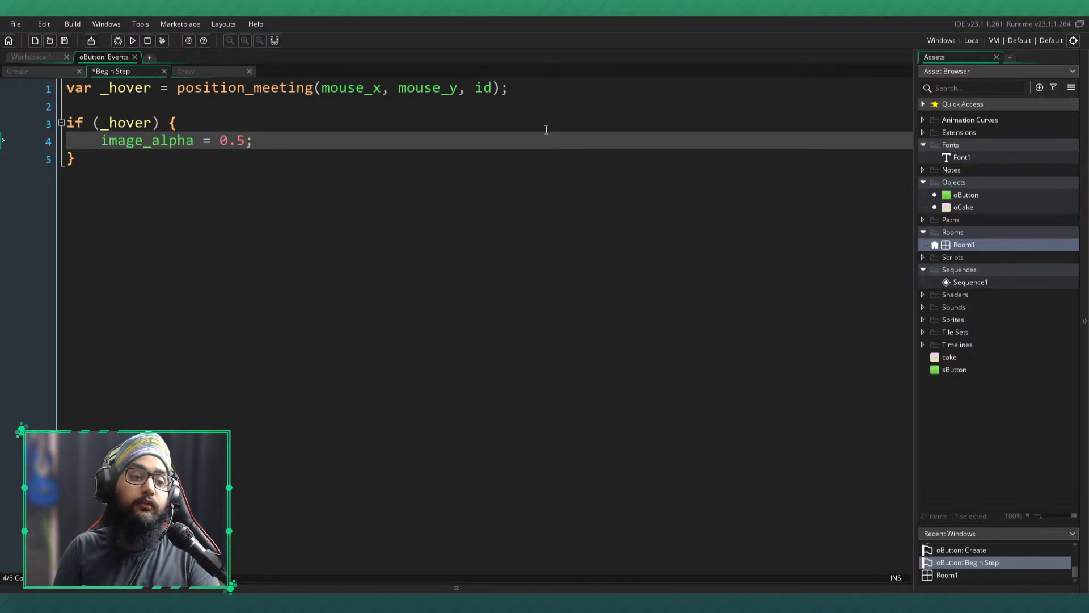
# - Add an else block that sets image_alpha = 1;, and run the game to test the buttons' hover transparency
pyautogui.press('Down')
pyautogui.press('Return')
pyautogui.write('else {')
pyautogui.press('Return')
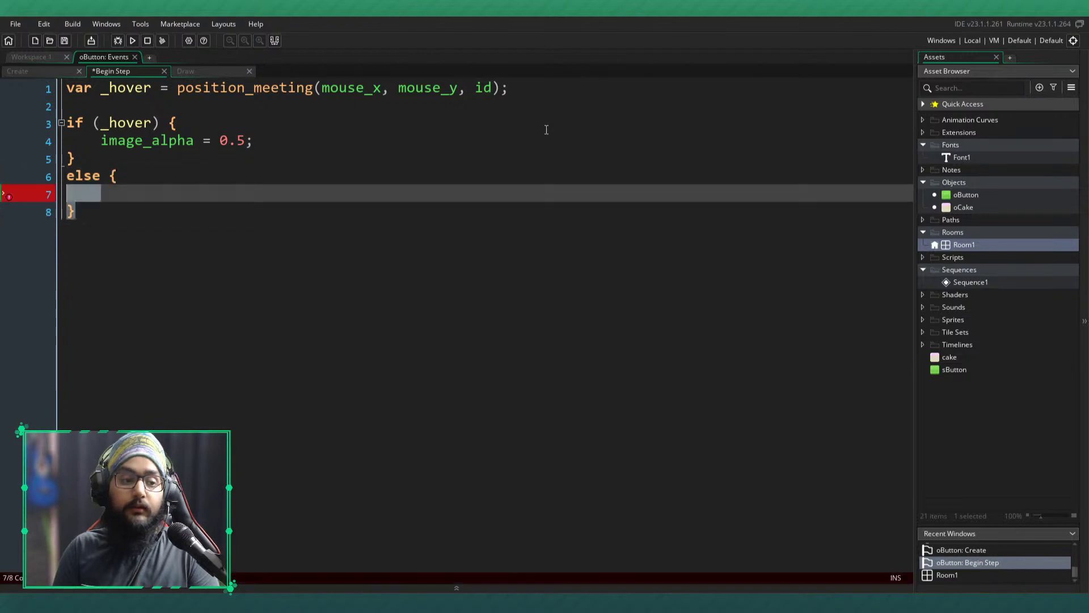
pyautogui.write('image_alpha = 1')
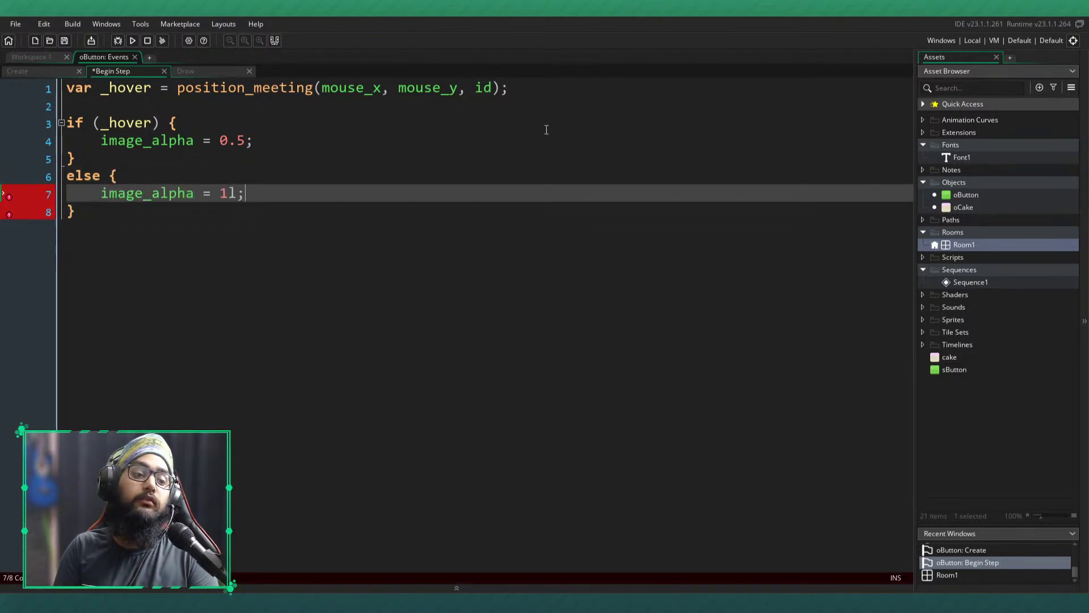
pyautogui.write(';')
pyautogui.press('F5')
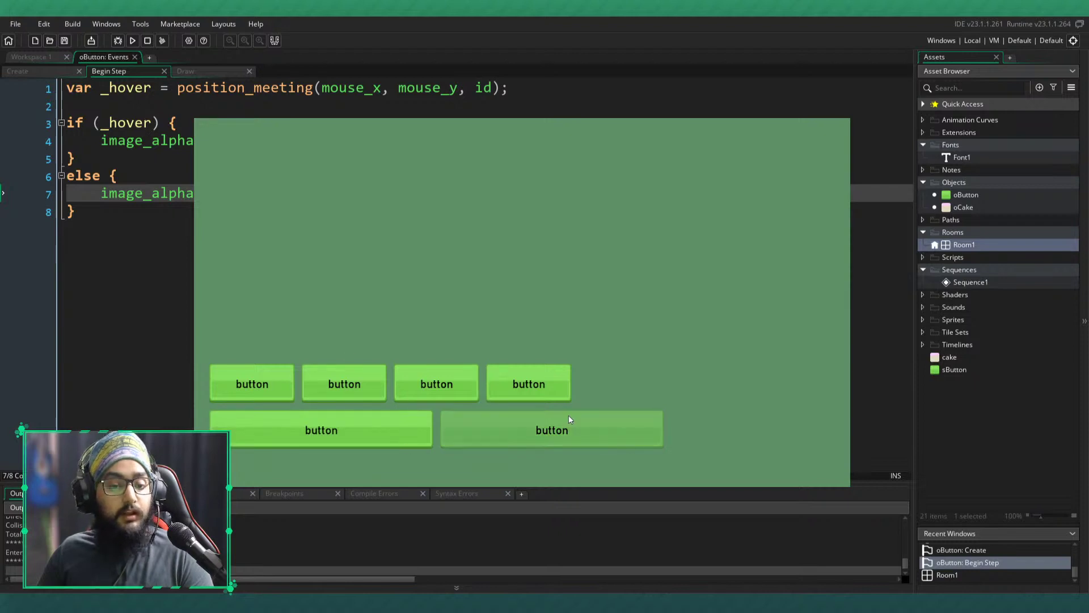
pyautogui.click(832, 106)
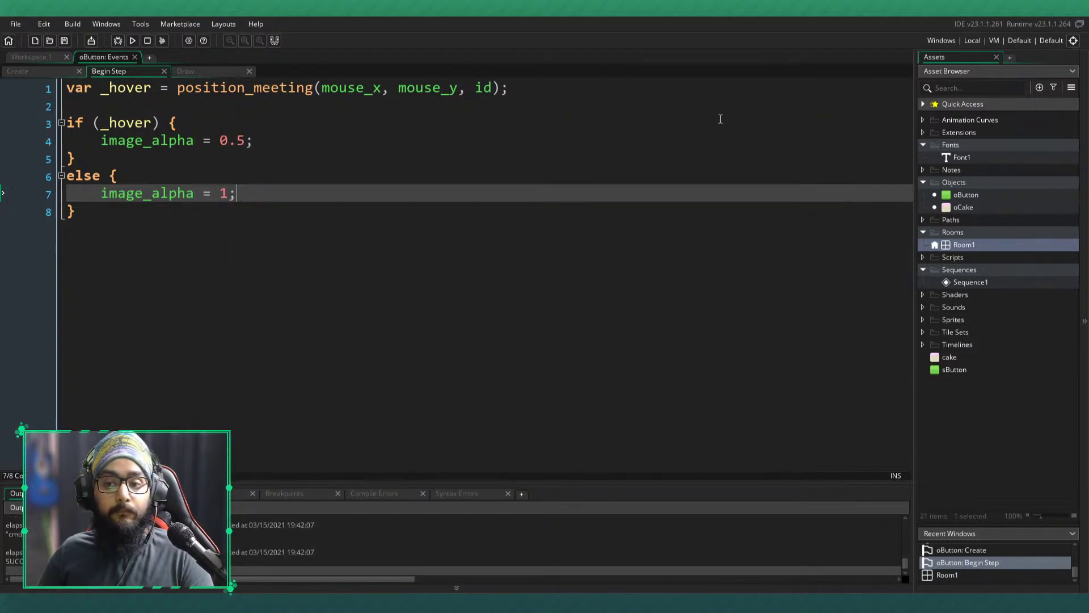
# - Start a lerp() call in the hover block's image_alpha assignment, with image_alpha as its first argument
pyautogui.click(262, 138)
pyautogui.write('lerp(')
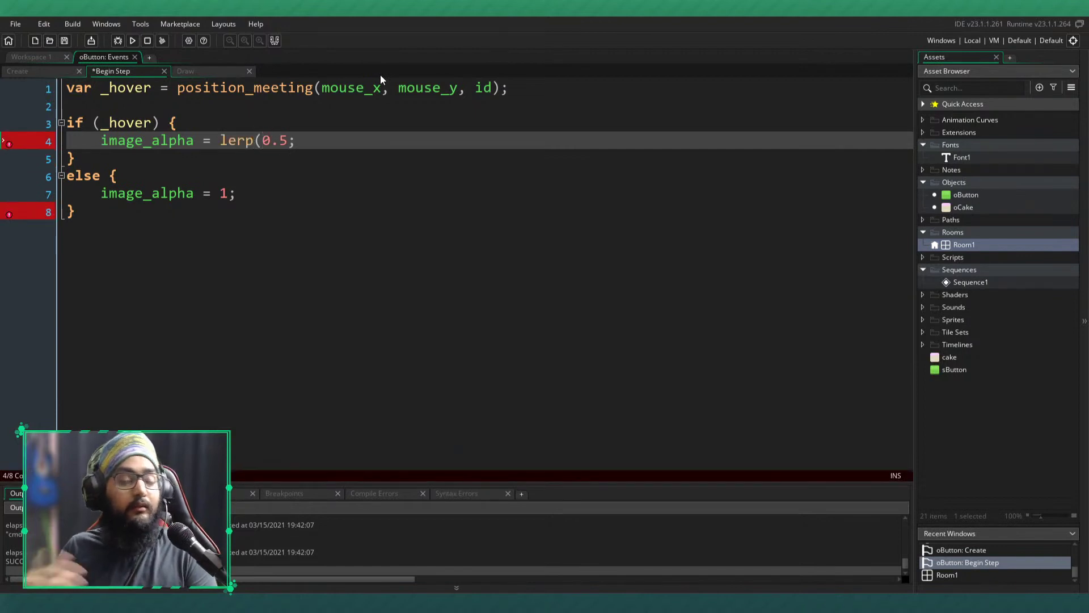
pyautogui.write('image_alpha,')
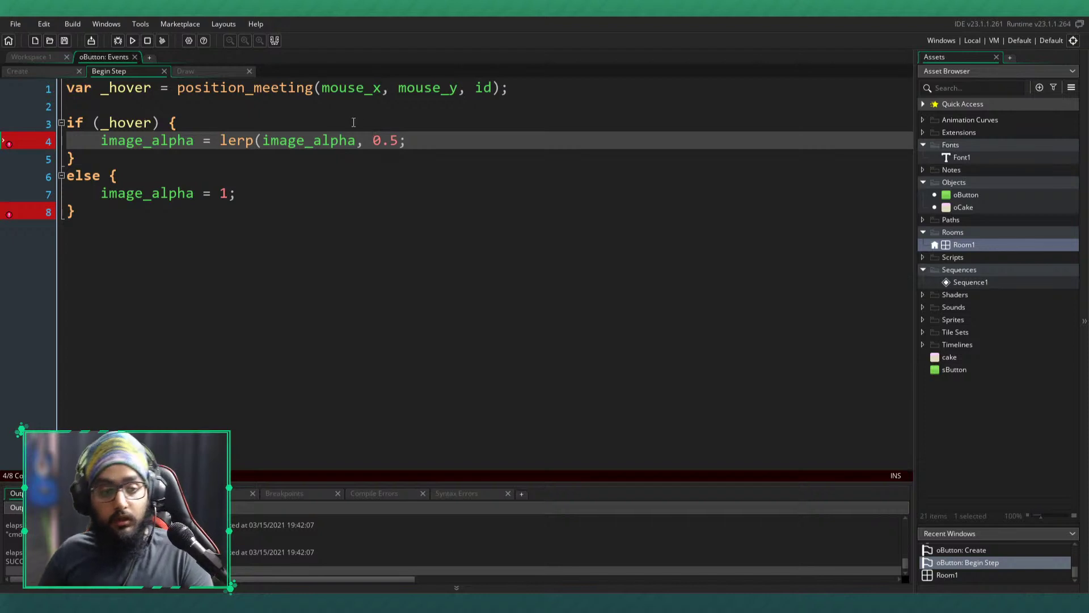
pyautogui.doubleClick(339, 141)
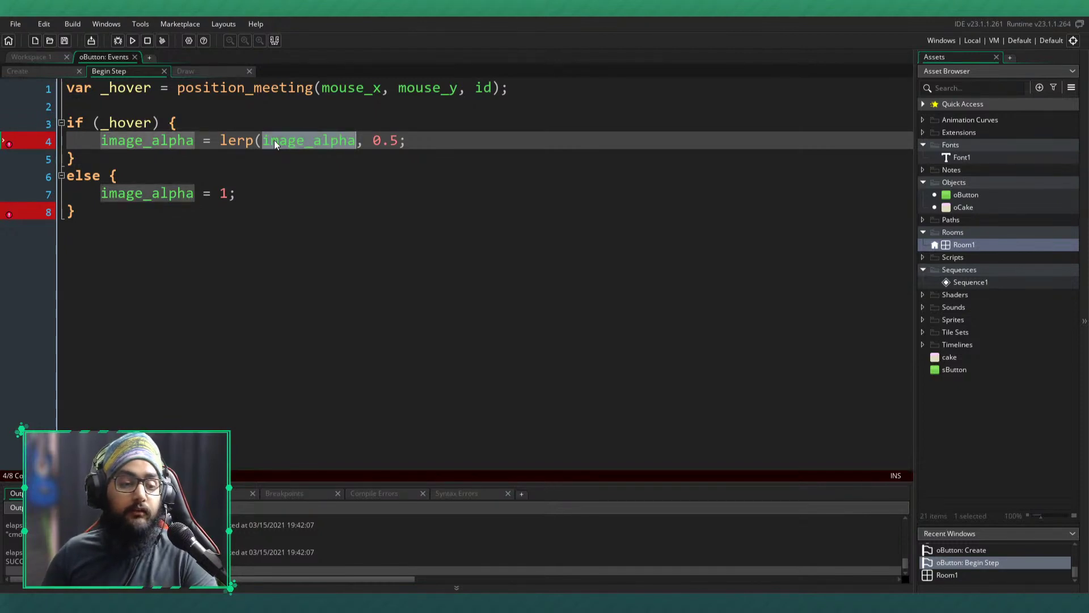
pyautogui.doubleClick(155, 140)
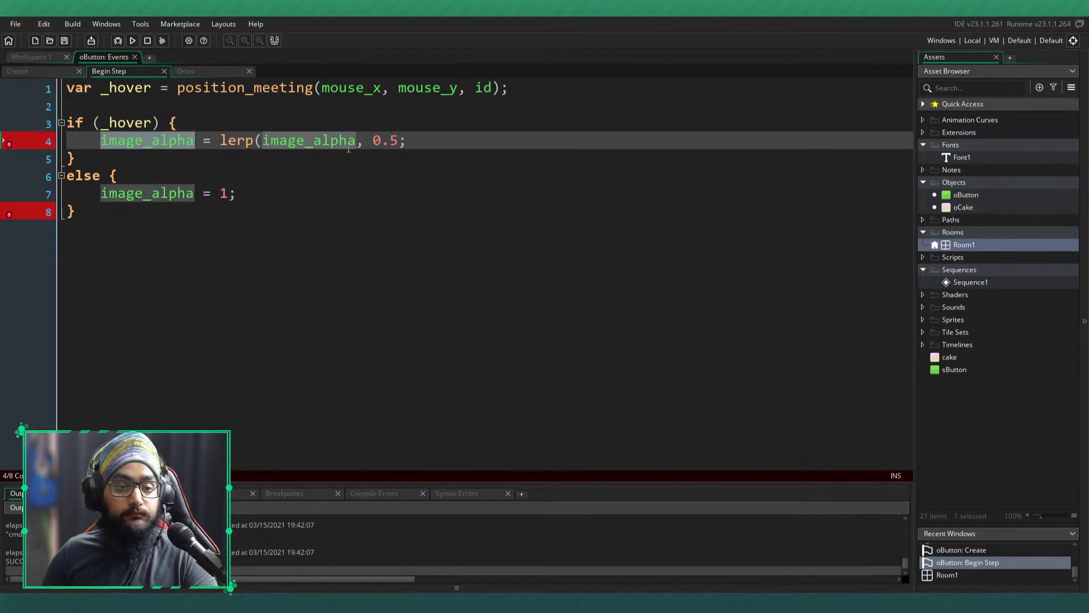
# - Complete the hover block's lerp() call with a target of 0.8 and an amount of 0.1, and save
pyautogui.doubleClick(393, 141)
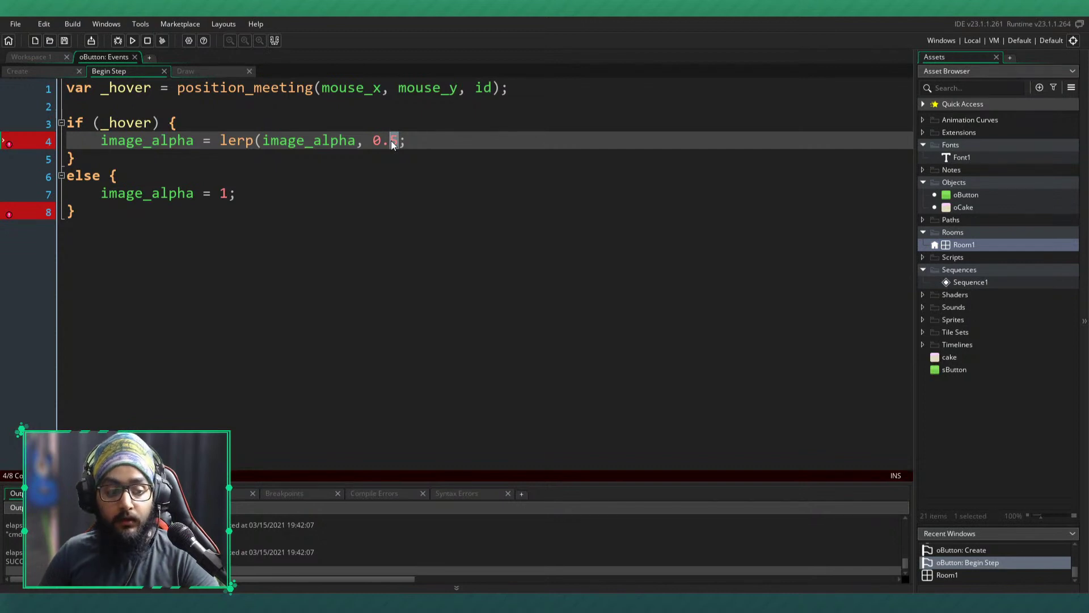
pyautogui.write('8,')
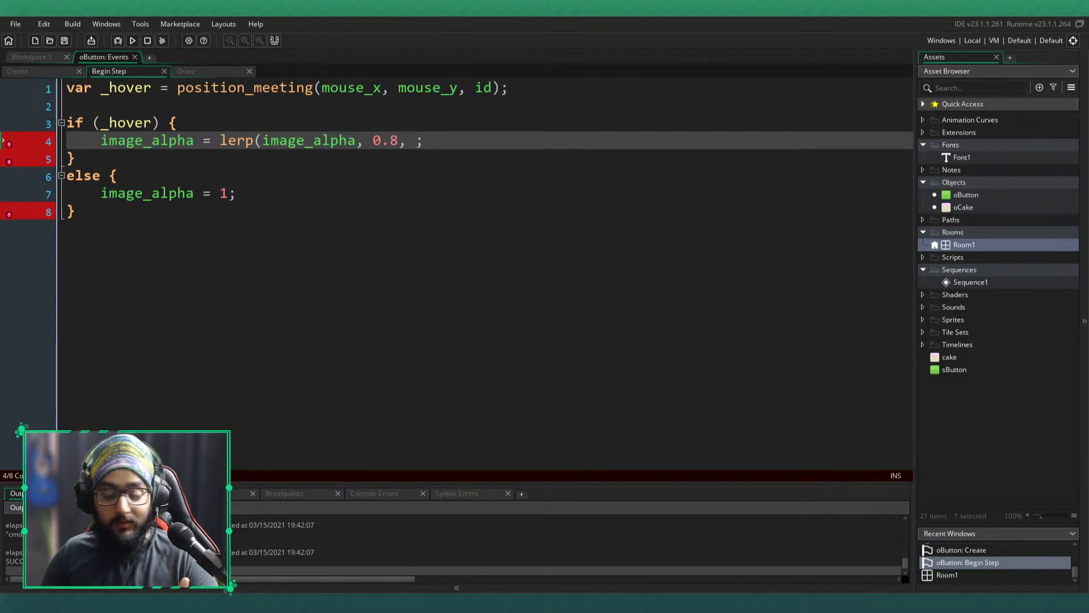
pyautogui.doubleClick(307, 141)
pyautogui.moveTo(373, 142); pyautogui.dragTo(400, 142)
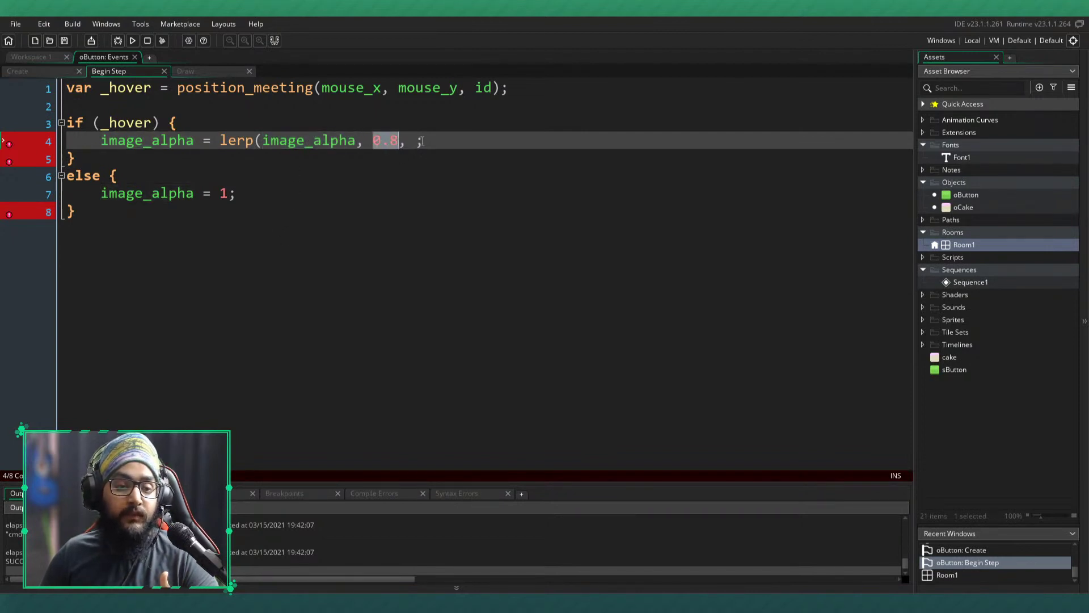
pyautogui.click(417, 142)
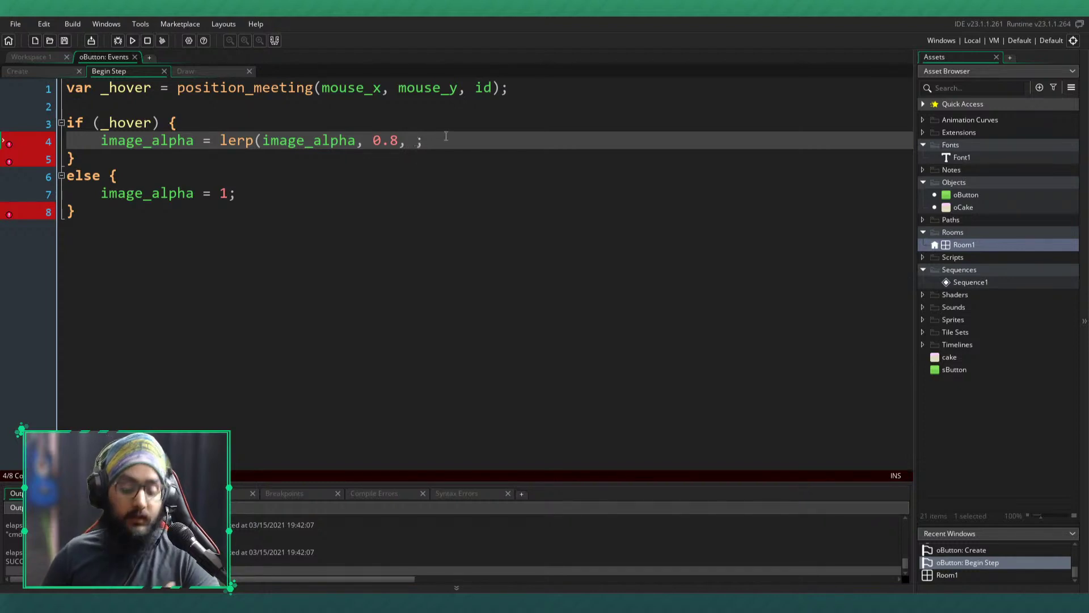
pyautogui.write('0.1)')
pyautogui.press('End')
pyautogui.hotkey('ctrl', 's')
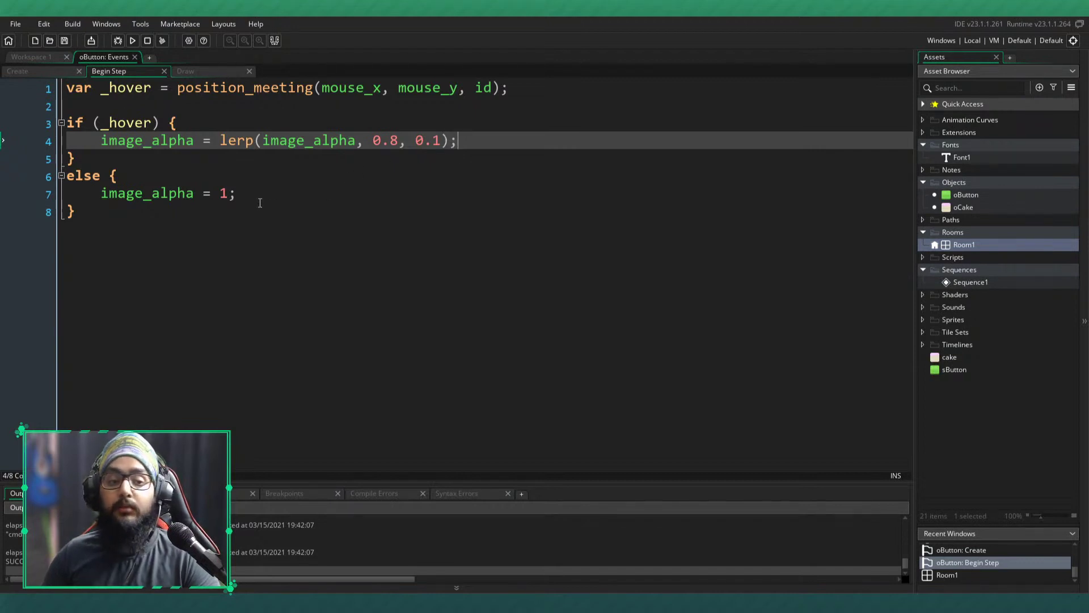
# - Reuse the lerp() call in the else block's image_alpha assignment, making it lerp(image_alpha, 1, 0.1);
pyautogui.moveTo(220, 141); pyautogui.dragTo(452, 145)
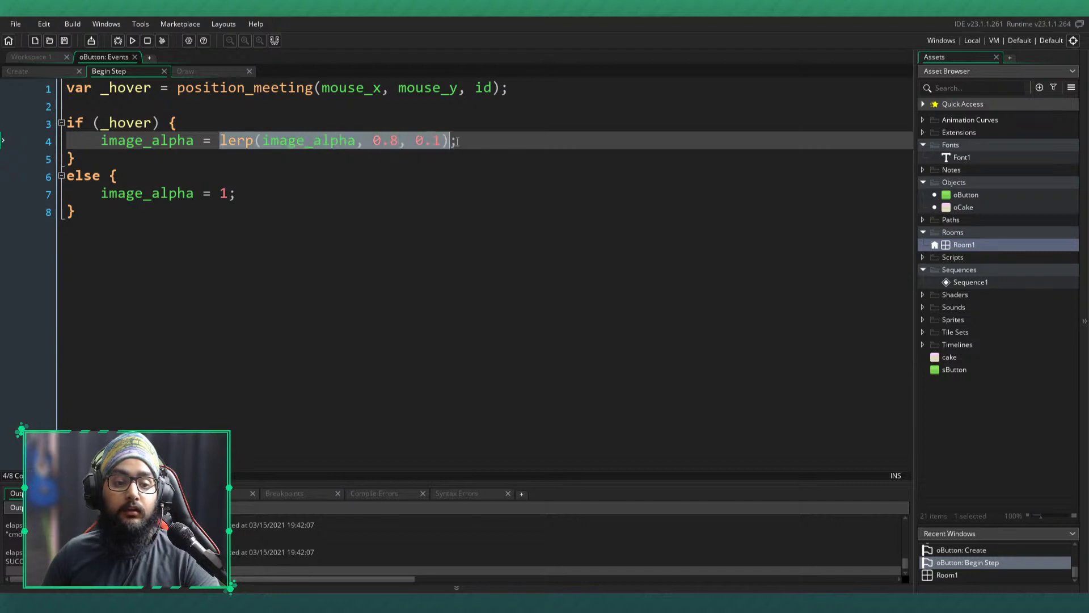
pyautogui.hotkey('ctrl', 'c')
pyautogui.doubleClick(224, 194)
pyautogui.hotkey('ctrl', 'v')
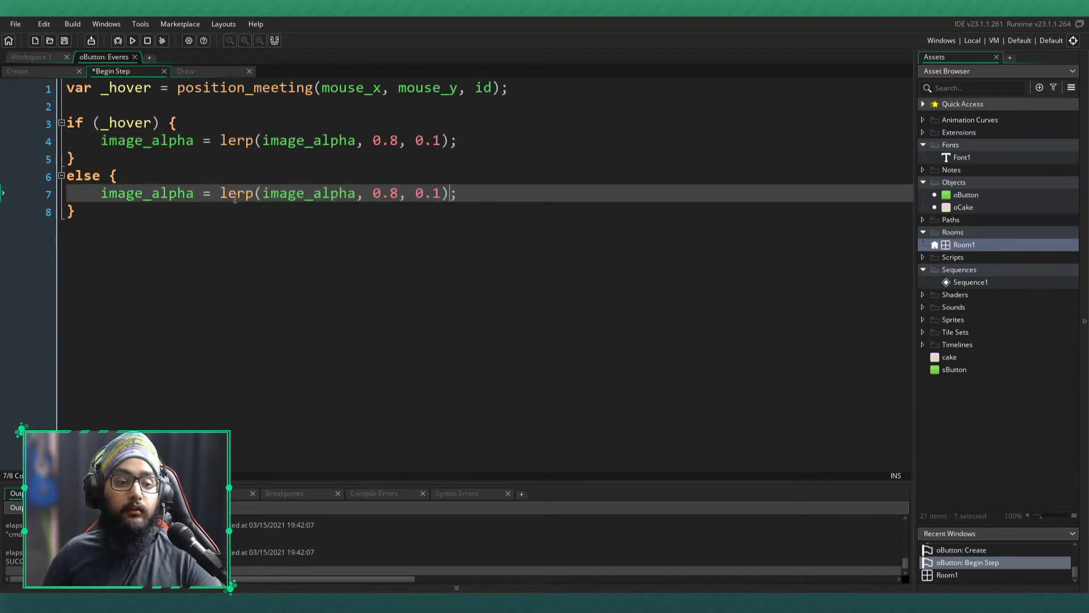
pyautogui.moveTo(400, 192); pyautogui.dragTo(373, 192)
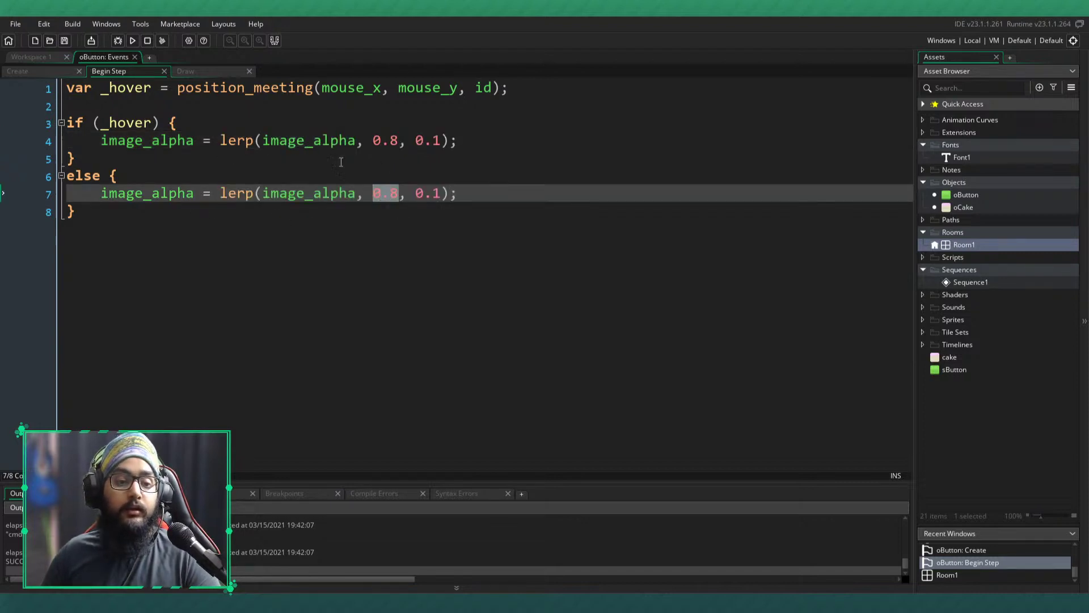
pyautogui.write('1')
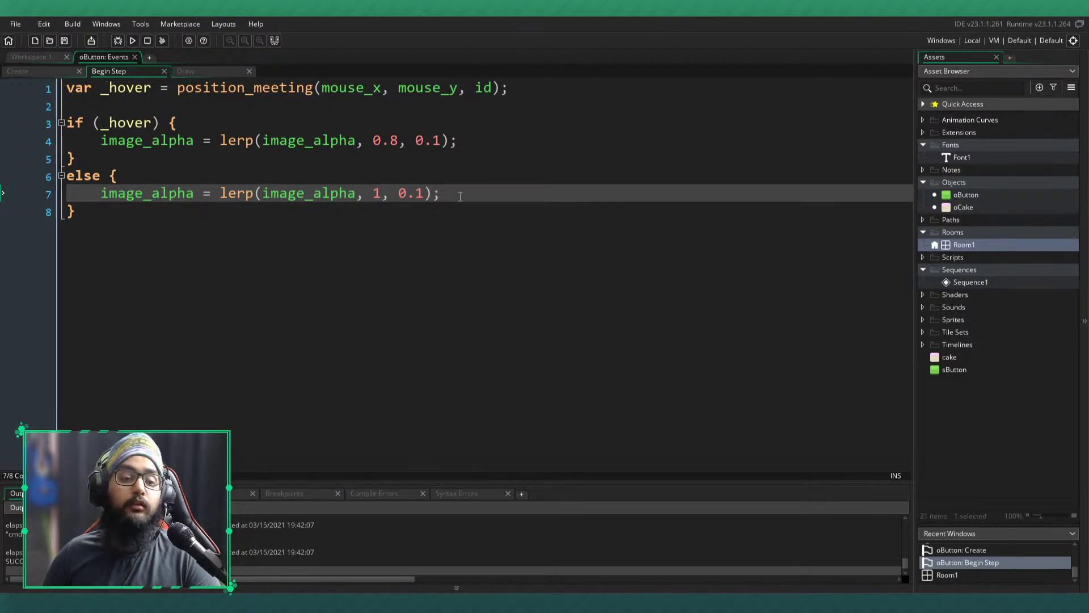
# - Set the lerp() target in the _hover block to 0.6 and save
pyautogui.click(393, 141)
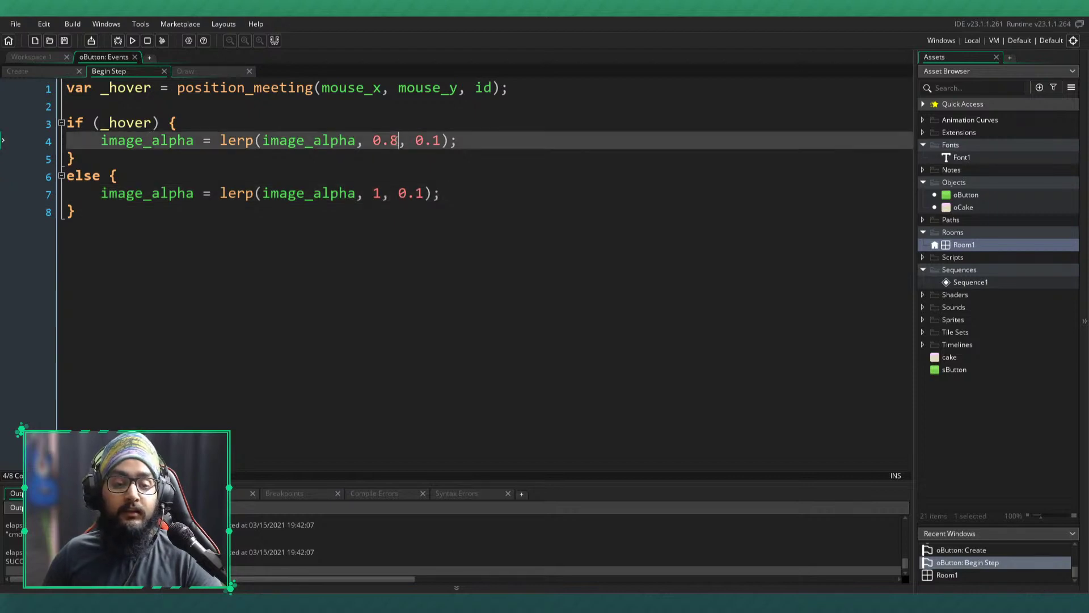
pyautogui.click(221, 73)
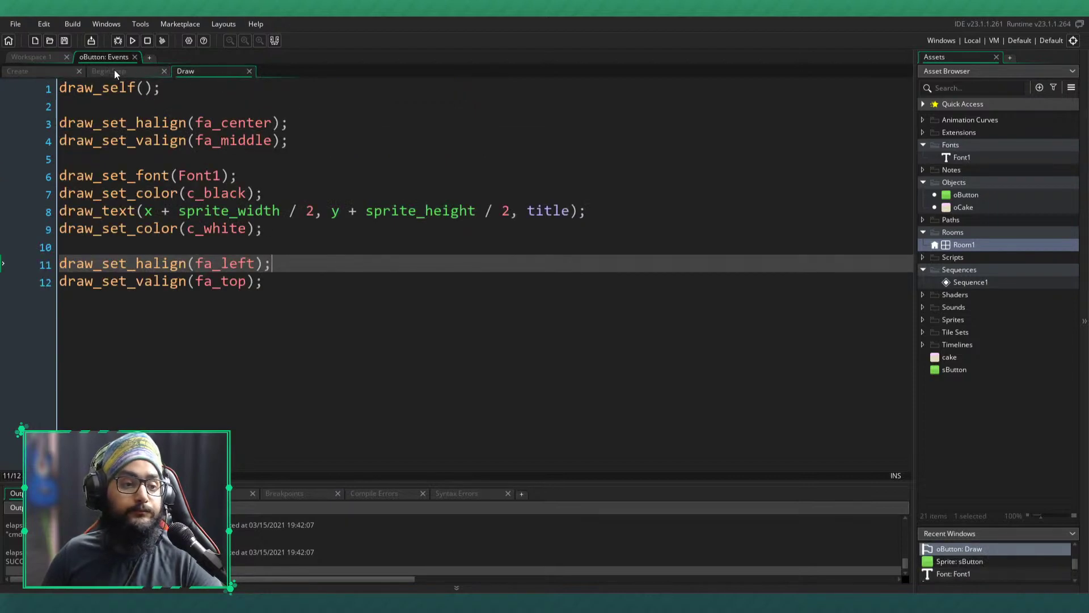
pyautogui.click(114, 70)
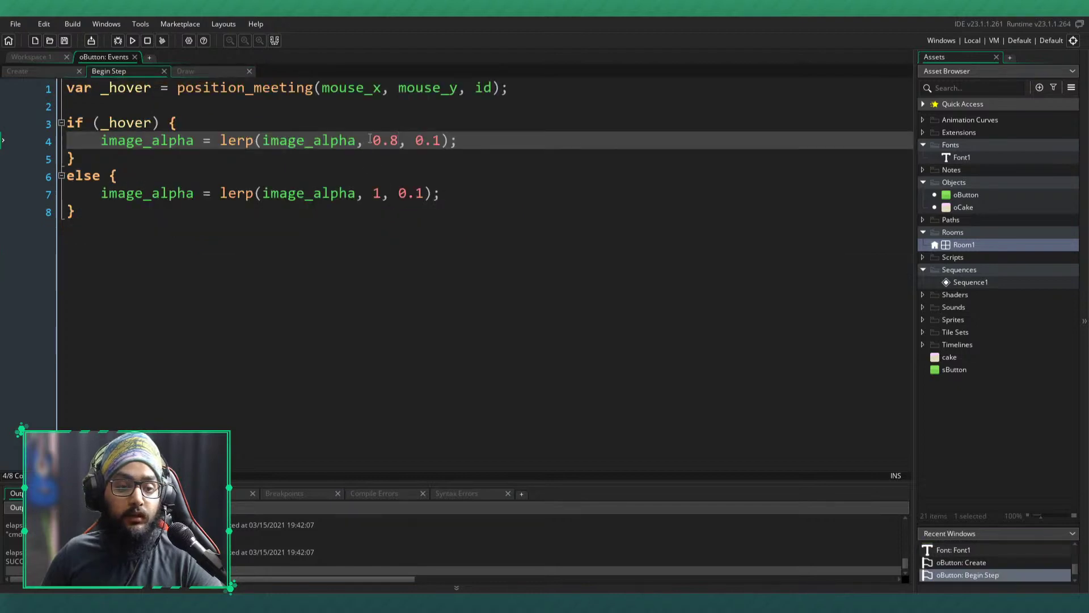
pyautogui.hotkey('shift', 'Left')
pyautogui.write('6')
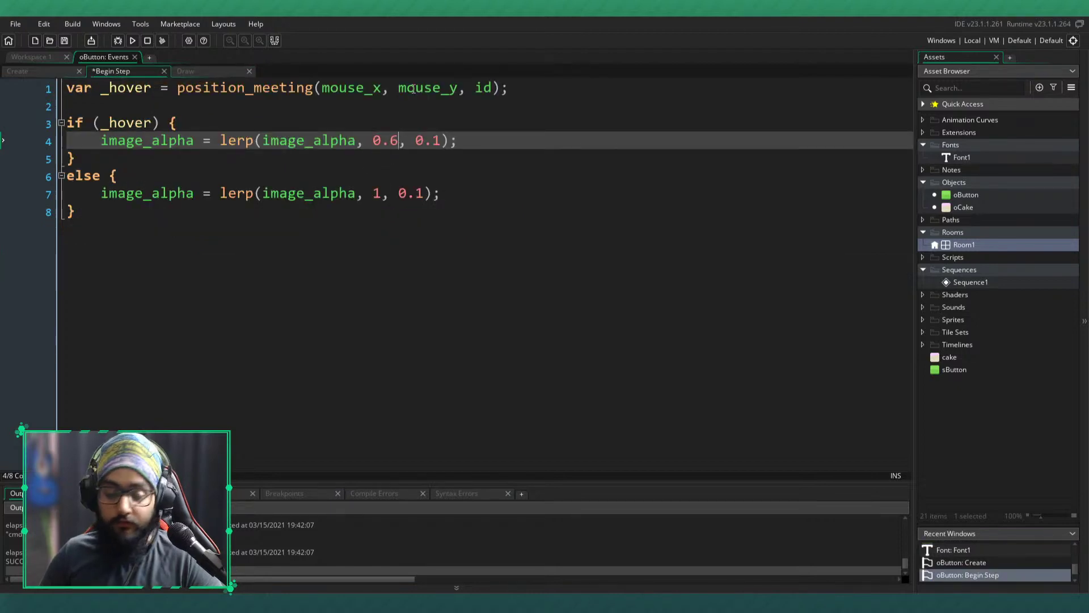
pyautogui.hotkey('ctrl', 's')
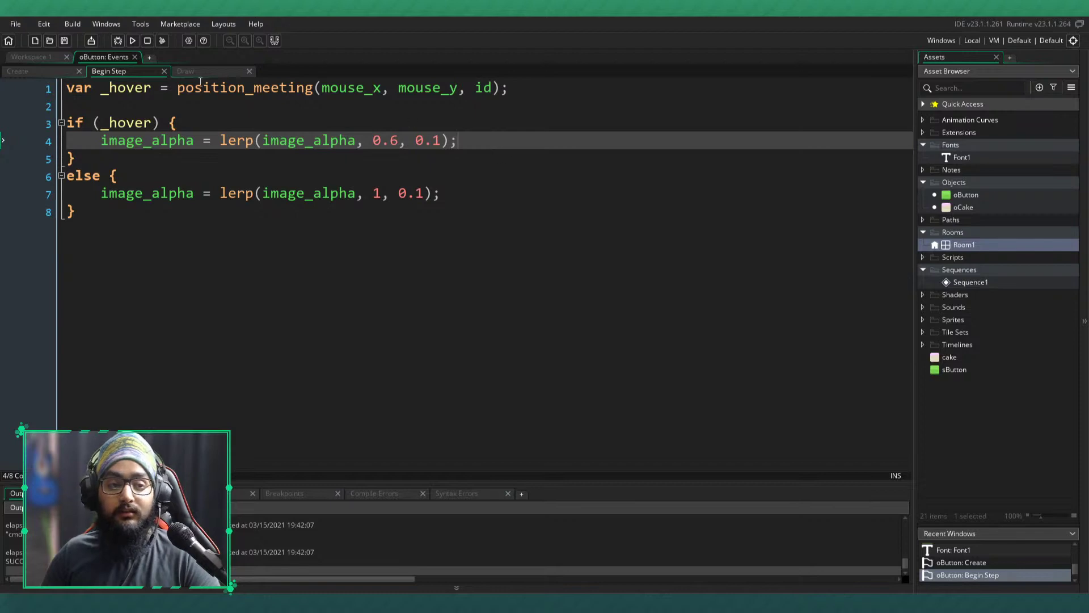
# - Run the game to test the buttons' hover fade, closing the game window and collapsing the output pane when done
pyautogui.click(134, 41)
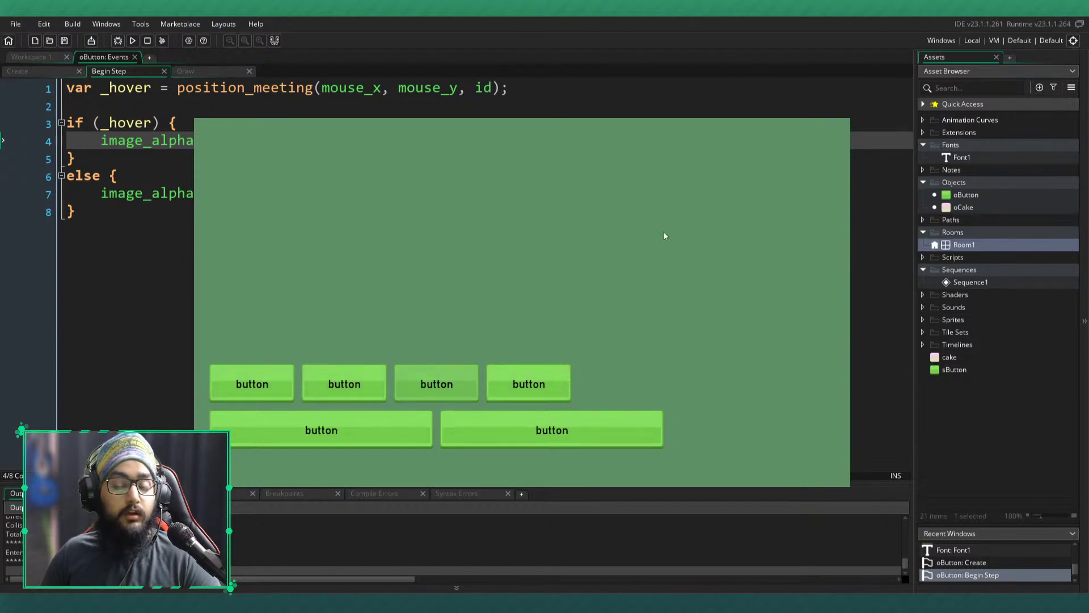
pyautogui.click(844, 111)
pyautogui.click(576, 587)
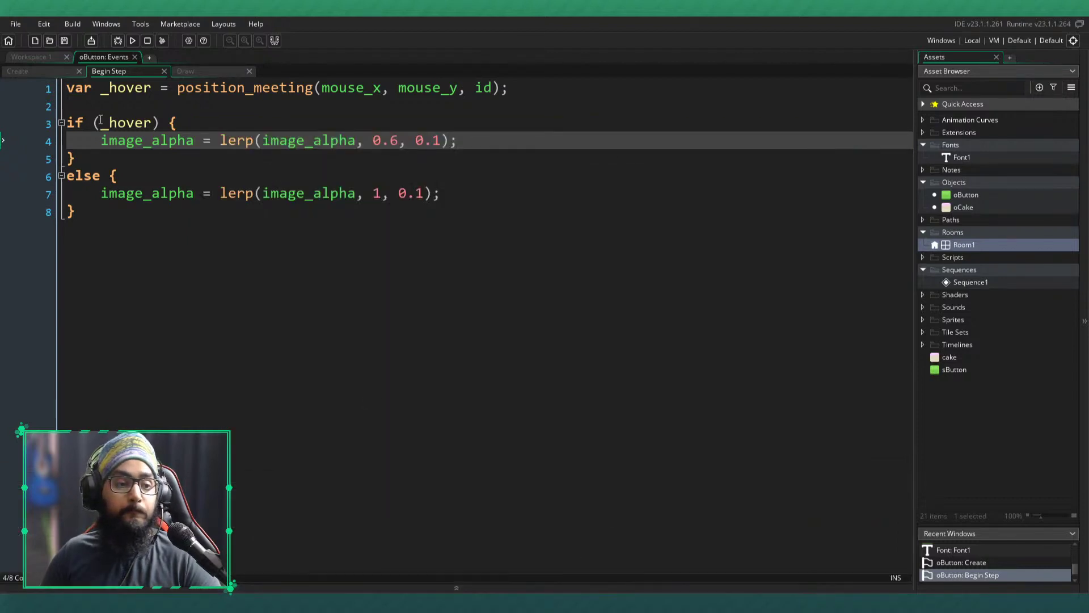
# - Declare var _lclick = mouse_check_button(mb_left); below the _hover declaration and save
pyautogui.click(580, 93)
pyautogui.press('Return')
pyautogui.write('var _lclick = ')
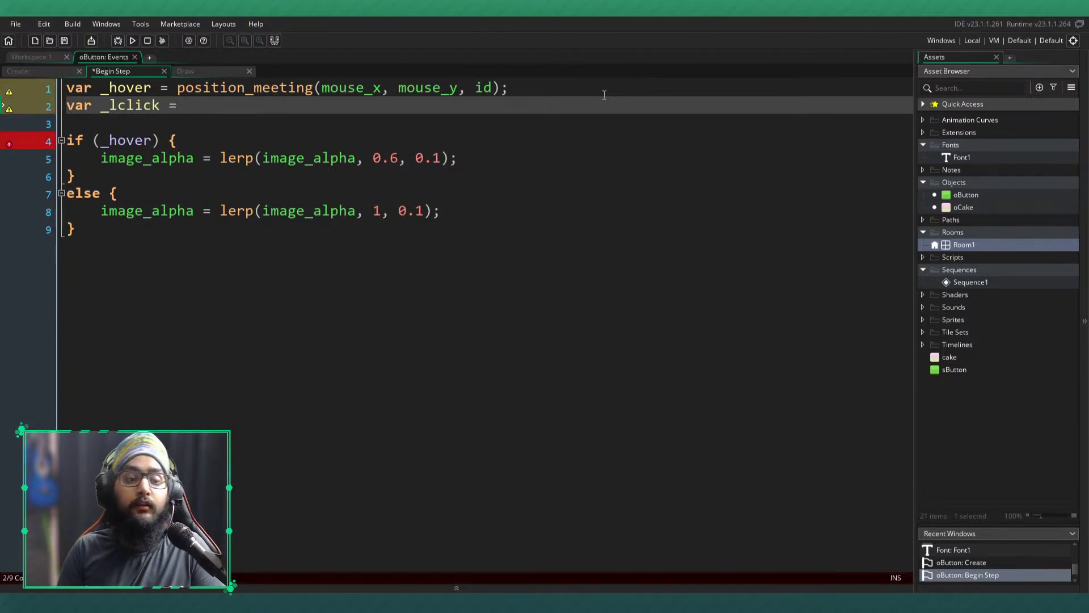
pyautogui.write('mouse_')
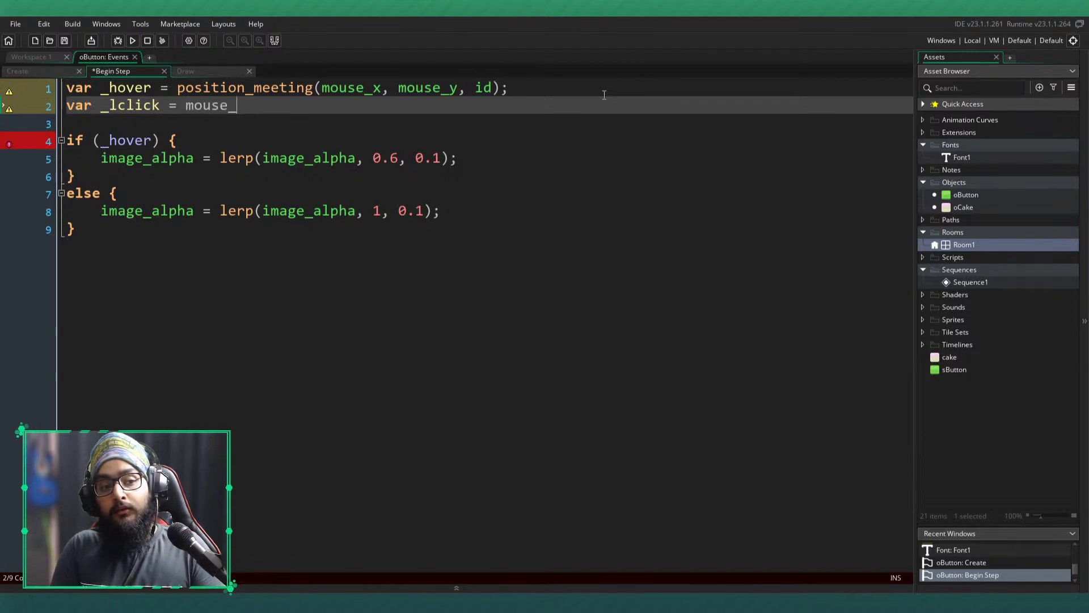
pyautogui.write('check_')
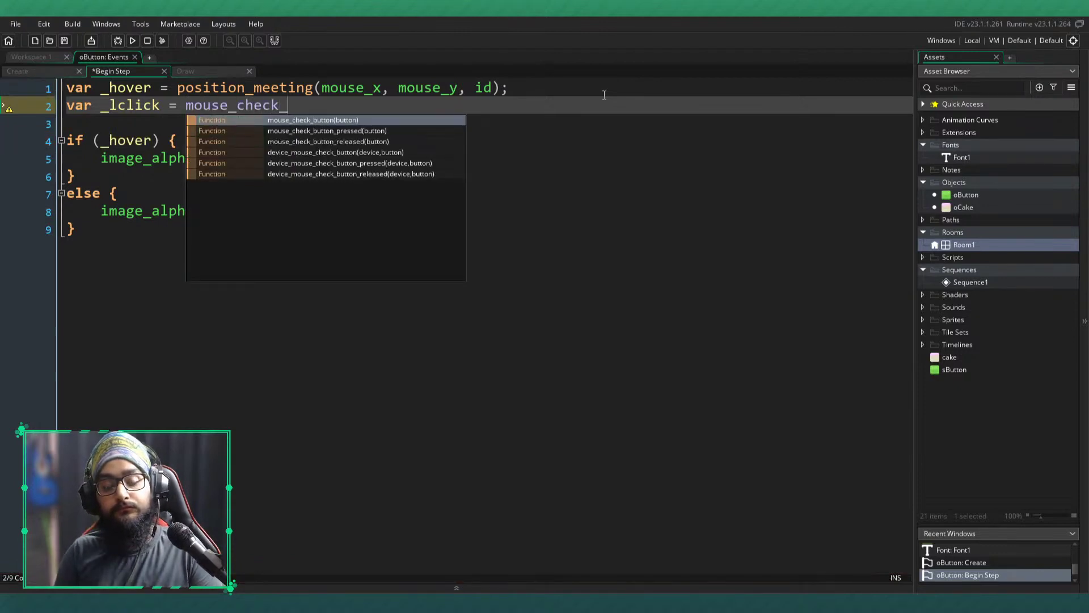
pyautogui.press('Return')
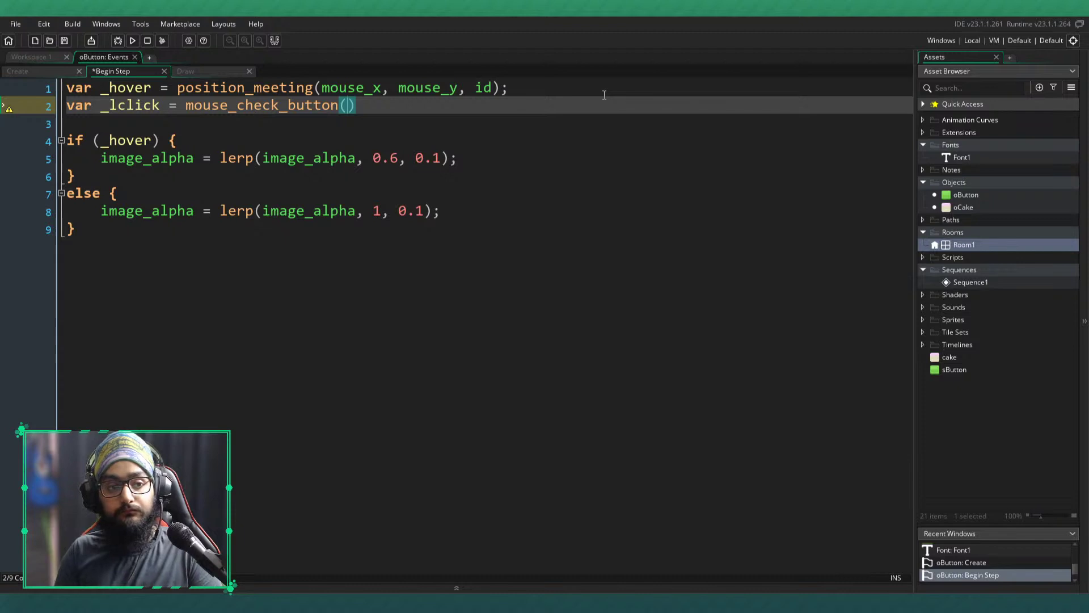
pyautogui.write('mb_left')
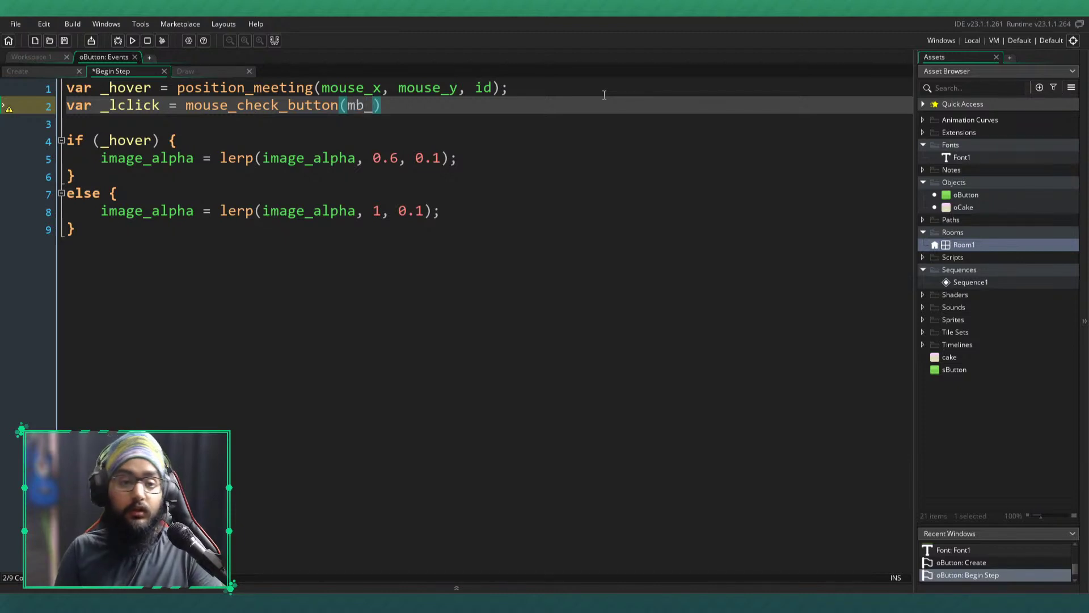
pyautogui.write(');')
pyautogui.hotkey('ctrl', 's')
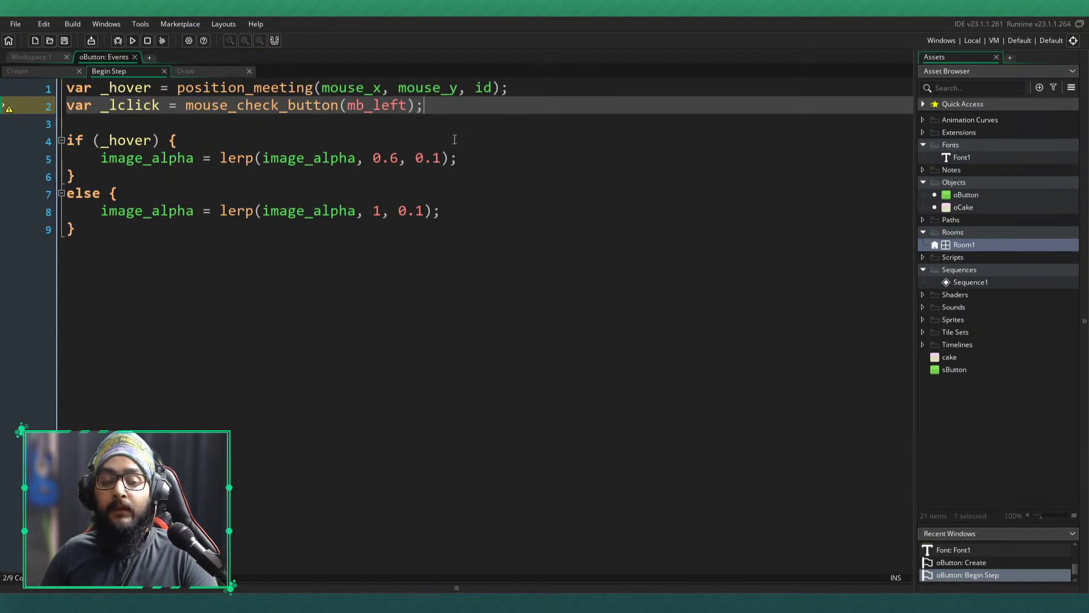
# - Add an empty if (_lclick) block inside the _hover block, below the image_alpha line, and save
pyautogui.click(510, 161)
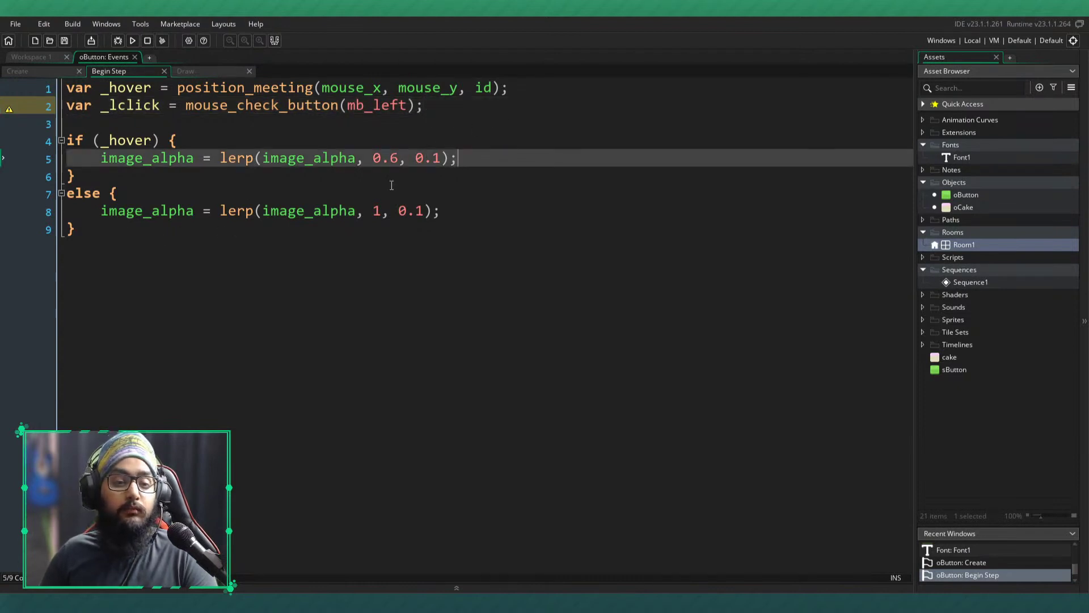
pyautogui.press('Return')
pyautogui.press('Return')
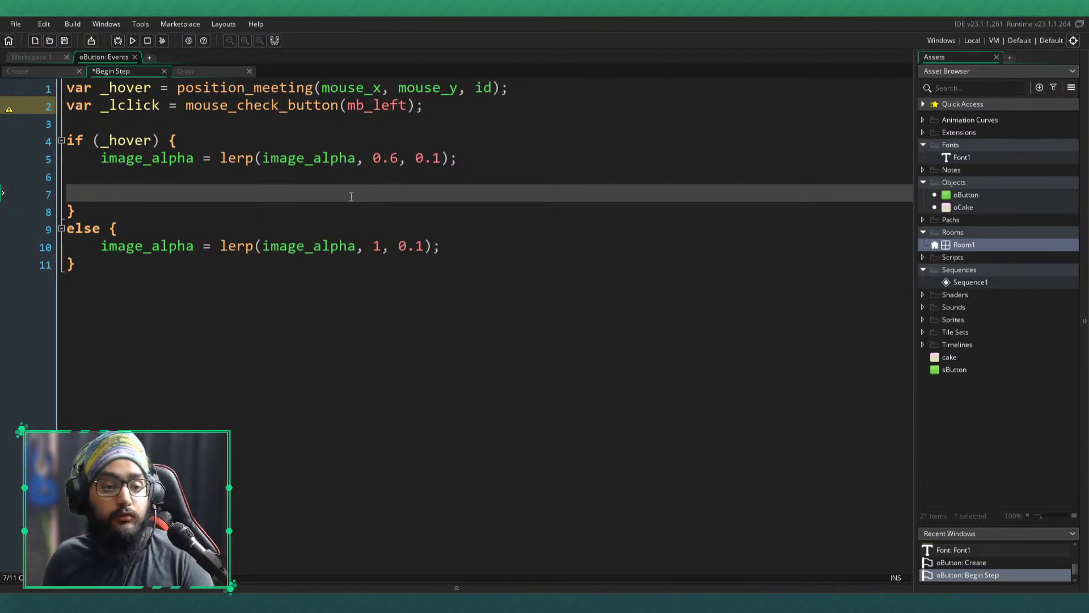
pyautogui.write('if (')
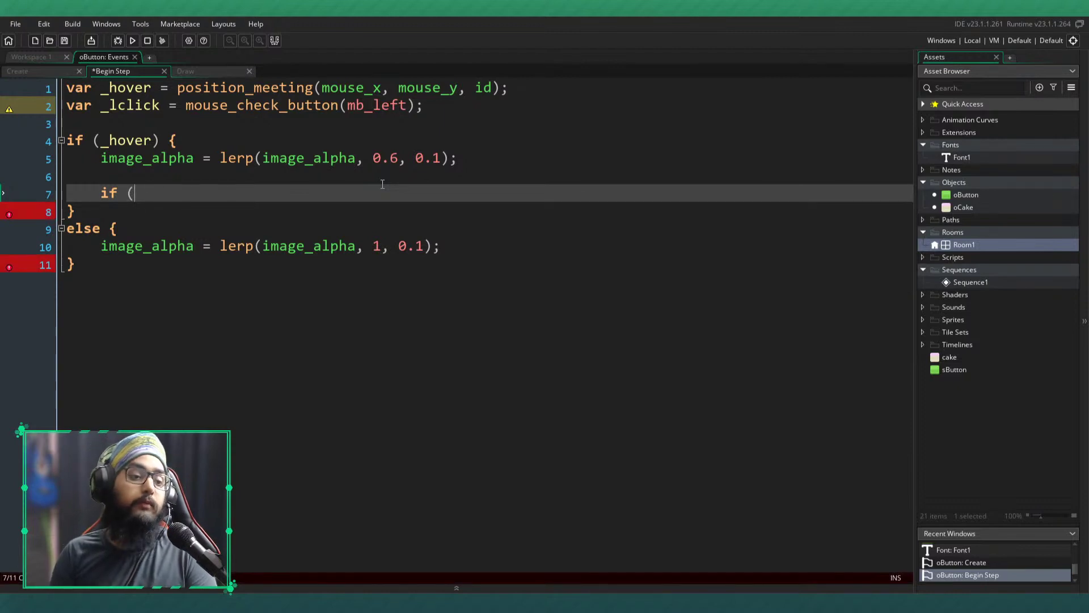
pyautogui.write('_lclick) {')
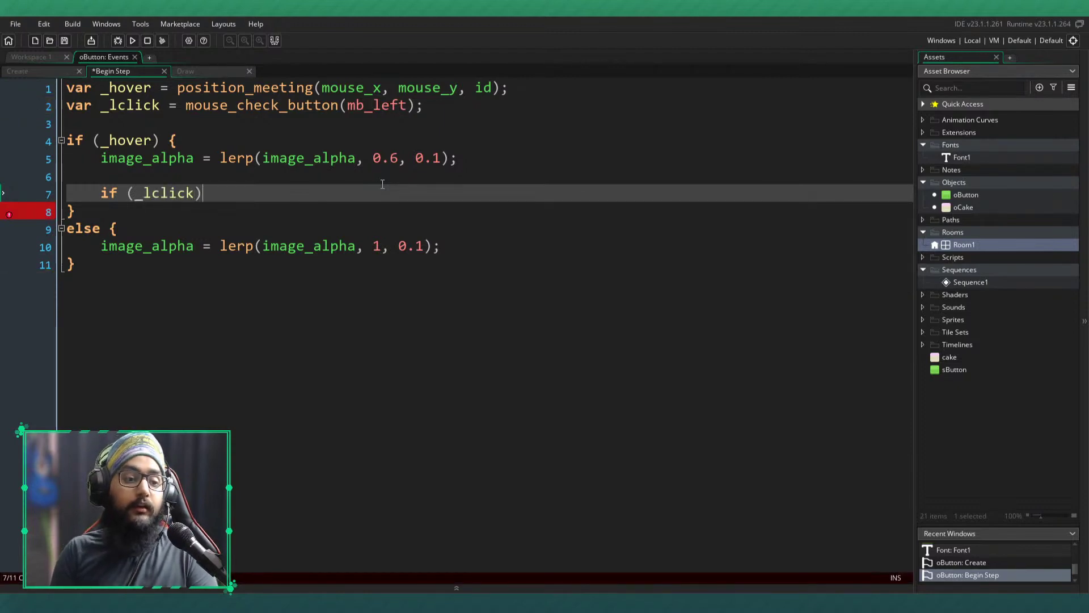
pyautogui.press('Return')
pyautogui.press('Return')
pyautogui.write('}')
pyautogui.press('Up')
pyautogui.hotkey('ctrl', 's')
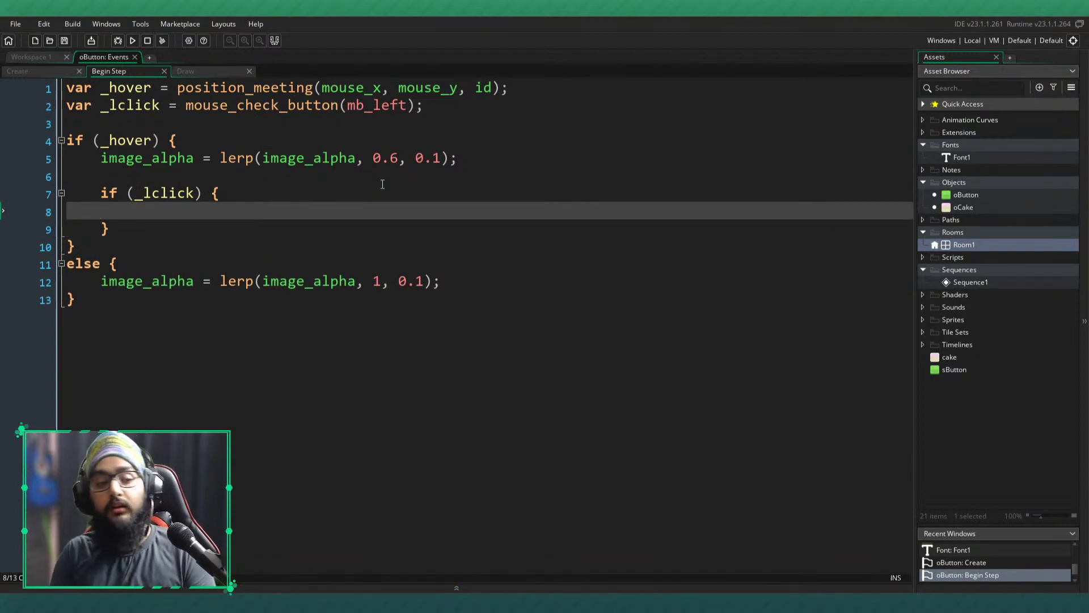
# - Set image_index = 1; inside the if (_lclick) block and save
pyautogui.write('image')
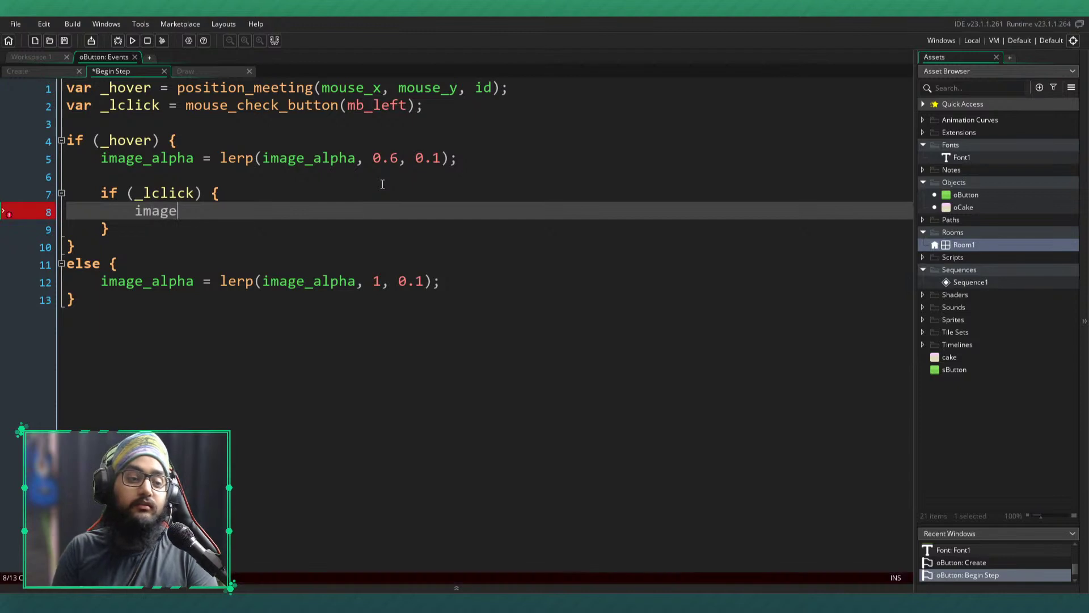
pyautogui.write('_index = 1;')
pyautogui.hotkey('ctrl', 's')
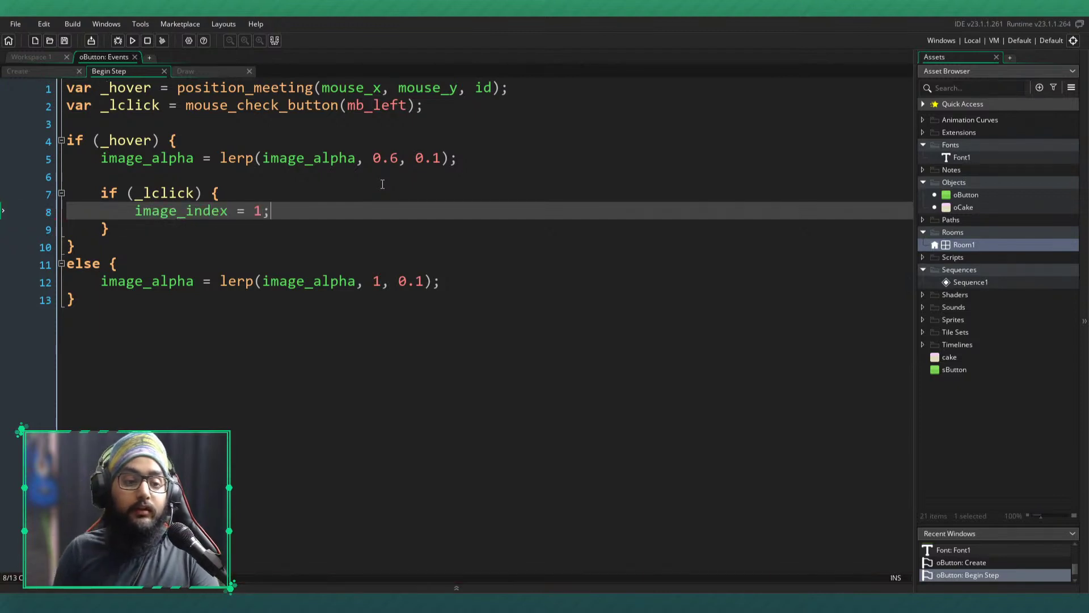
pyautogui.press('Down')
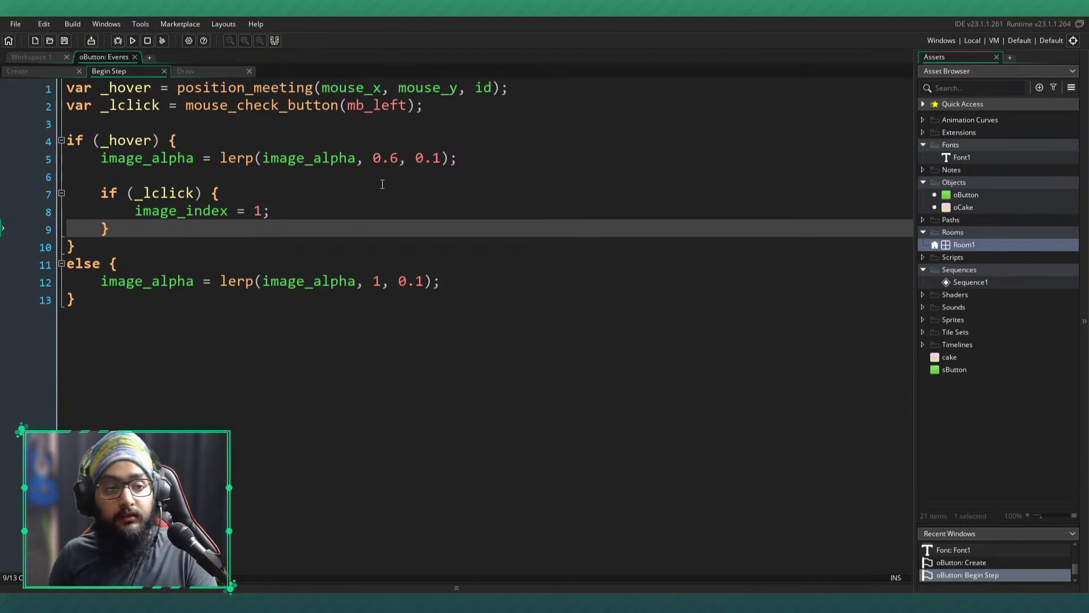
pyautogui.press('Up')
pyautogui.press('Up')
pyautogui.press('Up')
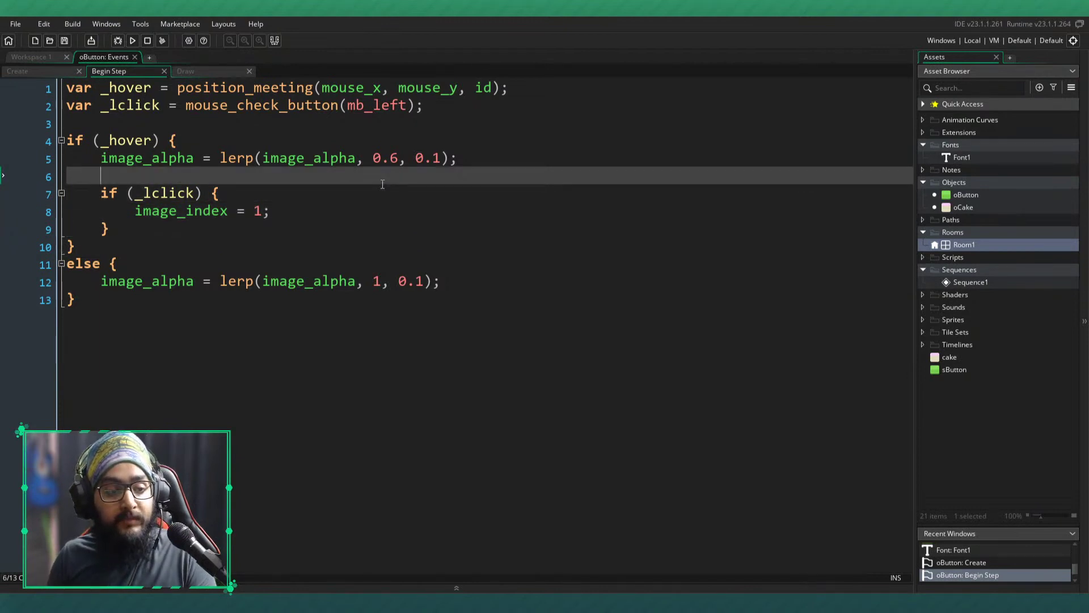
# - Add image_index = 0; above the if (_hover) block in the Begin Step event and save
pyautogui.press('Up')
pyautogui.press('Up')
pyautogui.press('Up')
pyautogui.press('Return')
pyautogui.press('Return')
pyautogui.press('Up')
pyautogui.write('image_index = 0;')
pyautogui.hotkey('ctrl', 's')
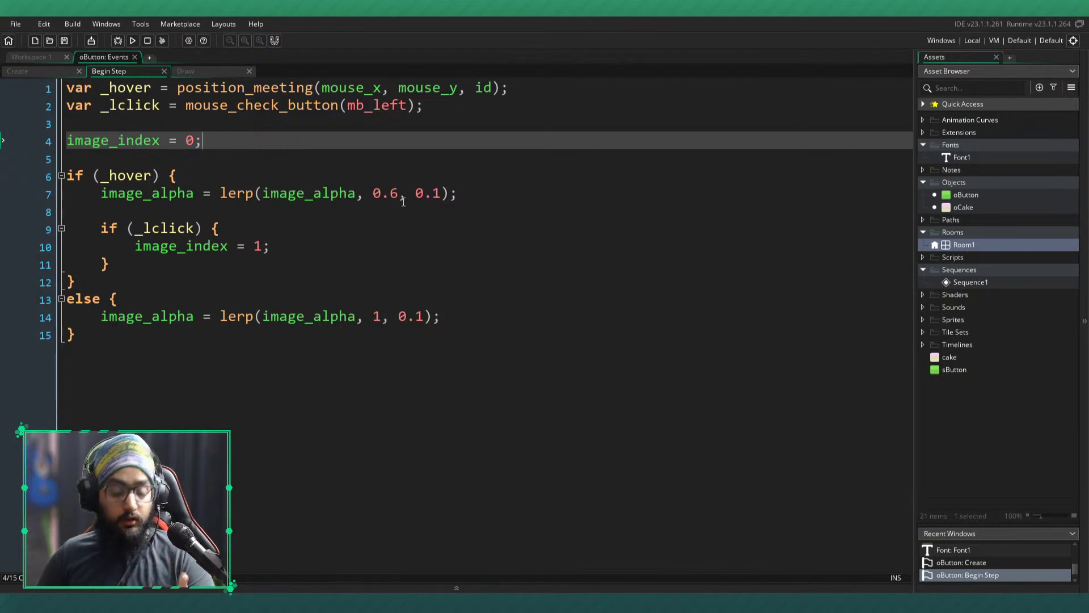
# - Run the game to test the buttons' clicked sprite frame, closing the game window and collapsing the output pane when done
pyautogui.click(132, 40)
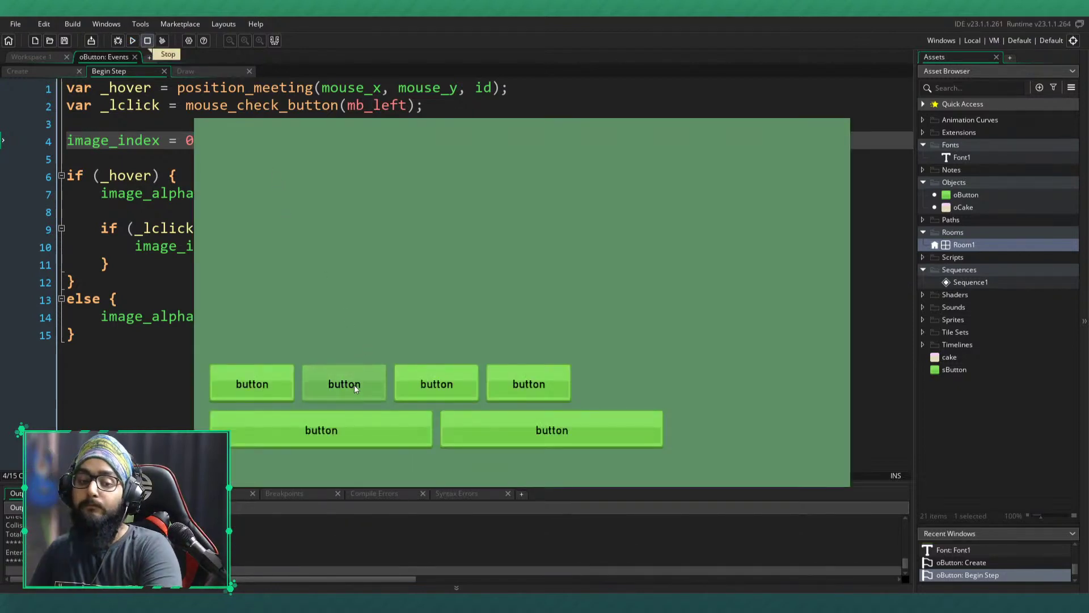
pyautogui.click(432, 387)
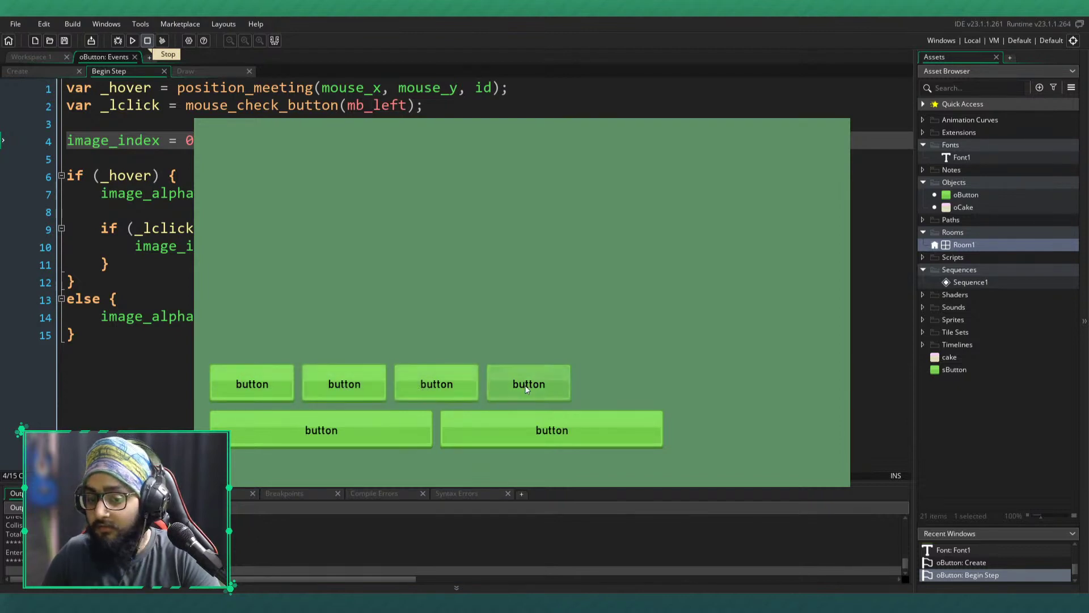
pyautogui.click(837, 110)
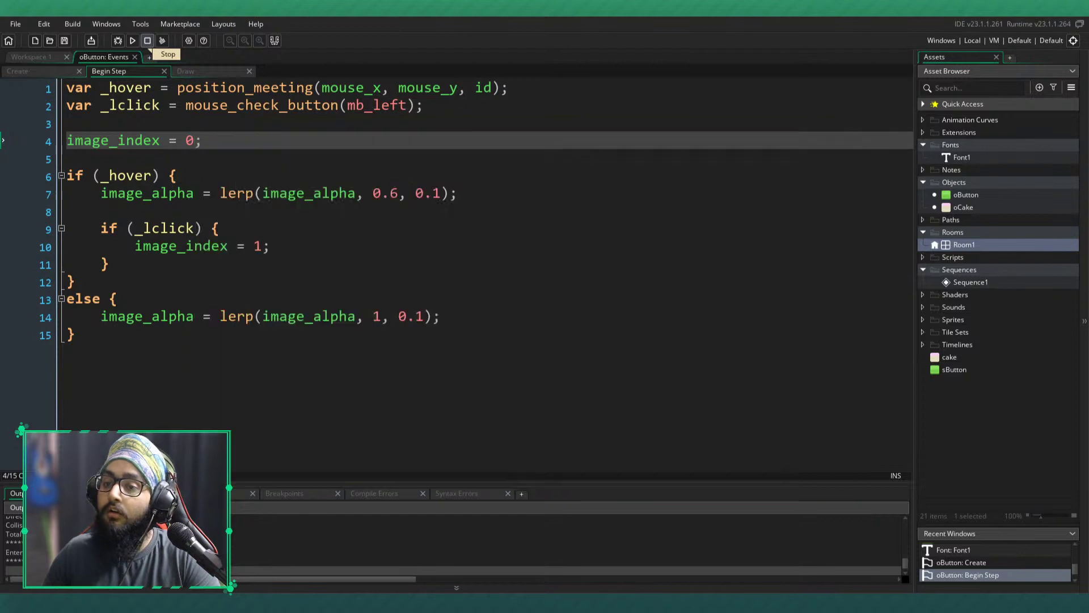
pyautogui.click(735, 589)
# - In the Draw event, add + image_index * 6 to the y position of the draw_text call
pyautogui.click(215, 72)
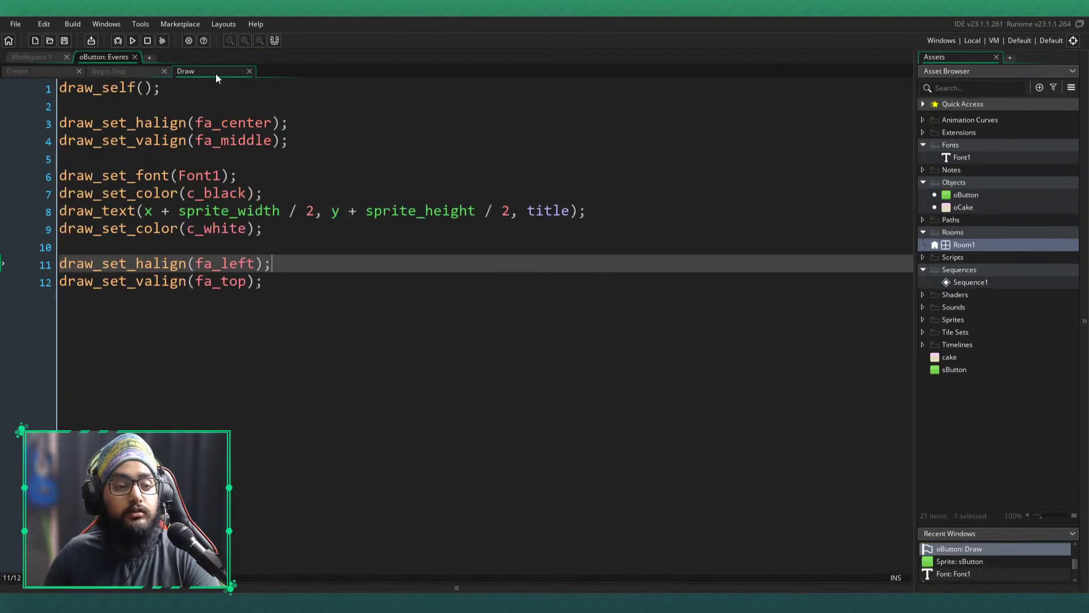
pyautogui.click(499, 213)
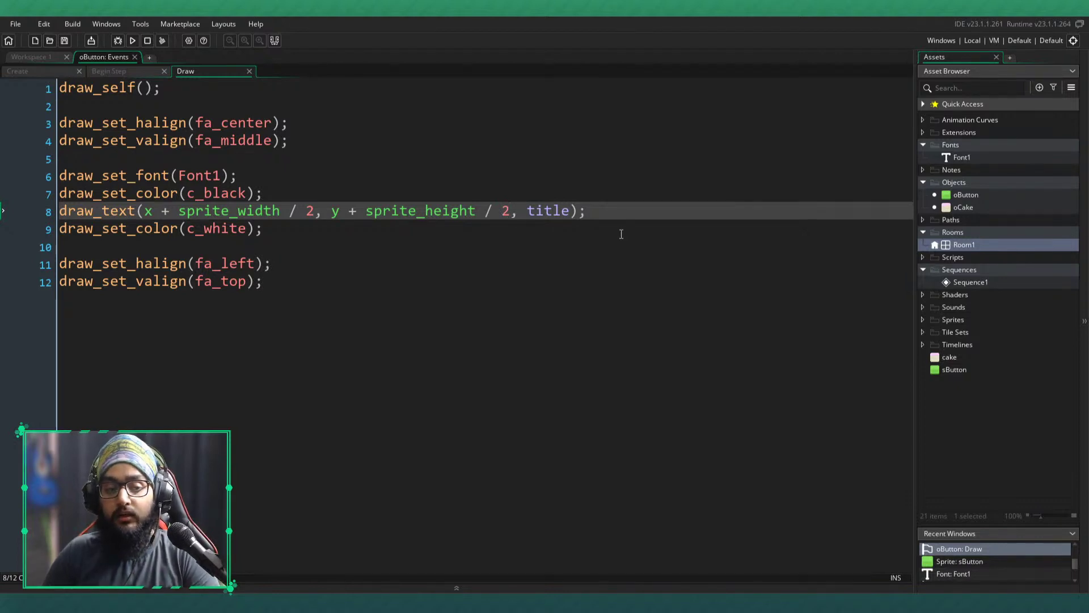
pyautogui.write('+ ')
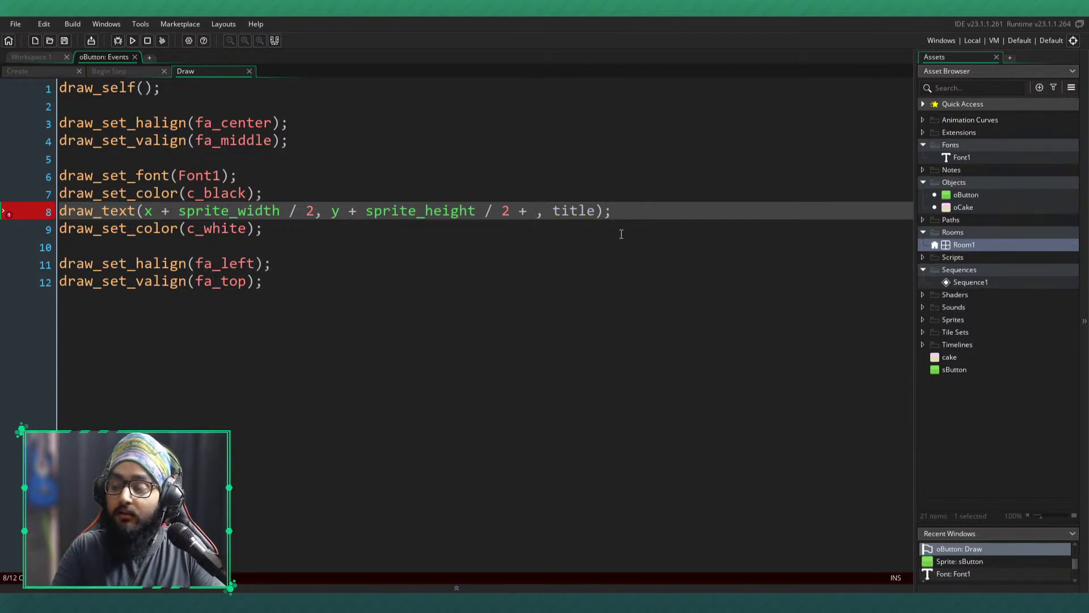
pyautogui.write('image_index')
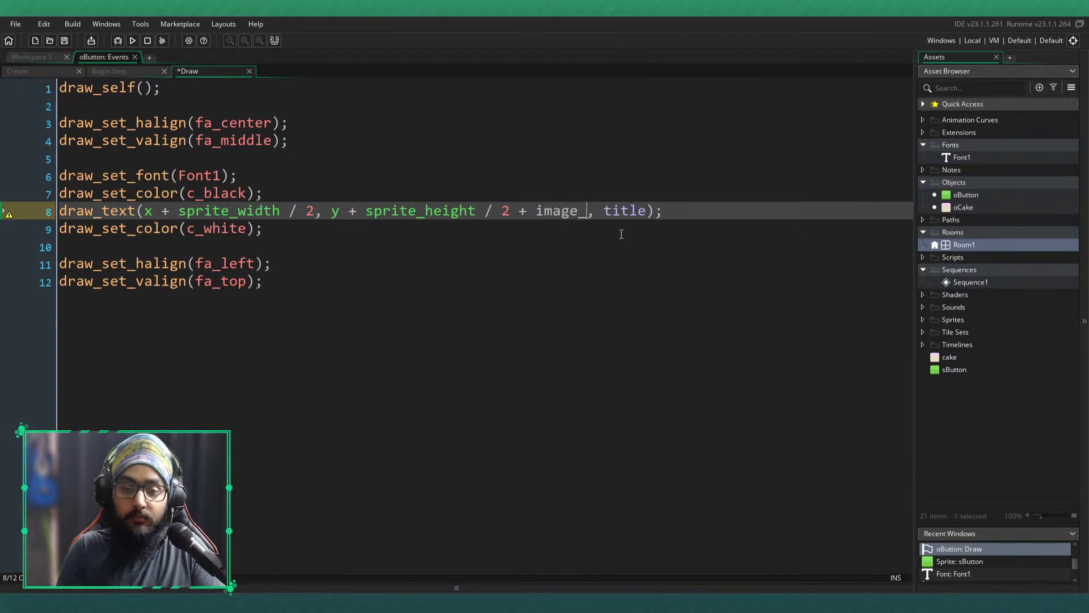
pyautogui.write(' * ')
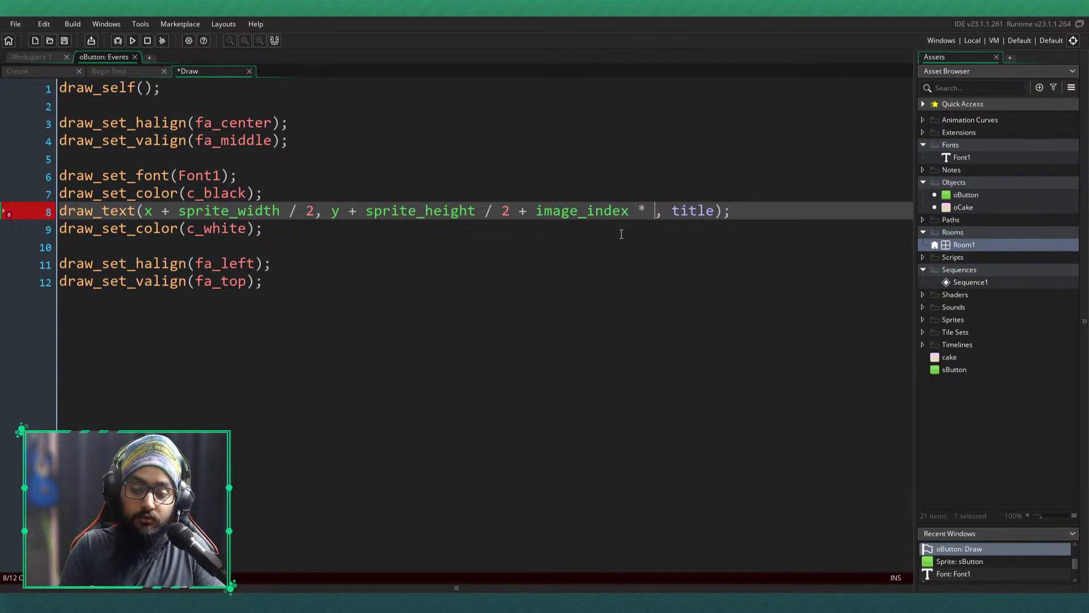
pyautogui.write('7')
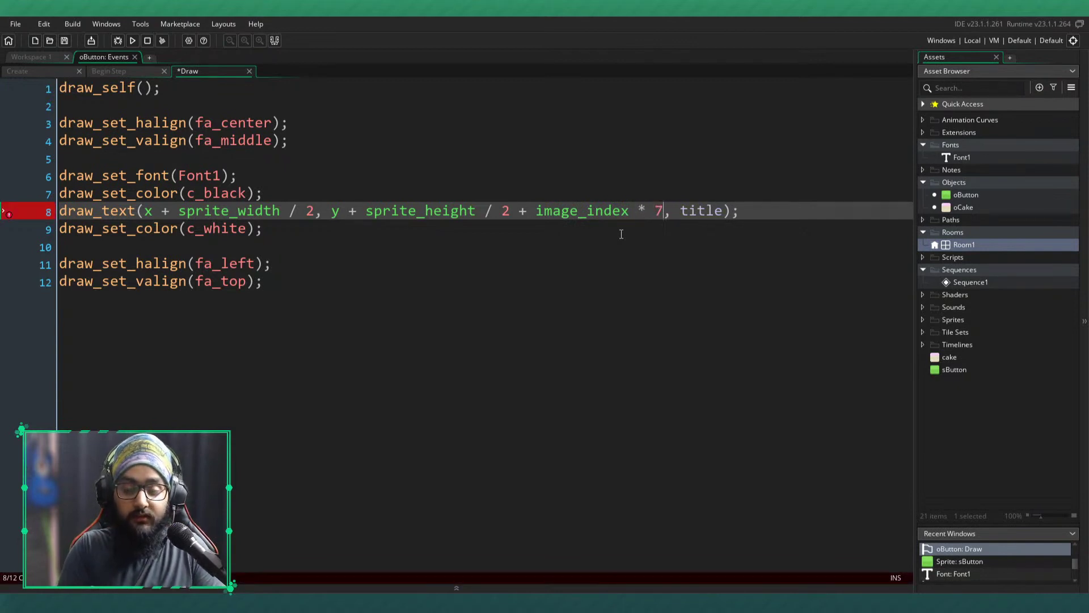
pyautogui.press('BackSpace')
pyautogui.write('6')
# - Run the game to test the label shift on the small buttons and close the game window
pyautogui.press('F5')
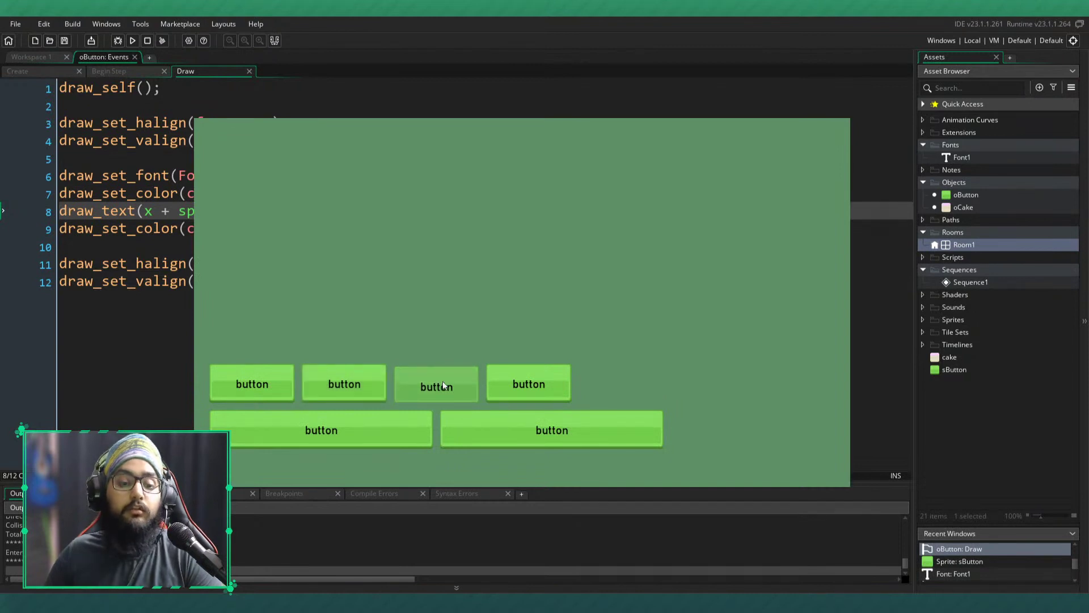
pyautogui.click(457, 383)
pyautogui.click(457, 382)
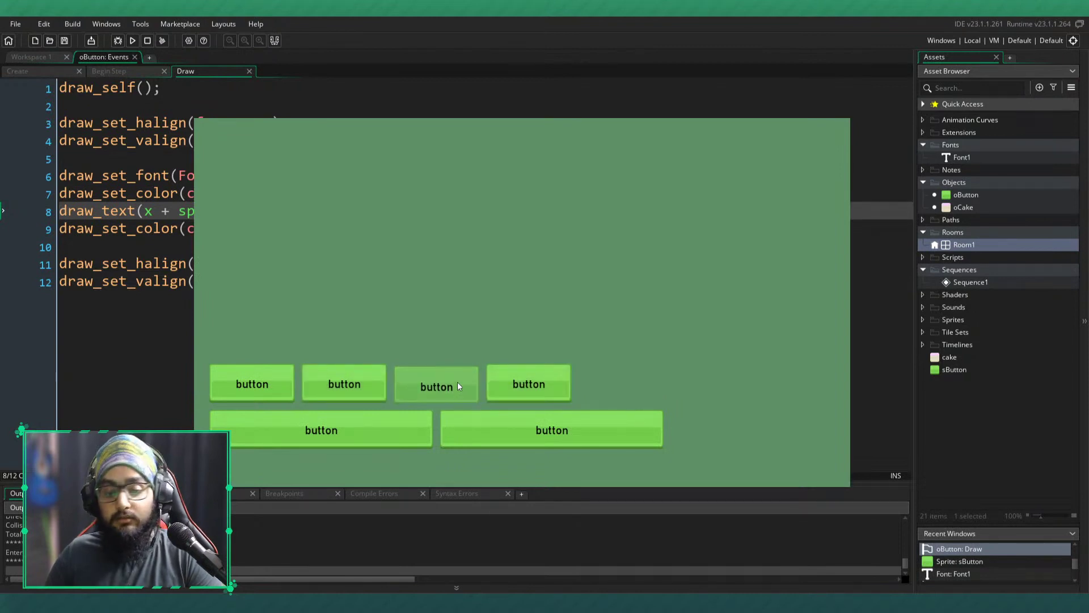
pyautogui.click(508, 381)
pyautogui.click(443, 383)
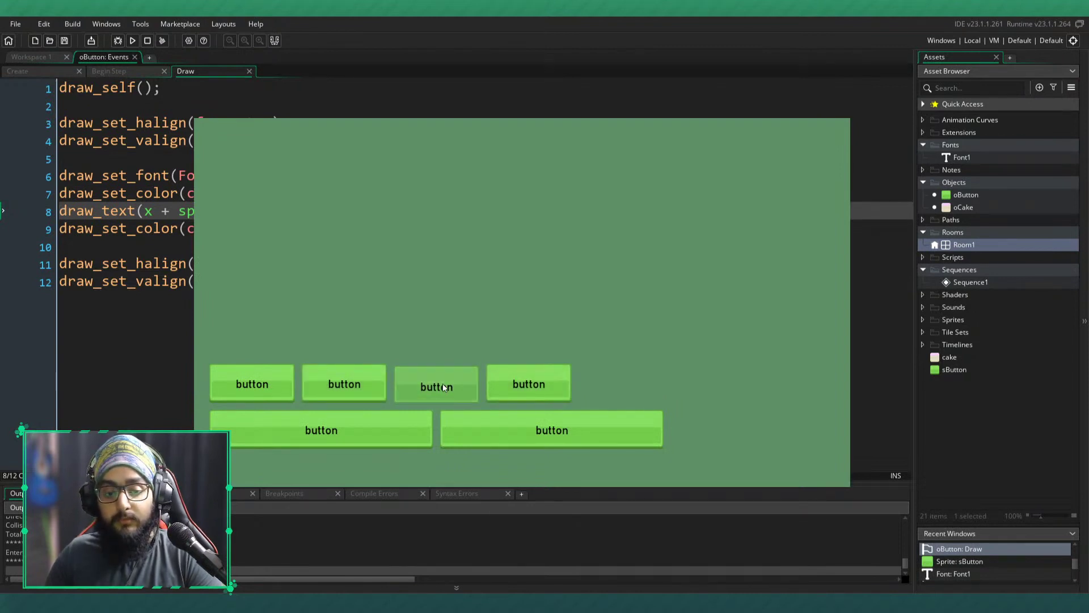
pyautogui.click(350, 384)
pyautogui.click(839, 110)
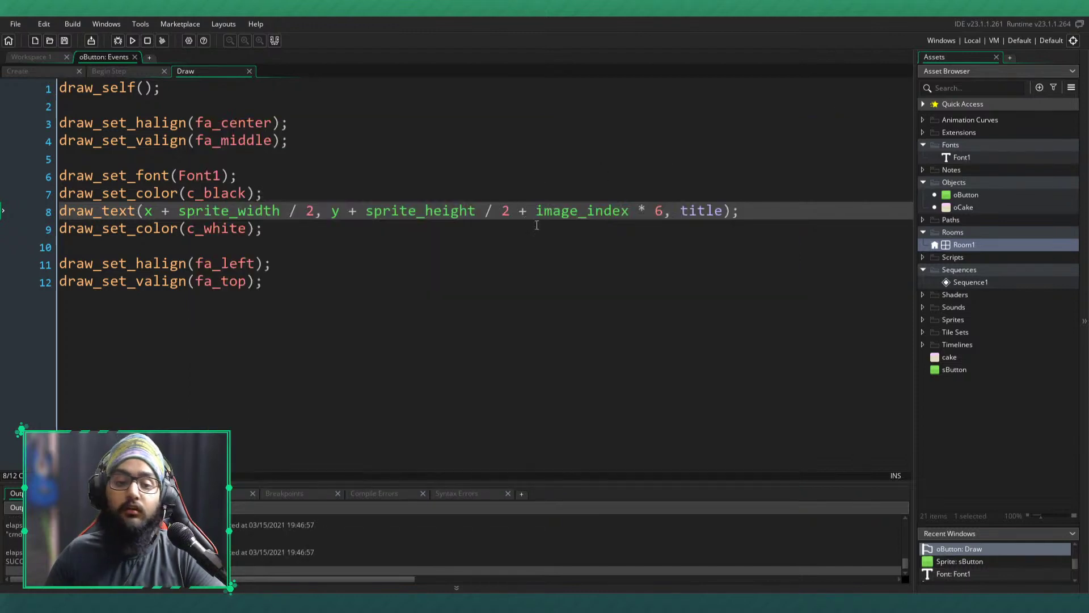
# - Set the image_index multiplier in the draw_text call to 5 and save
pyautogui.doubleClick(659, 211)
pyautogui.write('5')
pyautogui.hotkey('ctrl', 's')
pyautogui.moveTo(535, 211); pyautogui.dragTo(634, 211)
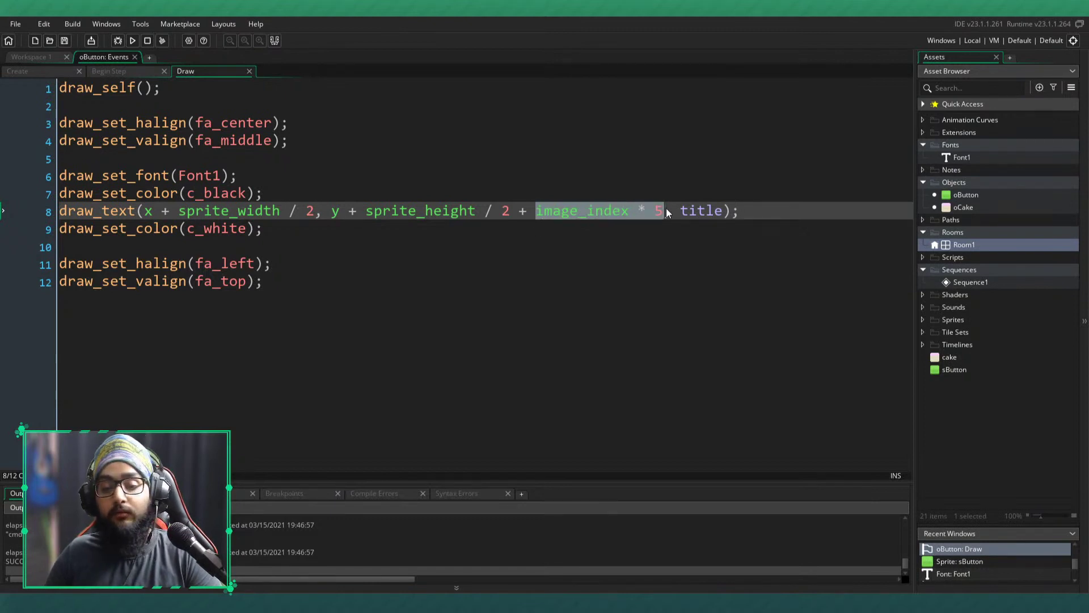
pyautogui.moveTo(632, 212); pyautogui.dragTo(526, 212)
pyautogui.click(612, 214)
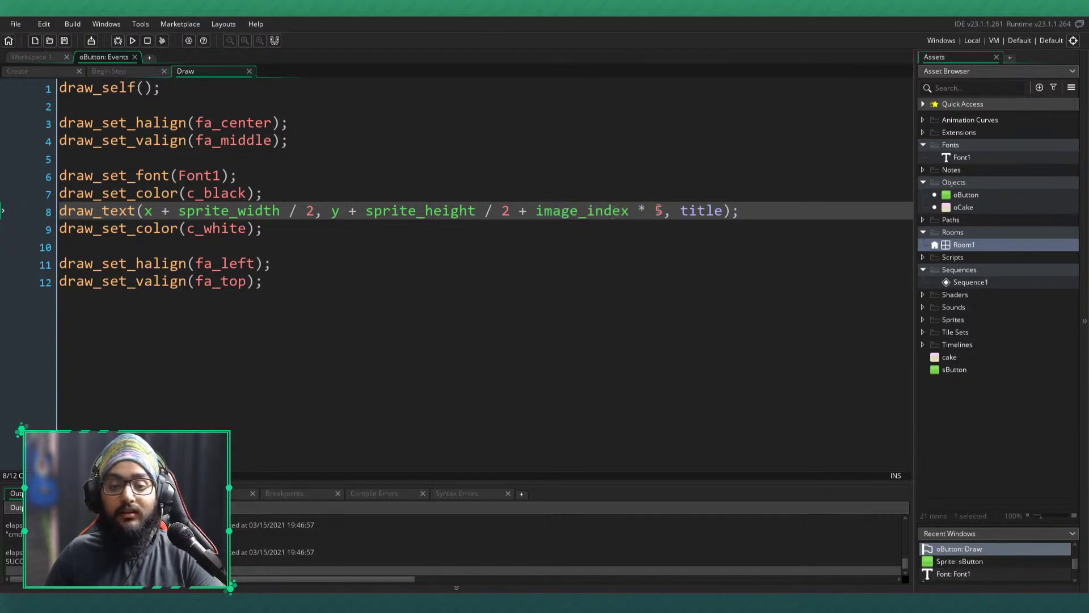
# - Run the game again to check the label shift with the multiplier of 5 and close the game window
pyautogui.doubleClick(659, 211)
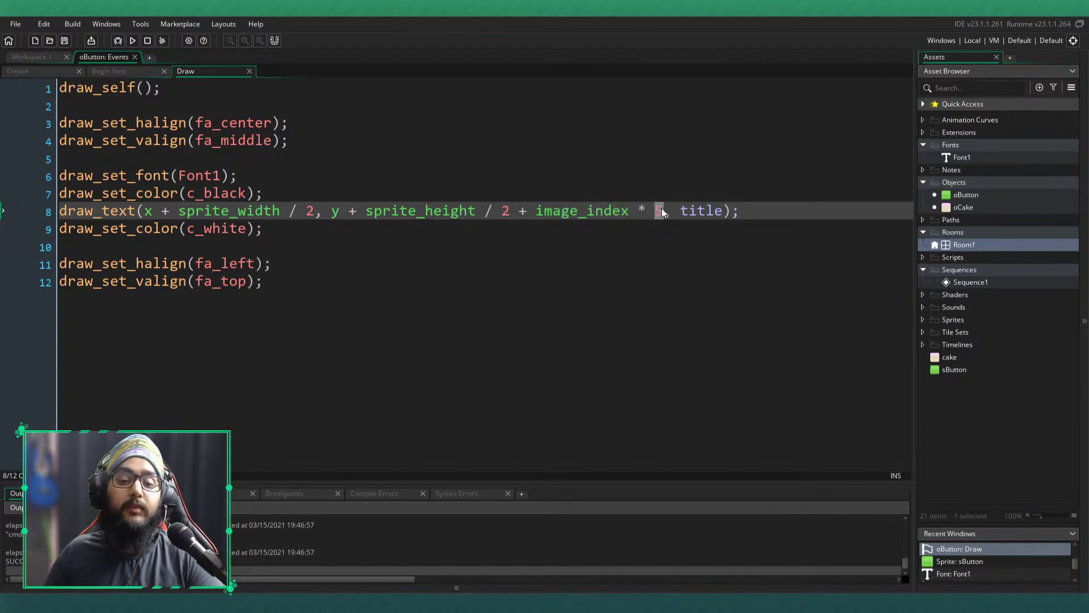
pyautogui.click(133, 41)
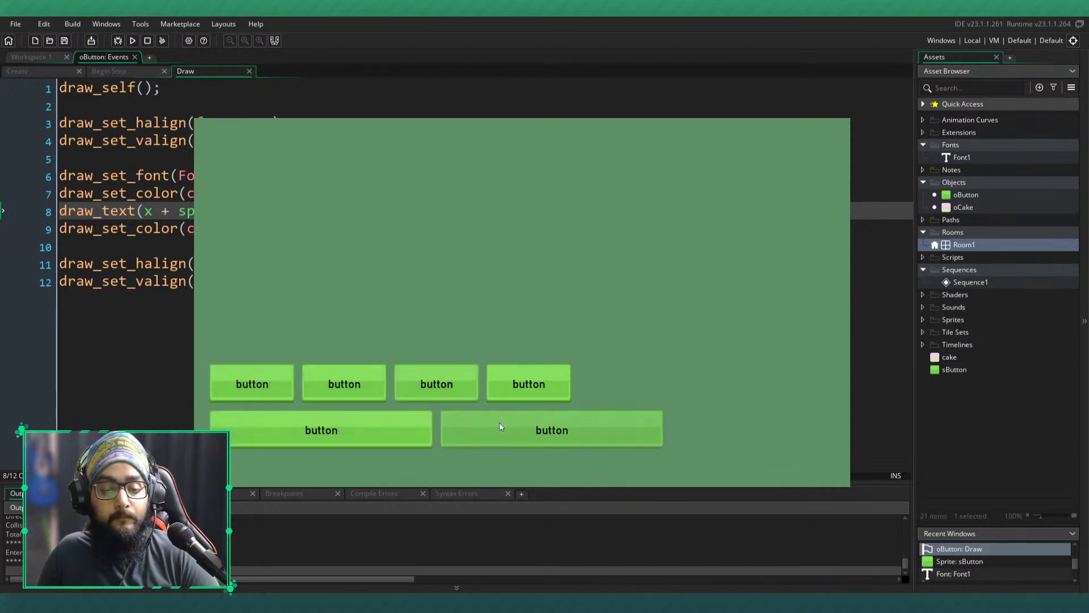
pyautogui.click(842, 119)
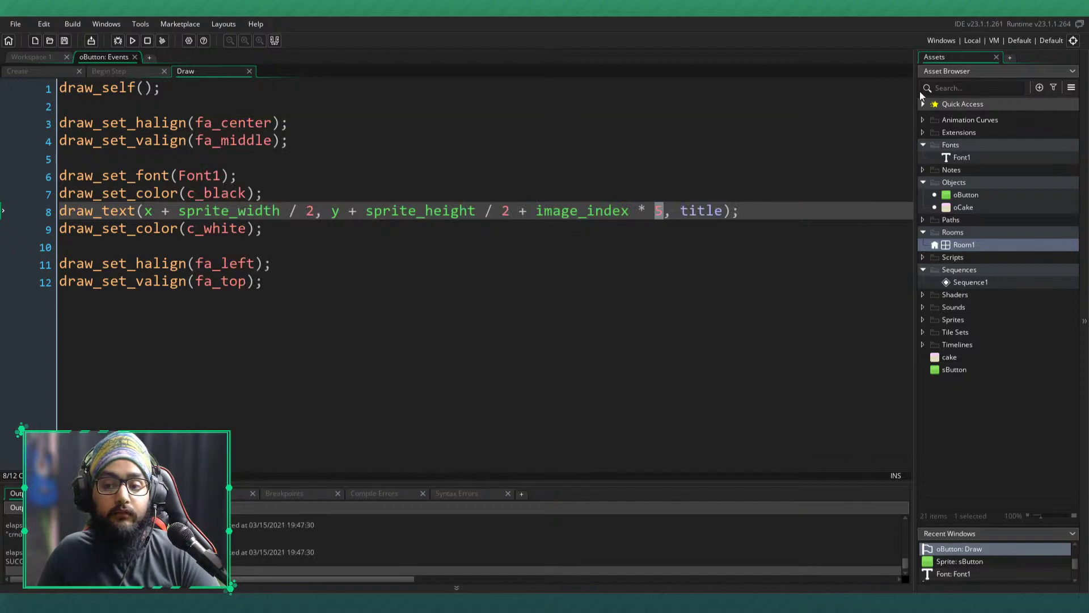
# - Open Room1, shift the rightmost small button slightly to the right, and close the room
pyautogui.doubleClick(963, 245)
pyautogui.moveTo(546, 363); pyautogui.dragTo(583, 368)
pyautogui.click(571, 322)
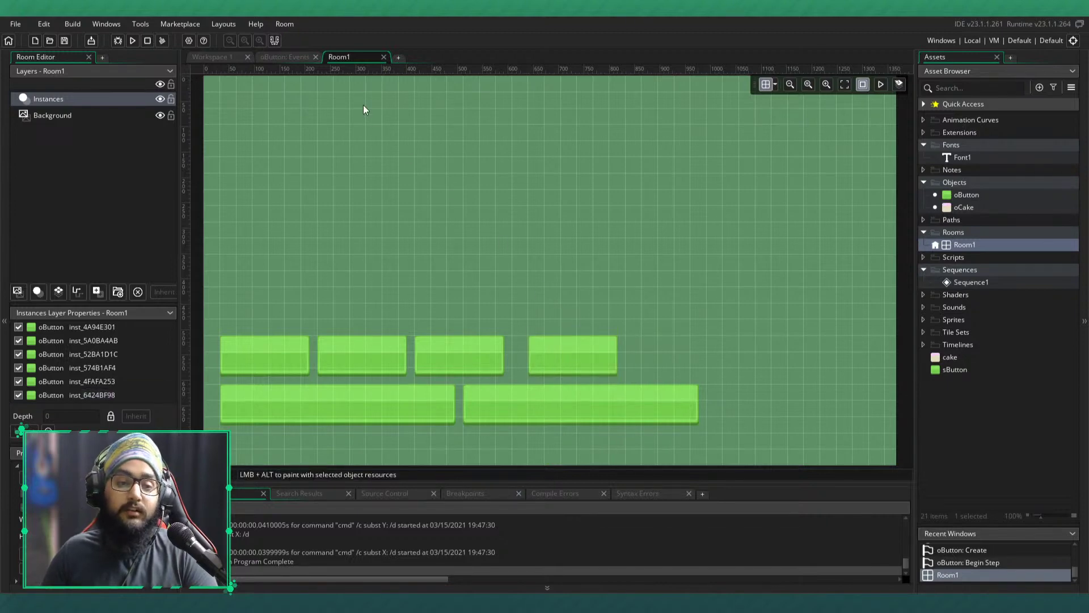
pyautogui.middleClick(363, 59)
# - Open Sequence1, collapse the output pane and delete the cake asset from the sequence canvas
pyautogui.doubleClick(1000, 282)
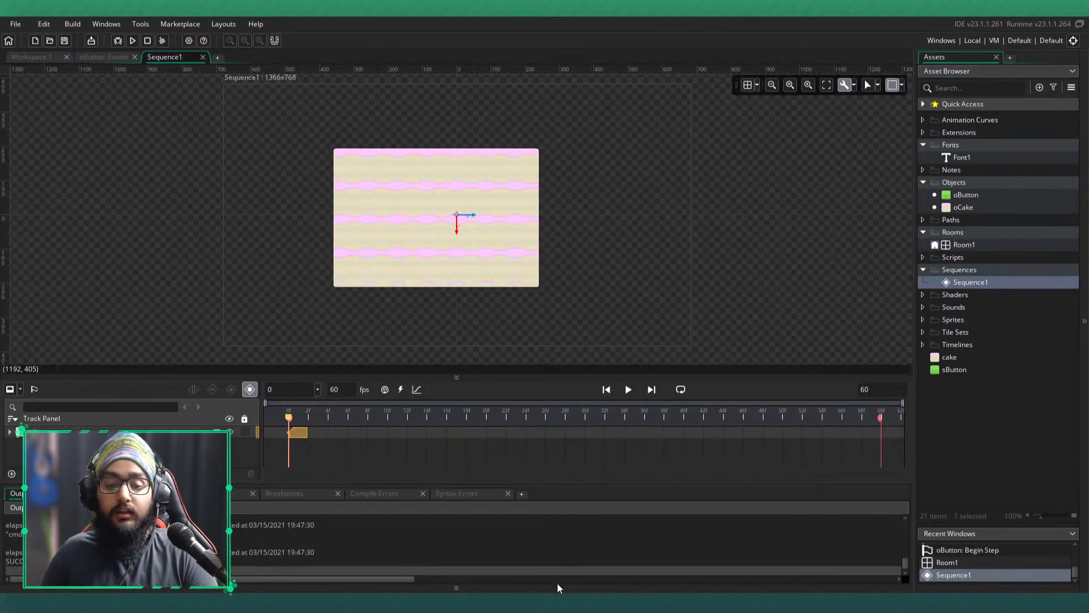
pyautogui.click(557, 583)
pyautogui.click(435, 245)
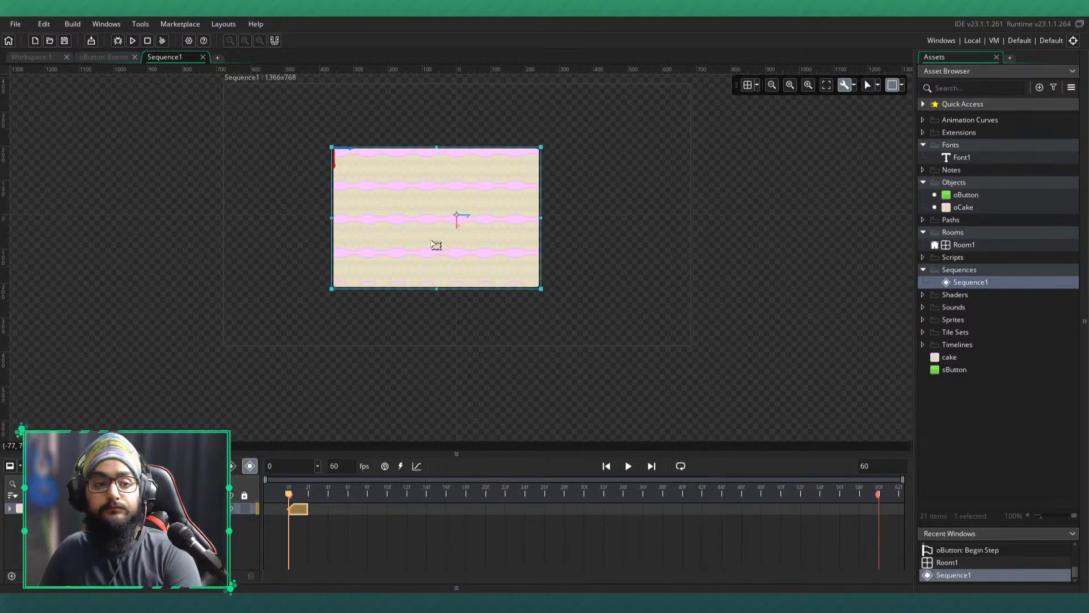
pyautogui.press('Delete')
# - Open Room1 to examine the arrangement of its buttons and close it again
pyautogui.doubleClick(974, 245)
pyautogui.moveTo(315, 394); pyautogui.dragTo(344, 378, button='middle')
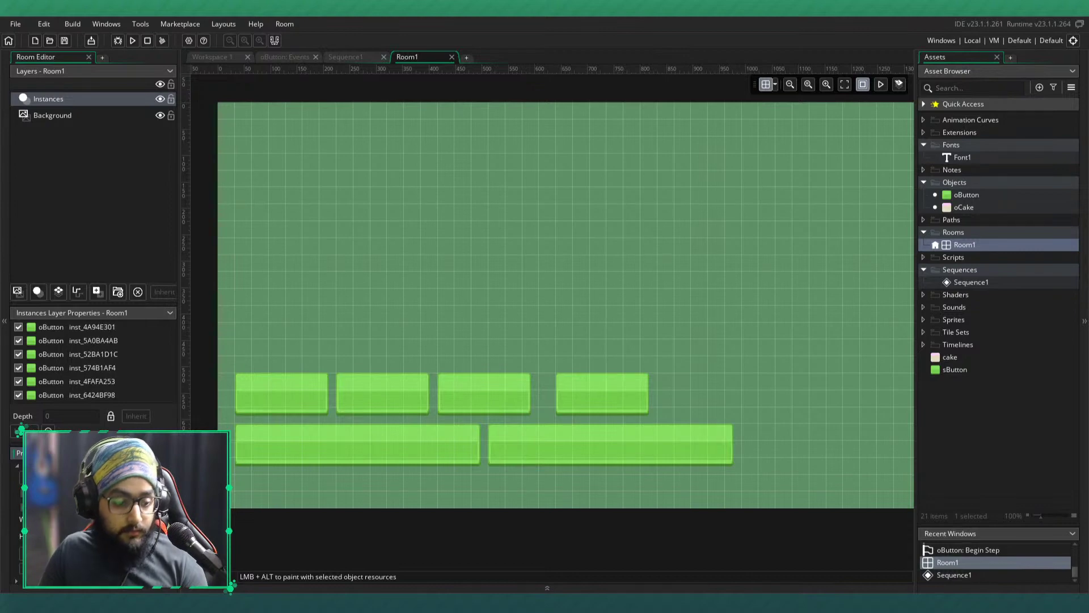
pyautogui.middleClick(407, 61)
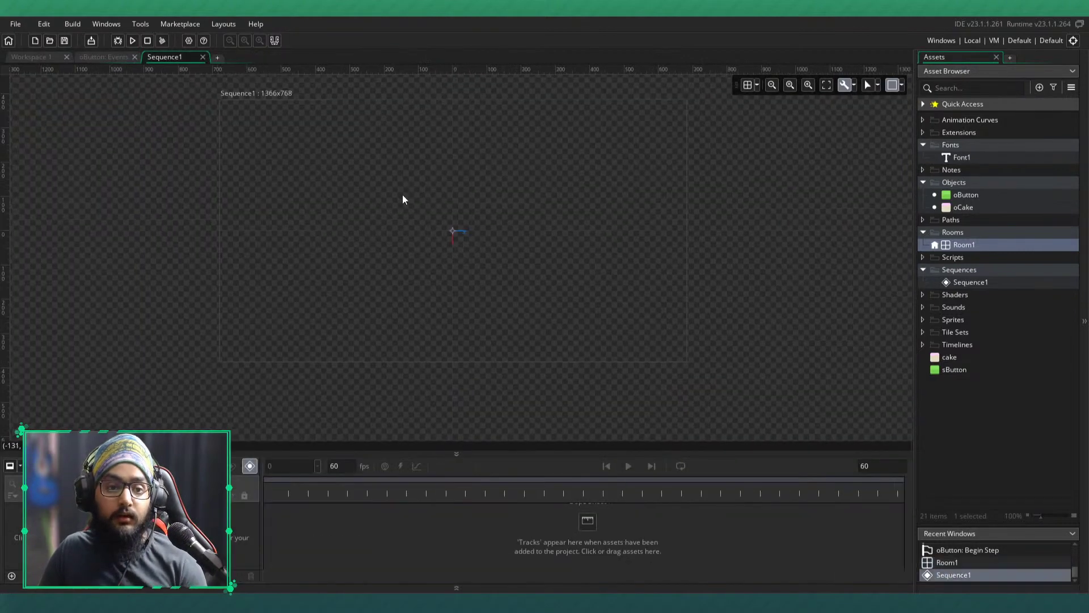
# - Show the 16 by 16 grid on the Sequence1 canvas
pyautogui.scroll(-3, 161, 177)
pyautogui.moveTo(431, 260); pyautogui.dragTo(430, 214, button='middle')
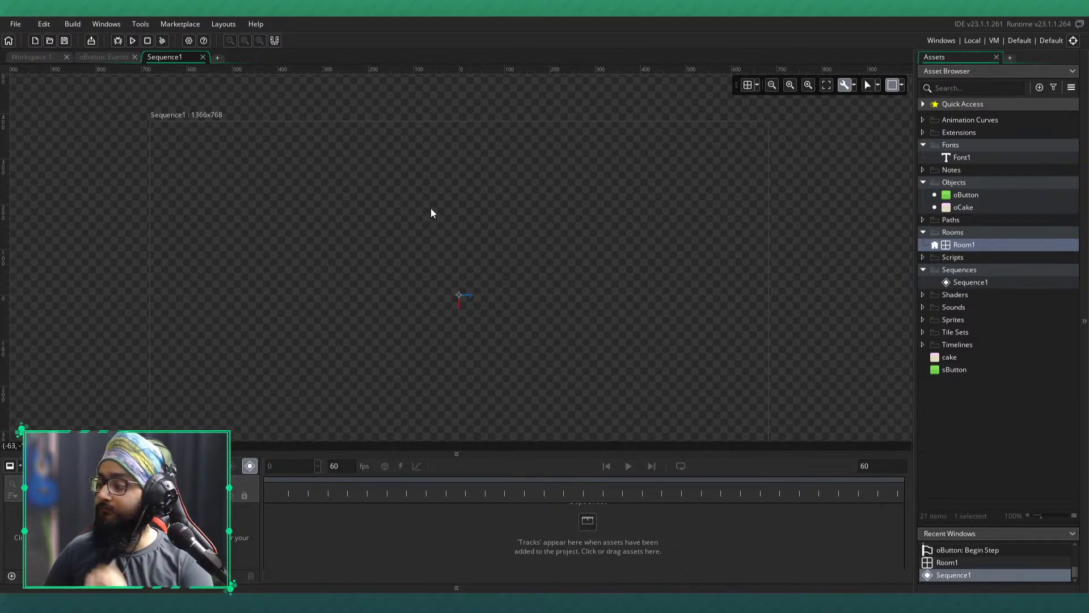
pyautogui.moveTo(437, 287); pyautogui.dragTo(433, 243, button='middle')
pyautogui.scroll(-2, 435, 240)
pyautogui.scroll(1, 435, 241)
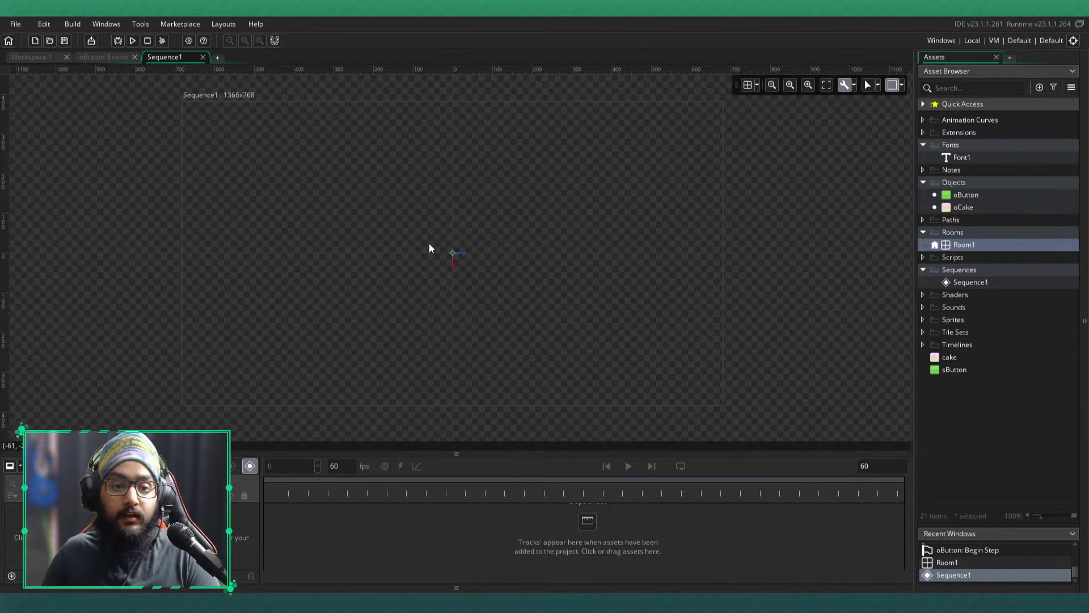
pyautogui.click(756, 85)
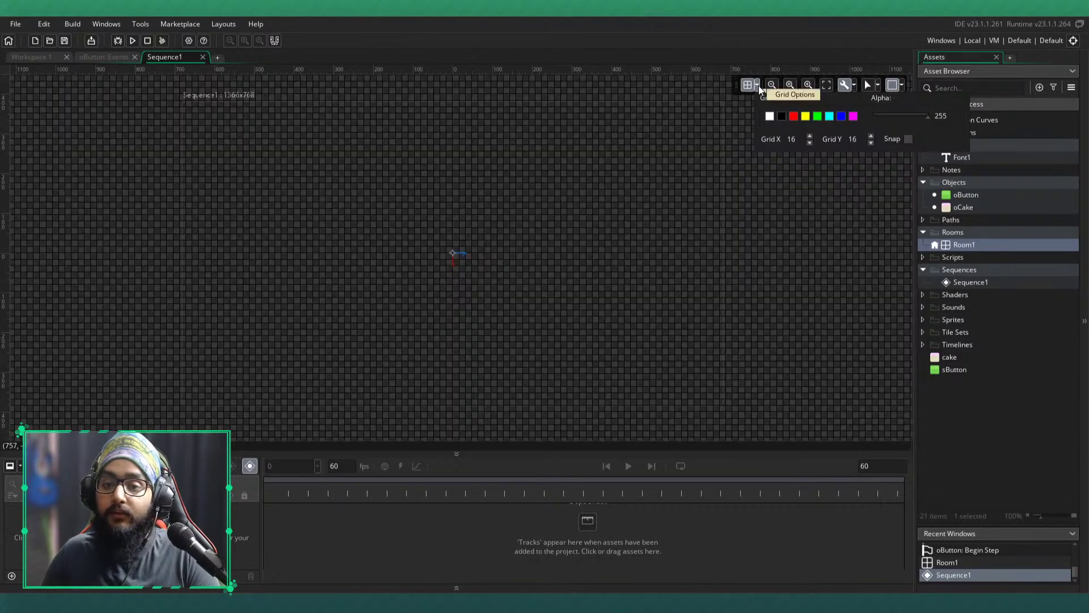
pyautogui.moveTo(965, 194); pyautogui.dragTo(579, 297)
pyautogui.click(395, 243)
pyautogui.click(758, 85)
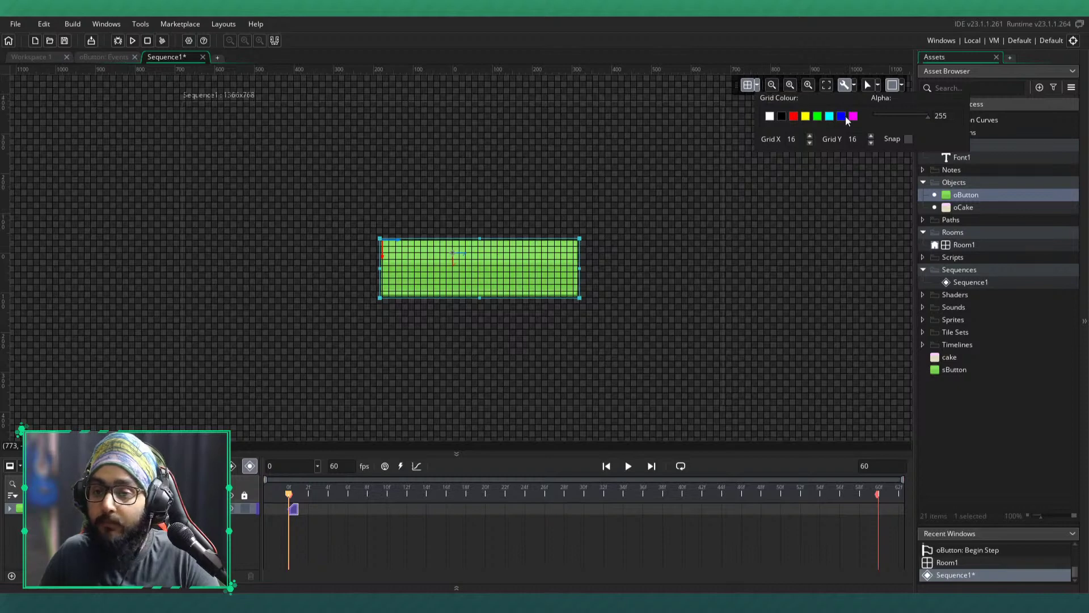
pyautogui.click(712, 267)
pyautogui.hotkey('ctrl', 'a')
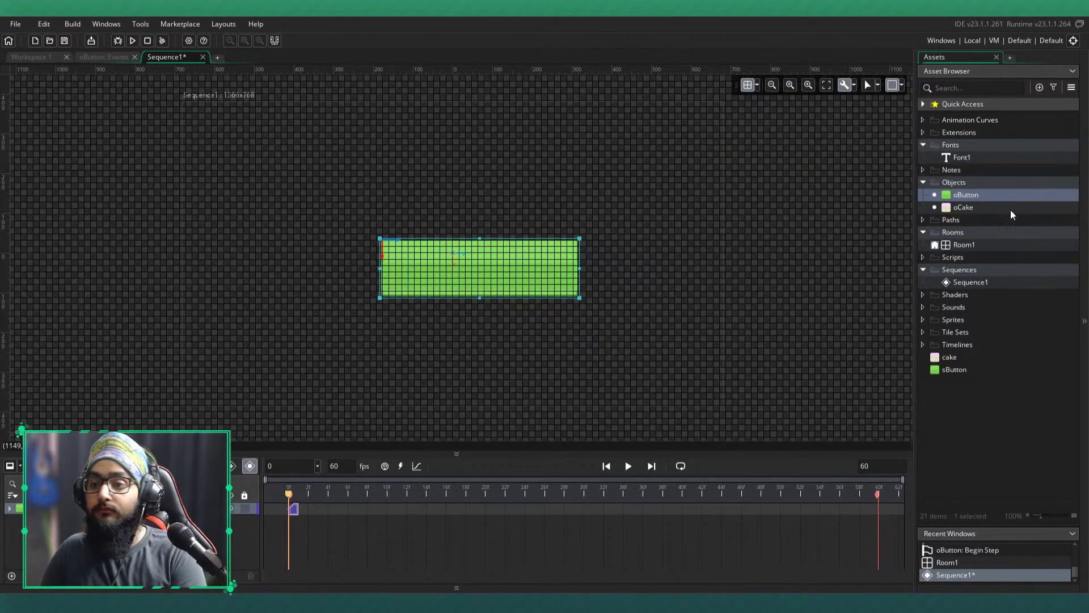
pyautogui.press('Delete')
# - Place an oButton instance on the Sequence1 canvas near the origin and resize it
pyautogui.moveTo(993, 198); pyautogui.dragTo(408, 219)
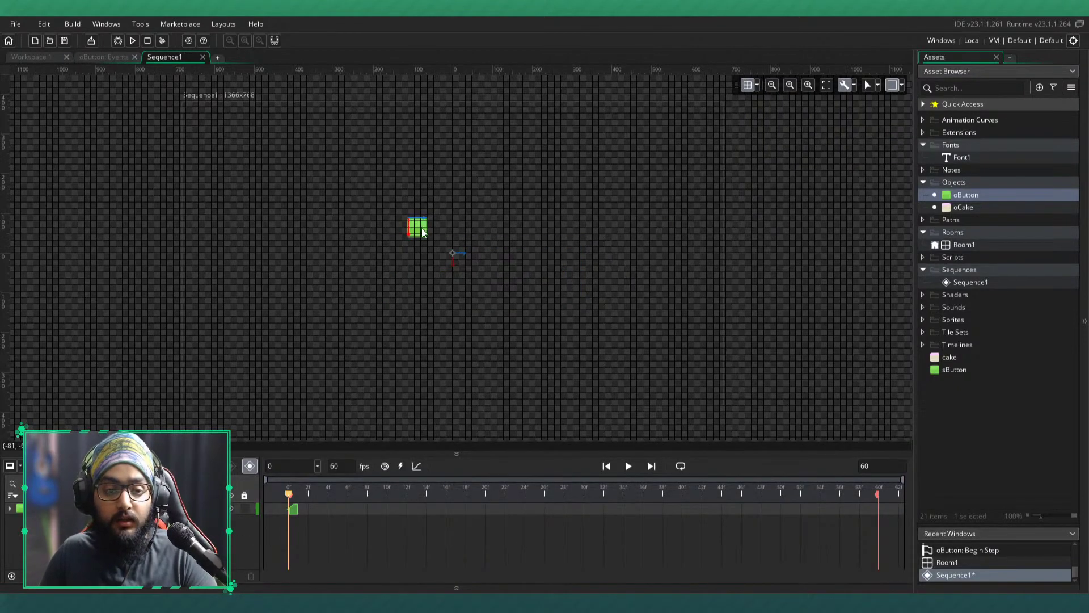
pyautogui.click(421, 230)
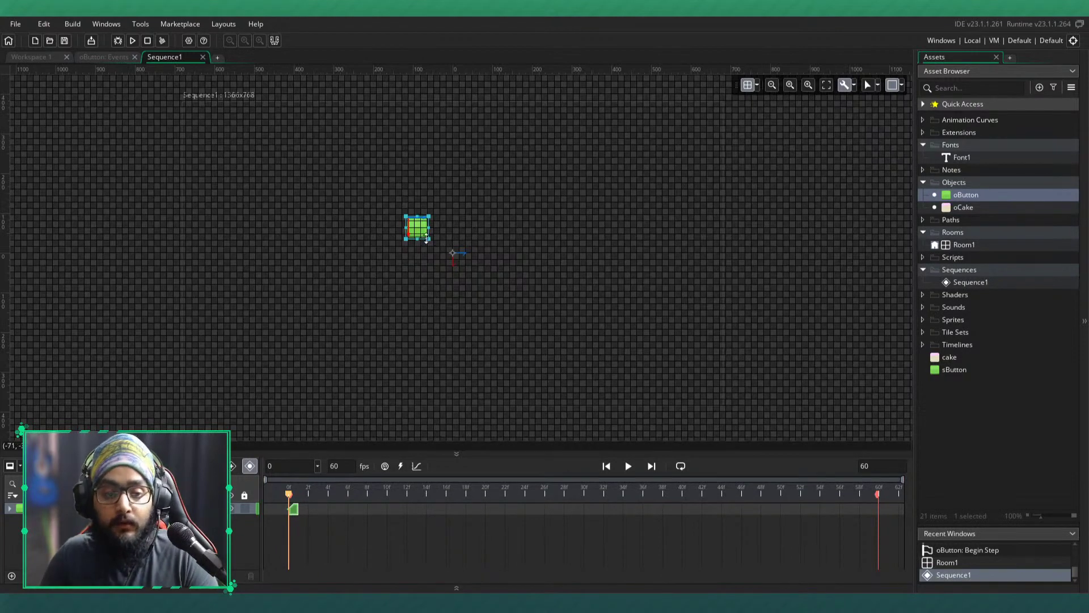
pyautogui.moveTo(429, 240); pyautogui.dragTo(448, 223)
# - Following Room1's layout, arrange two equally wide oButton instances side by side along the lower part of the Sequence1 canvas
pyautogui.doubleClick(957, 247)
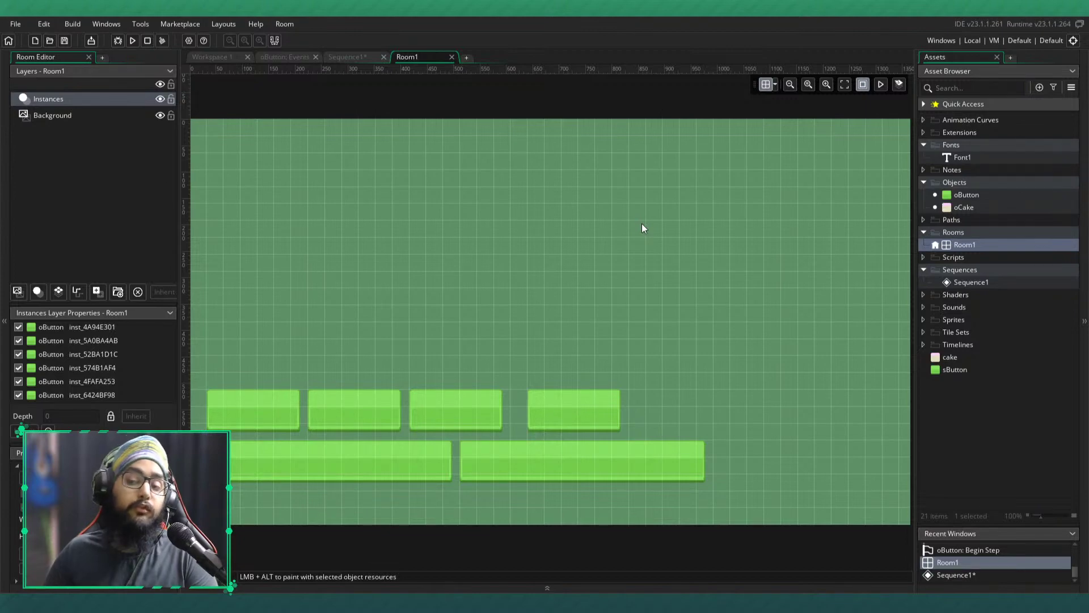
pyautogui.middleClick(413, 58)
pyautogui.moveTo(449, 220); pyautogui.dragTo(425, 380)
pyautogui.click(445, 413)
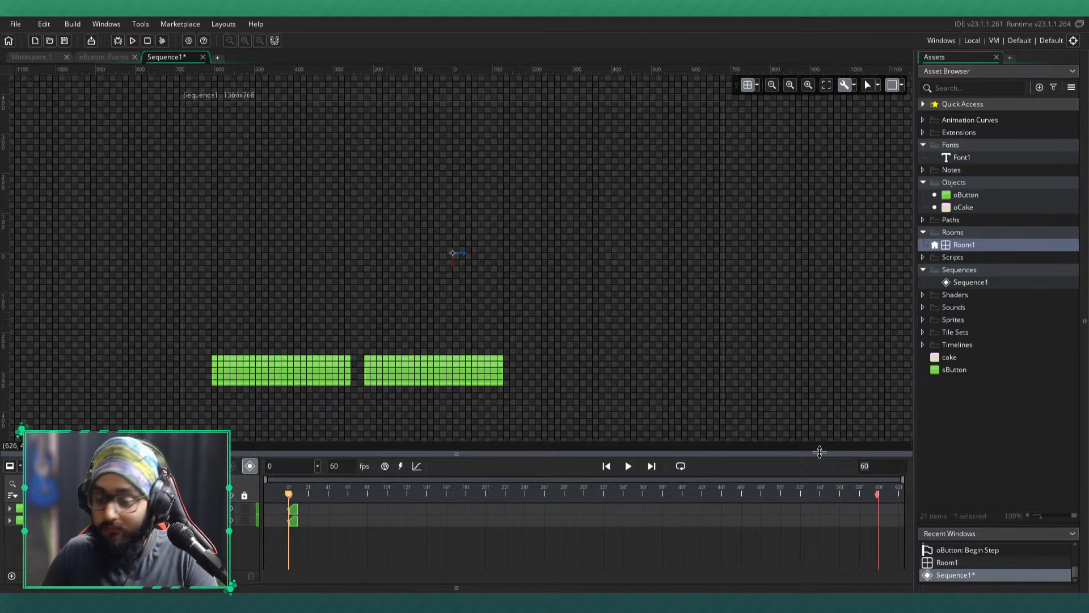
# - Set the sequence's length to 1 frame and select the left oButton instance
pyautogui.write('1')
pyautogui.press('Return')
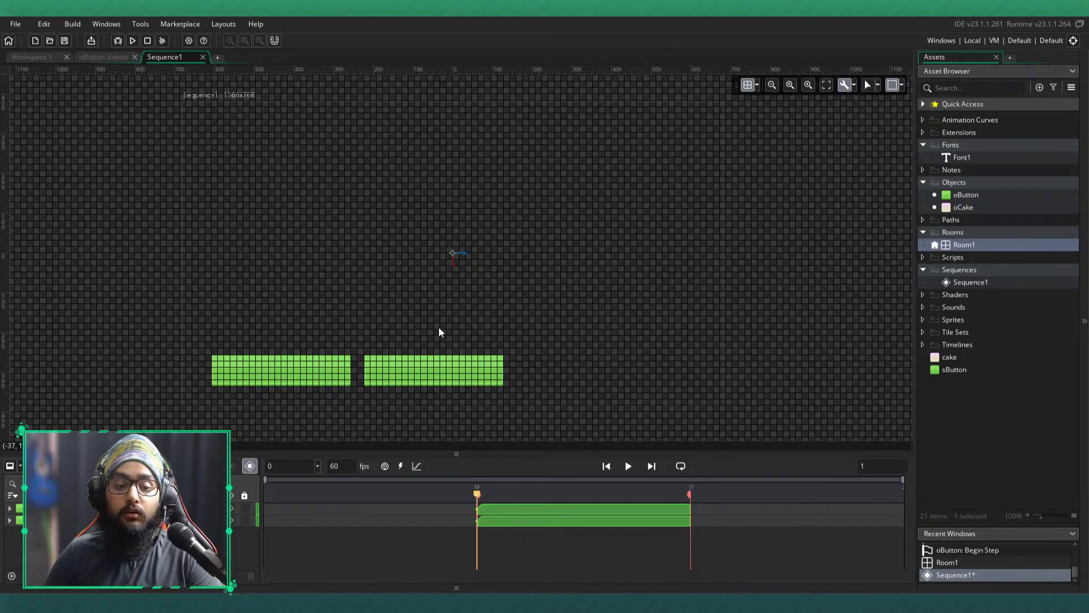
pyautogui.click(351, 365)
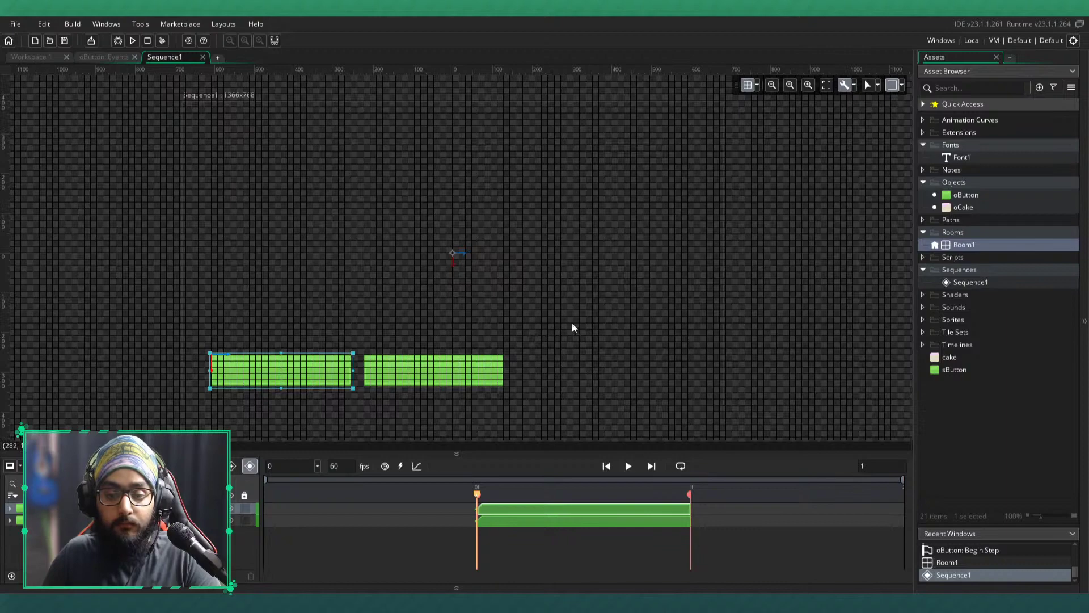
# - In Room1, override the title variable of the third oButton instance in the upper row with "I am a good button"
pyautogui.doubleClick(964, 245)
pyautogui.click(449, 419)
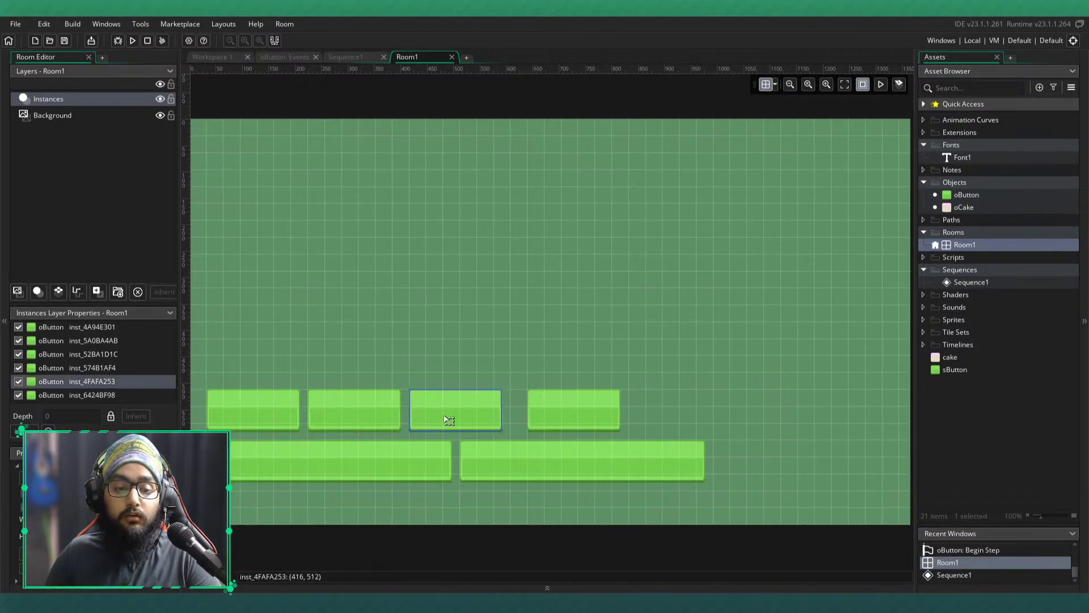
pyautogui.doubleClick(449, 419)
pyautogui.moveTo(476, 372); pyautogui.dragTo(605, 247)
pyautogui.click(615, 321)
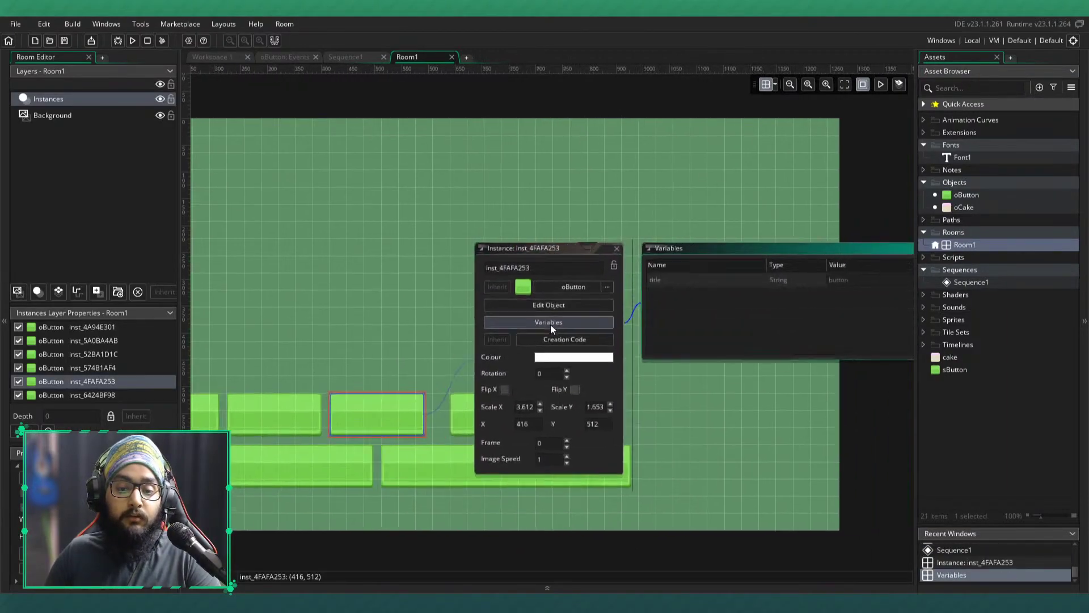
pyautogui.moveTo(255, 176); pyautogui.dragTo(477, 177, button='middle')
pyautogui.moveTo(727, 211); pyautogui.dragTo(641, 201, button='middle')
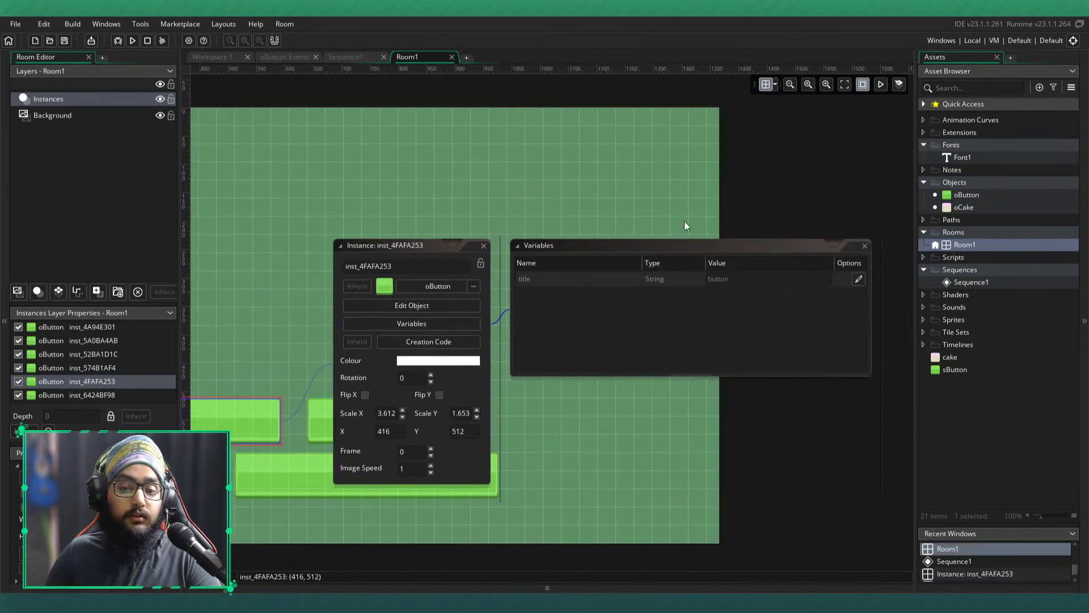
pyautogui.click(858, 279)
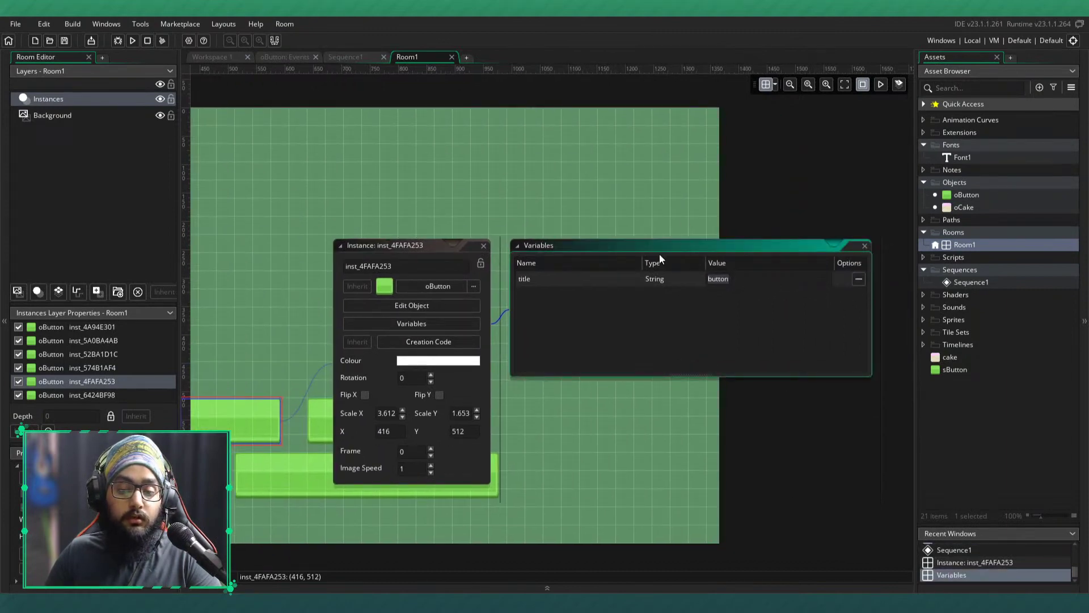
pyautogui.write('I am ')
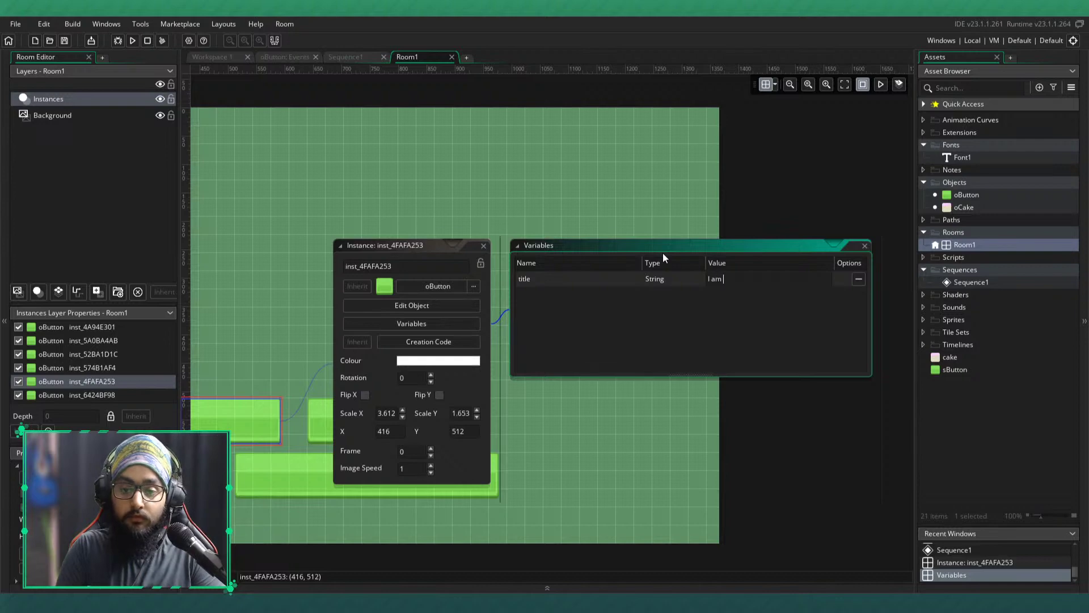
pyautogui.write('a good button')
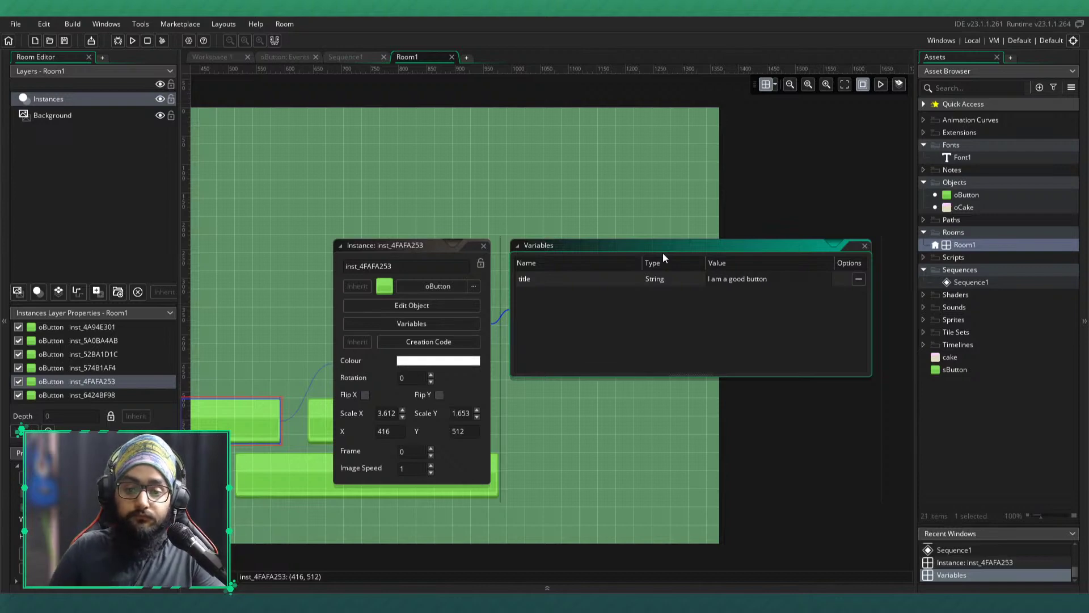
# - Run the game to check the custom button label, and close the game and the Room1 editor
pyautogui.moveTo(430, 207); pyautogui.dragTo(549, 201, button='middle')
pyautogui.press('F5')
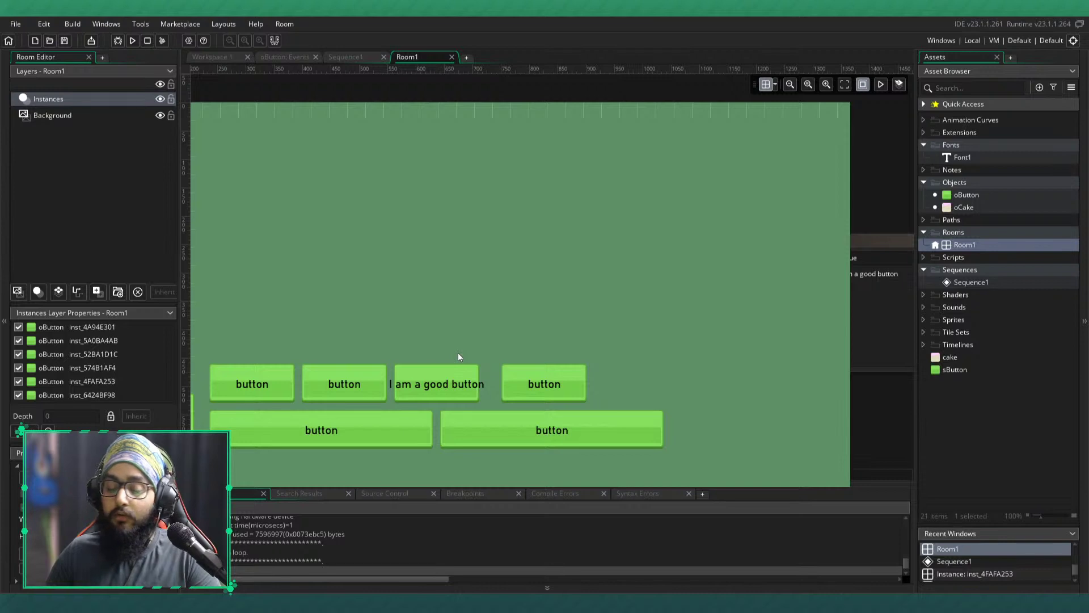
pyautogui.hotkey('alt', 'F4')
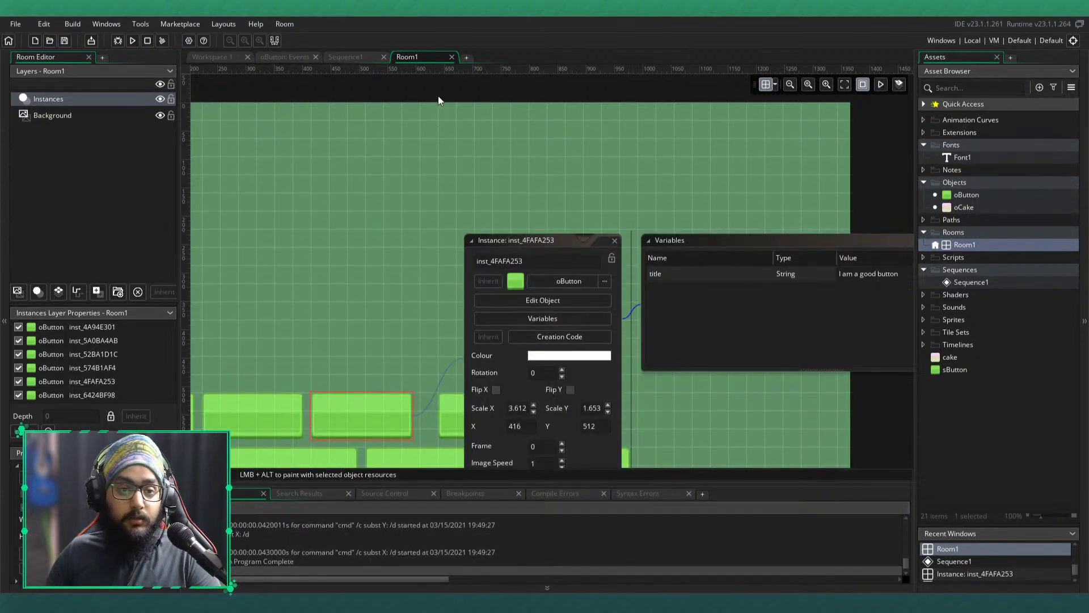
pyautogui.middleClick(430, 61)
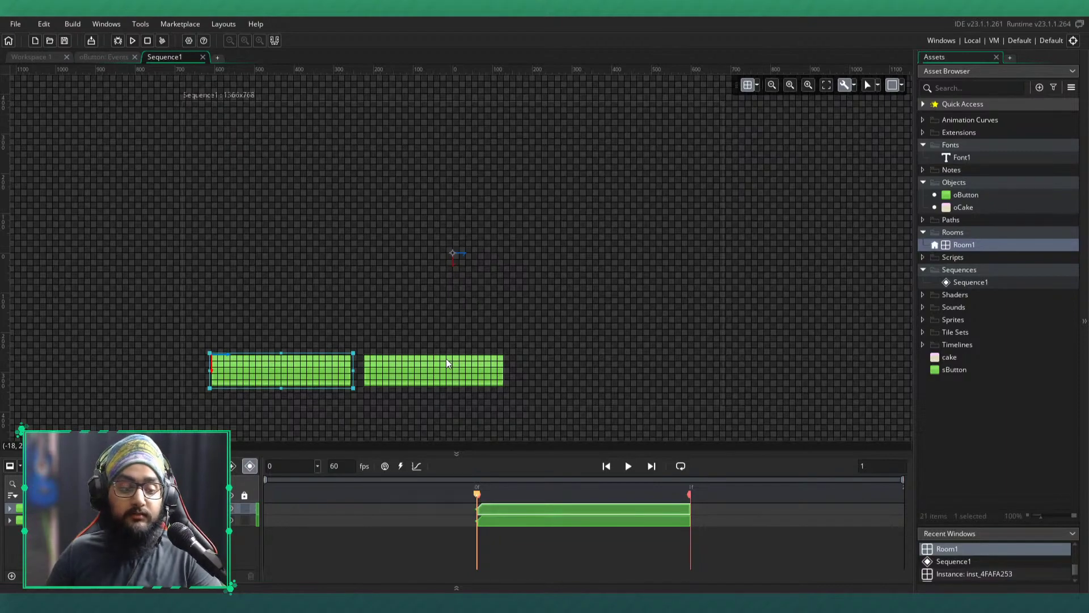
# - Move the right oButton instance in Sequence1 closer to the left one, leaving a gap of one grid cell
pyautogui.click(442, 454)
pyautogui.moveTo(442, 454); pyautogui.dragTo(439, 412)
pyautogui.click(407, 300)
pyautogui.moveTo(407, 285); pyautogui.dragTo(388, 186, button='middle')
pyautogui.scroll(3, 359, 282)
pyautogui.scroll(1, 359, 273)
pyautogui.moveTo(369, 268); pyautogui.dragTo(362, 265)
pyautogui.click(336, 194)
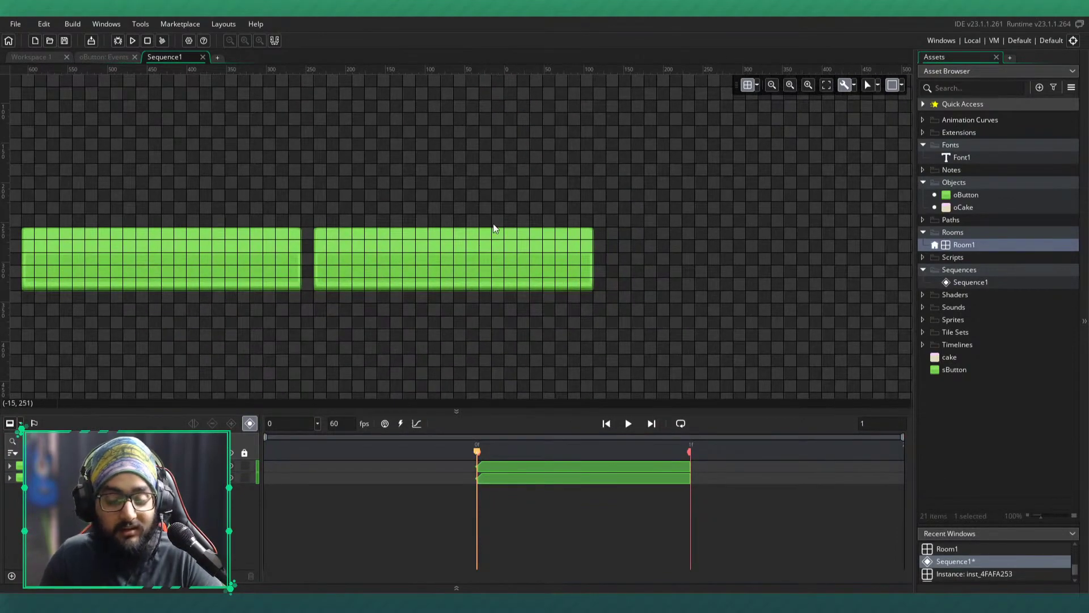
# - Add a third, slightly wider oButton instance to the right of the other two in Sequence1 with the same gap, and save the project
pyautogui.scroll(-2, 493, 224)
pyautogui.moveTo(428, 247)
pyautogui.mouseDown(button='middle')
pyautogui.moveTo(354, 349)
pyautogui.moveTo(342, 349)
pyautogui.mouseUp(button='middle')
pyautogui.scroll(-2, 354, 350)
pyautogui.click(332, 348)
pyautogui.moveTo(965, 195); pyautogui.dragTo(674, 370)
pyautogui.click(644, 310)
pyautogui.hotkey('ctrl', 's')
pyautogui.moveTo(294, 304); pyautogui.dragTo(336, 303, button='middle')
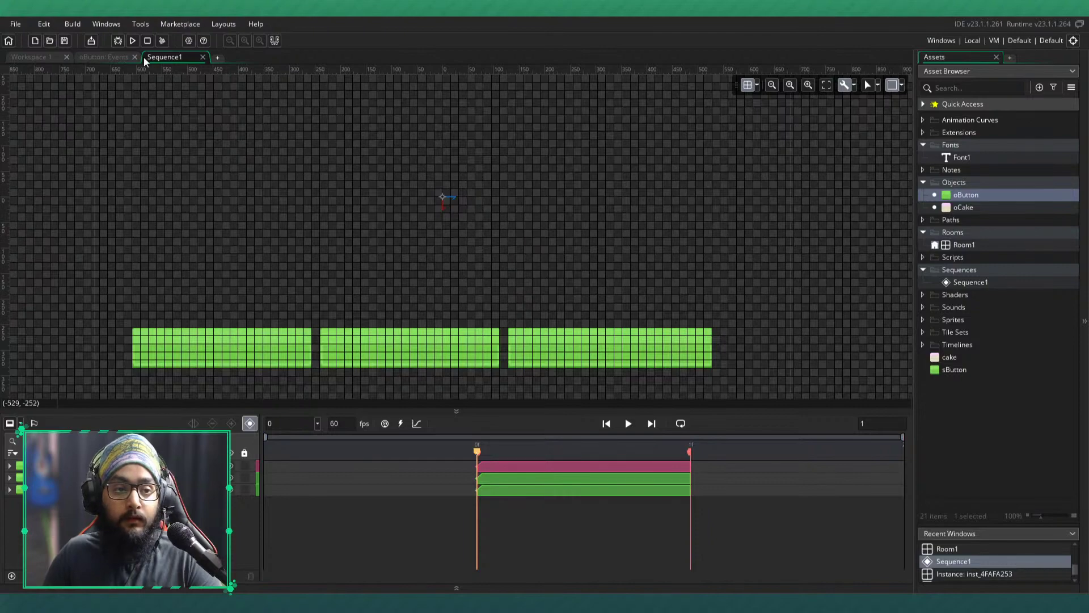
# - Delete all oButton instances from Room1
pyautogui.doubleClick(975, 245)
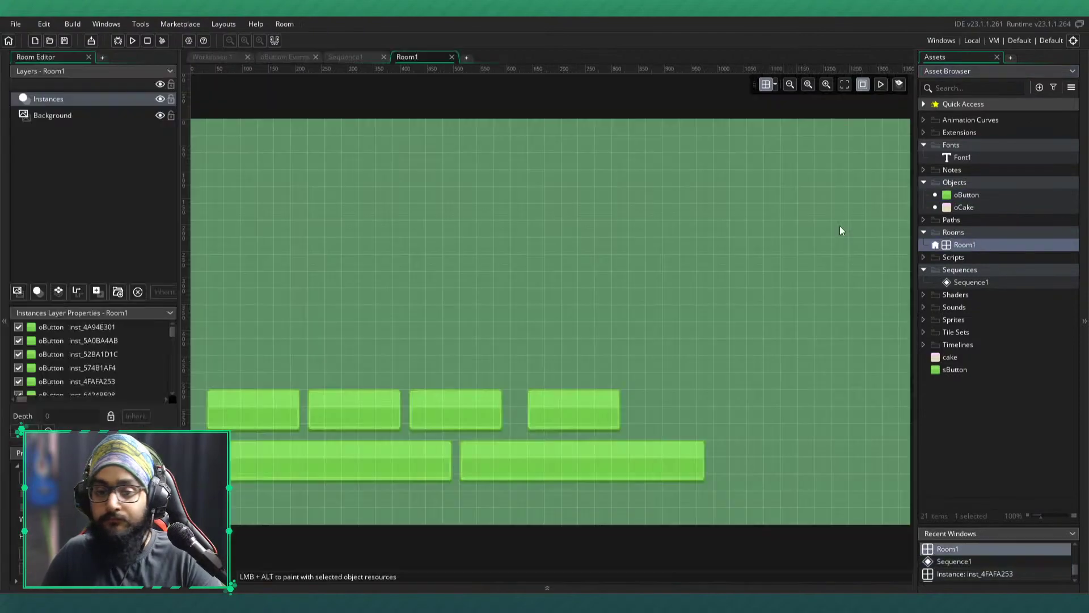
pyautogui.hotkey('ctrl', 'a')
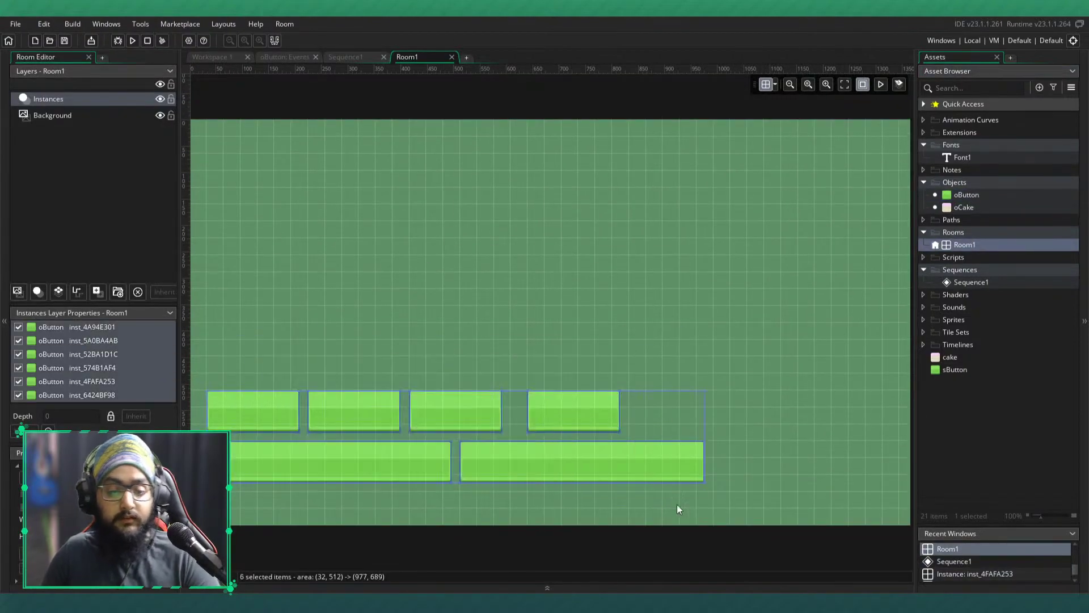
pyautogui.press('Delete')
# - Add an asset layer to Room1 and rename it Sequence
pyautogui.click(359, 58)
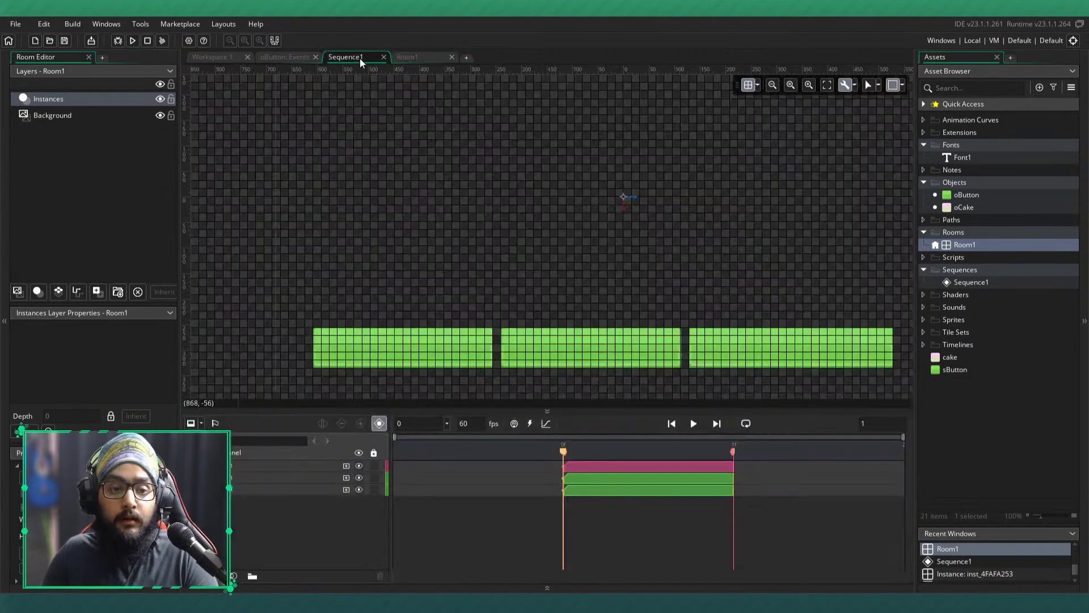
pyautogui.click(420, 58)
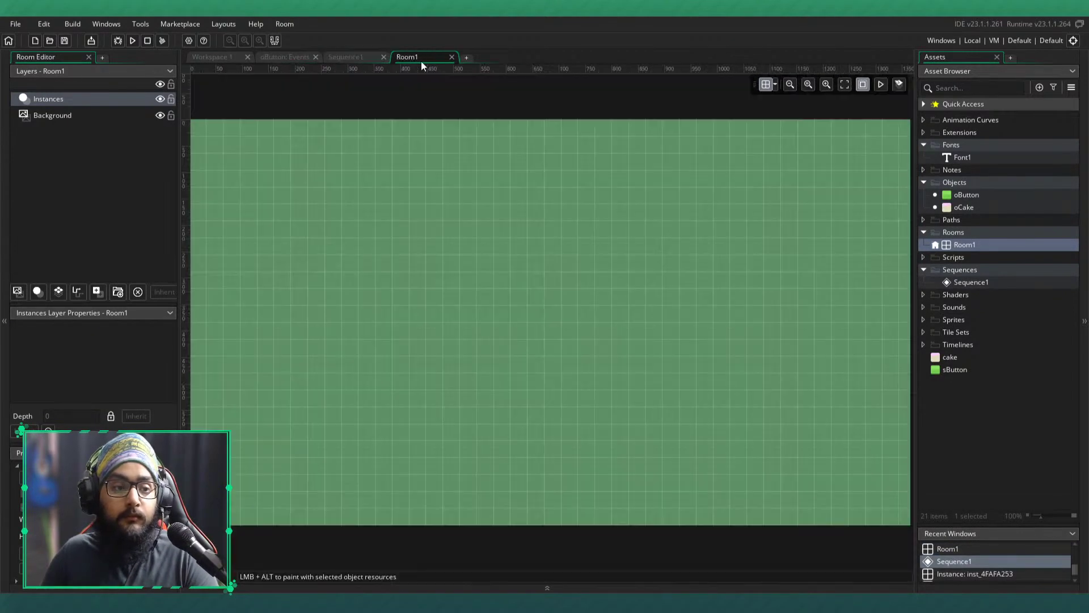
pyautogui.click(97, 292)
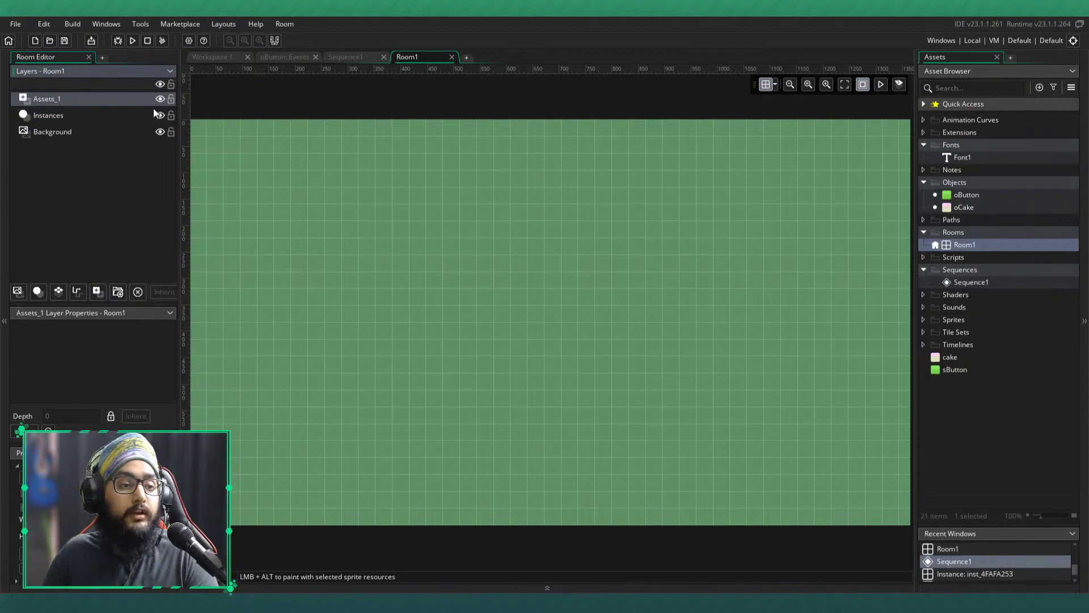
pyautogui.press('F2')
pyautogui.write('Sequence')
pyautogui.press('Return')
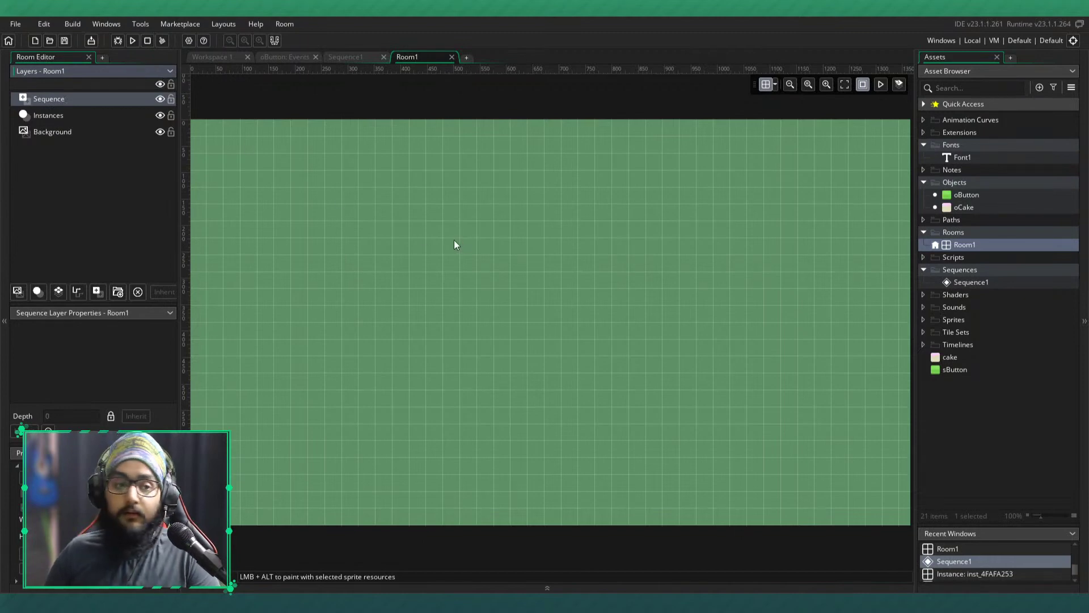
# - Place Sequence1 on Room1's Sequence layer near the middle of the room, at about (704, 352)
pyautogui.moveTo(458, 241); pyautogui.dragTo(471, 236, button='middle')
pyautogui.moveTo(988, 282); pyautogui.dragTo(585, 315)
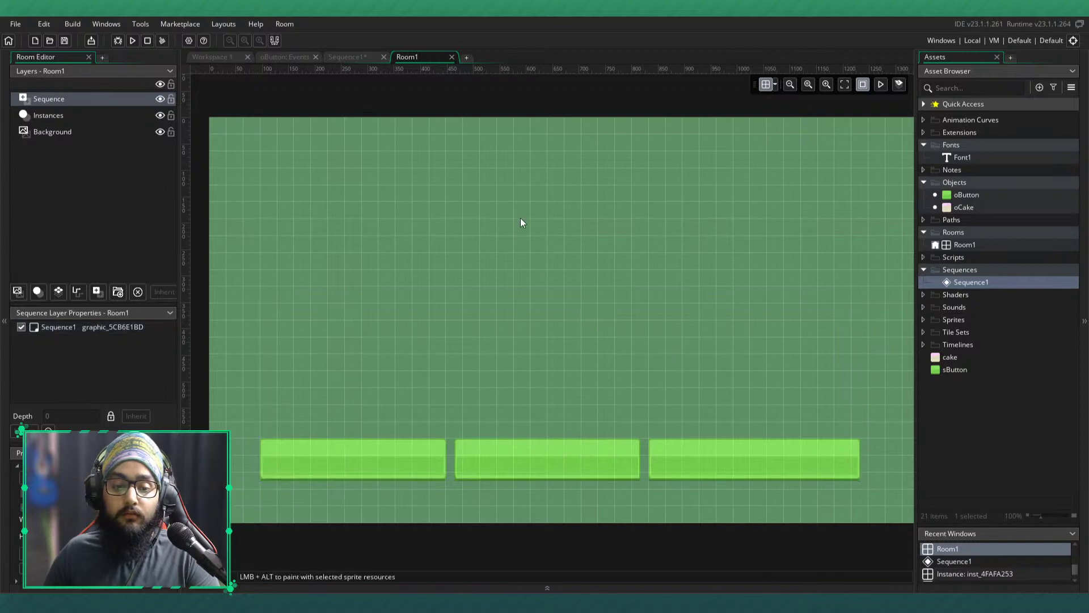
pyautogui.moveTo(524, 219); pyautogui.dragTo(518, 223, button='middle')
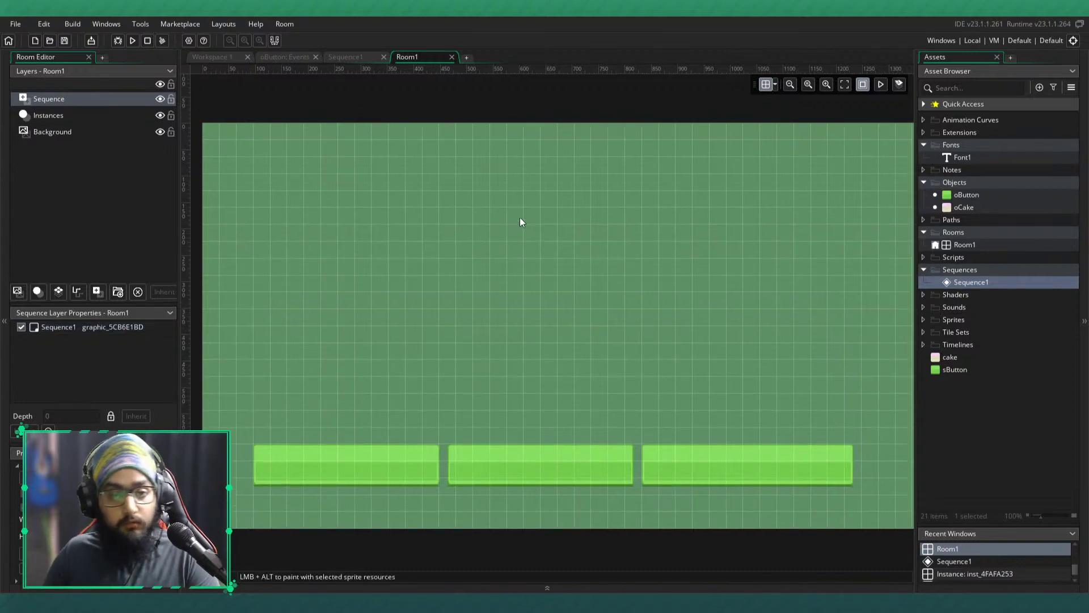
pyautogui.scroll(-2, 520, 216)
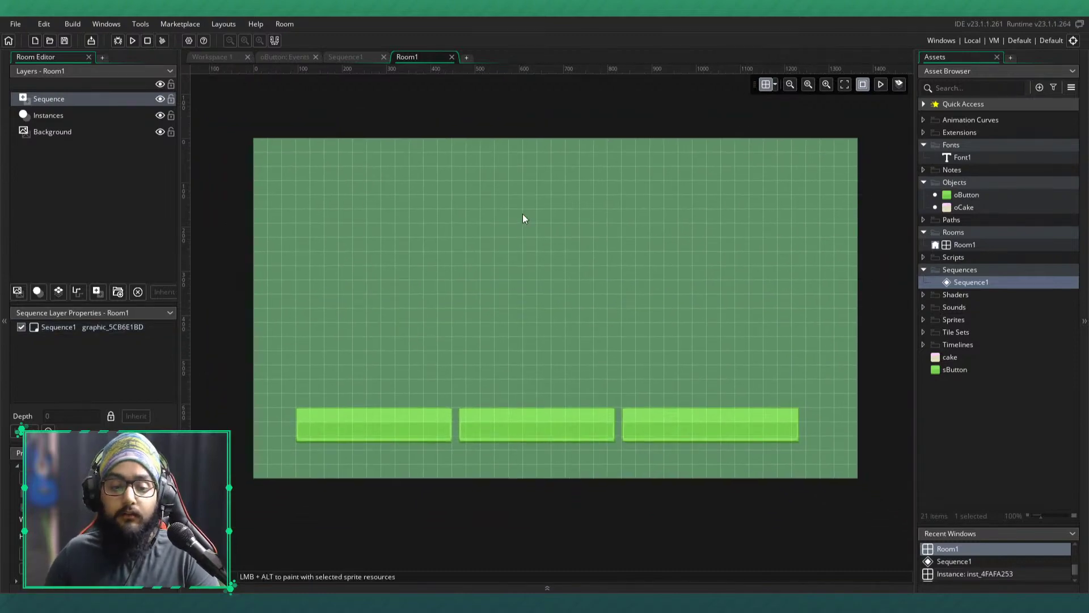
pyautogui.click(528, 307)
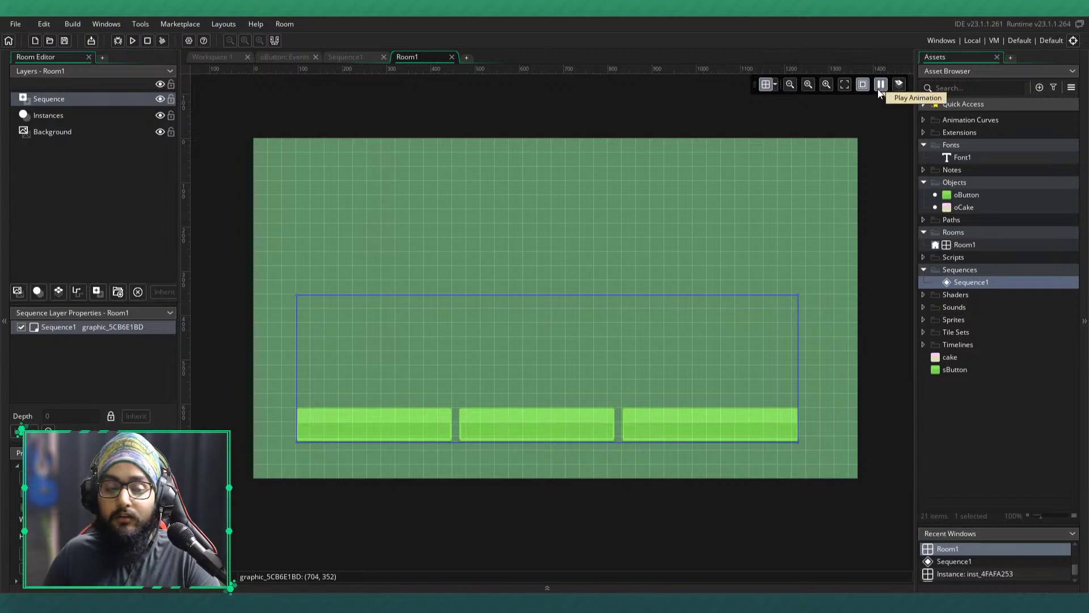
pyautogui.click(428, 180)
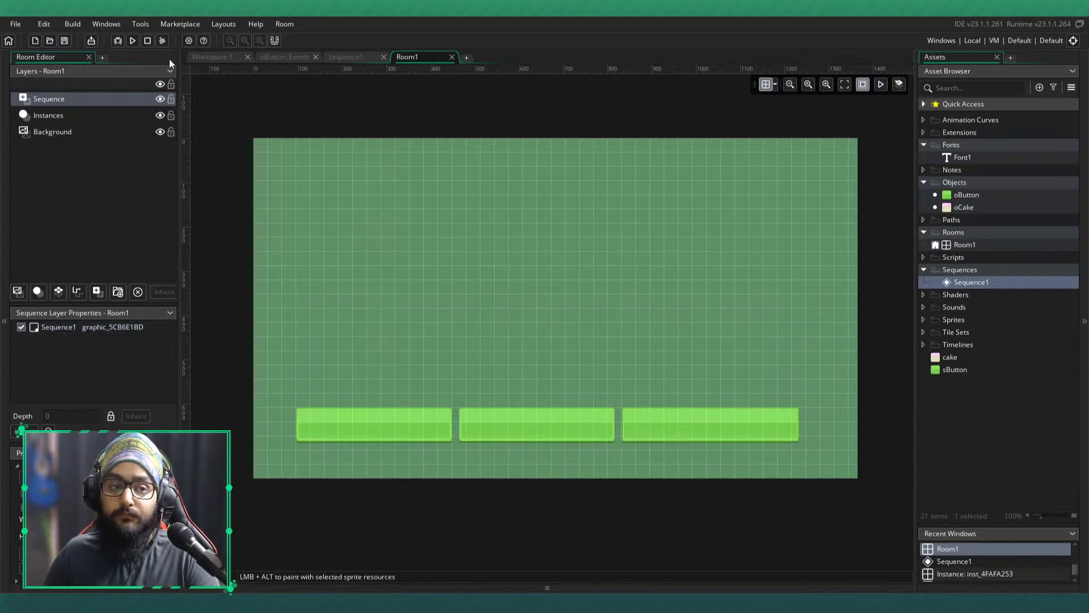
# - Run the game and test the leftmost button of the placed sequence
pyautogui.click(132, 40)
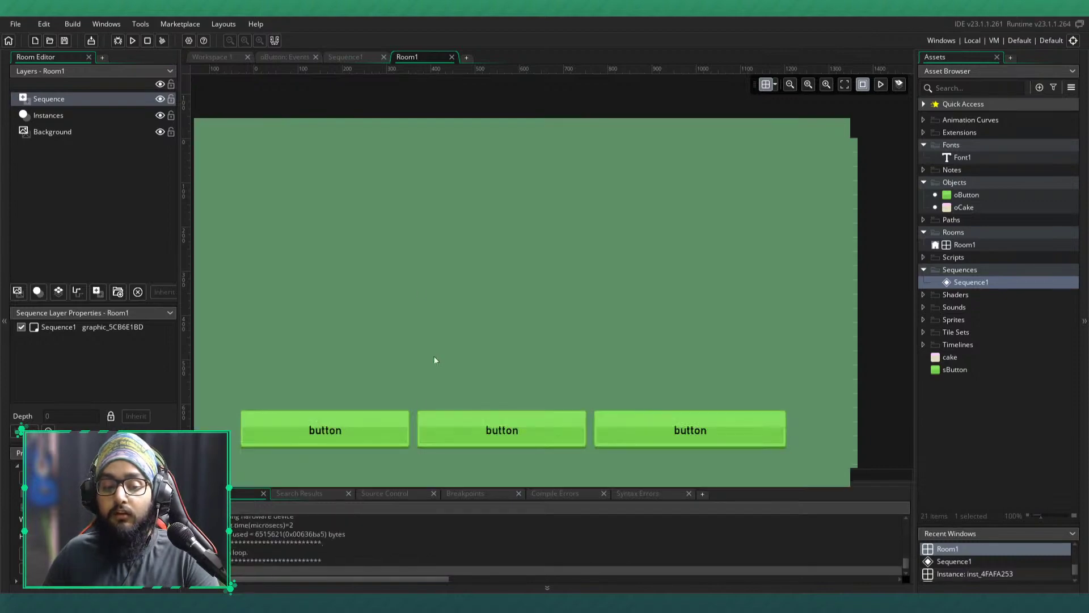
pyautogui.click(349, 430)
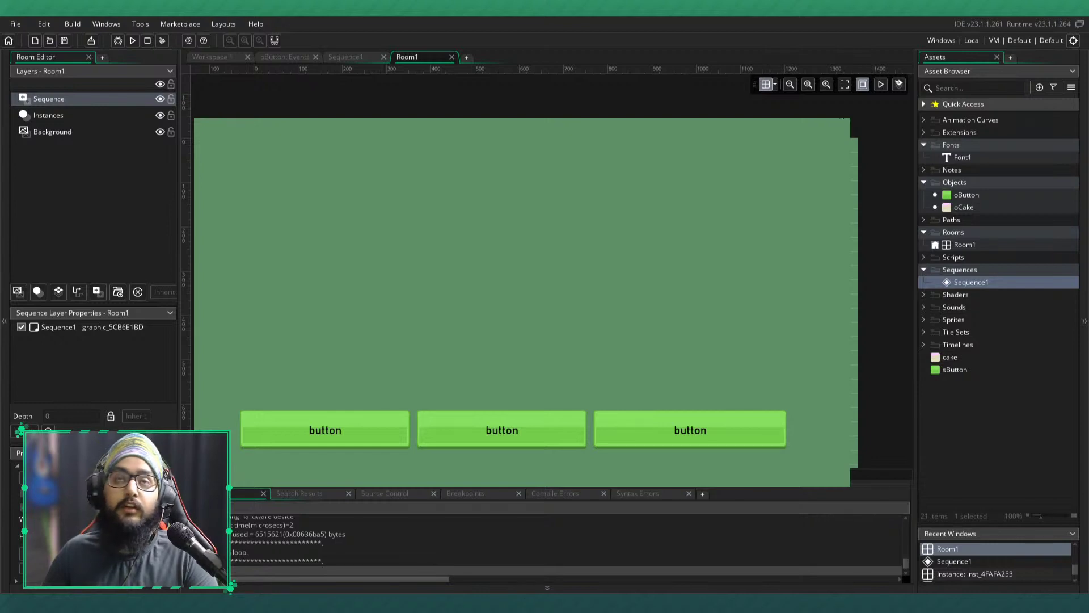
# - At the end of oButton's Draw event code, start a new line reading "seqID = layer_sequence_create("
pyautogui.click(349, 57)
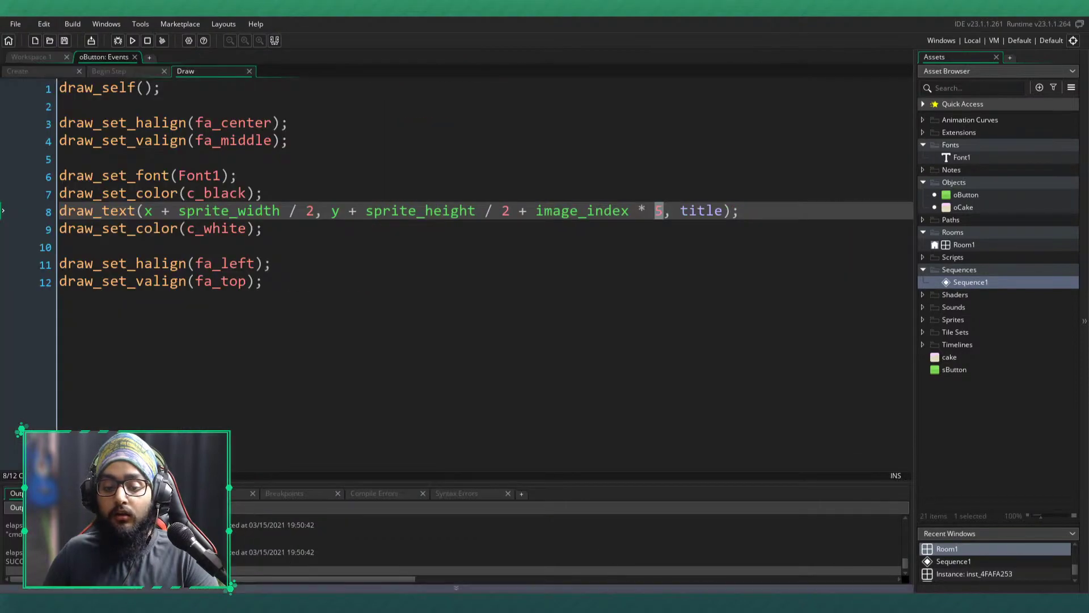
pyautogui.click(505, 429)
pyautogui.press('Return')
pyautogui.press('Return')
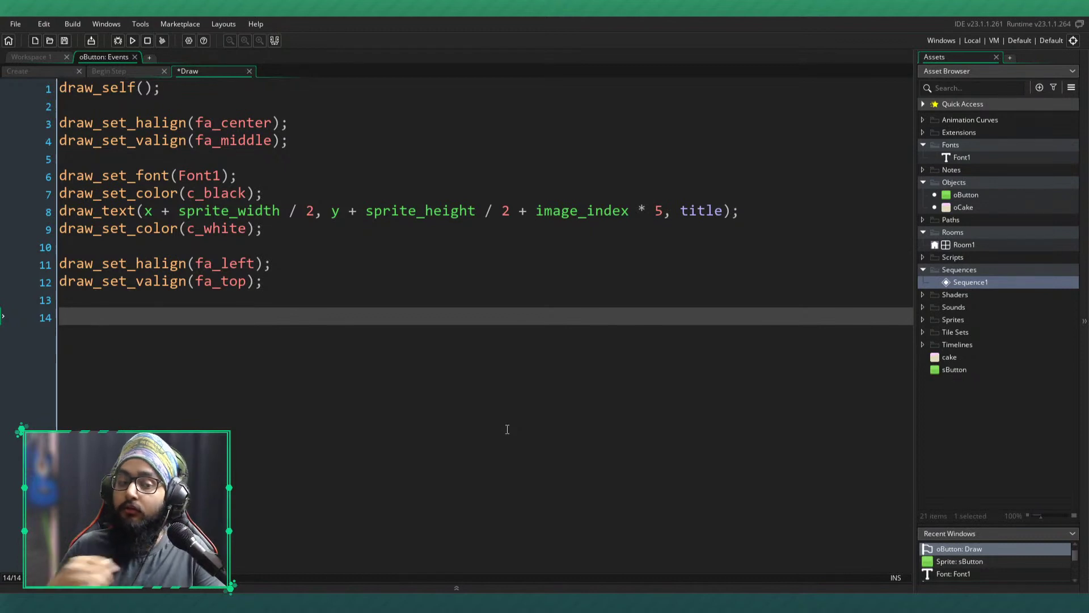
pyautogui.write('layer')
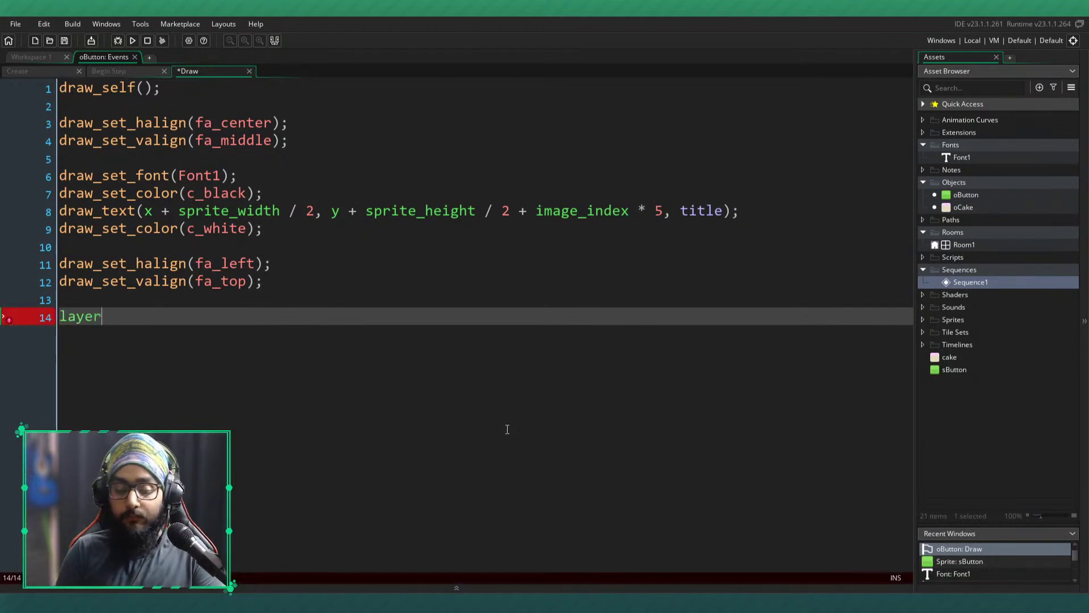
pyautogui.write('_sequence_create')
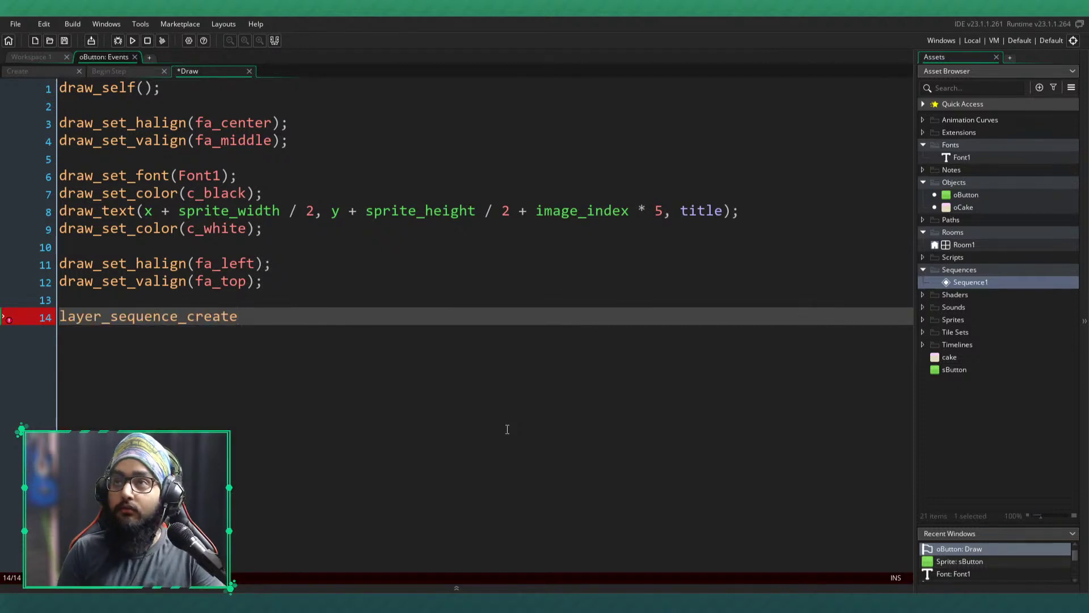
pyautogui.write('(')
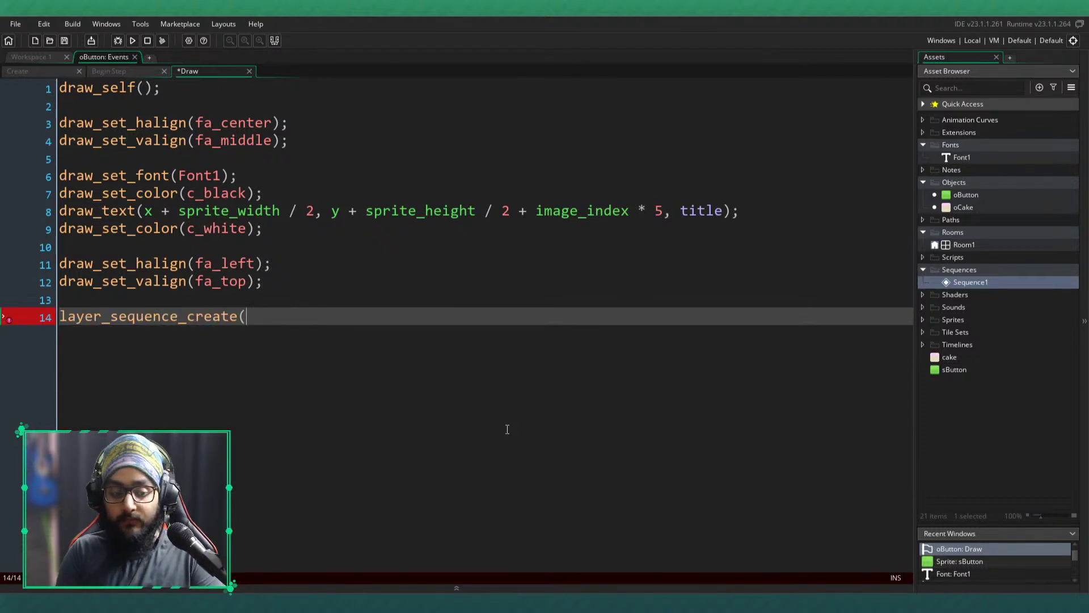
pyautogui.press('Home')
pyautogui.write('seqID =')
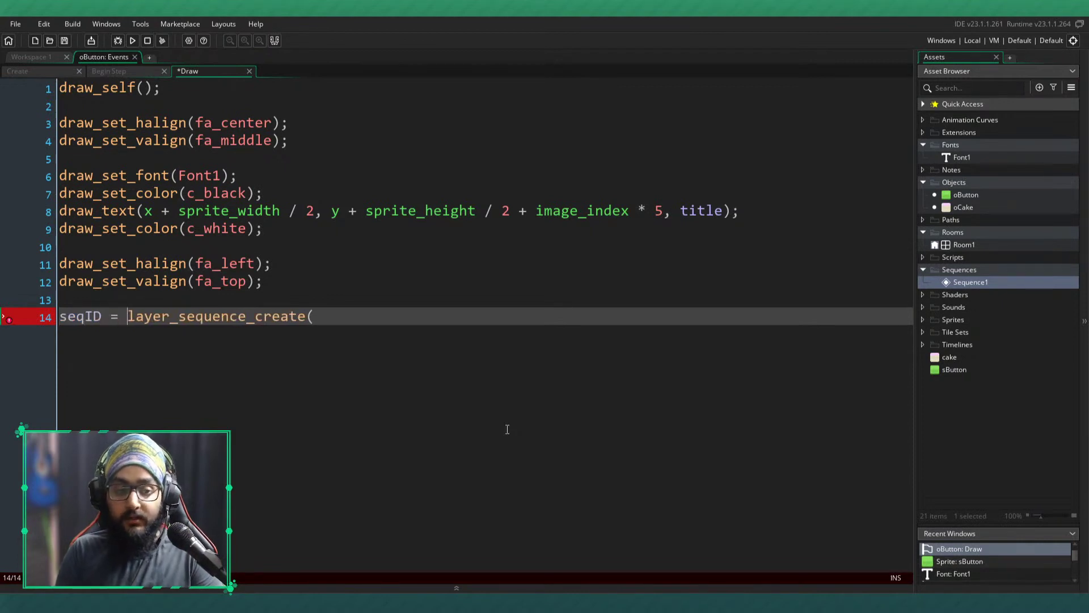
# - Add the line "layer_sequence_destroy(" directly below the seqID line in the Draw event
pyautogui.press('End')
pyautogui.press('Return')
pyautogui.write('layer_sequence_destr')
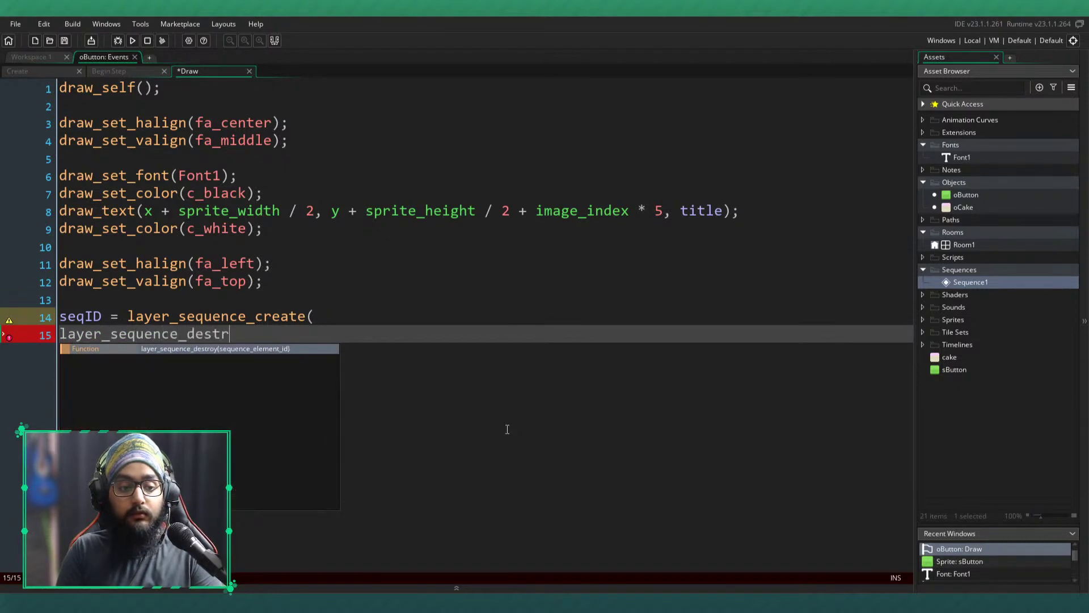
pyautogui.press('Return')
pyautogui.write('(')
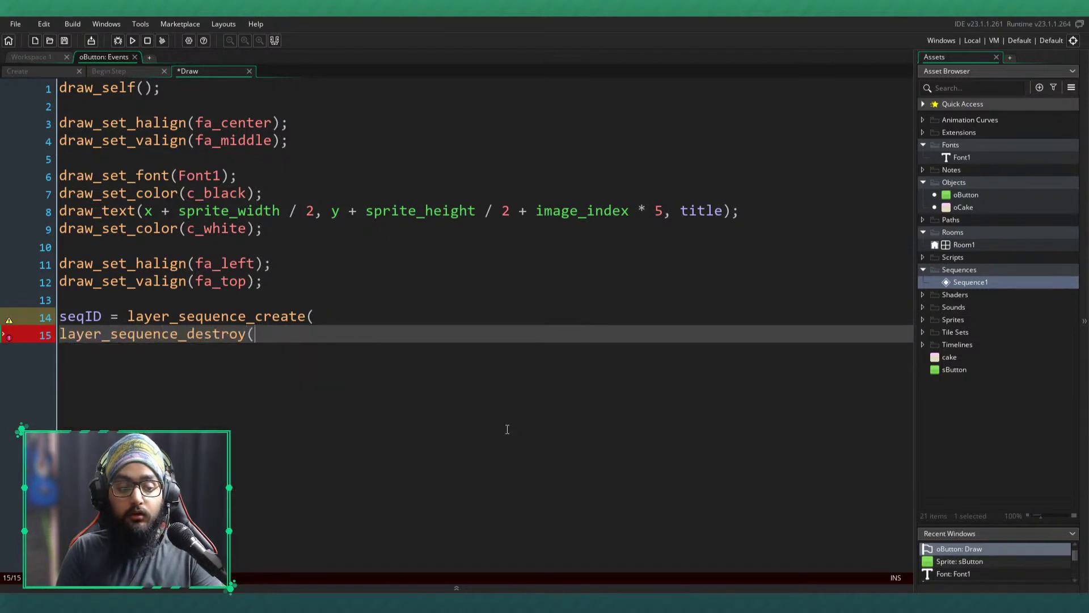
# - Add the lines "sequence_create" and "sequence_destroy()" below the layer_sequence_destroy line, leaving a blank line between them
pyautogui.press('Return')
pyautogui.press('Return')
pyautogui.write('sequence_create')
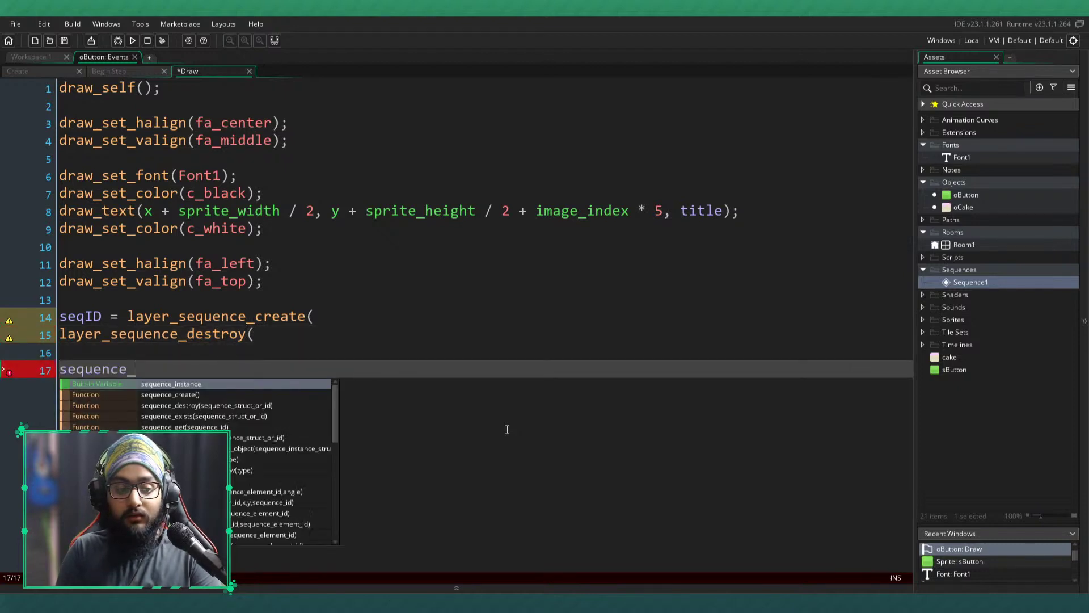
pyautogui.press('Return')
pyautogui.press('Return')
pyautogui.write('sequ')
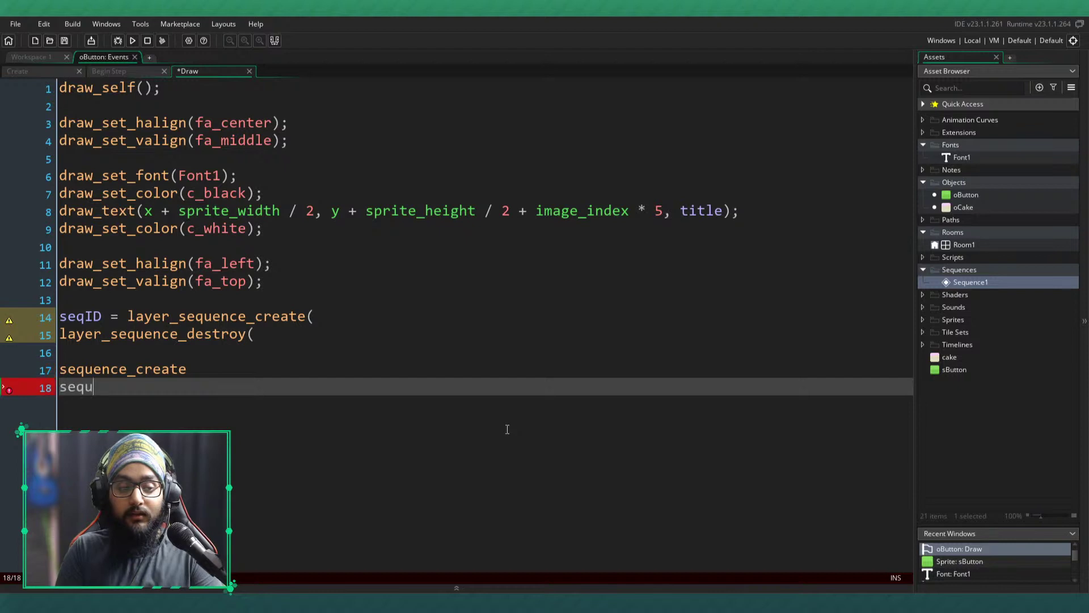
pyautogui.write('ence_des')
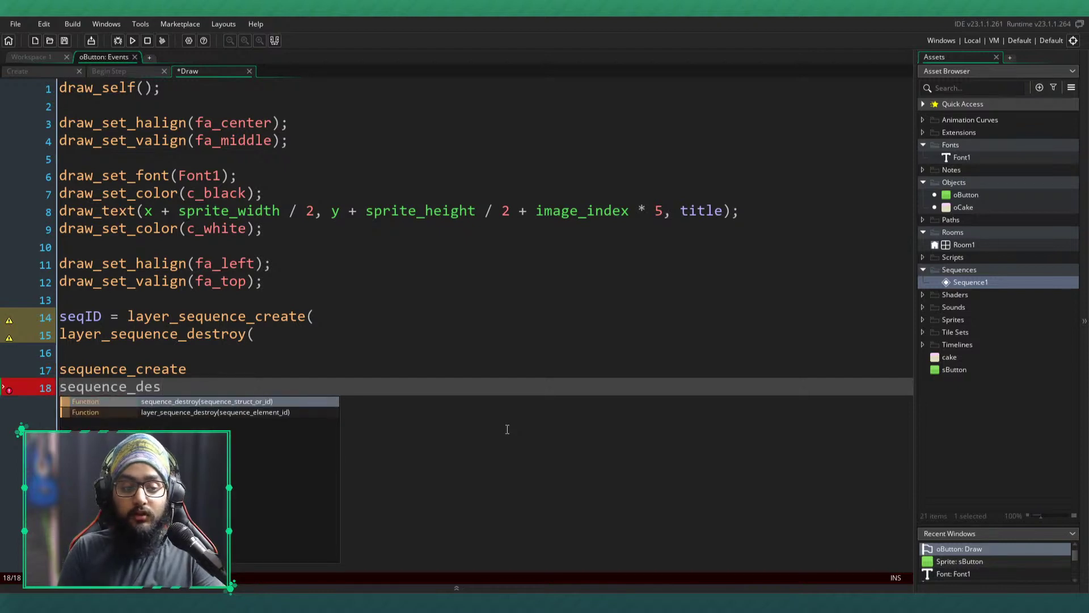
pyautogui.press('Return')
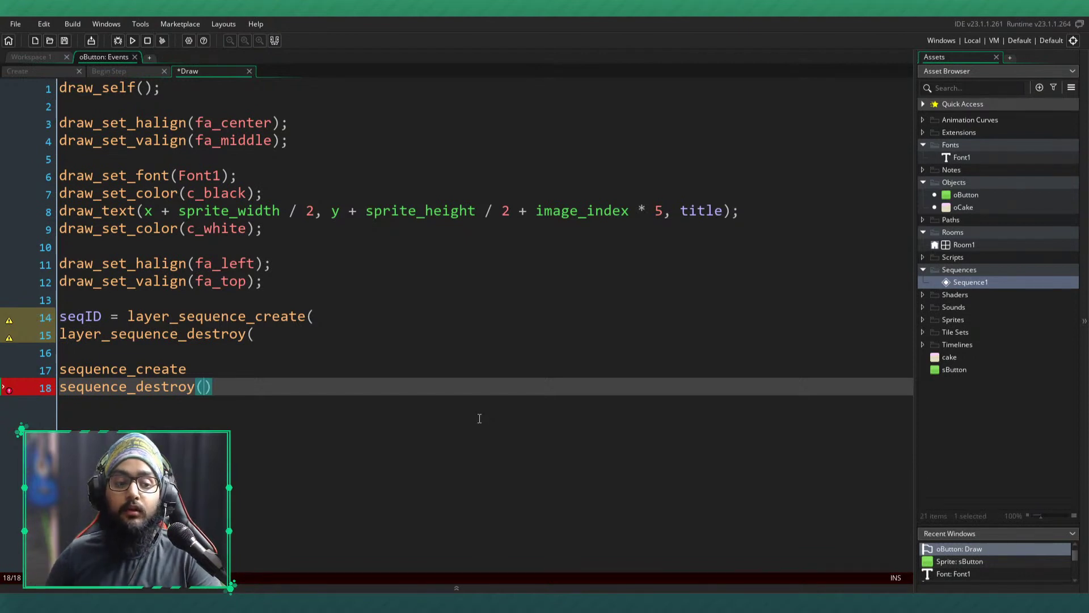
# - Delete all the example sequence function lines after draw_set_valign(fa_top); in the Draw event and save the project
pyautogui.moveTo(307, 333); pyautogui.dragTo(73, 315)
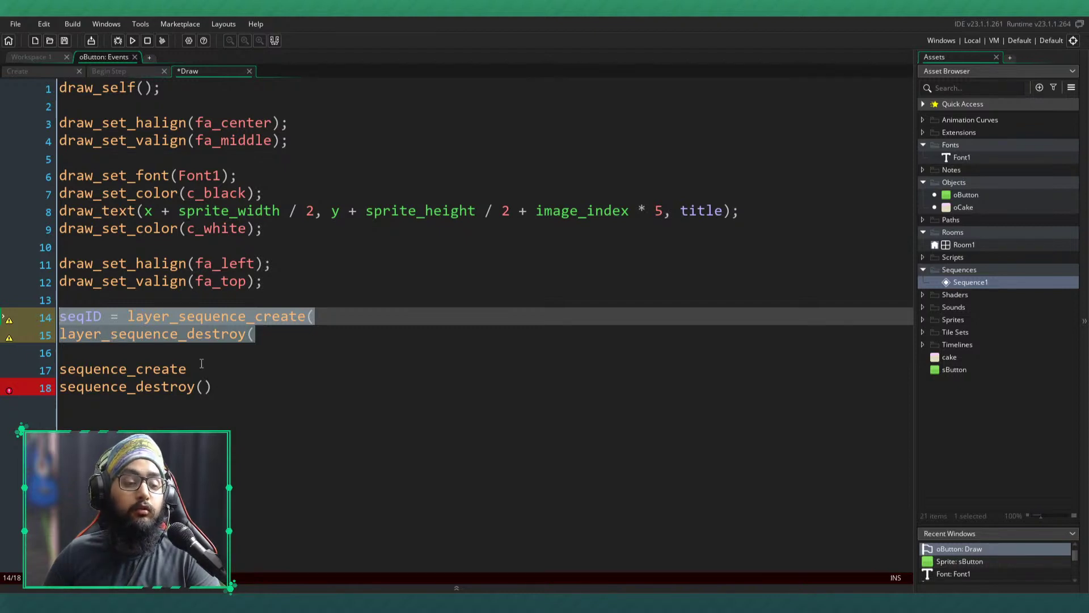
pyautogui.moveTo(211, 387); pyautogui.dragTo(60, 315)
pyautogui.press('BackSpace')
pyautogui.press('BackSpace')
pyautogui.press('BackSpace')
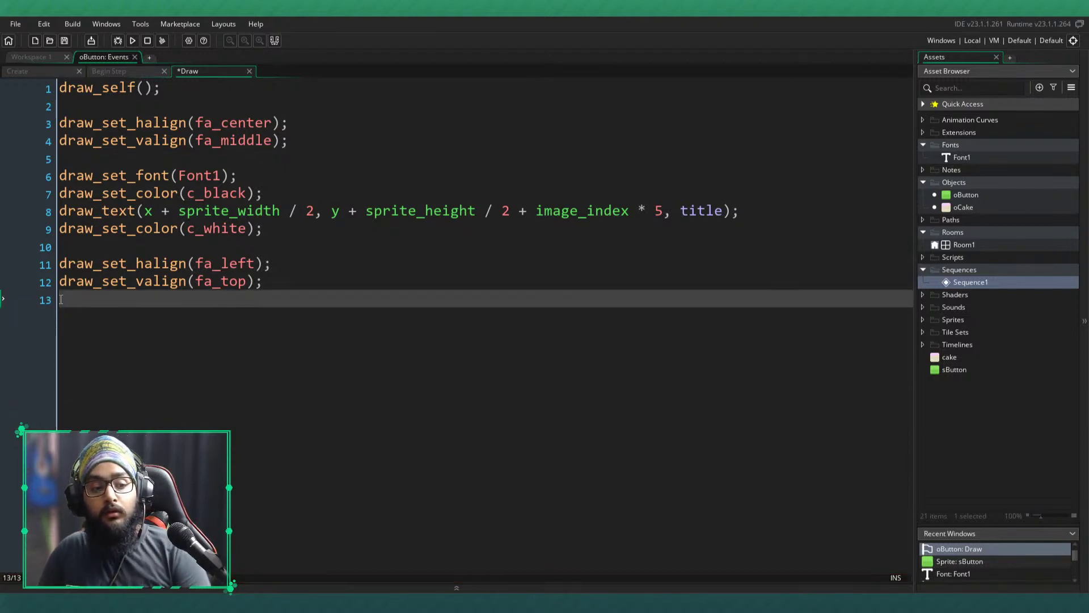
pyautogui.hotkey('ctrl', 's')
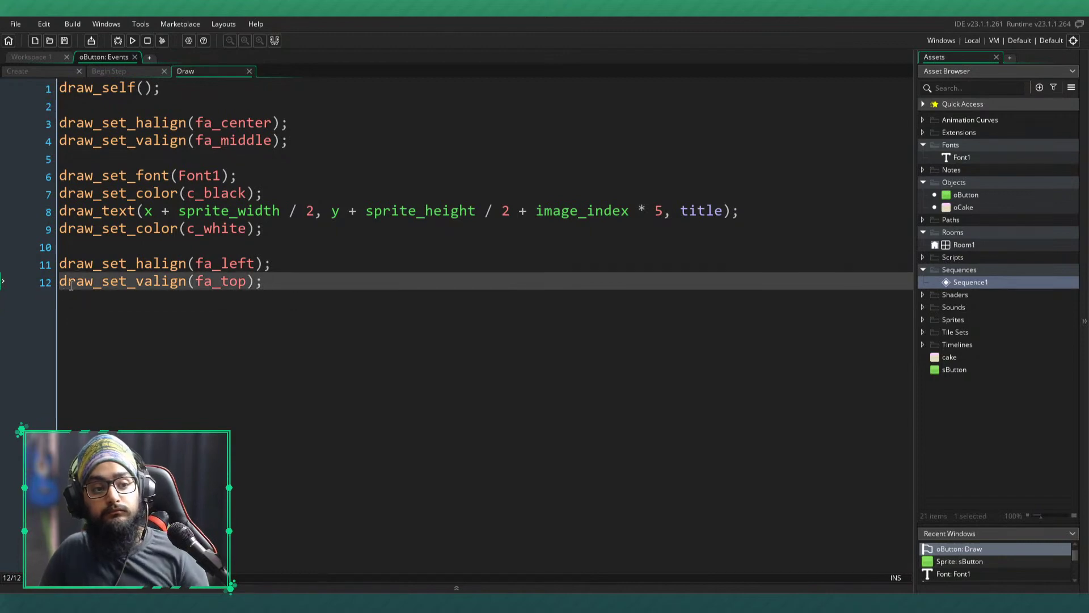
# - Close the oButton event code and all windows left open in the workspace
pyautogui.middleClick(100, 59)
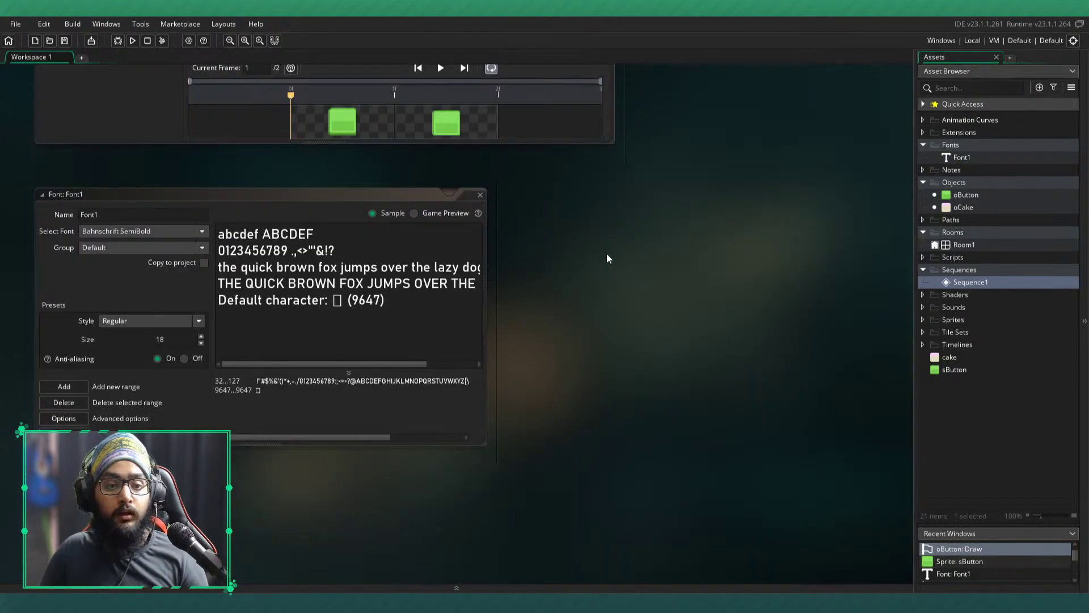
pyautogui.rightClick(527, 225)
pyautogui.moveTo(546, 241)
pyautogui.click(630, 291)
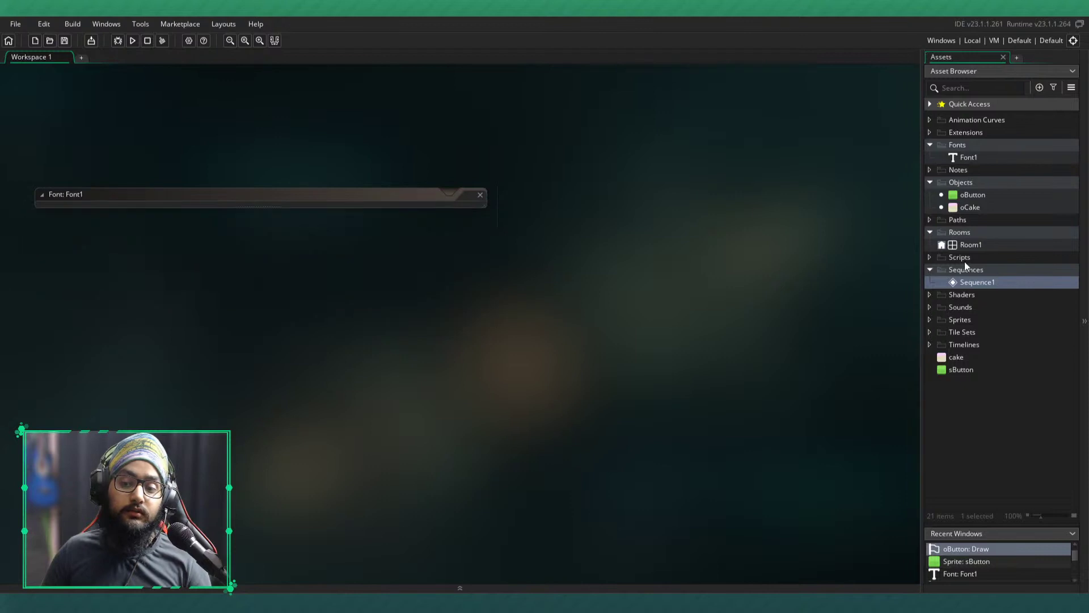
# - Delete the placed sequence from Room1's Sequence layer and close the room
pyautogui.doubleClick(964, 245)
pyautogui.click(424, 339)
pyautogui.press('Delete')
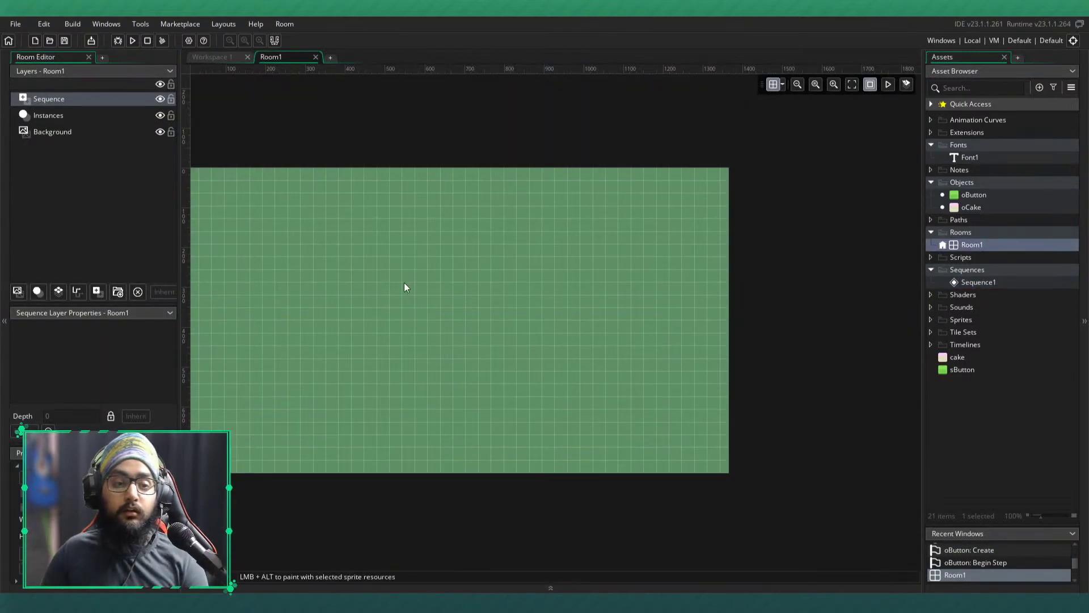
pyautogui.middleClick(292, 59)
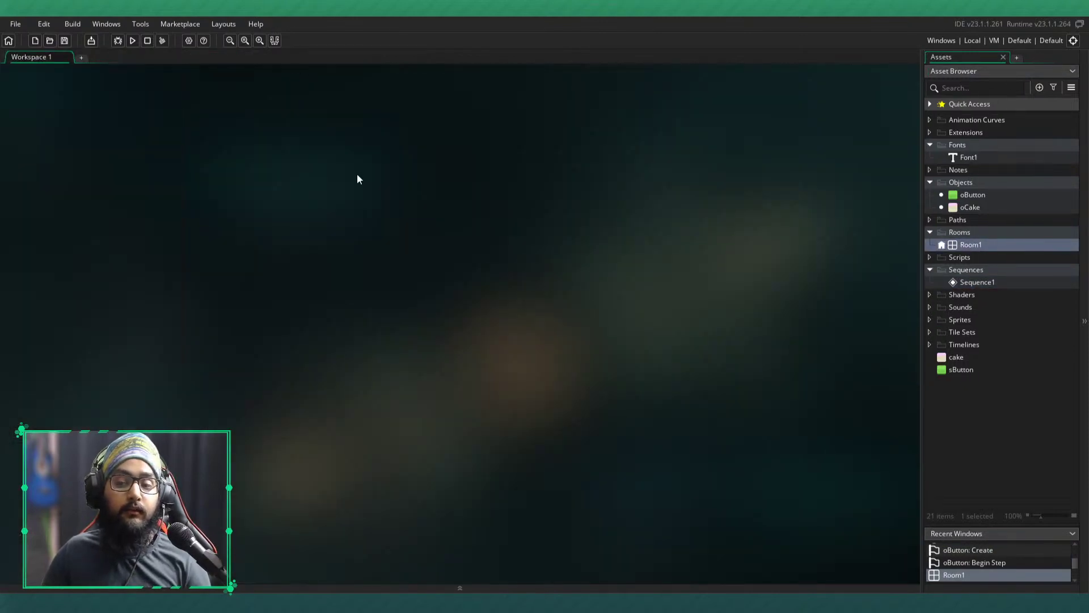
# - Collapse the Fonts, Objects, Rooms and Sequences folders in the asset list
pyautogui.click(930, 144)
pyautogui.click(930, 169)
pyautogui.click(929, 195)
pyautogui.click(929, 219)
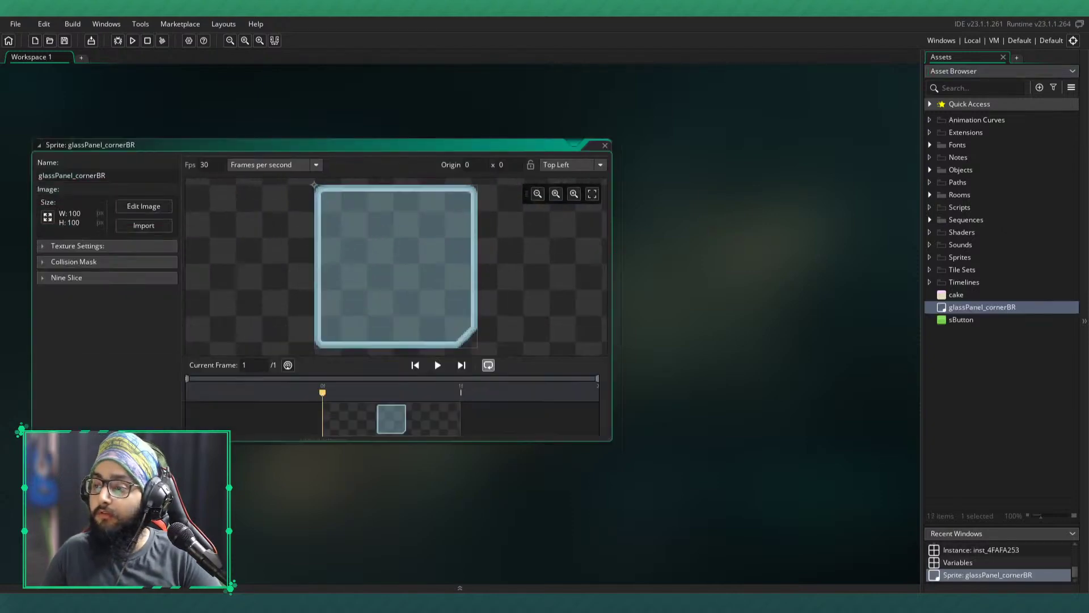
# - Rename the glassPanel_cornerBR sprite as sHealthbar
pyautogui.moveTo(420, 278); pyautogui.dragTo(410, 280, button='middle')
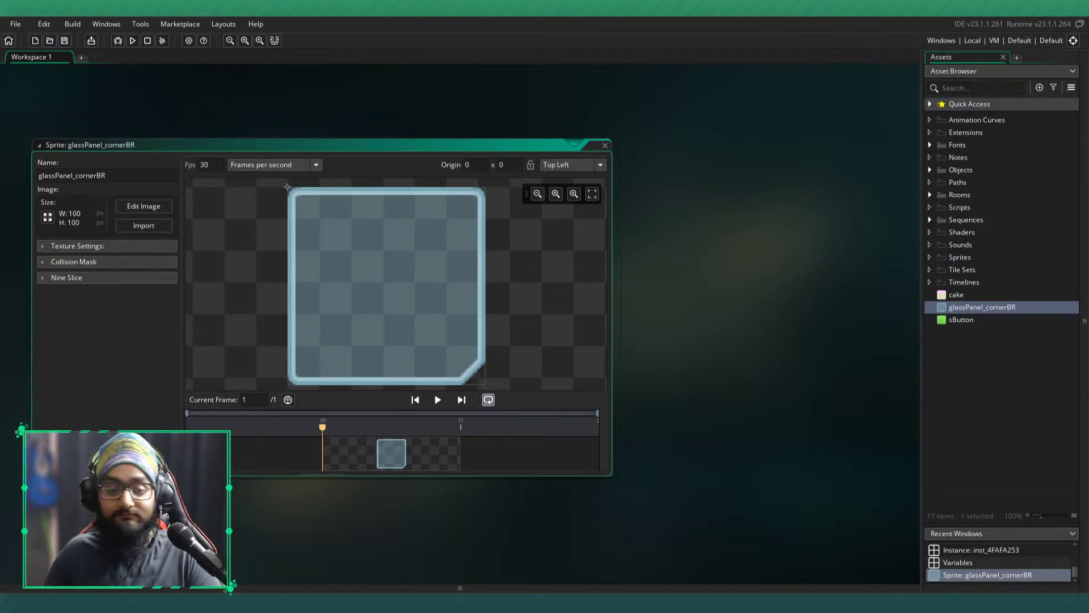
pyautogui.click(131, 177)
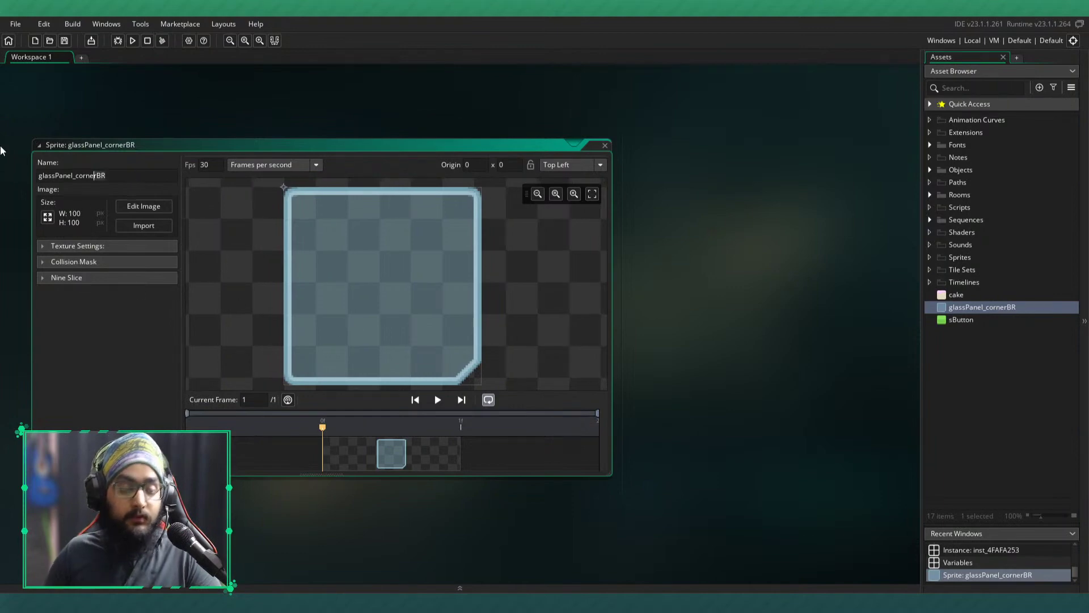
pyautogui.hotkey('ctrl', 'a')
pyautogui.write('sHealthbar')
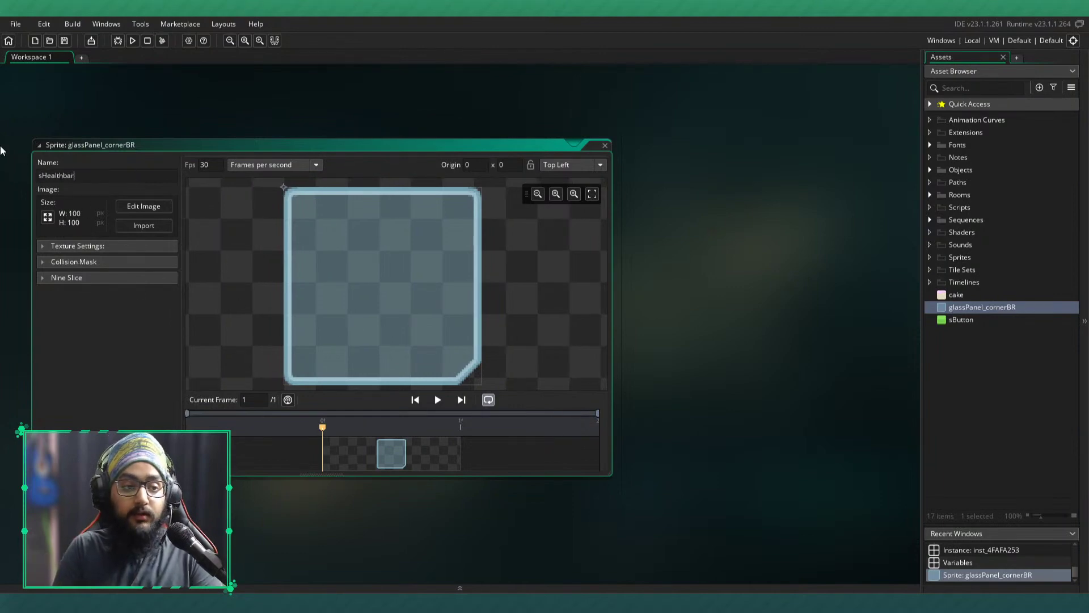
pyautogui.press('Return')
# - Open sHealthbar's Nine Slice settings and place the guides at left 11, top 11, right 17 and bottom 17
pyautogui.click(53, 277)
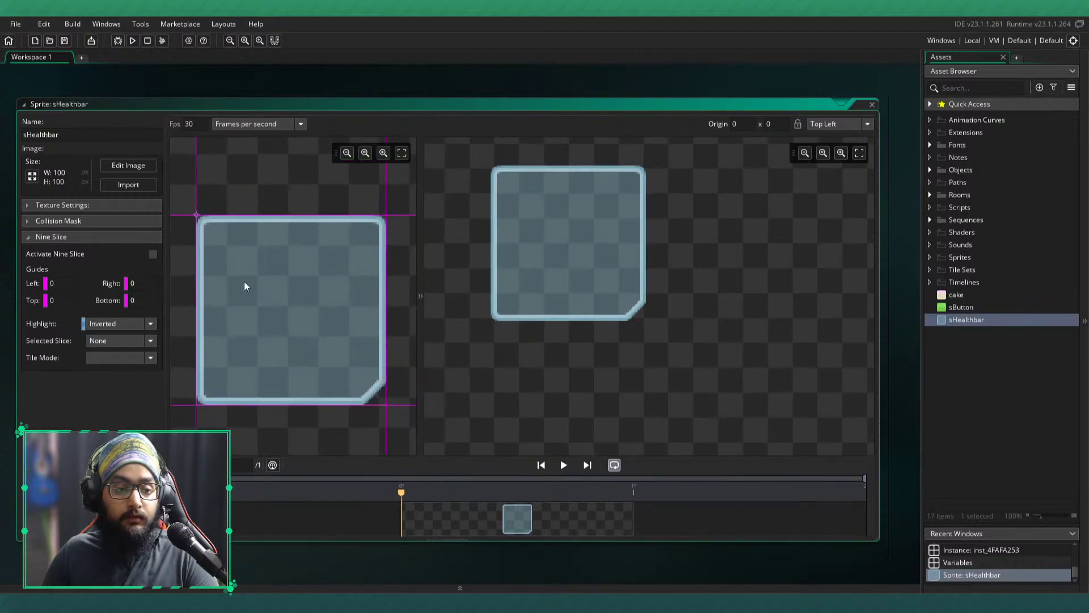
pyautogui.moveTo(195, 263); pyautogui.dragTo(217, 265)
pyautogui.moveTo(235, 215); pyautogui.dragTo(235, 235)
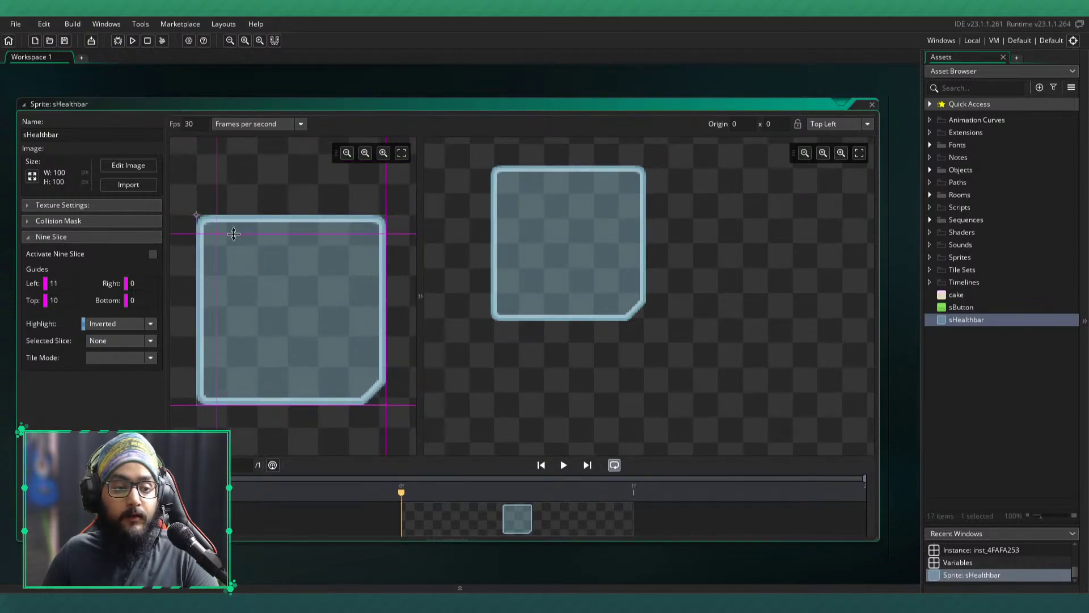
pyautogui.moveTo(380, 254); pyautogui.dragTo(353, 253)
pyautogui.moveTo(343, 398); pyautogui.dragTo(337, 373)
# - Resize the panel in the nine-slice preview to check how its borders and corners stretch
pyautogui.moveTo(649, 325); pyautogui.dragTo(806, 438)
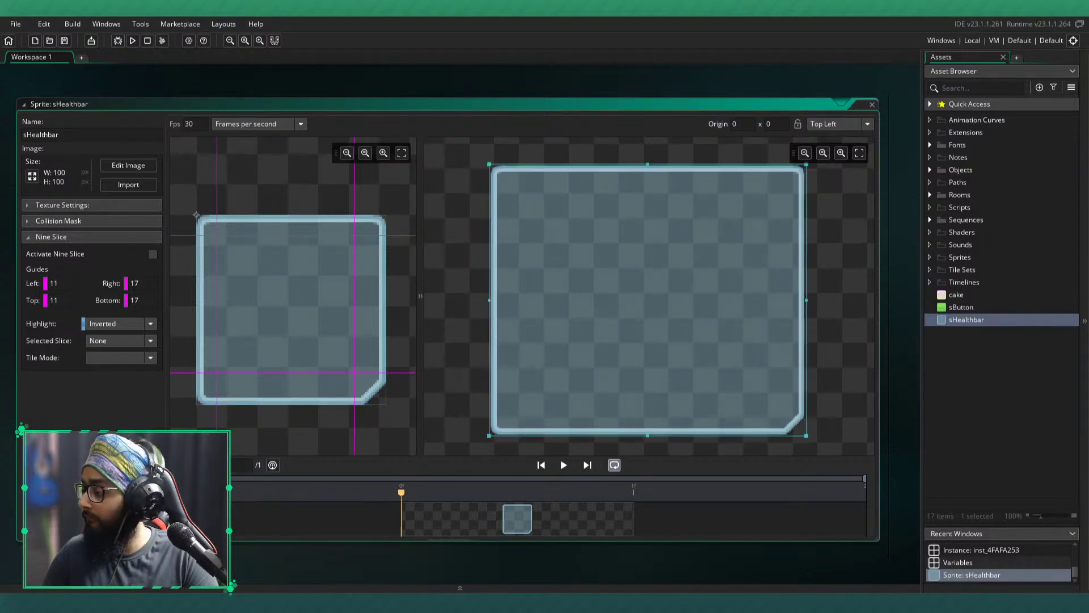
pyautogui.moveTo(646, 336); pyautogui.dragTo(619, 323, button='middle')
pyautogui.scroll(-2, 620, 322)
pyautogui.moveTo(739, 396); pyautogui.dragTo(708, 371)
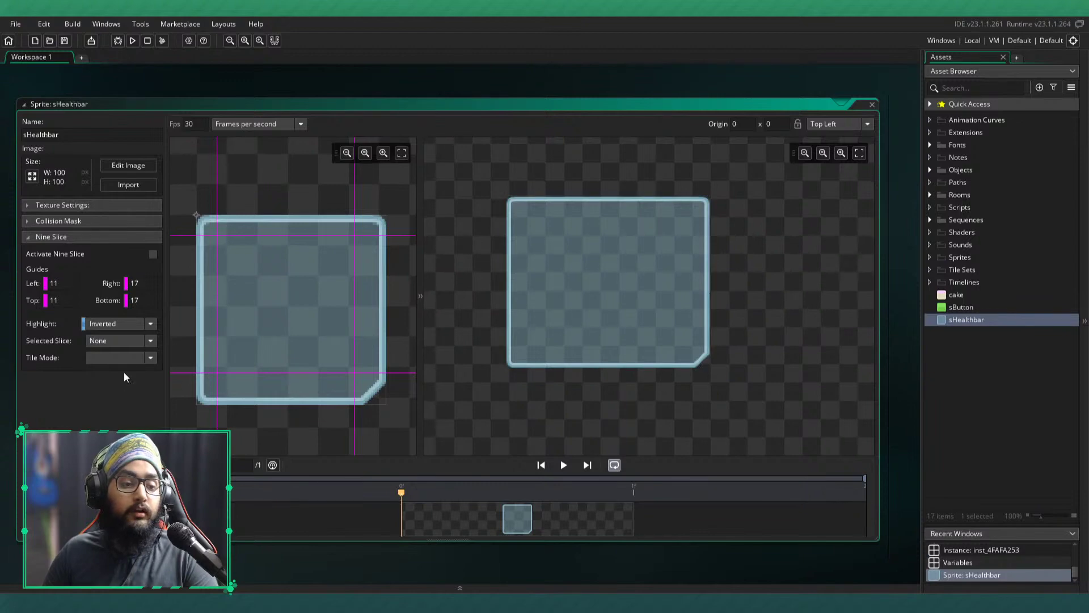
# - Review the tile mode options available for the nine-slice regions, including the centre slice
pyautogui.click(119, 358)
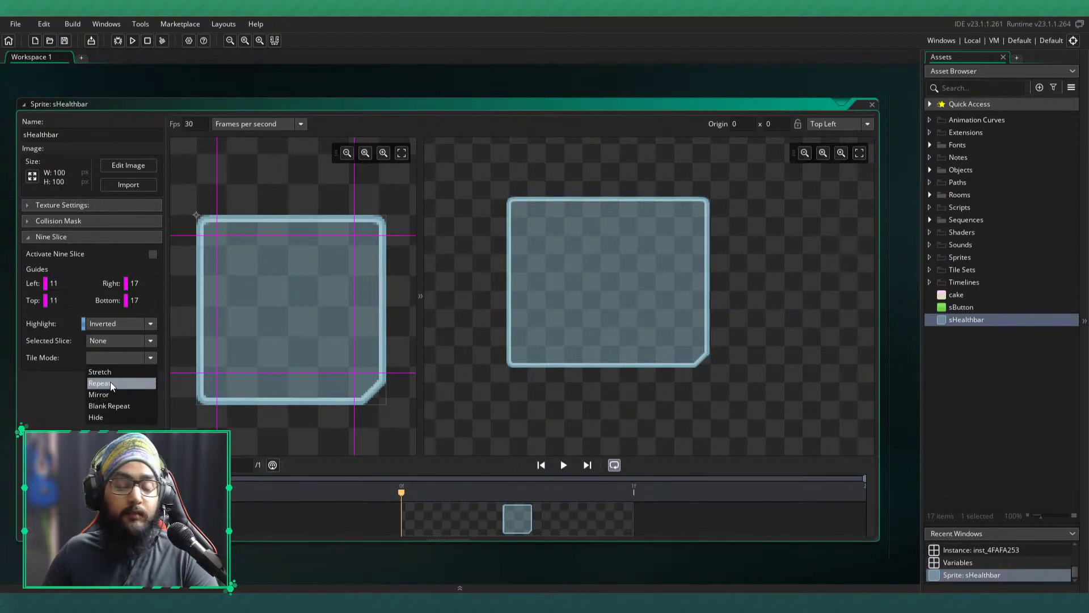
pyautogui.click(458, 267)
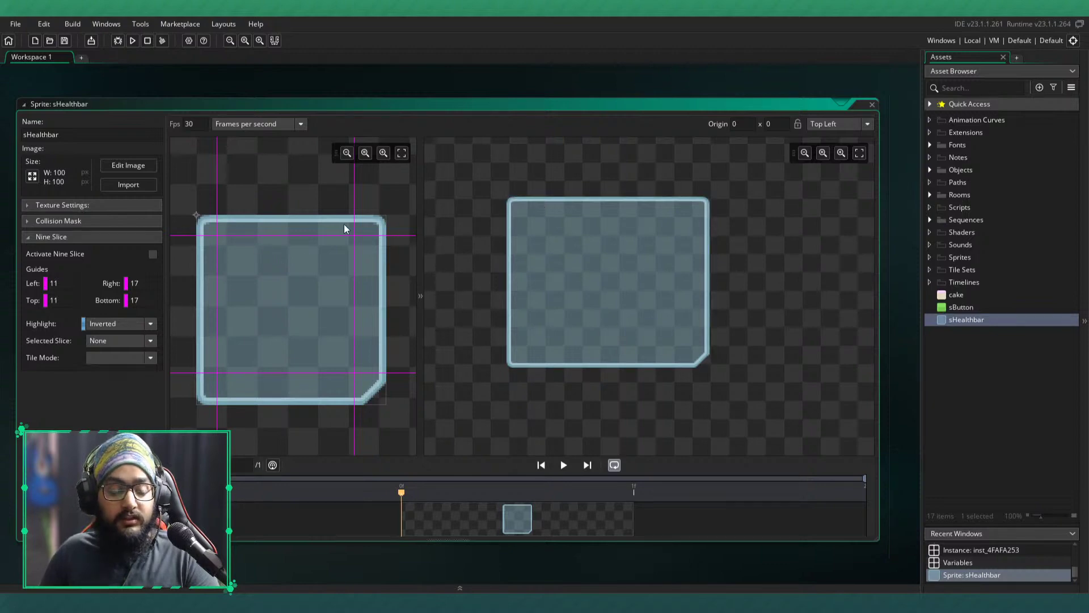
pyautogui.click(263, 232)
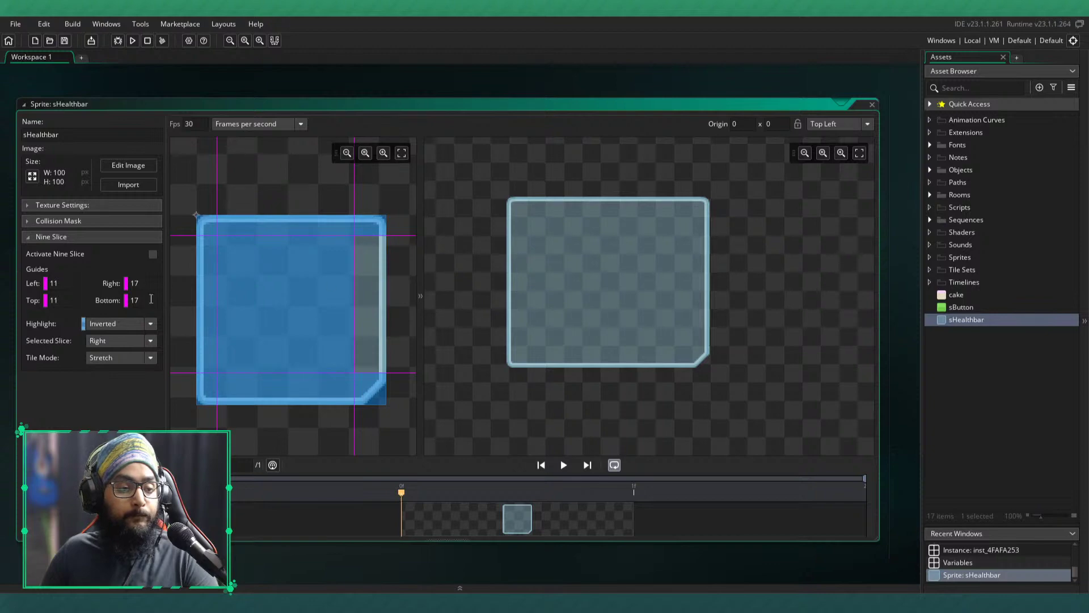
pyautogui.click(129, 355)
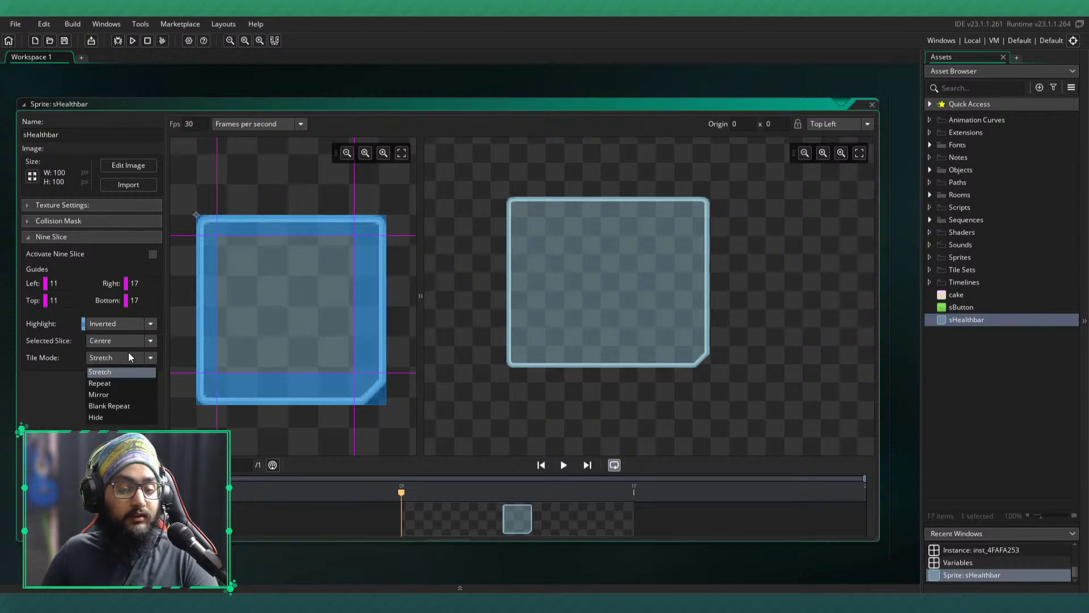
pyautogui.click(128, 354)
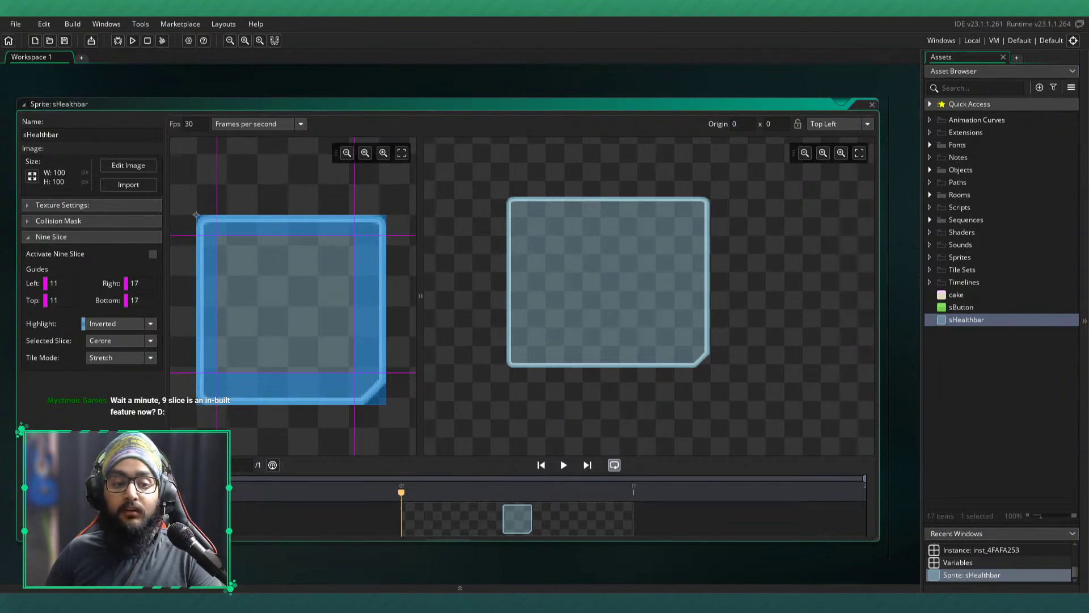
# - Tighten sHealthbar's nine-slice guides to 15 on the right and 11 at the bottom
pyautogui.moveTo(355, 256); pyautogui.dragTo(366, 256)
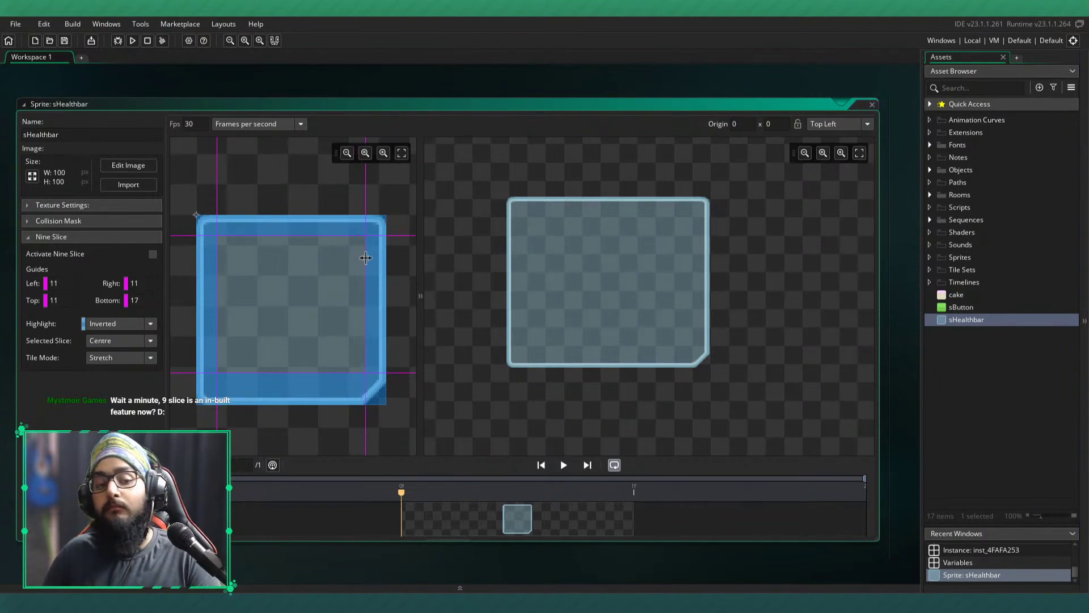
pyautogui.moveTo(325, 373); pyautogui.dragTo(323, 377)
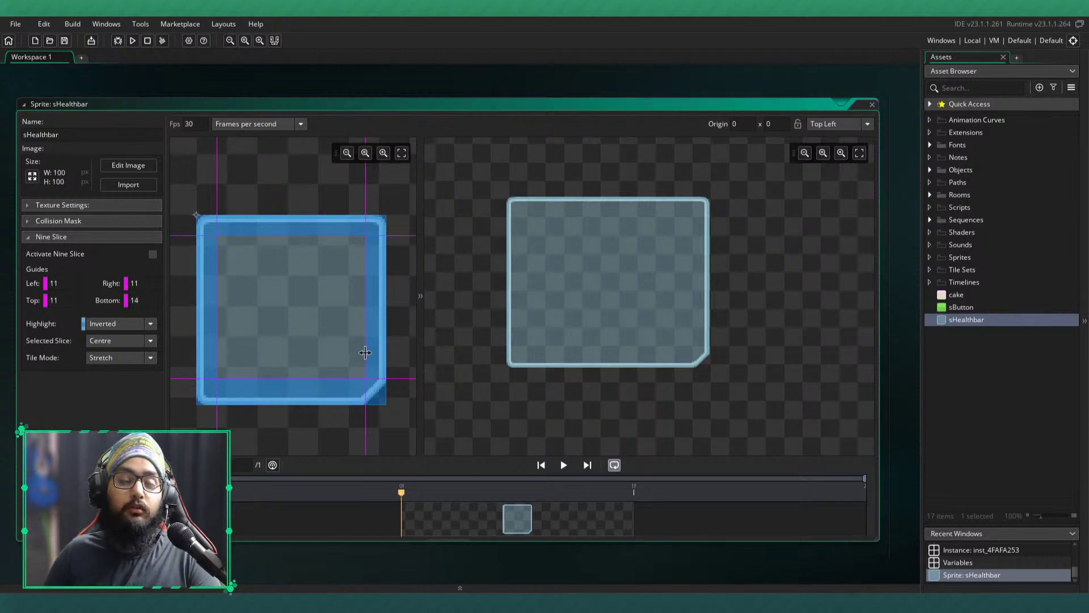
pyautogui.moveTo(364, 353); pyautogui.dragTo(358, 354)
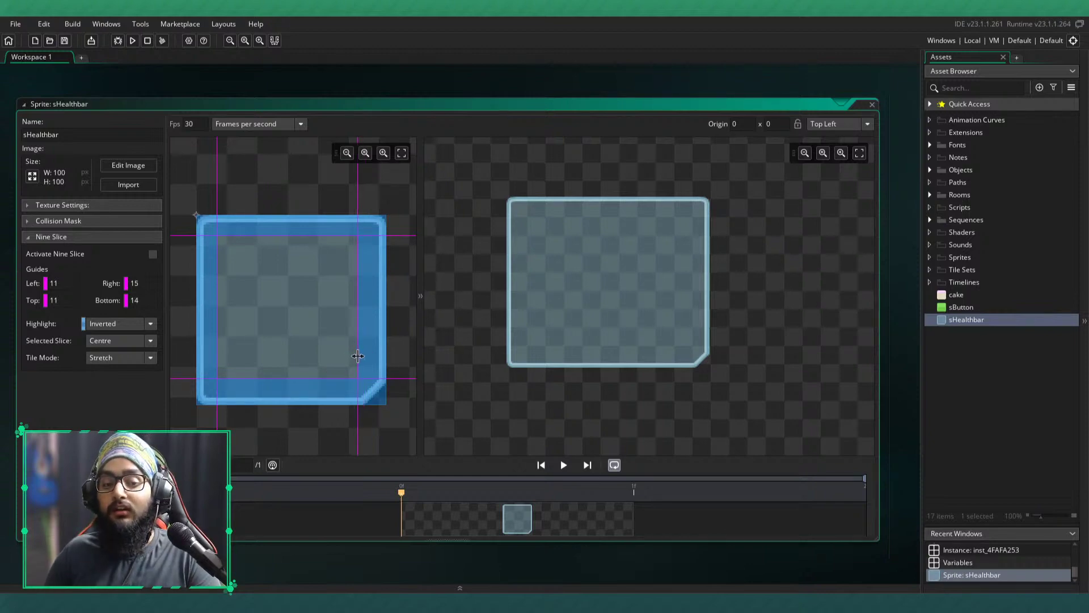
pyautogui.moveTo(222, 377); pyautogui.dragTo(226, 384)
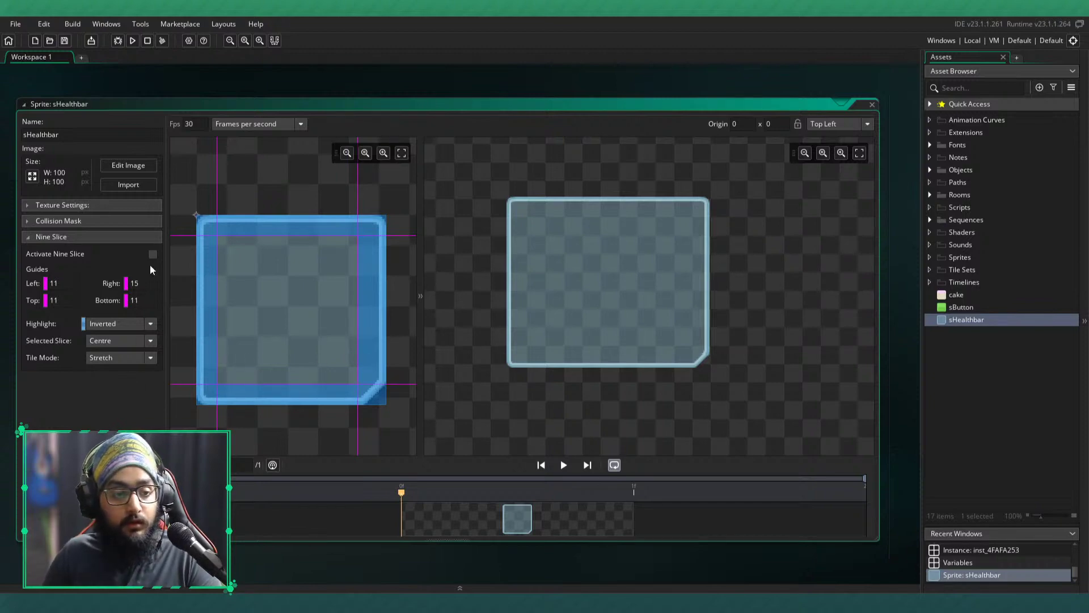
# - Take a closer look at sHealthbar's nine-slice settings and close all open workspace windows
pyautogui.keyDown('ctrl'); pyautogui.scroll(3, 76, 257); pyautogui.keyUp('ctrl')
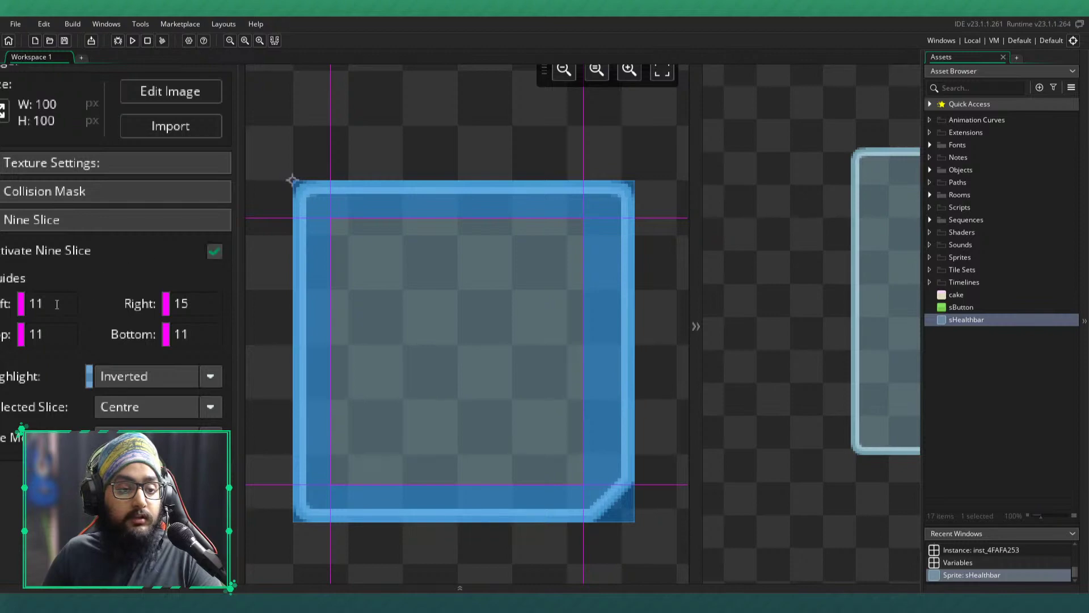
pyautogui.keyDown('ctrl'); pyautogui.scroll(-3, 85, 283); pyautogui.keyUp('ctrl')
pyautogui.keyDown('ctrl'); pyautogui.scroll(-2, 22, 124); pyautogui.keyUp('ctrl')
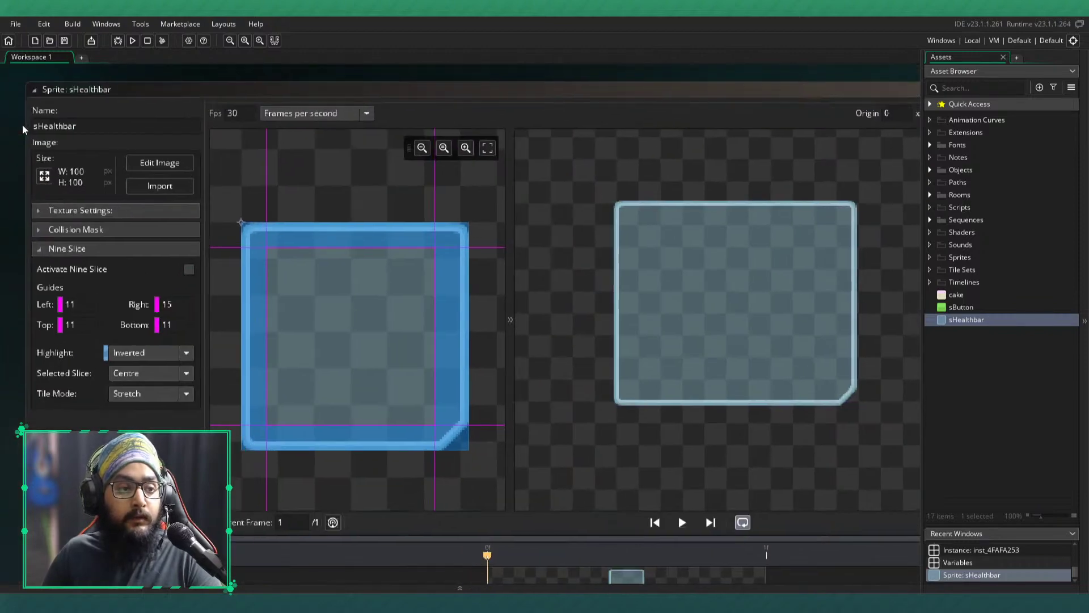
pyautogui.rightClick(274, 83)
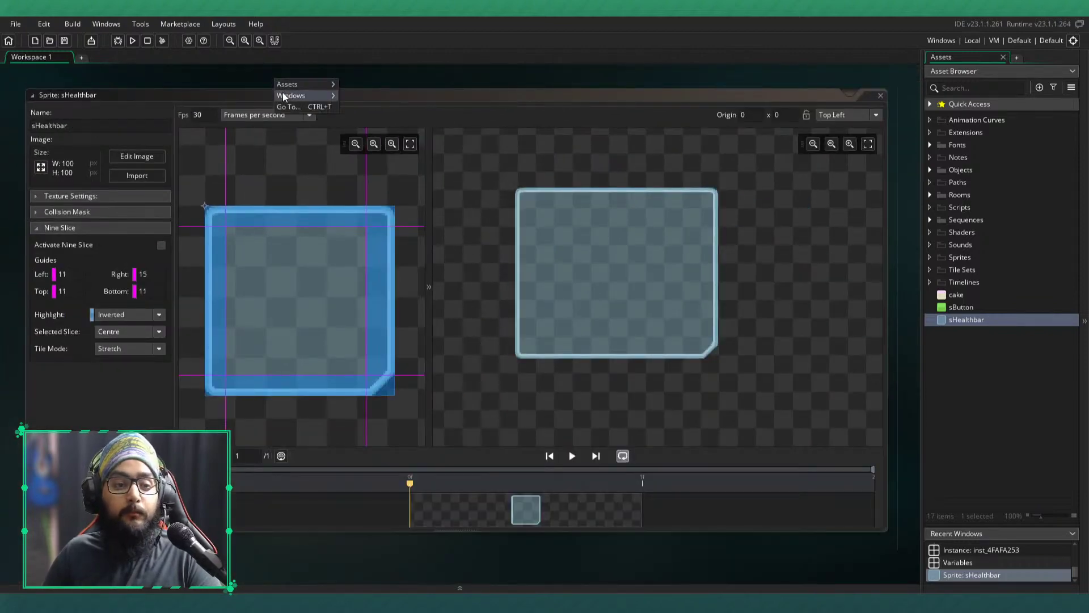
pyautogui.click(372, 113)
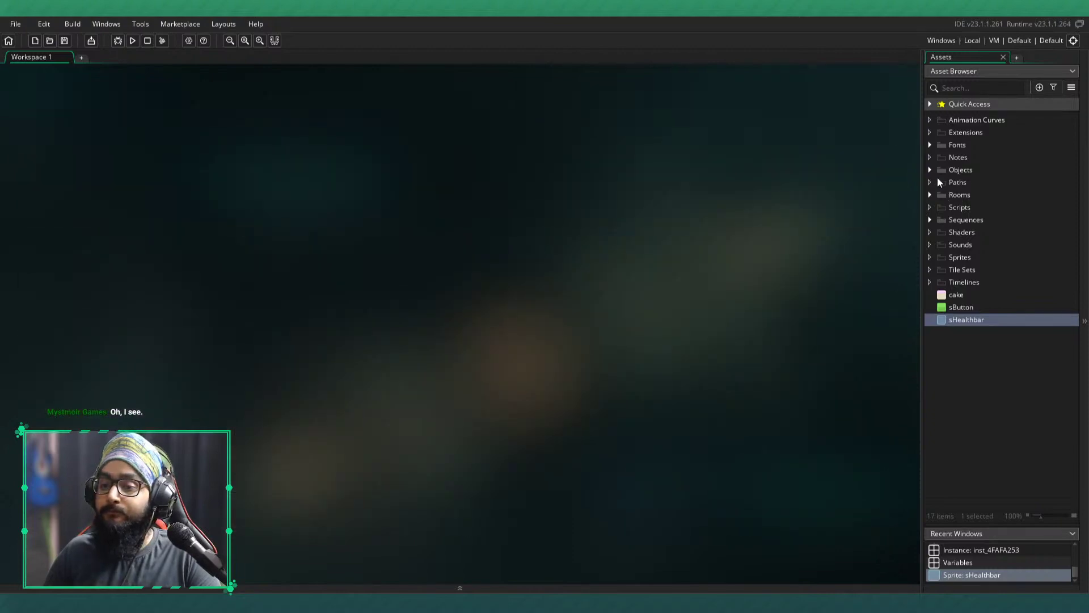
# - Create a new object in the Objects folder and name it oHUD
pyautogui.doubleClick(942, 170)
pyautogui.click(1039, 88)
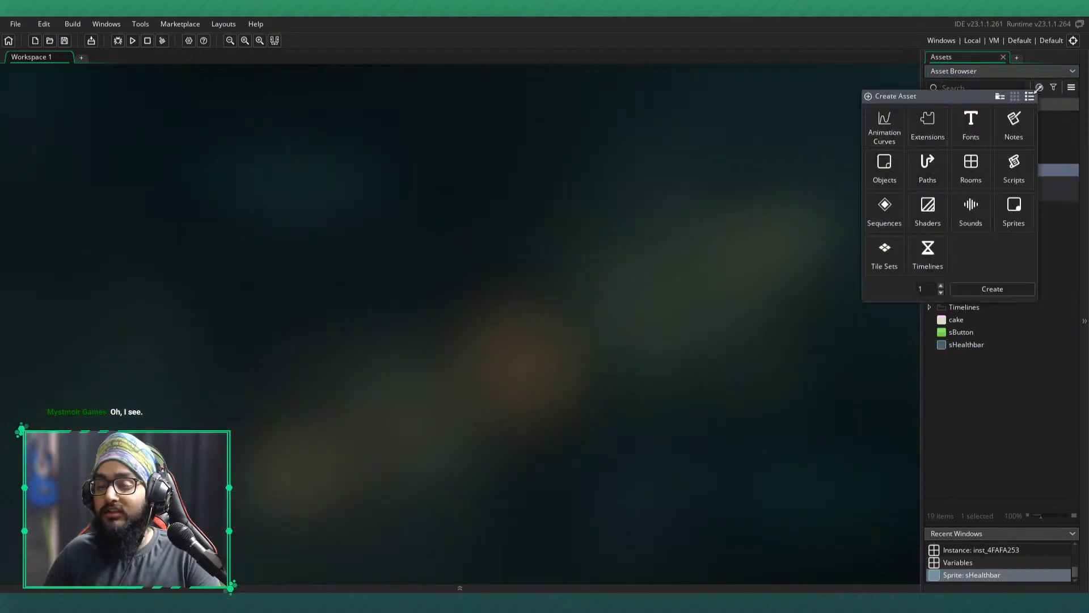
pyautogui.doubleClick(894, 172)
pyautogui.press('Return')
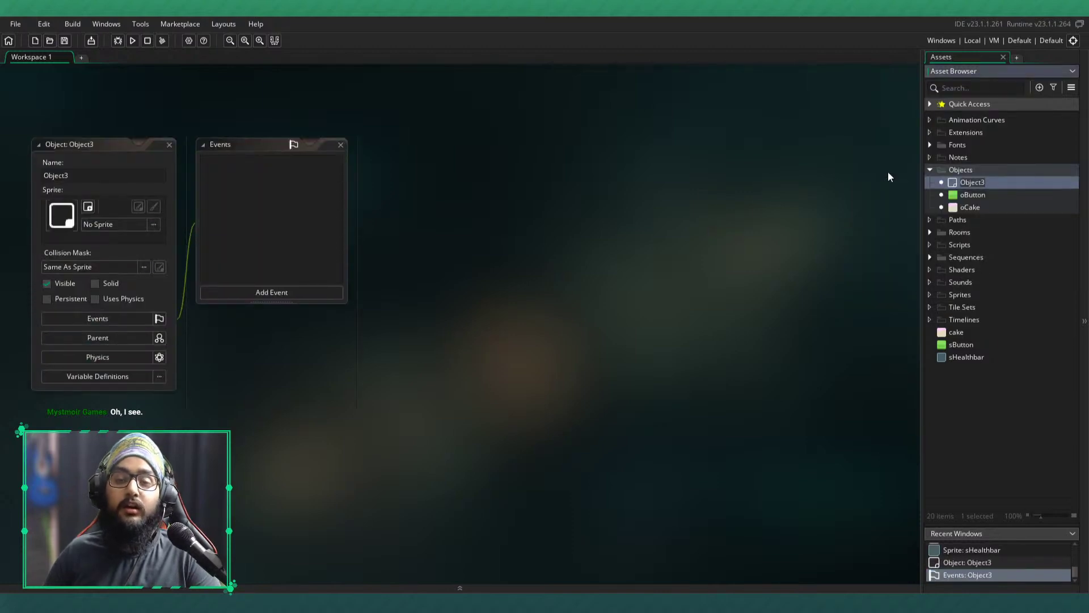
pyautogui.write('oHUD')
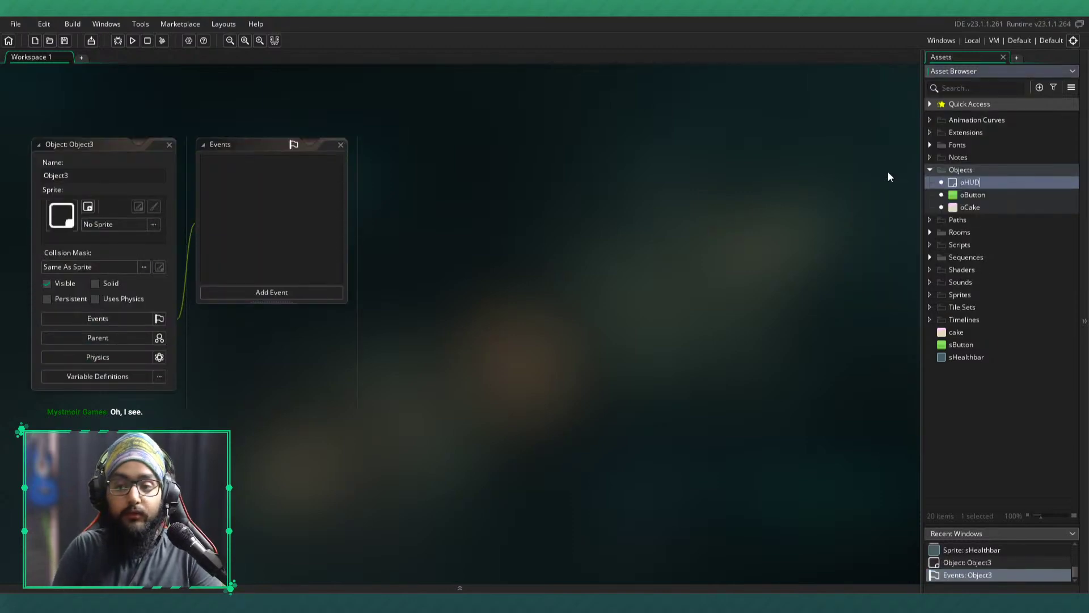
# - Name the new object oHUDManager and place an instance of it at Room1's upper-left corner on the Instances layer
pyautogui.write('manager')
pyautogui.press('Return')
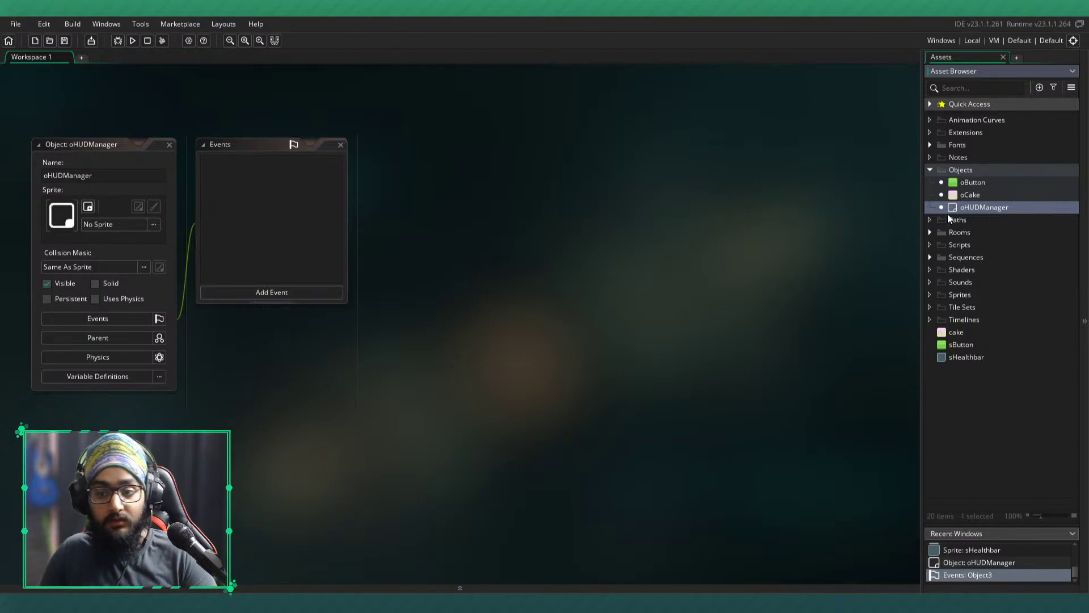
pyautogui.click(931, 236)
pyautogui.doubleClick(958, 244)
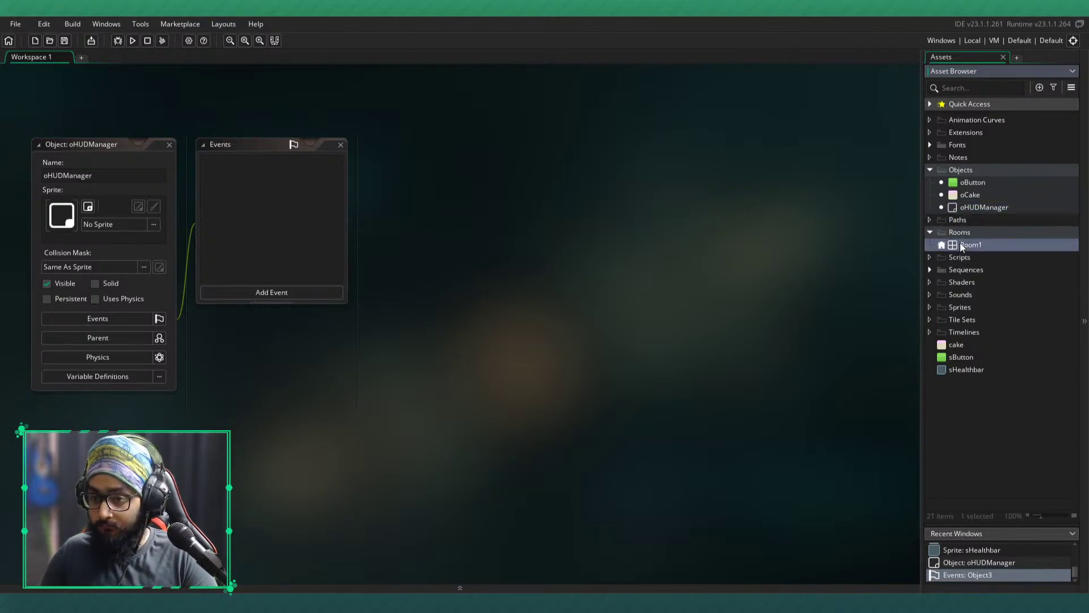
pyautogui.click(964, 209)
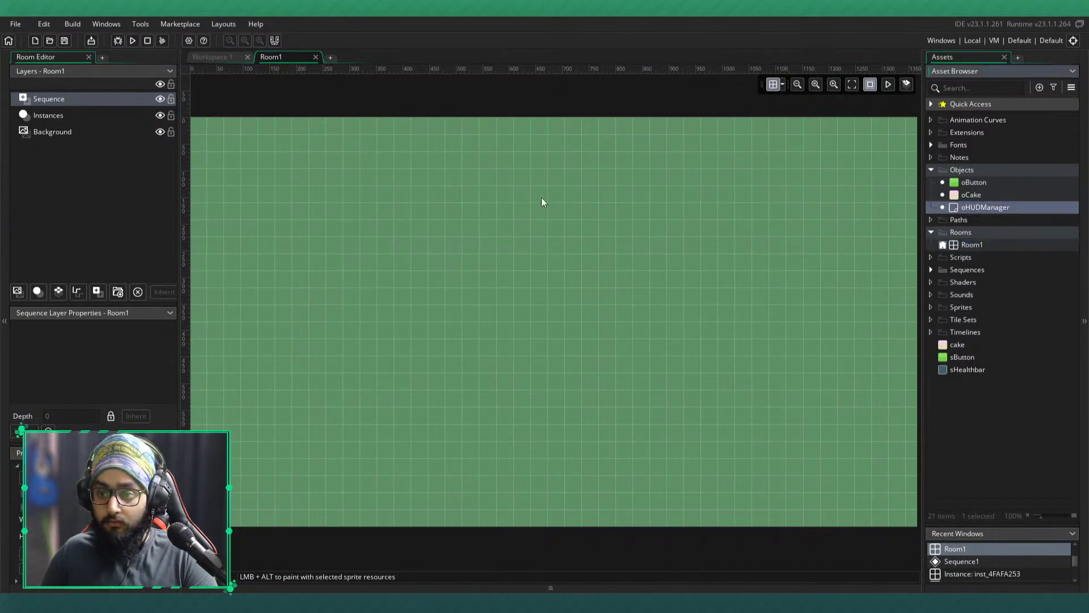
pyautogui.moveTo(276, 146); pyautogui.dragTo(321, 160, button='middle')
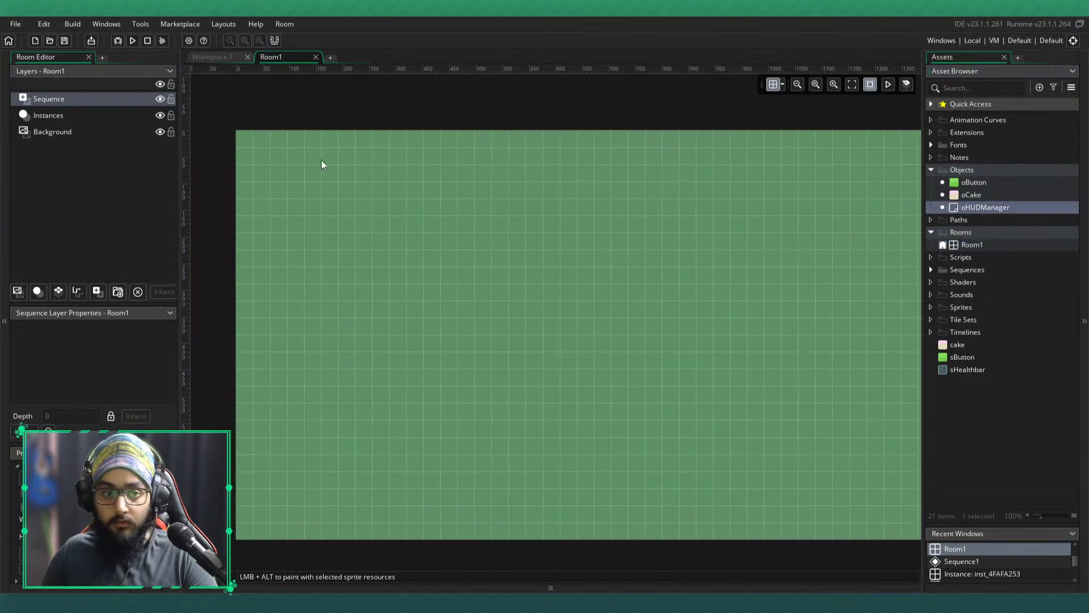
pyautogui.click(81, 116)
pyautogui.moveTo(969, 210); pyautogui.dragTo(245, 141)
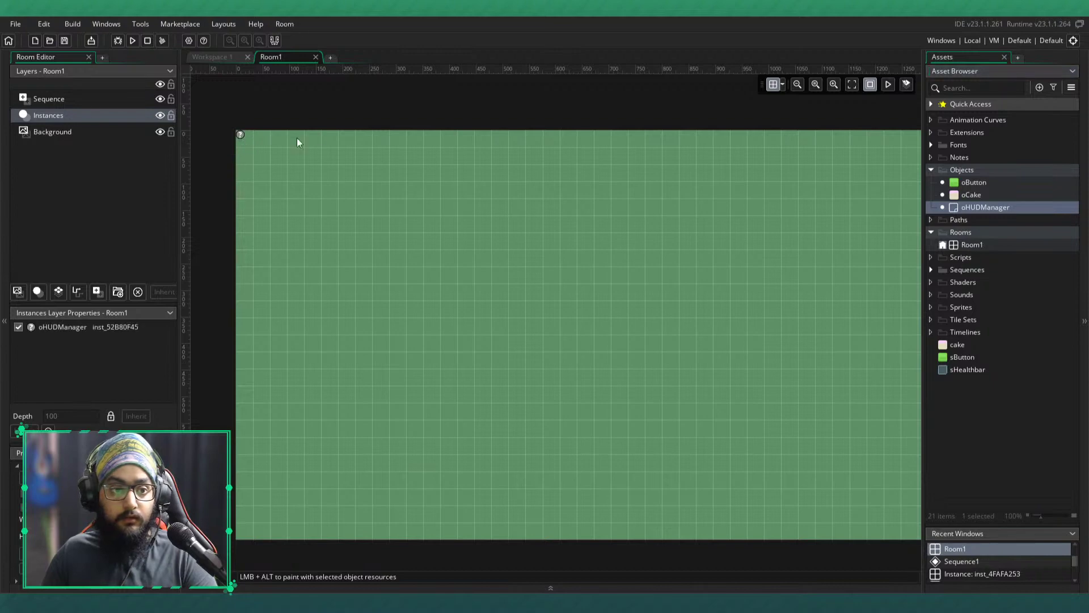
pyautogui.middleClick(285, 57)
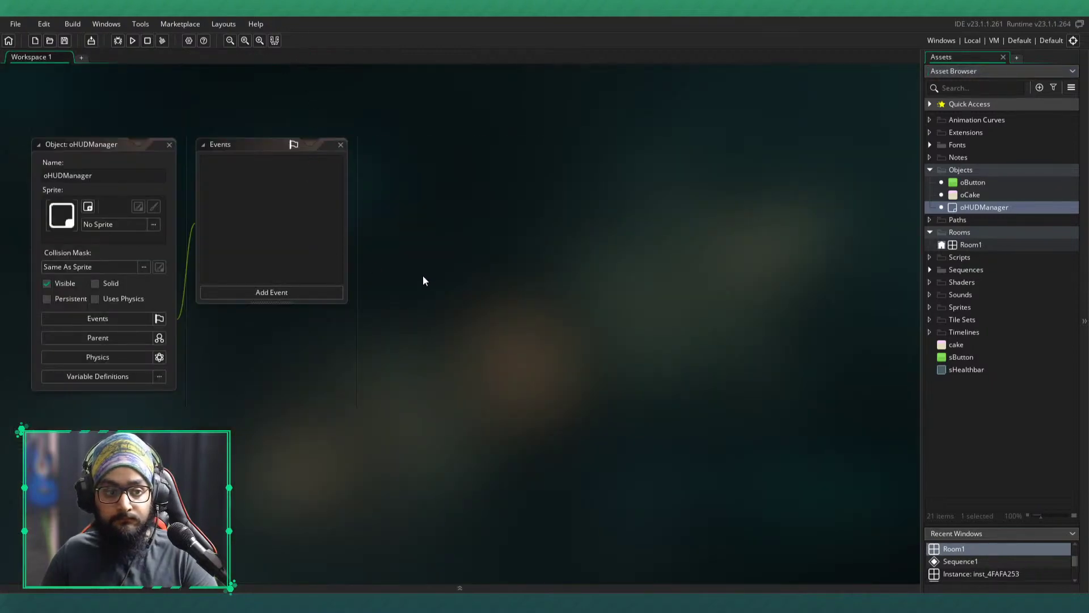
# - Add Create, Step and Draw events to oHUDManager and maximize their code editor into its own workspace view
pyautogui.rightClick(300, 228)
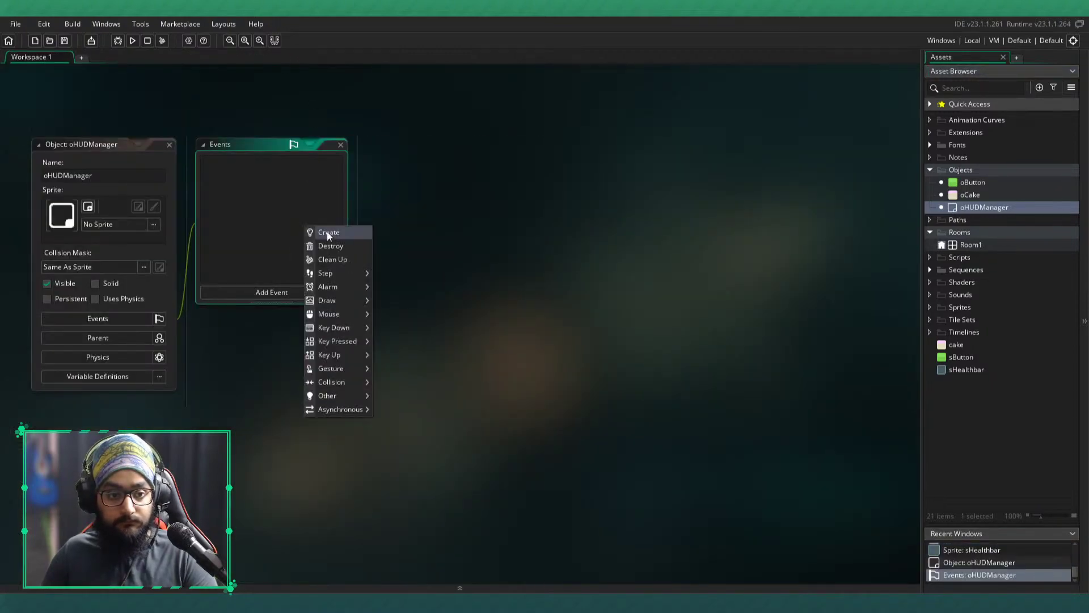
pyautogui.click(326, 233)
pyautogui.rightClick(284, 226)
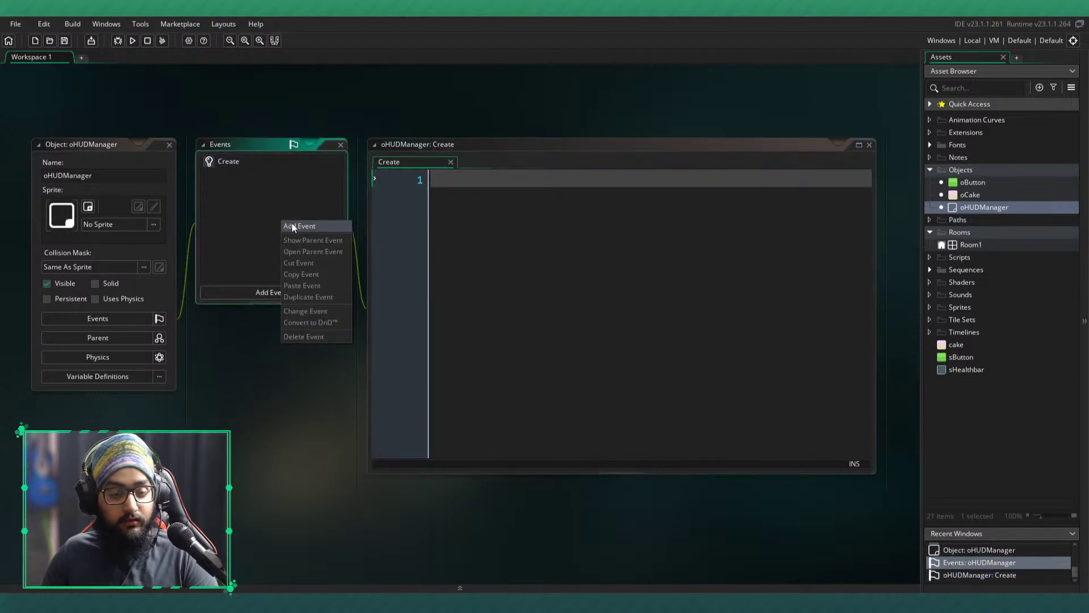
pyautogui.click(291, 223)
pyautogui.click(322, 270)
pyautogui.rightClick(253, 217)
pyautogui.click(260, 222)
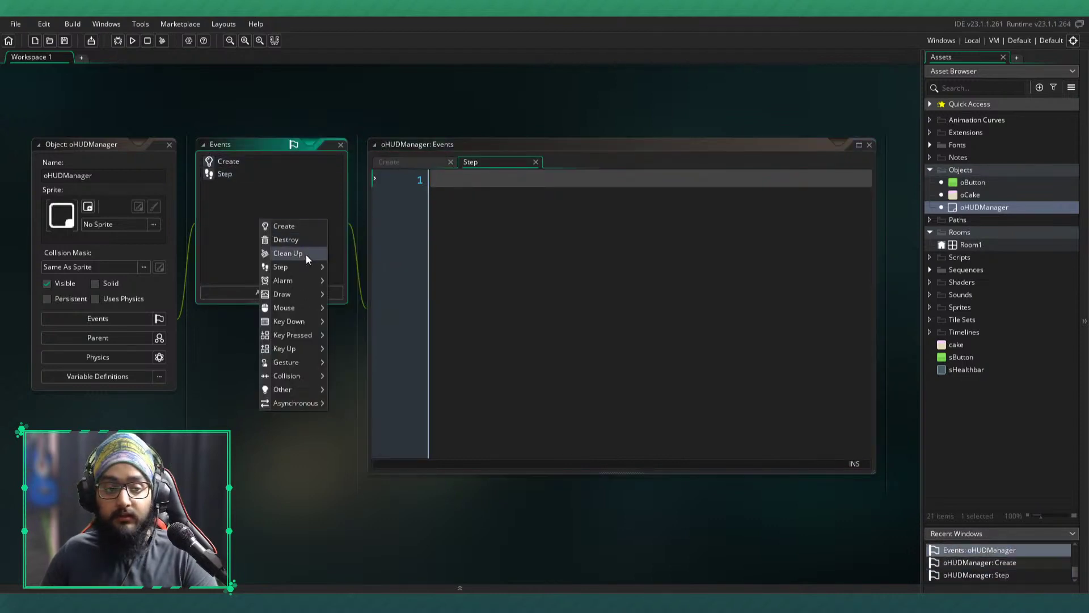
pyautogui.moveTo(308, 294)
pyautogui.click(341, 295)
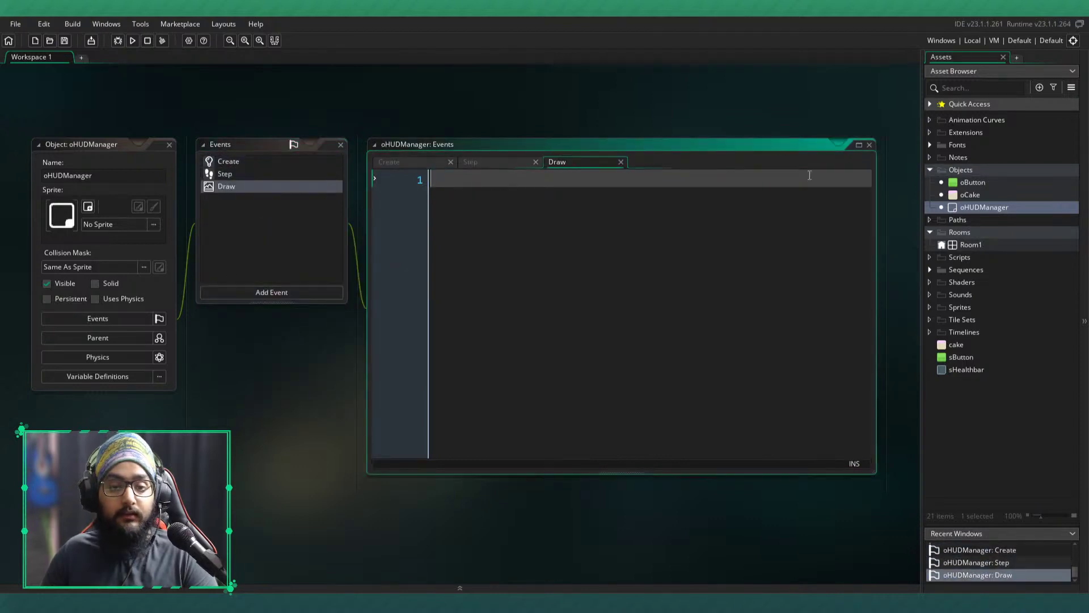
pyautogui.click(859, 145)
pyautogui.click(25, 57)
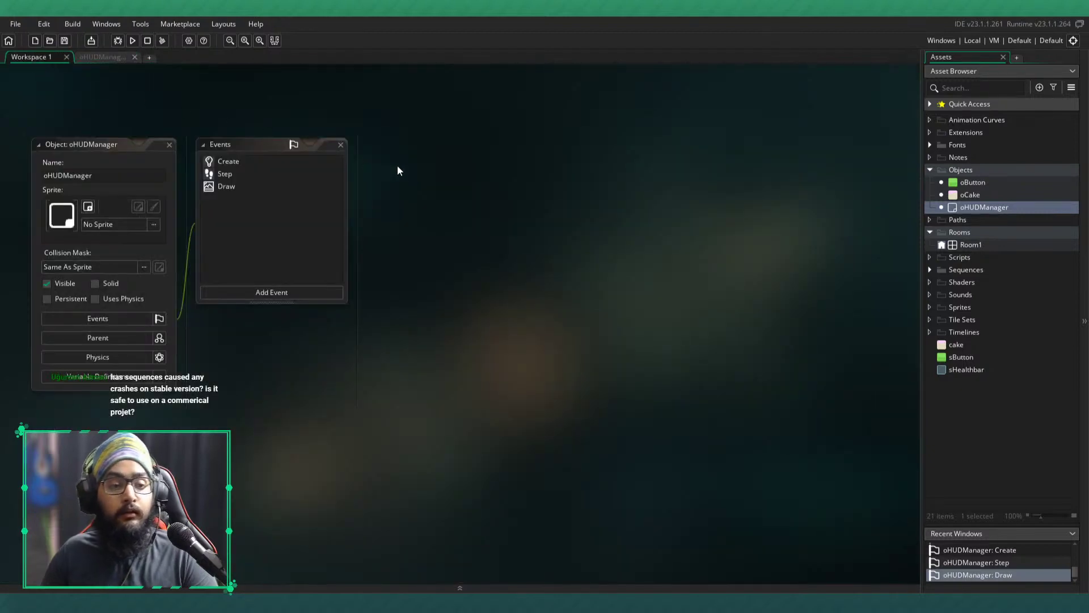
pyautogui.moveTo(397, 166); pyautogui.dragTo(390, 160, button='middle')
pyautogui.click(96, 57)
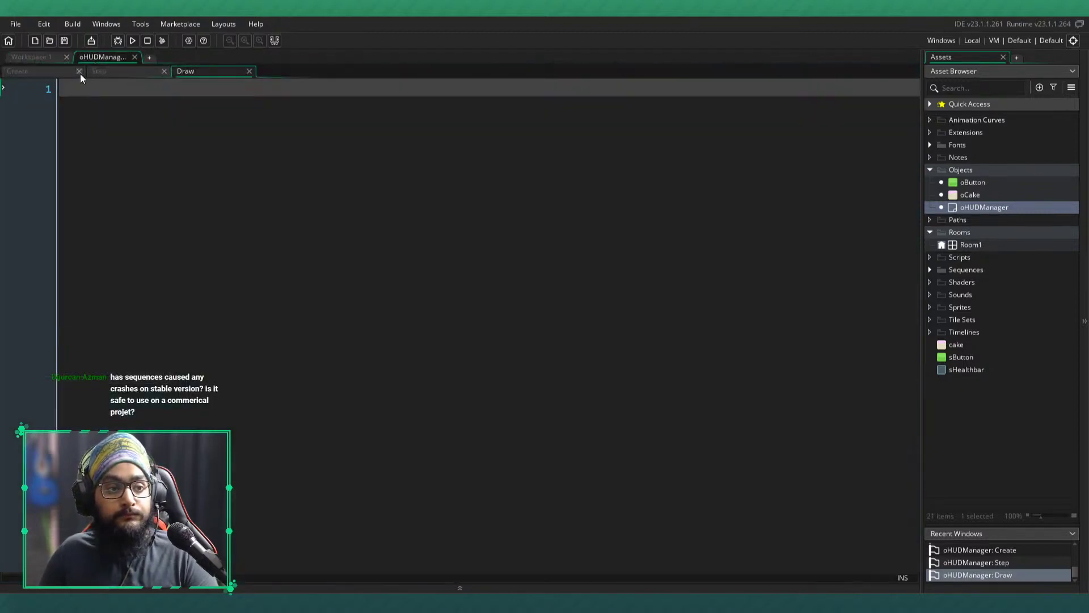
# - In oHUDManager's Create event, define healthbarX = 40 and healthbarY = 40 on separate lines
pyautogui.click(66, 74)
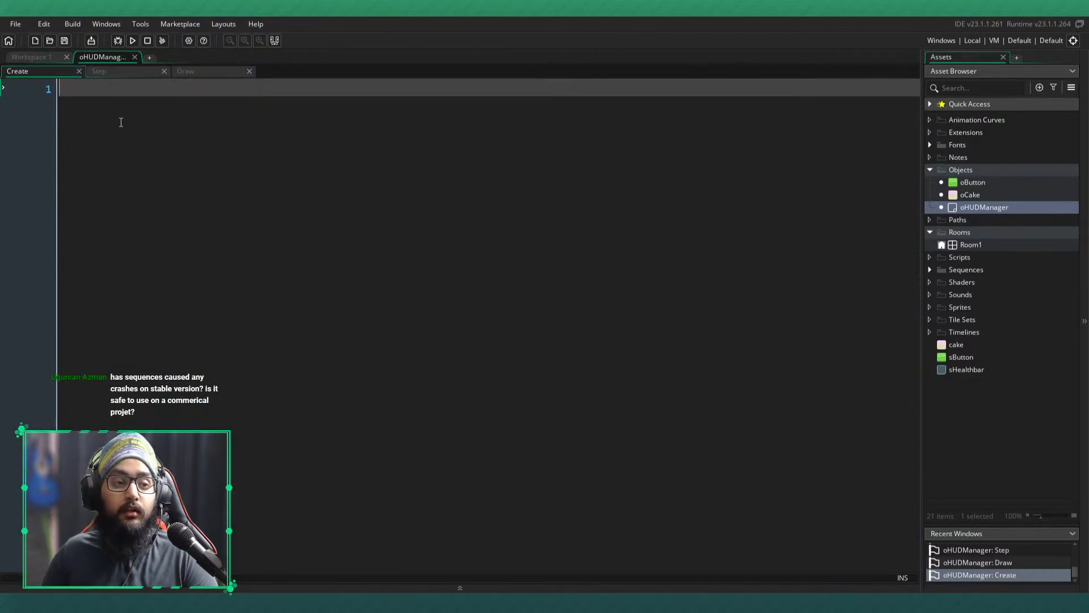
pyautogui.write('healthbarX = ')
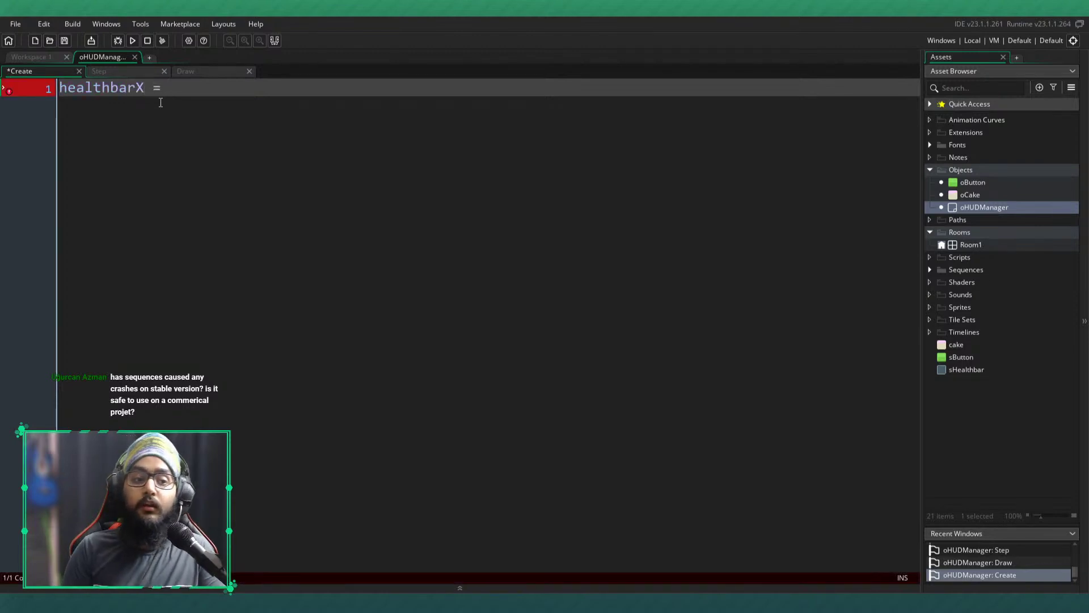
pyautogui.write('40;')
pyautogui.press('Return')
pyautogui.write('healthy')
pyautogui.press('BackSpace')
pyautogui.write('barY =')
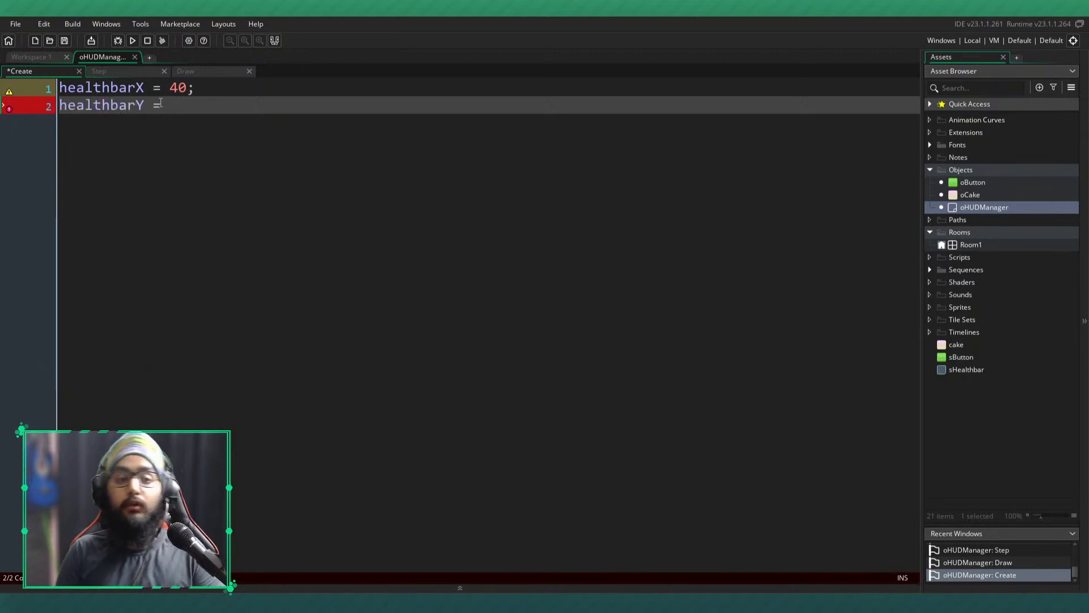
pyautogui.write(' 40;')
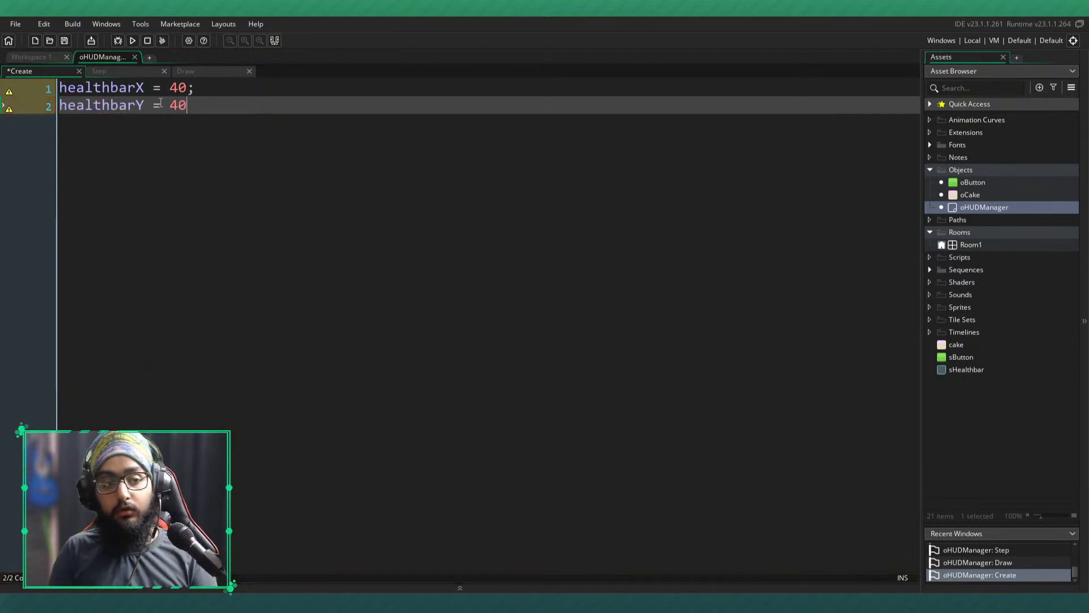
pyautogui.press('Return')
# - Add a third line defining healthbarScaleX = 8 in the Create event and save the code
pyautogui.write('health')
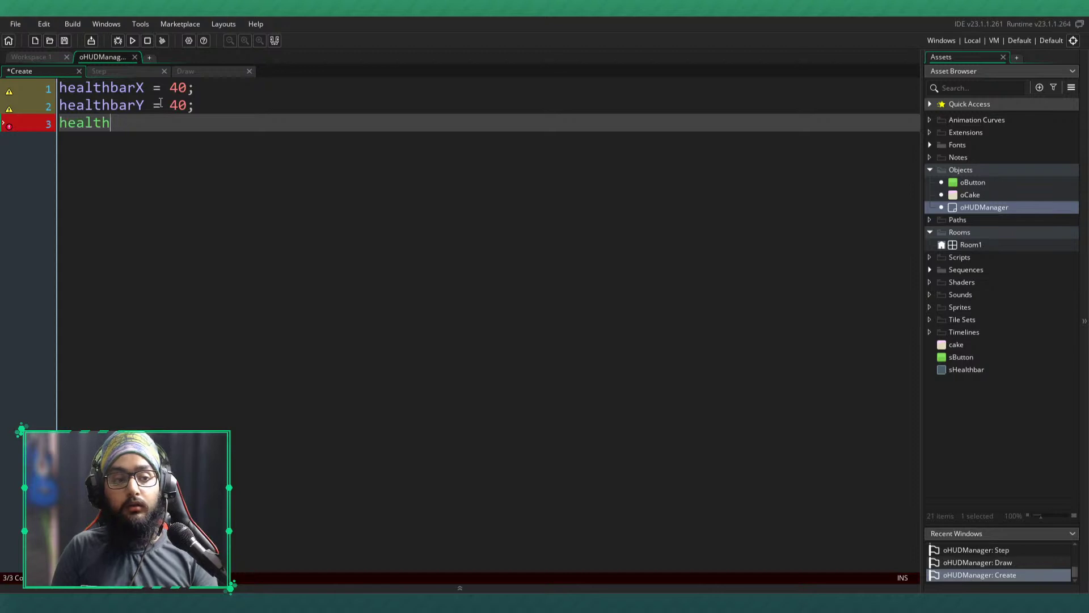
pyautogui.write('barWidth  =')
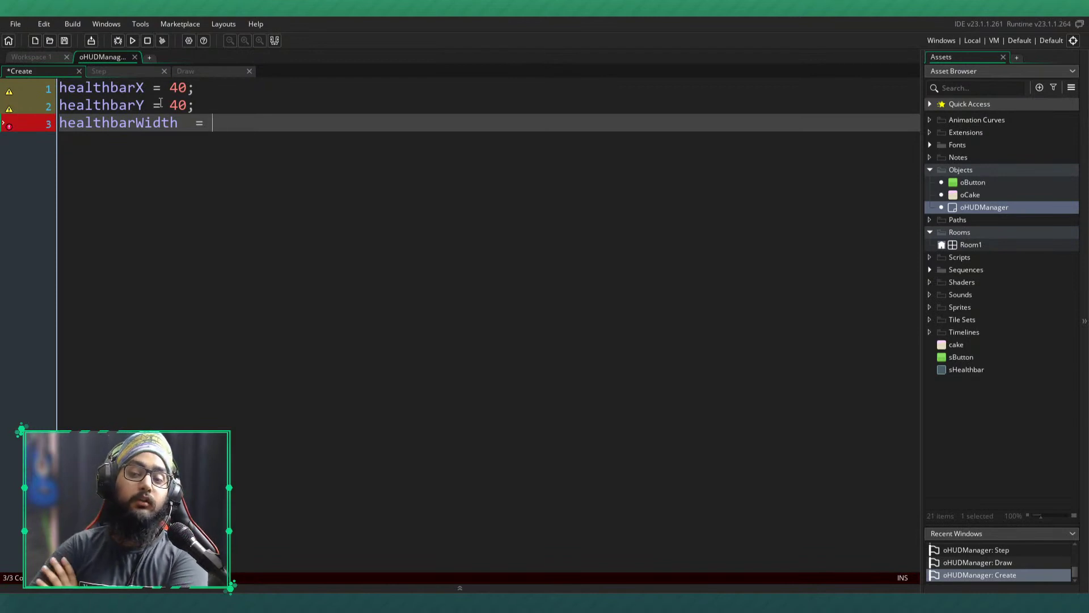
pyautogui.write(' 8;')
pyautogui.click(196, 123)
pyautogui.press('BackSpace')
pyautogui.hotkey('ctrl', 's')
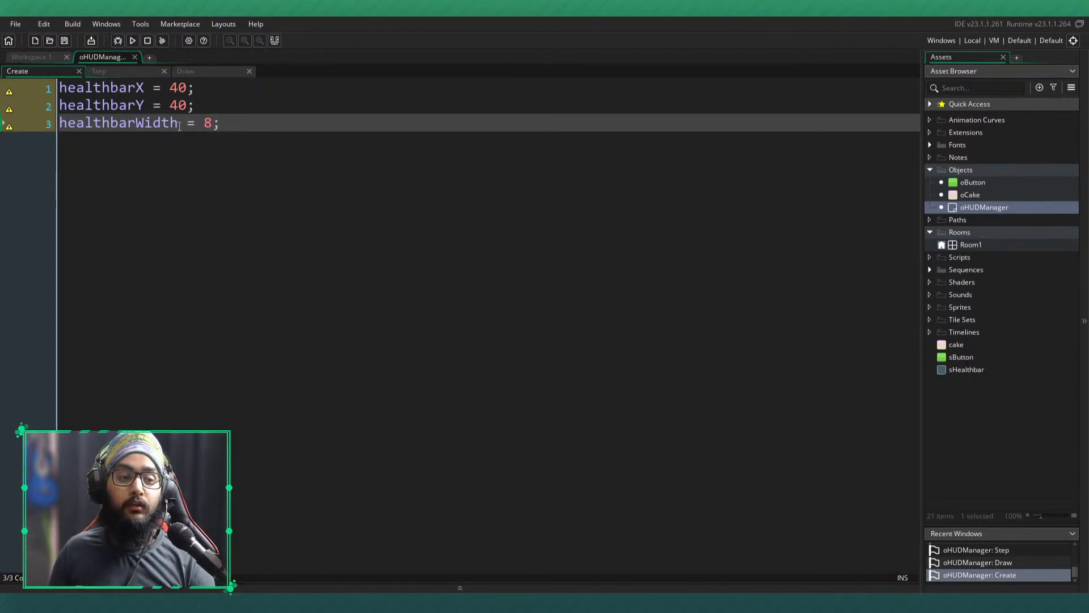
pyautogui.write('ScaleX')
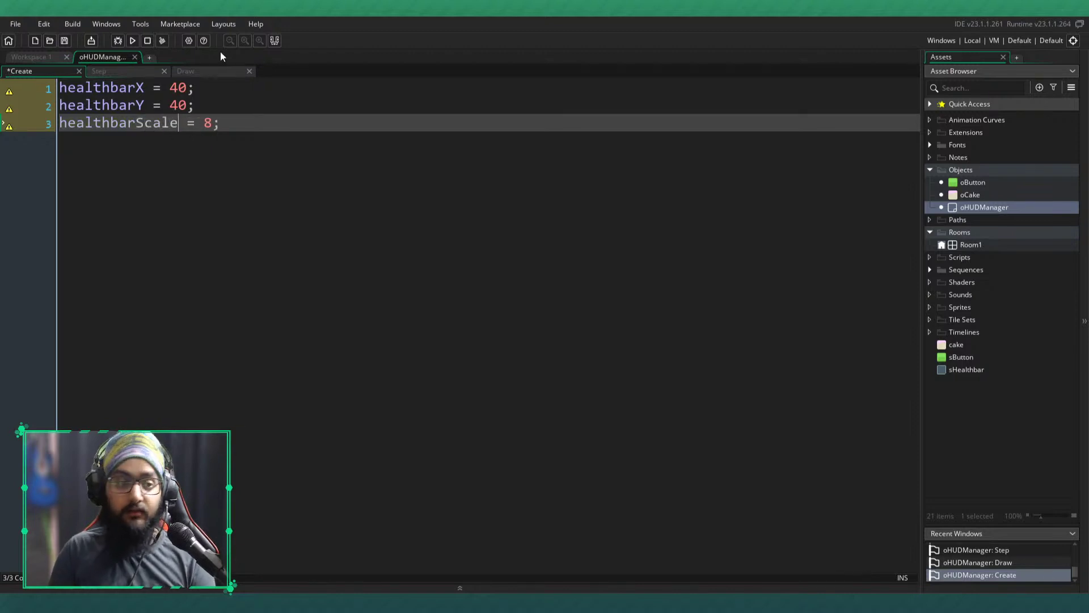
pyautogui.hotkey('ctrl', 's')
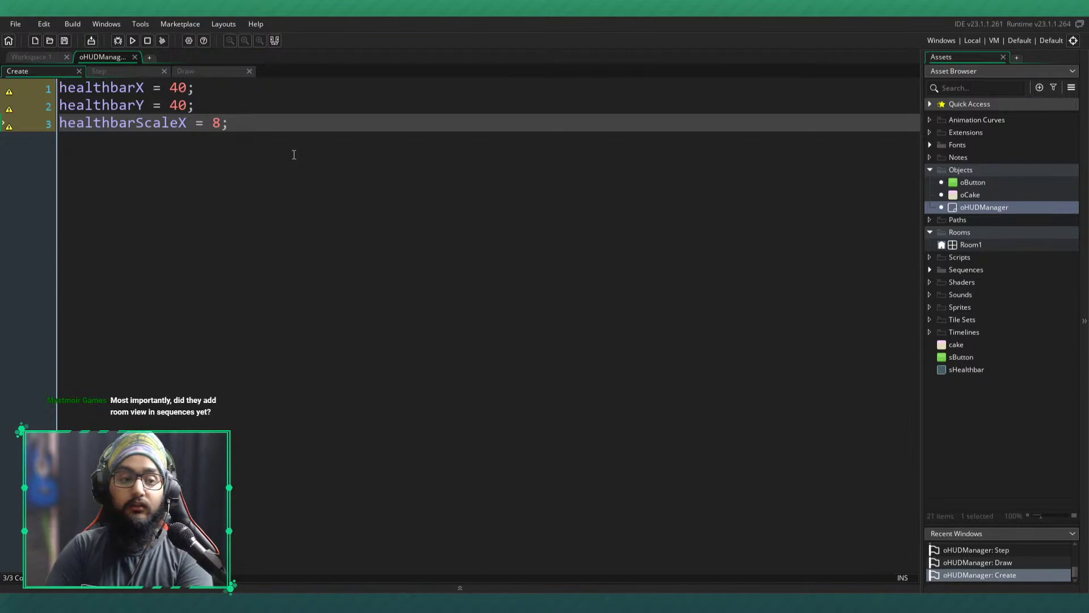
pyautogui.doubleClick(1002, 247)
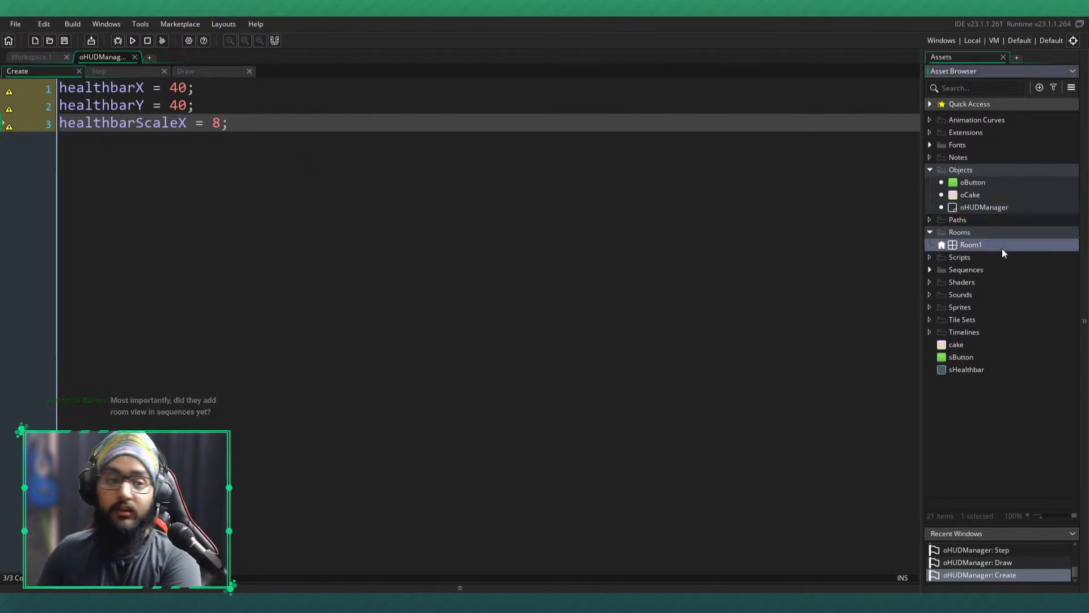
pyautogui.middleClick(343, 53)
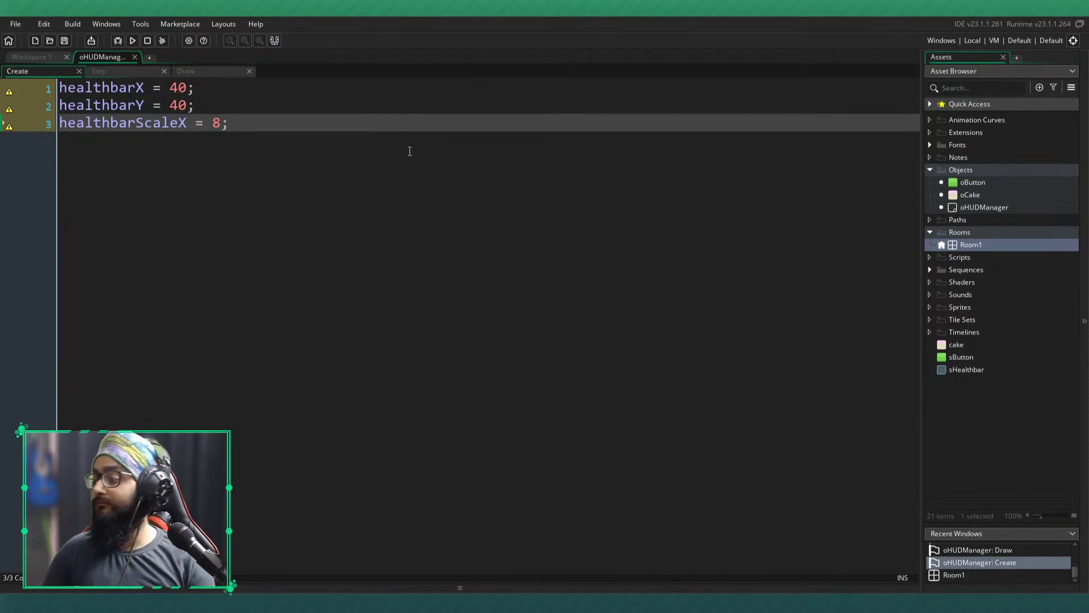
# - Duplicate the healthbarScaleX line, rename the copy healthbarScaleY and set its value to 1
pyautogui.hotkey('ctrl', 'd')
pyautogui.click(187, 140)
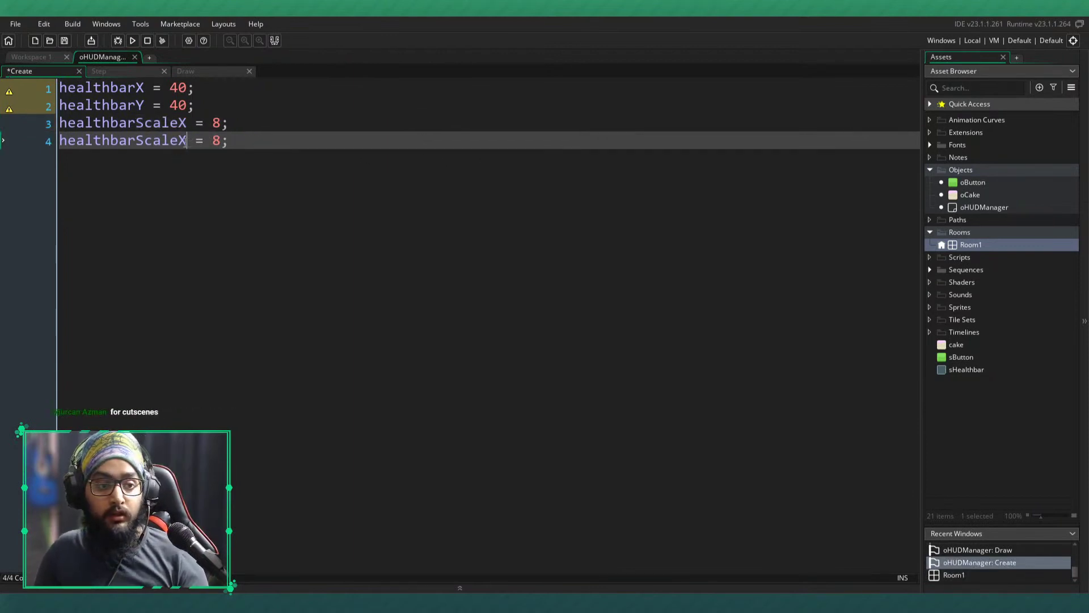
pyautogui.hotkey('ctrl', 's')
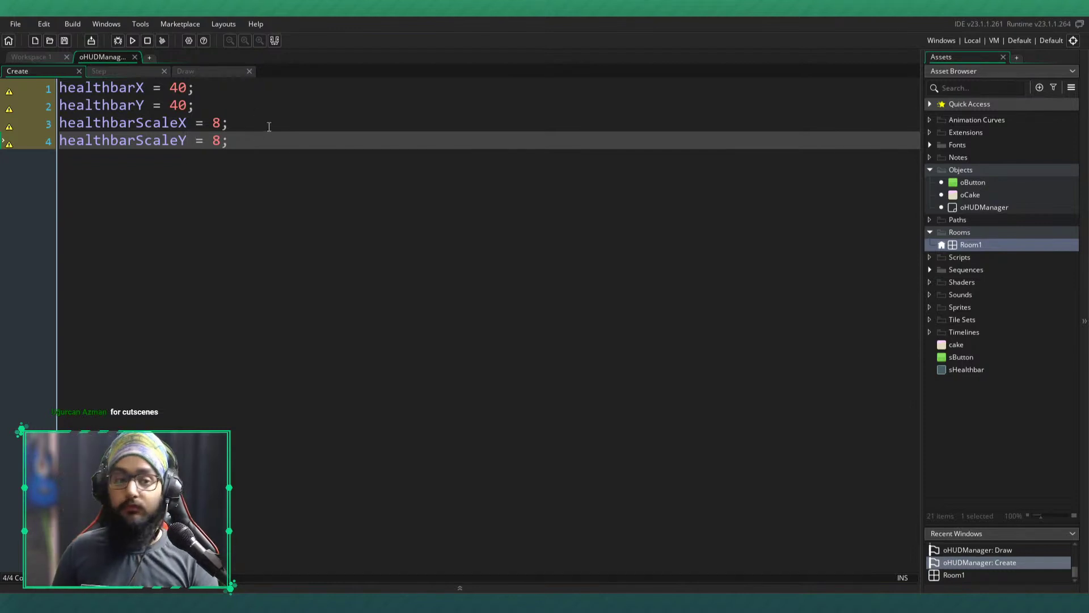
pyautogui.doubleClick(216, 140)
pyautogui.write('1')
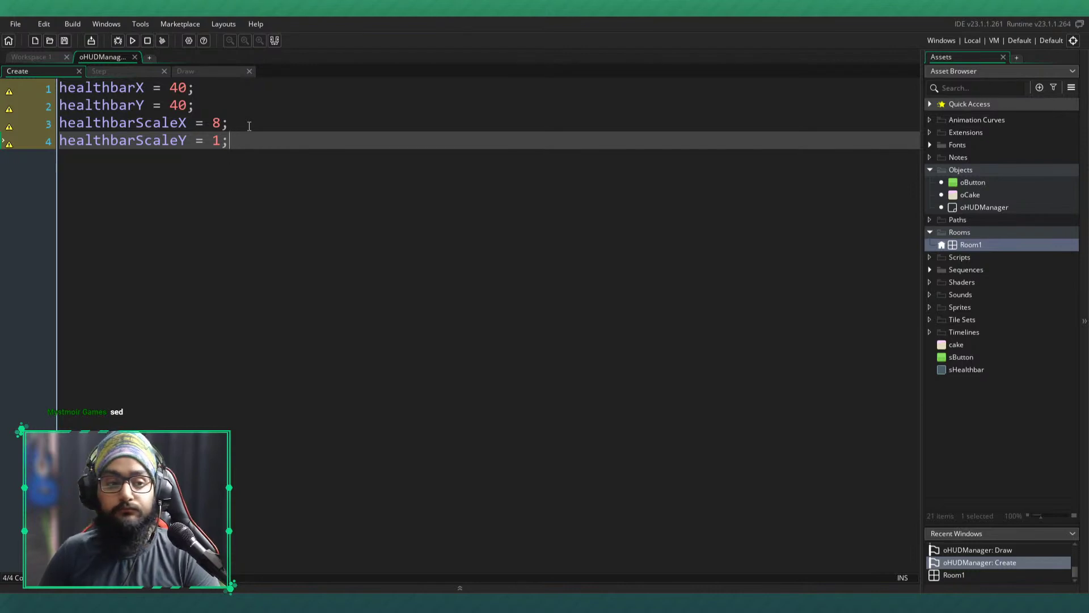
pyautogui.moveTo(211, 141); pyautogui.dragTo(222, 142)
pyautogui.click(240, 141)
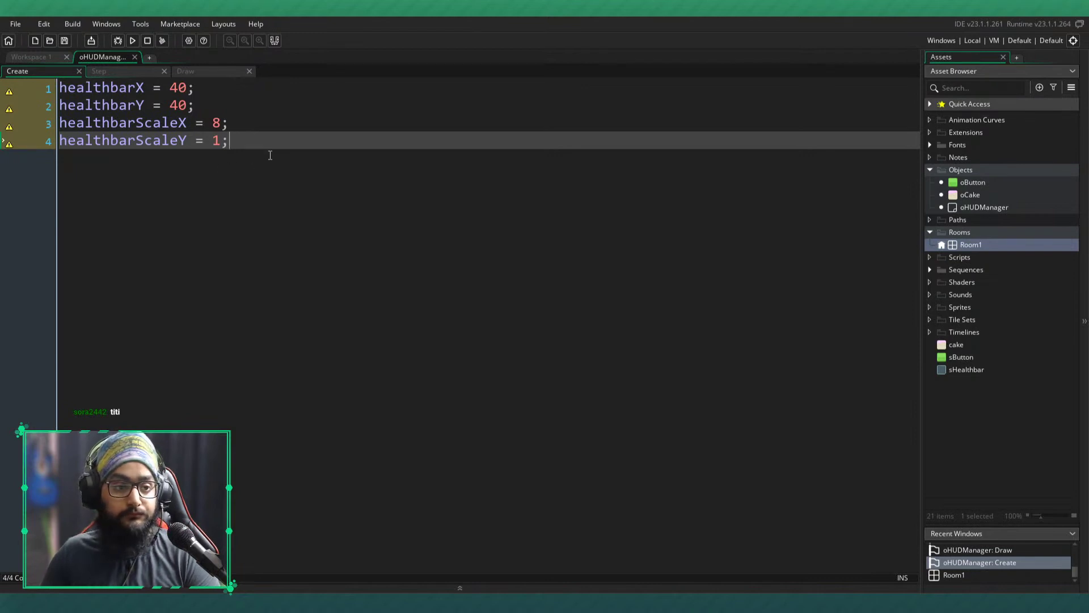
# - Leave a blank line below the scale variables and define hp = 100 in the Create event
pyautogui.press('Return')
pyautogui.press('Return')
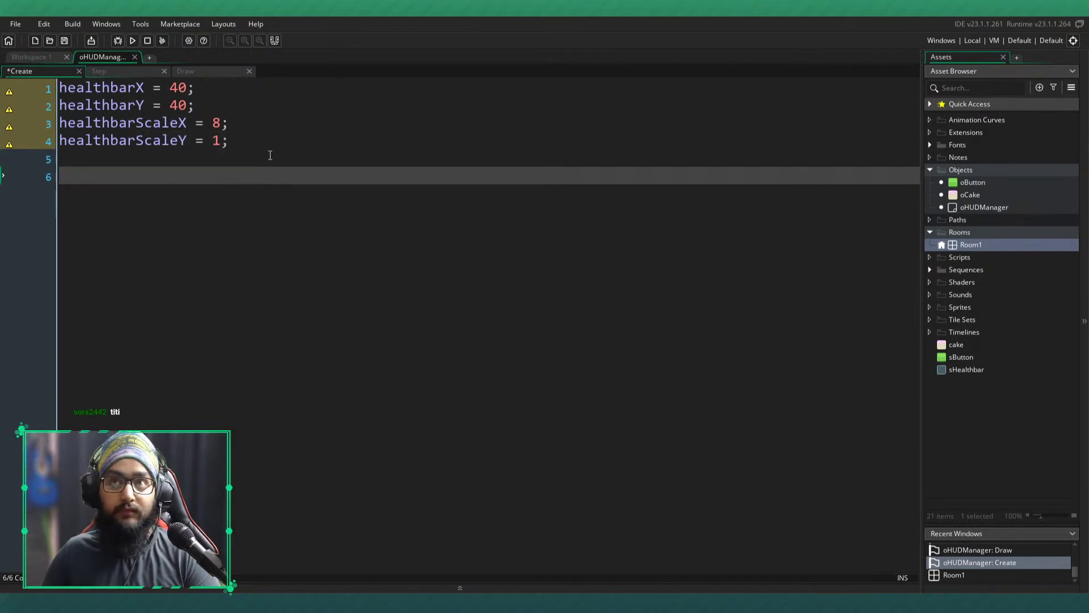
pyautogui.write('hp = 100;')
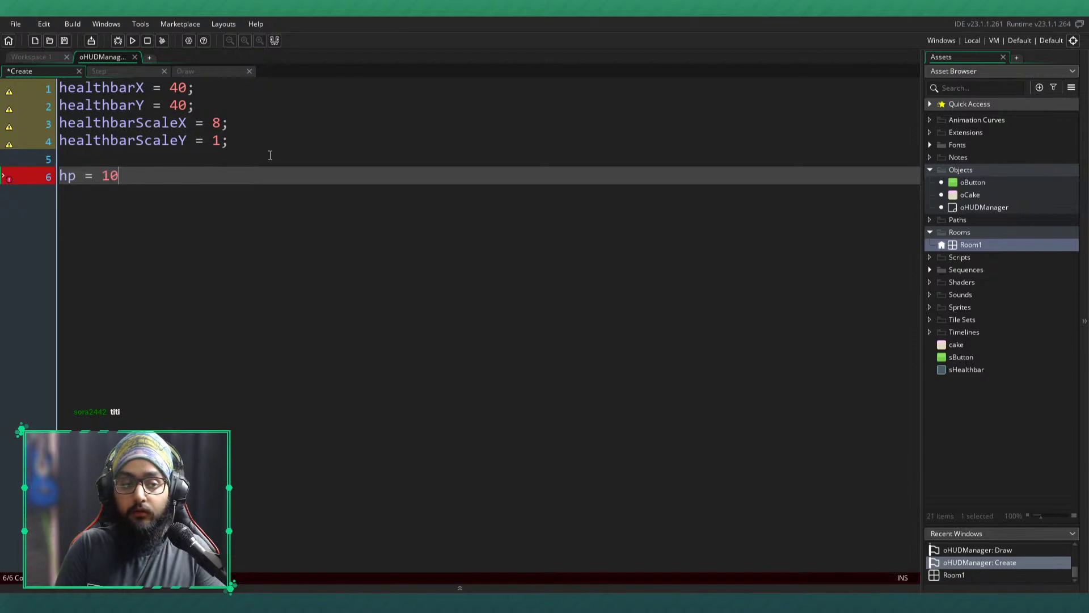
pyautogui.click(120, 73)
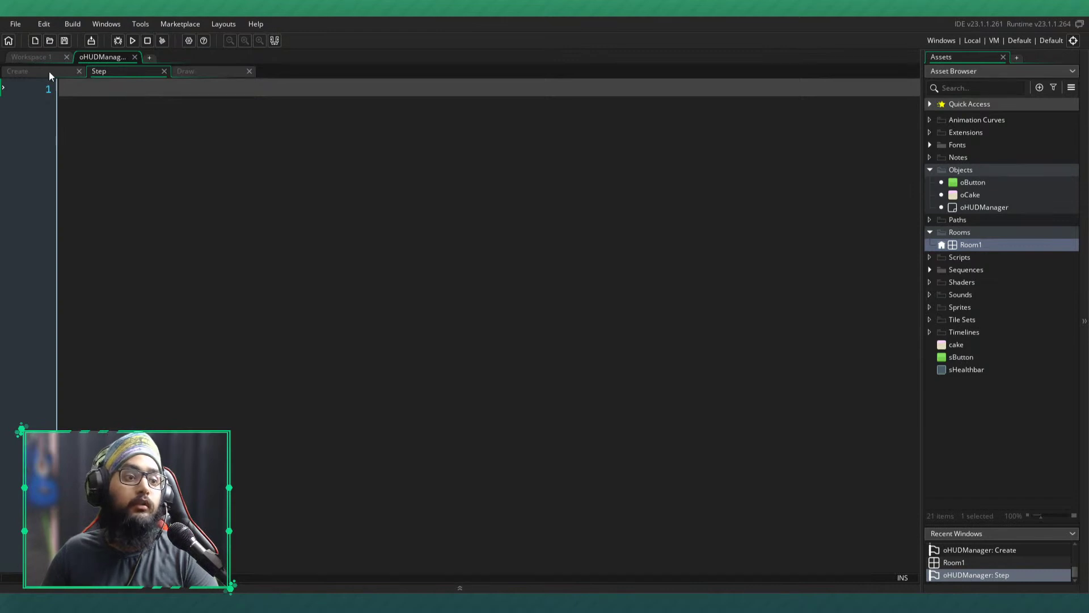
pyautogui.click(52, 73)
pyautogui.click(133, 70)
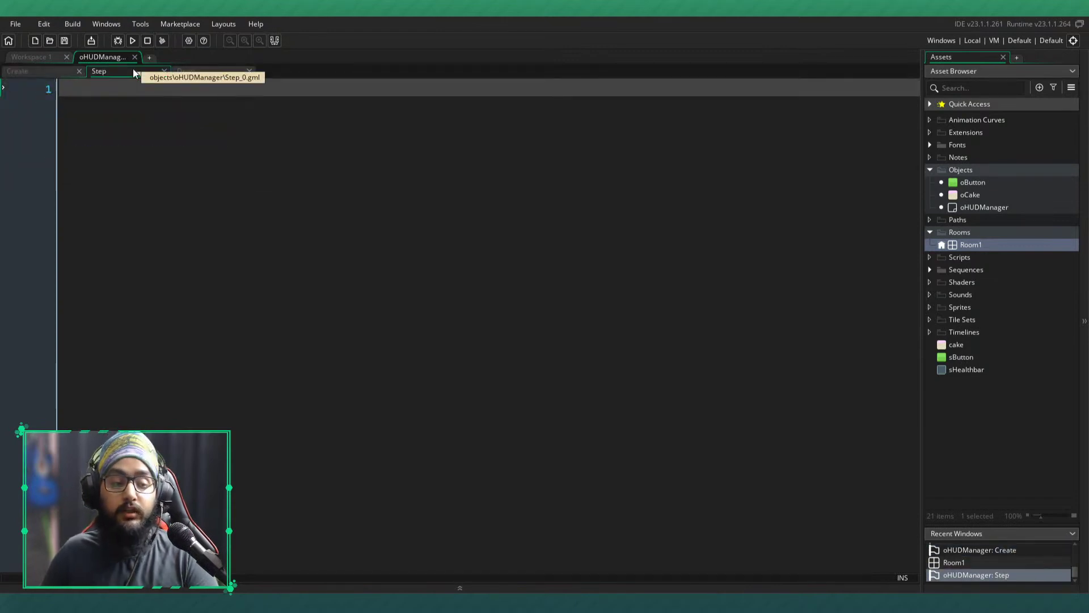
pyautogui.click(66, 70)
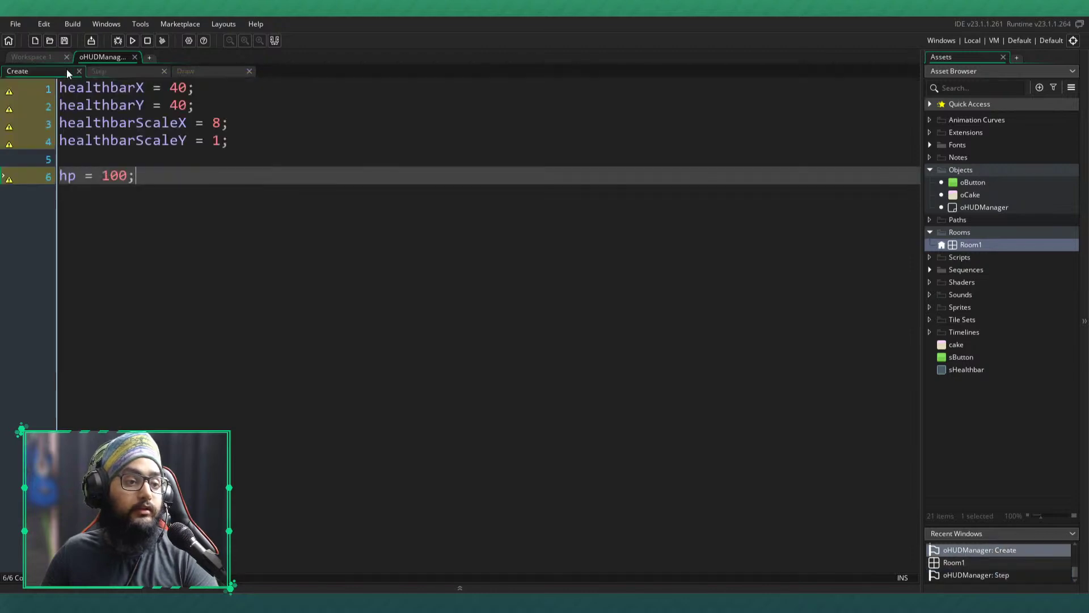
# - Define maxHP = 100 above the hp line and set hp equal to maxHP
pyautogui.click(137, 160)
pyautogui.press('Return')
pyautogui.write('maxHP ')
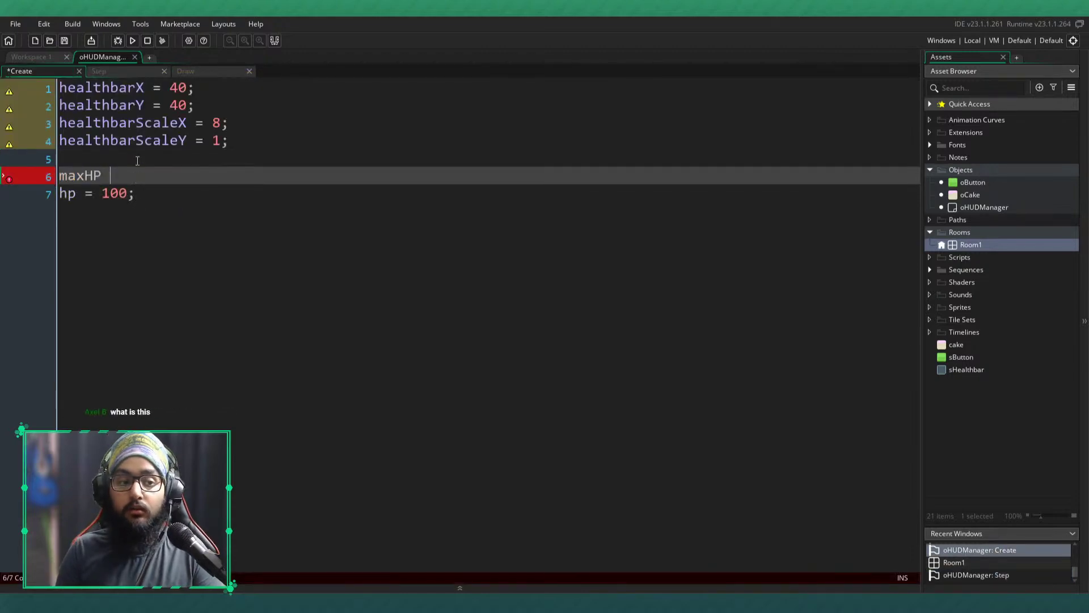
pyautogui.write('= 100;')
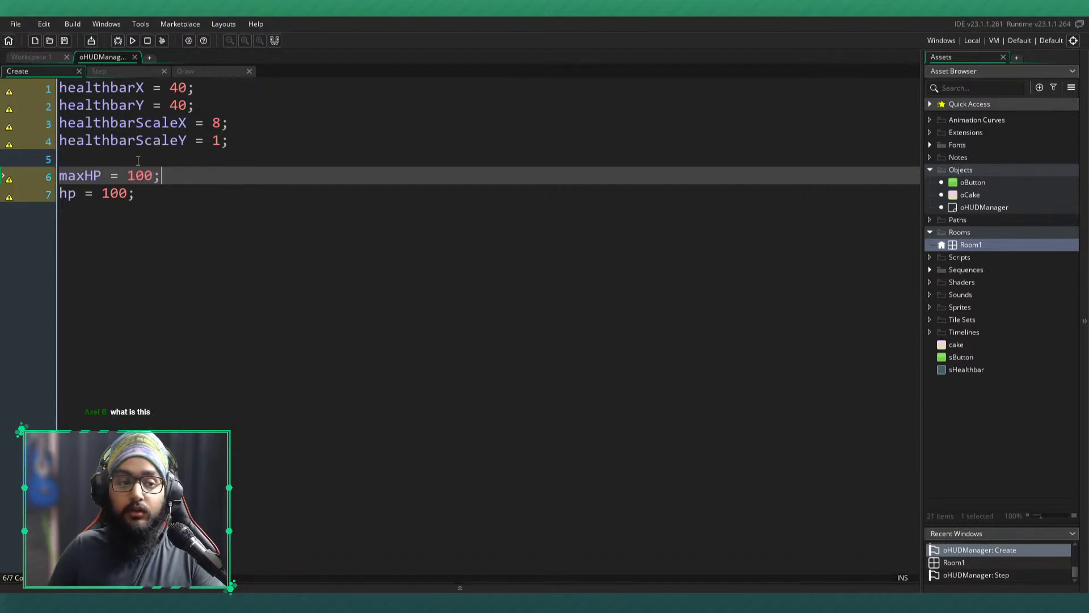
pyautogui.doubleClick(89, 178)
pyautogui.hotkey('ctrl', 'c')
pyautogui.doubleClick(114, 193)
pyautogui.hotkey('ctrl', 'v')
pyautogui.click(163, 197)
# - In the Step event, write hp = (mouse_x / room_width) * maxHP; so the health follows the mouse's horizontal position
pyautogui.click(117, 72)
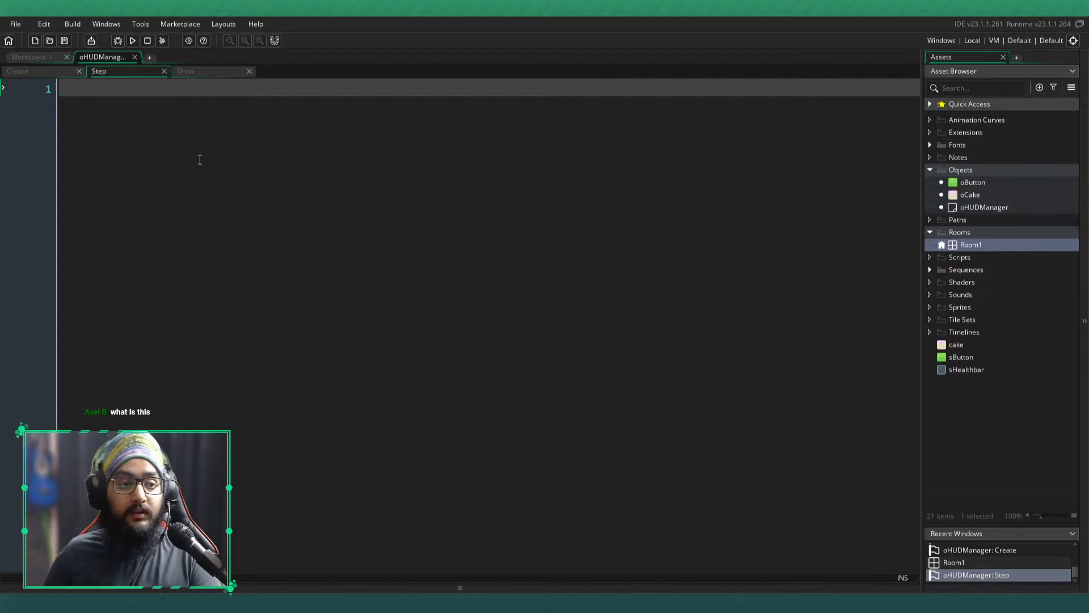
pyautogui.write('hp = ')
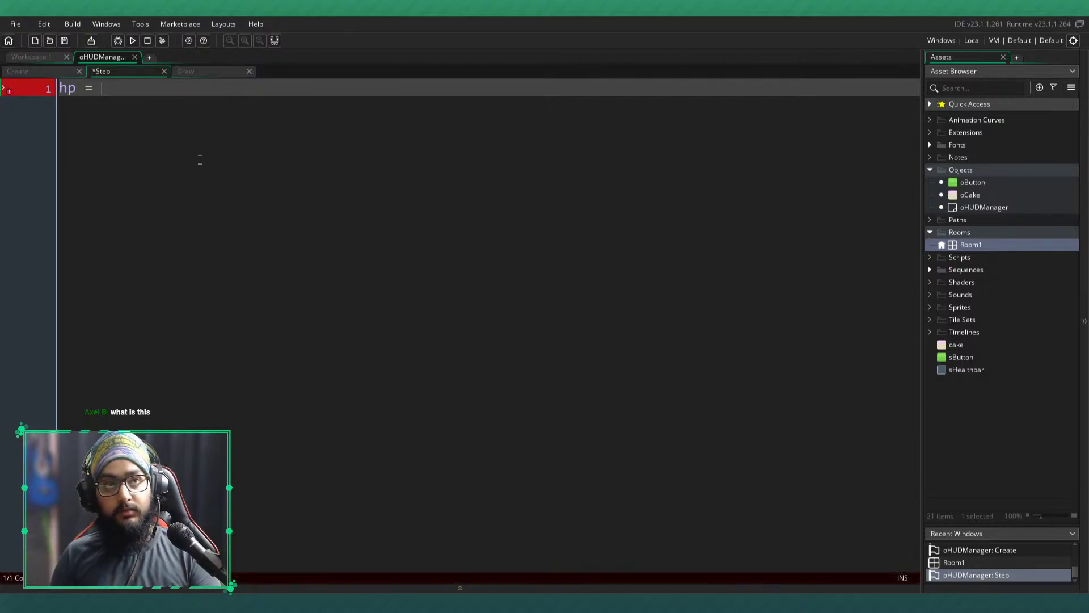
pyautogui.write('(x')
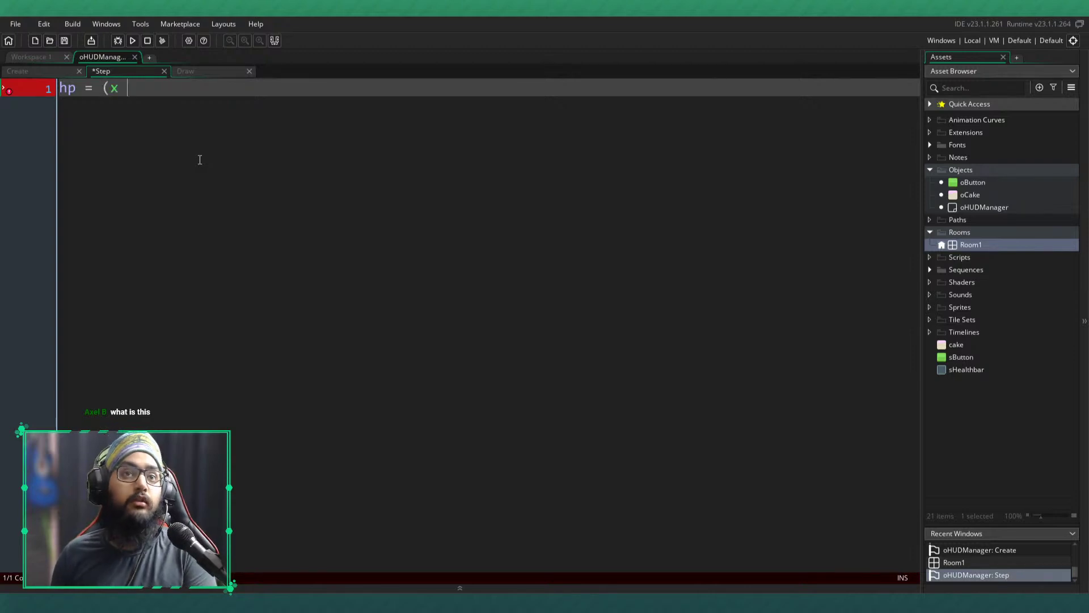
pyautogui.write(' /')
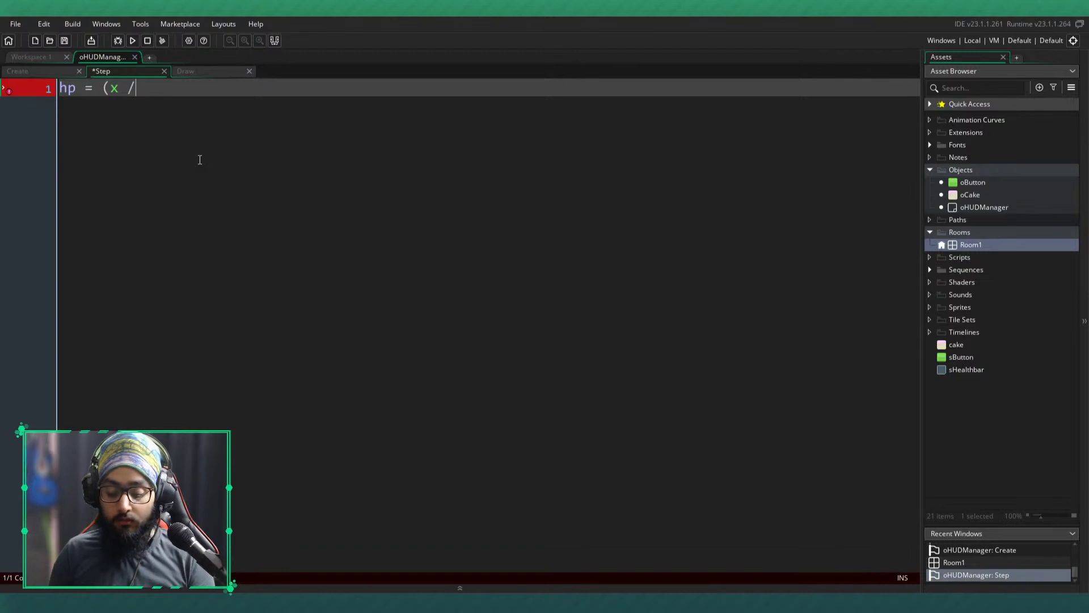
pyautogui.click(110, 88)
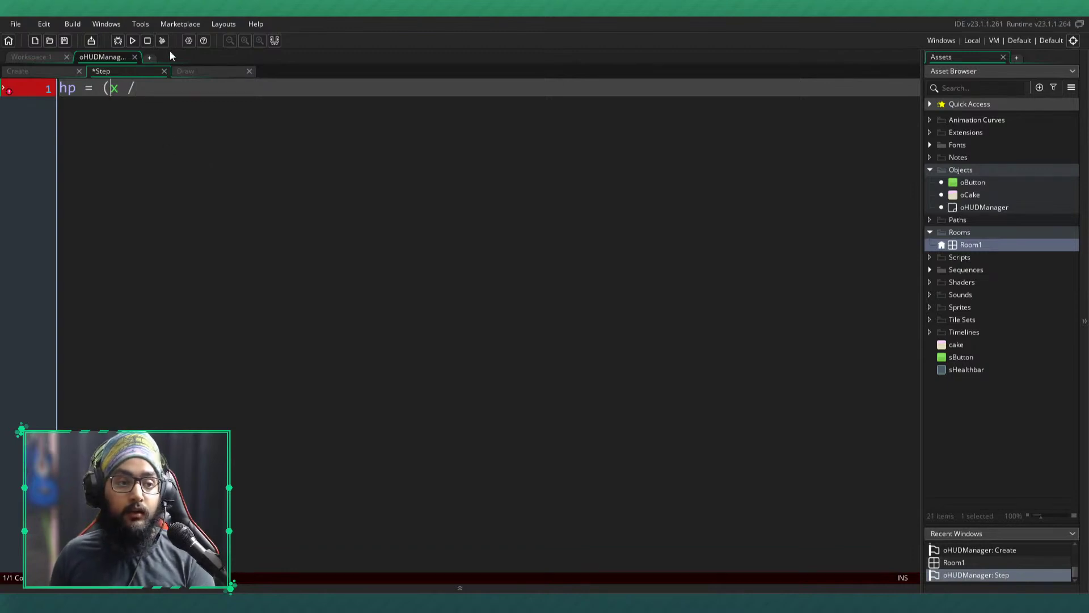
pyautogui.write('mouse_')
pyautogui.press('End')
pyautogui.write('room_width')
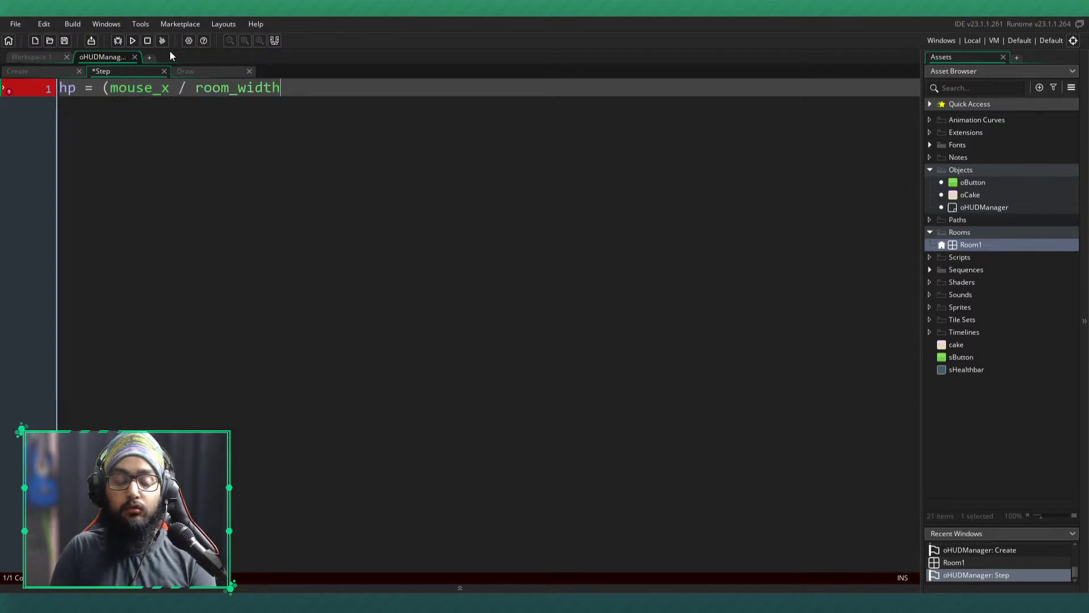
pyautogui.write(') * maxHP;')
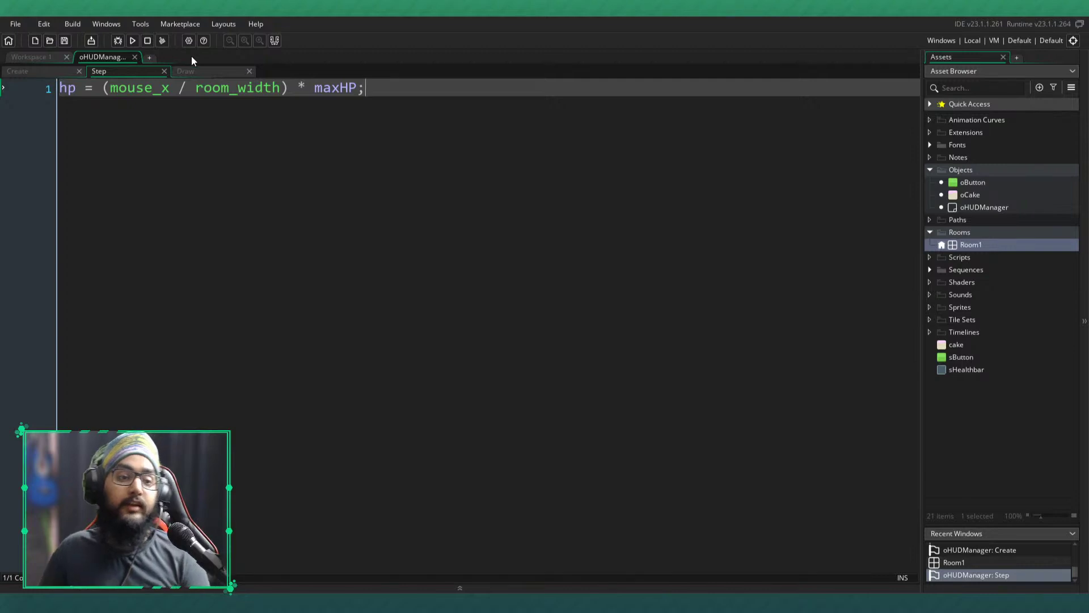
# - Review the mouse ratio and maxHP in the hp formula, check maxHP in the Create event, and return to the Step code
pyautogui.moveTo(290, 88); pyautogui.dragTo(119, 88)
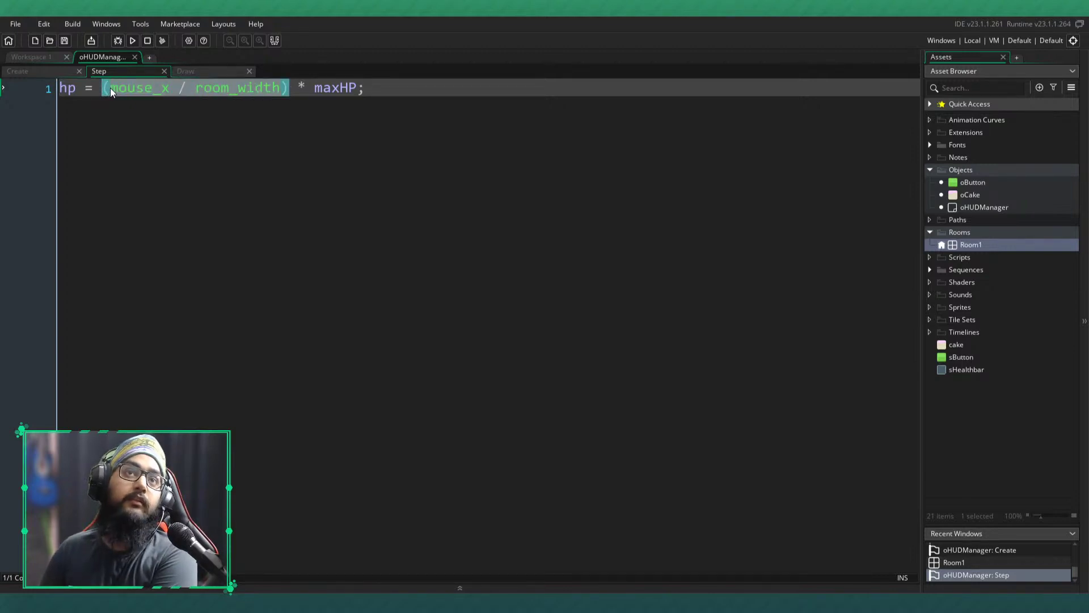
pyautogui.click(429, 141)
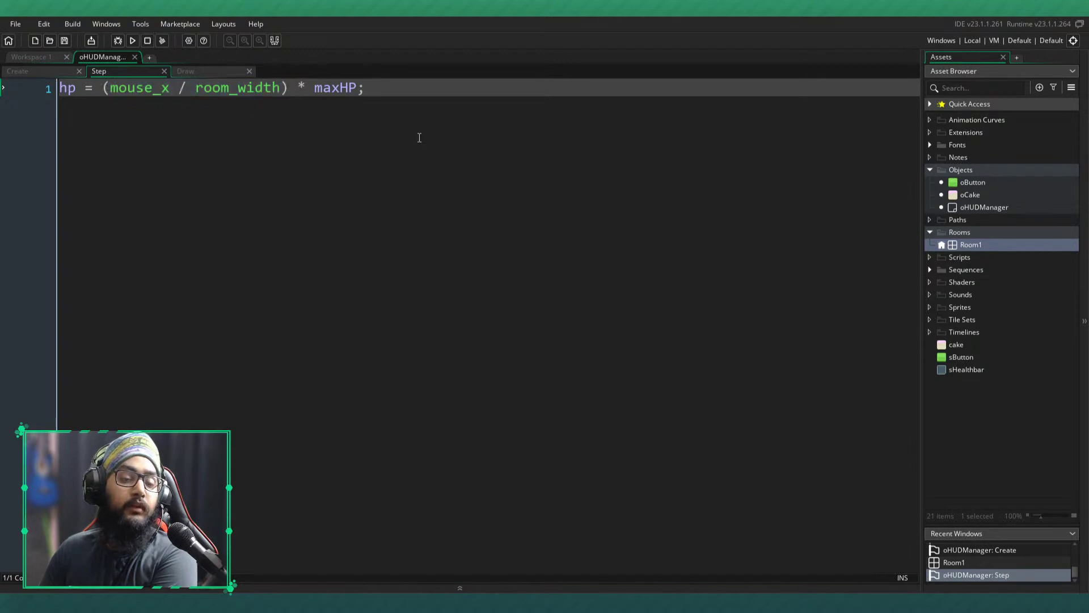
pyautogui.moveTo(314, 88); pyautogui.dragTo(358, 88)
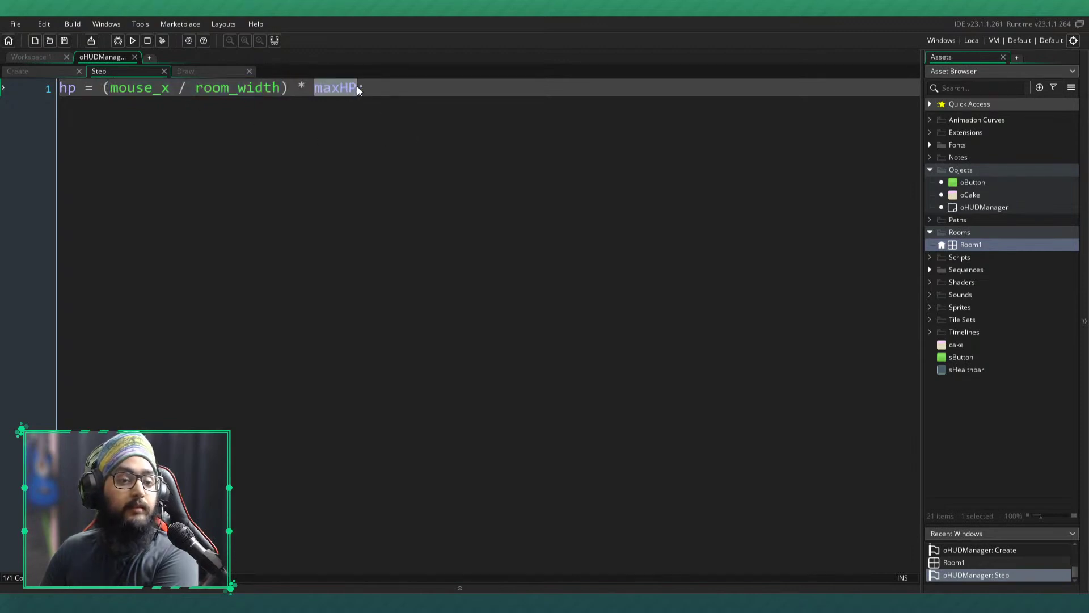
pyautogui.click(356, 86)
pyautogui.click(56, 69)
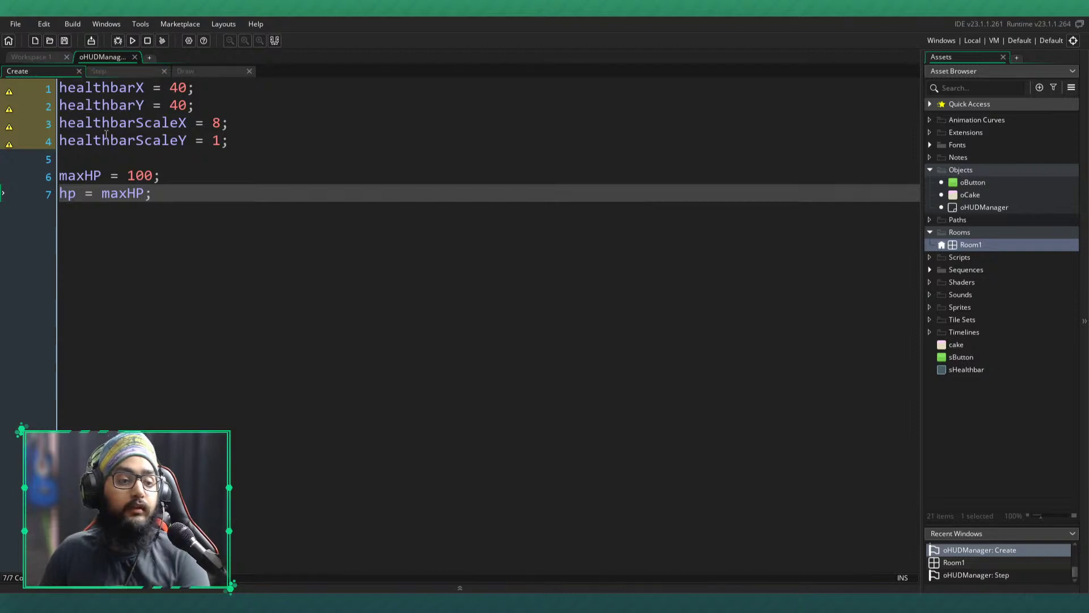
pyautogui.click(108, 71)
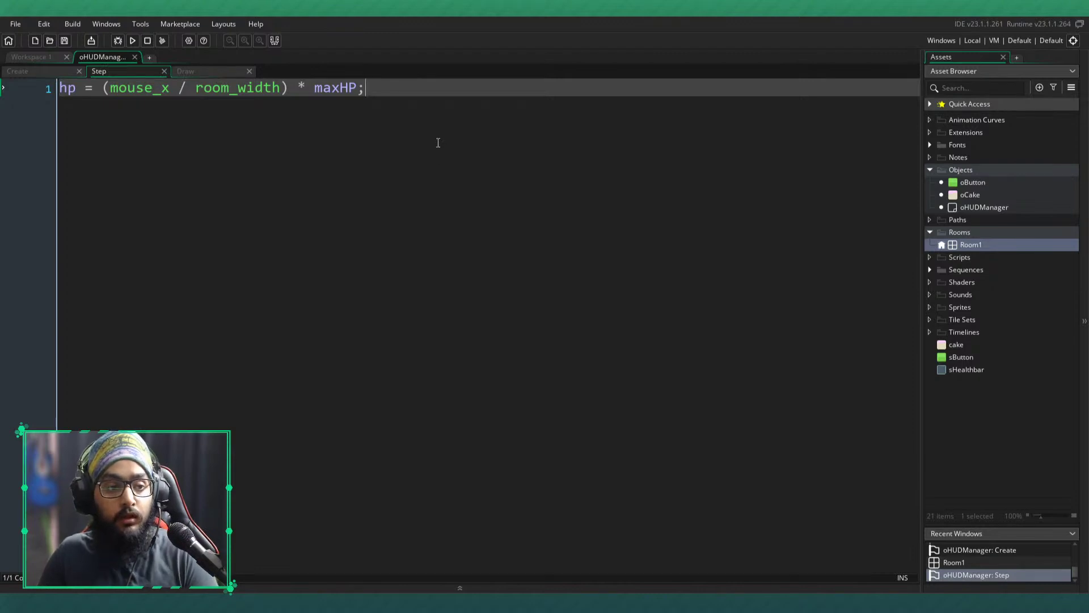
# - Below the hp formula in the Step event, leave a blank line, add show_debug_message(hp); and save the code
pyautogui.press('Return')
pyautogui.press('Return')
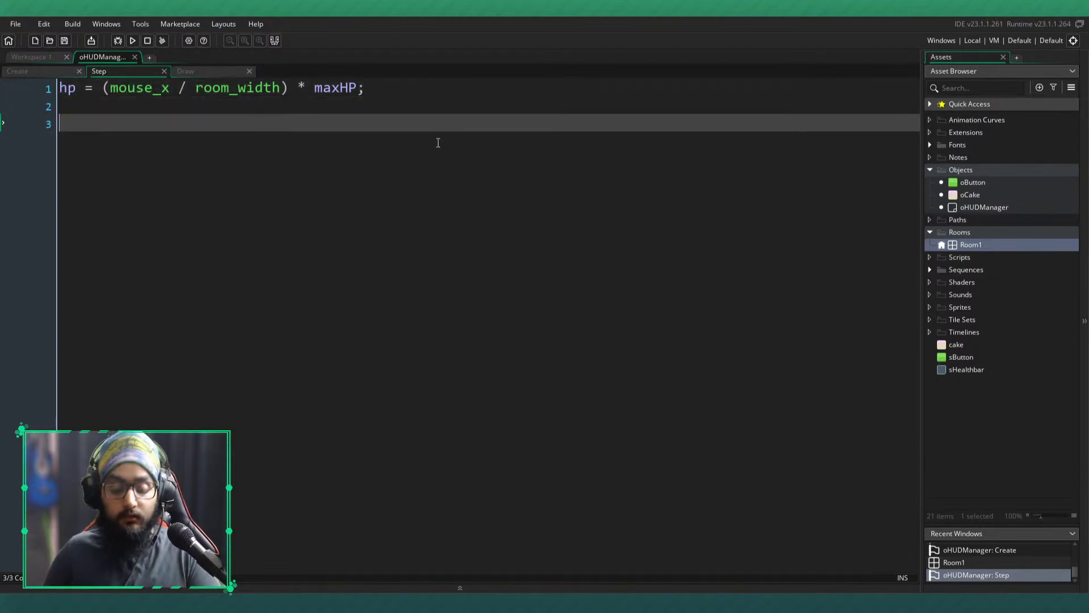
pyautogui.write('show_')
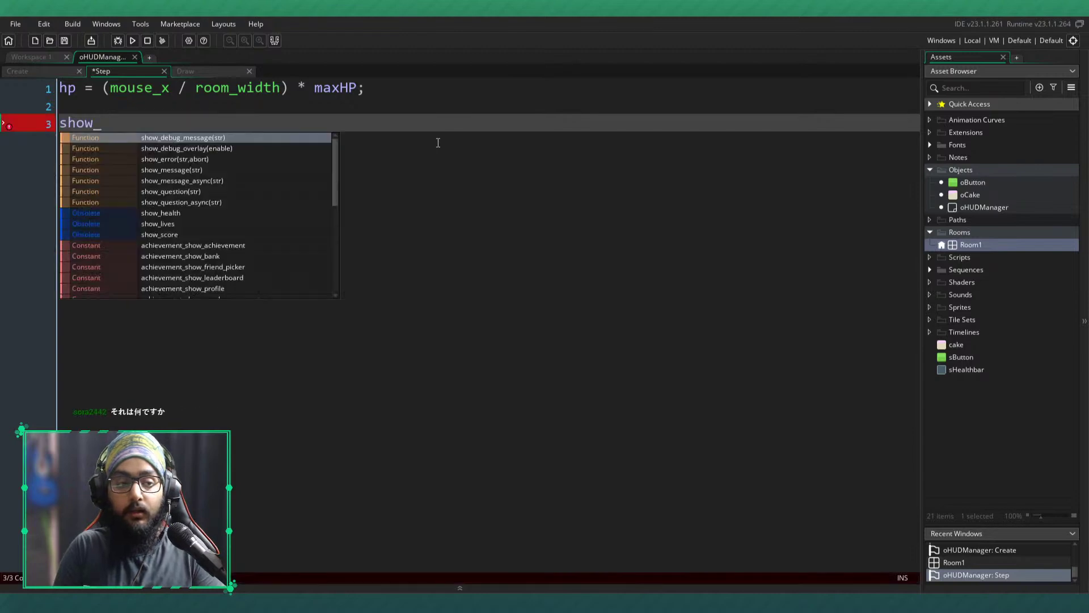
pyautogui.write('debug_message')
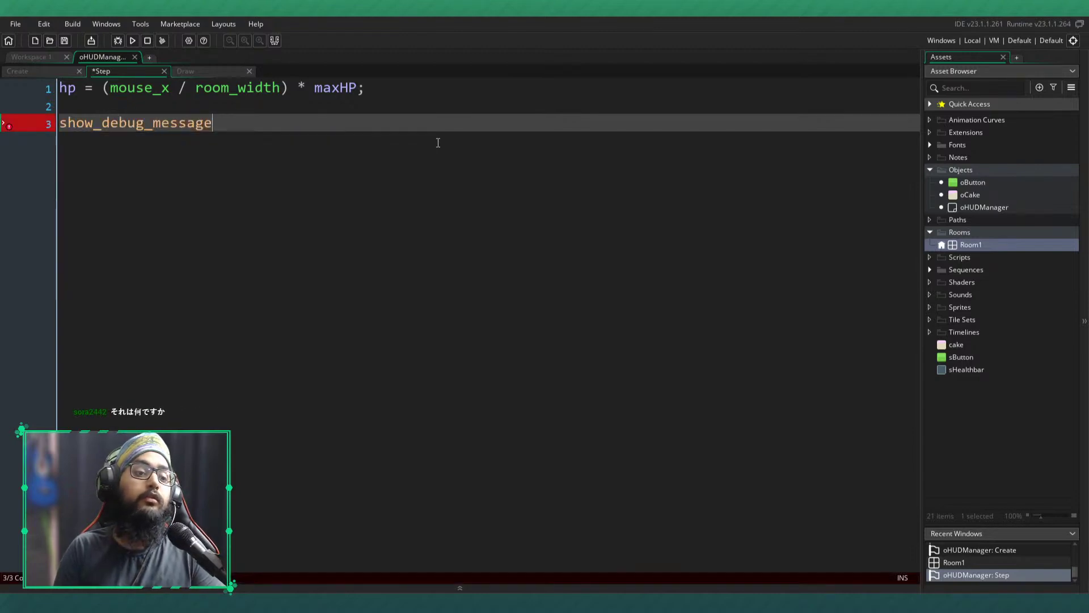
pyautogui.write('(')
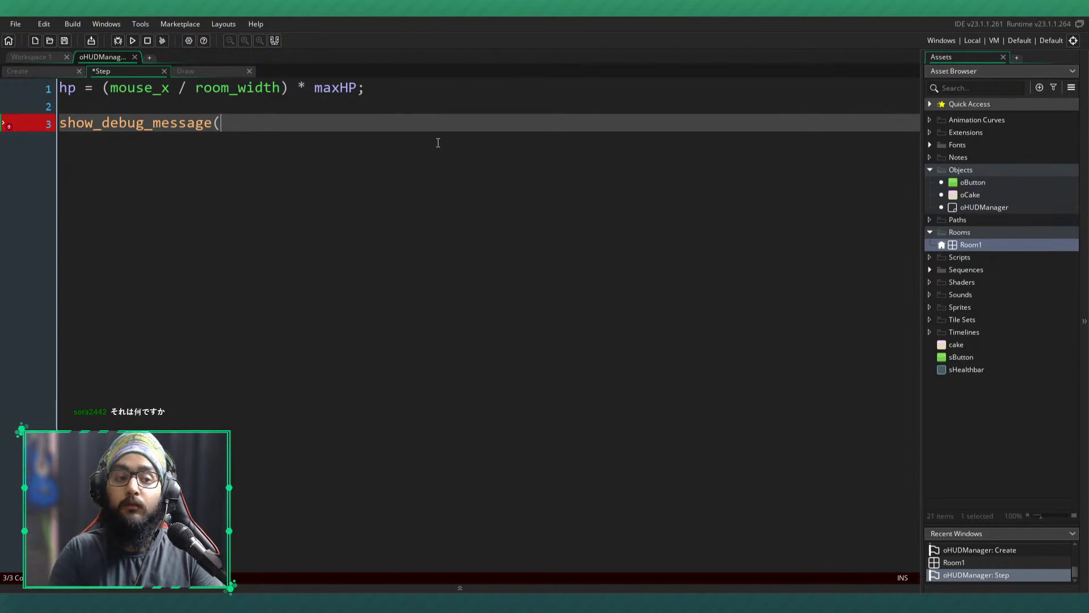
pyautogui.click(459, 587)
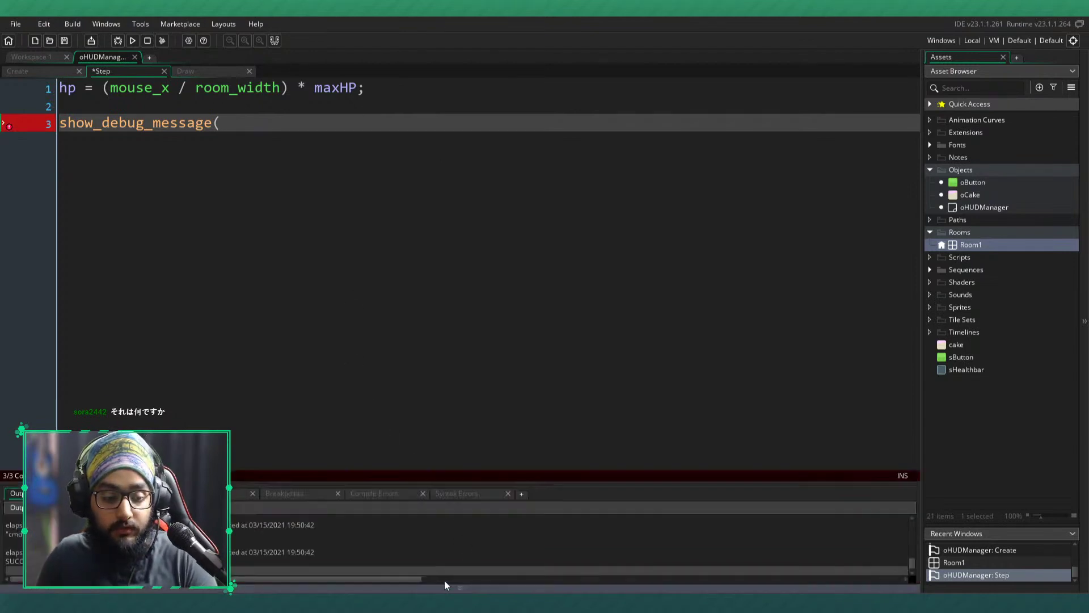
pyautogui.click(304, 589)
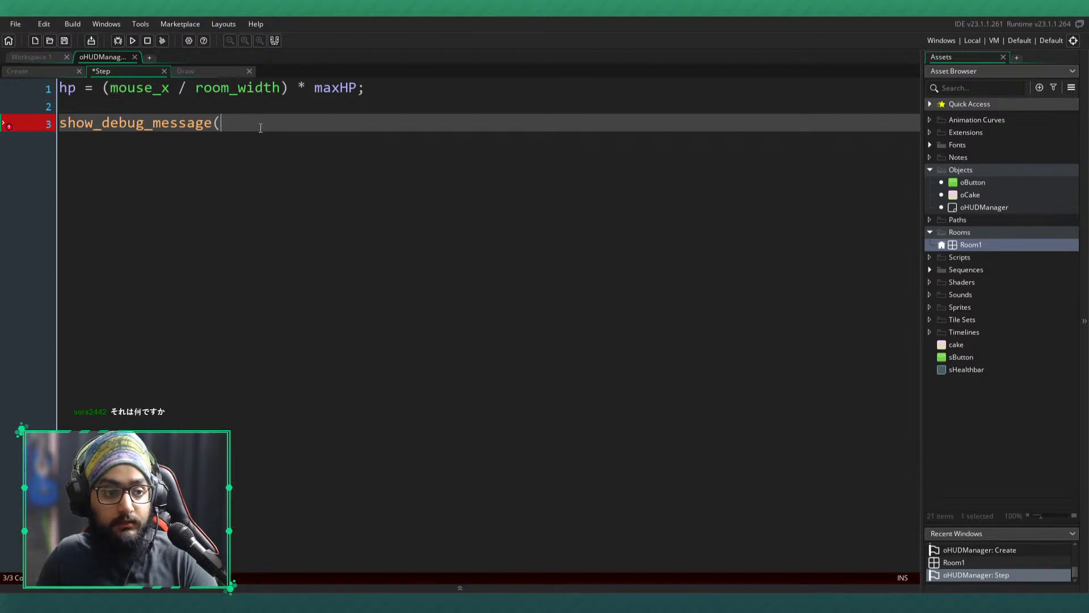
pyautogui.write('hp);')
pyautogui.hotkey('ctrl', 's')
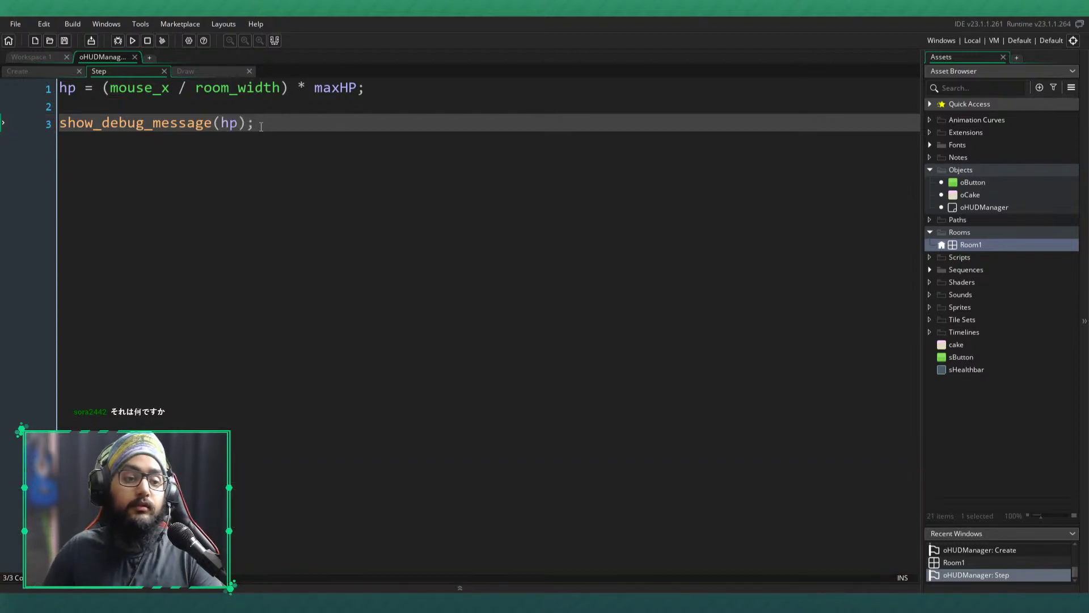
# - Run the game to watch the logged hp values while moving the mouse, and close the game and the output log
pyautogui.click(132, 41)
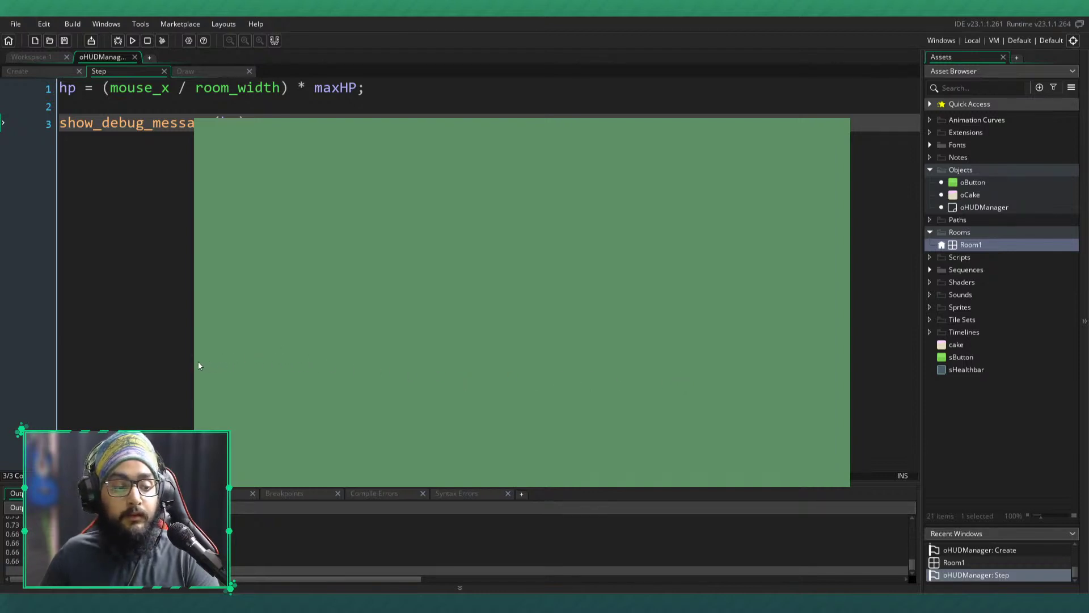
pyautogui.click(838, 110)
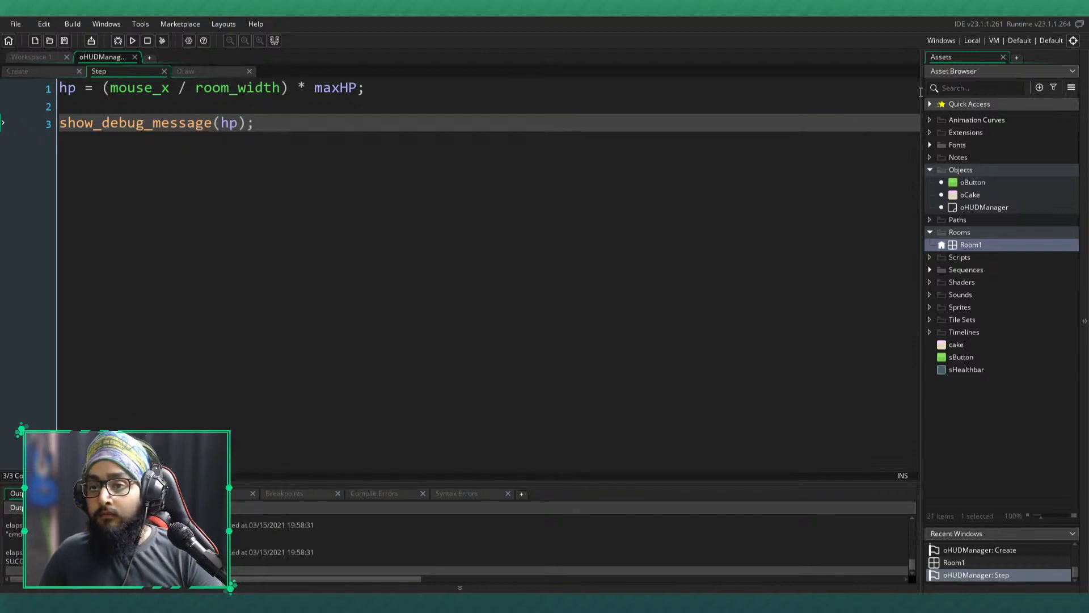
pyautogui.click(459, 588)
# - Delete the show_debug_message(hp) line and the blank line above it from the Step event
pyautogui.hotkey('shift', 'Home')
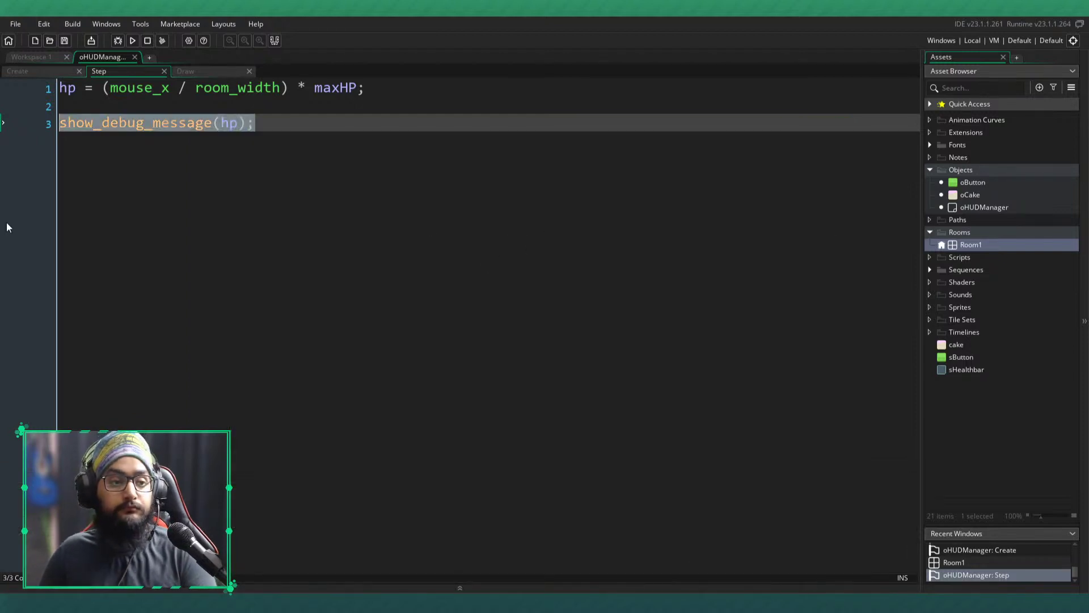
pyautogui.click(321, 153)
pyautogui.hotkey('shift', 'Home')
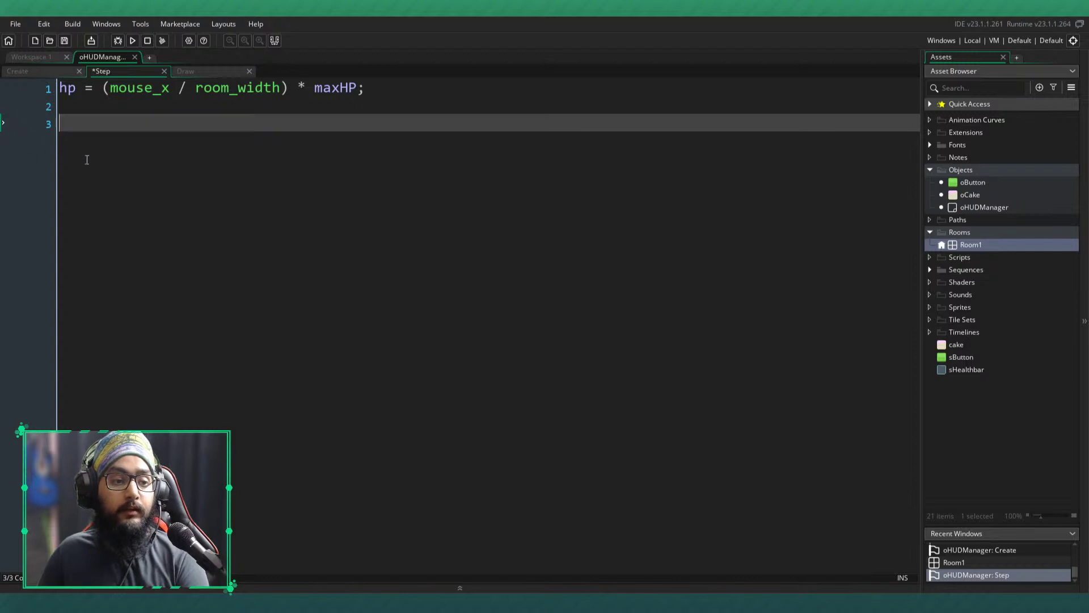
pyautogui.press('BackSpace')
pyautogui.press('BackSpace')
pyautogui.press('BackSpace')
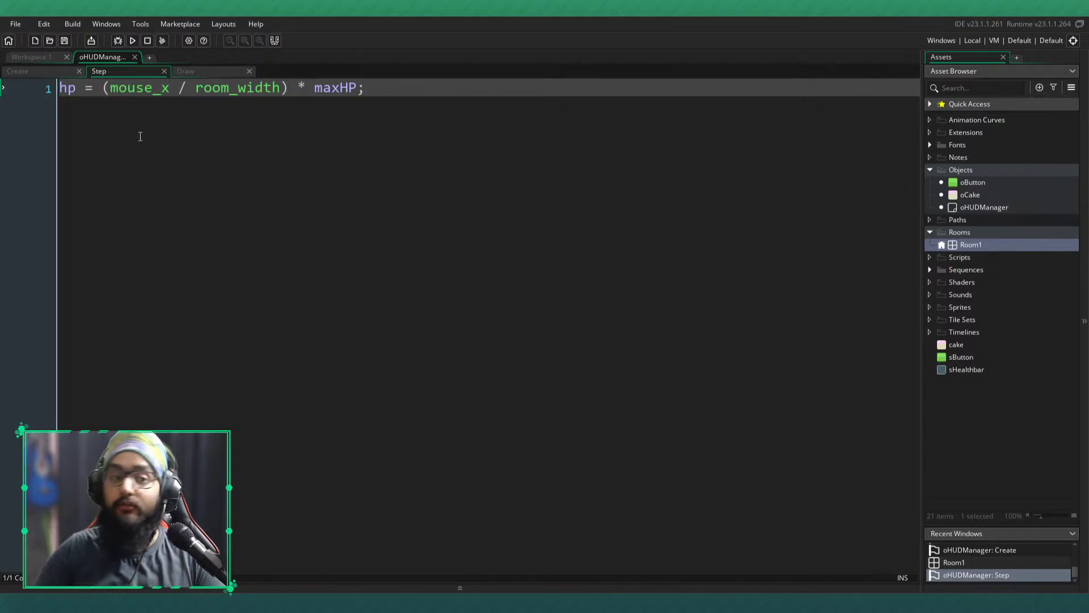
# - In the Draw event, begin a draw_sprite_ext call with the arguments sHealthbar, 0, healthbarX and healthbarY
pyautogui.click(220, 73)
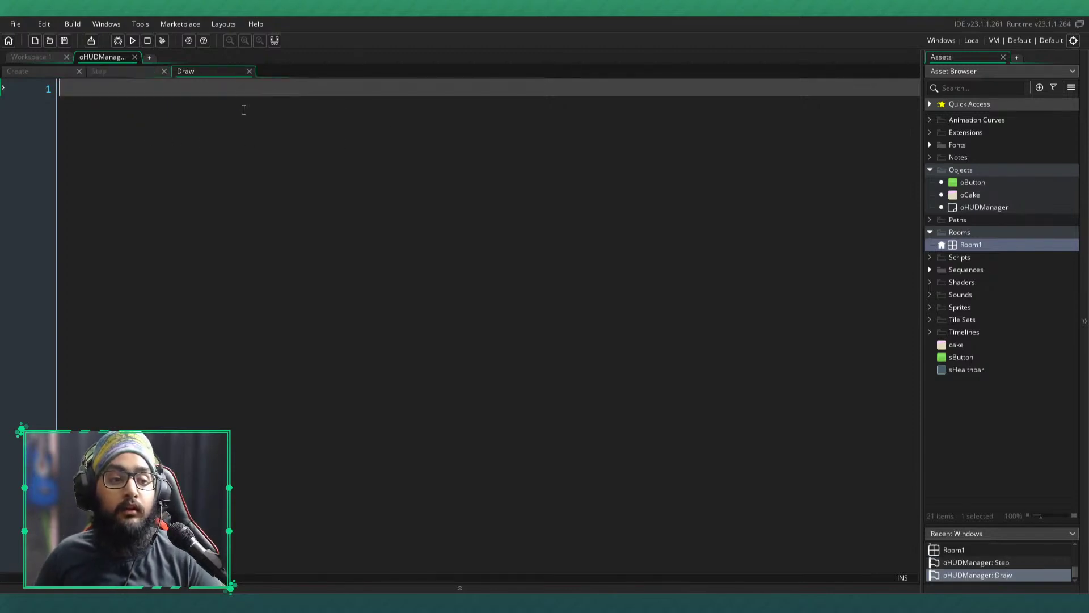
pyautogui.write('draw_sprite')
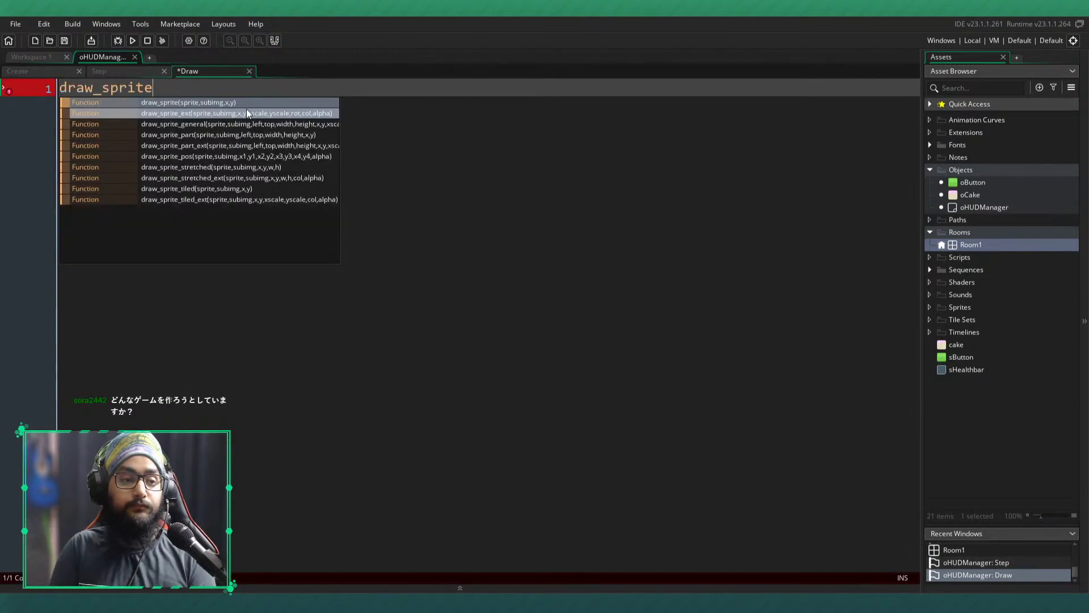
pyautogui.write('_ext(sHealthbar,')
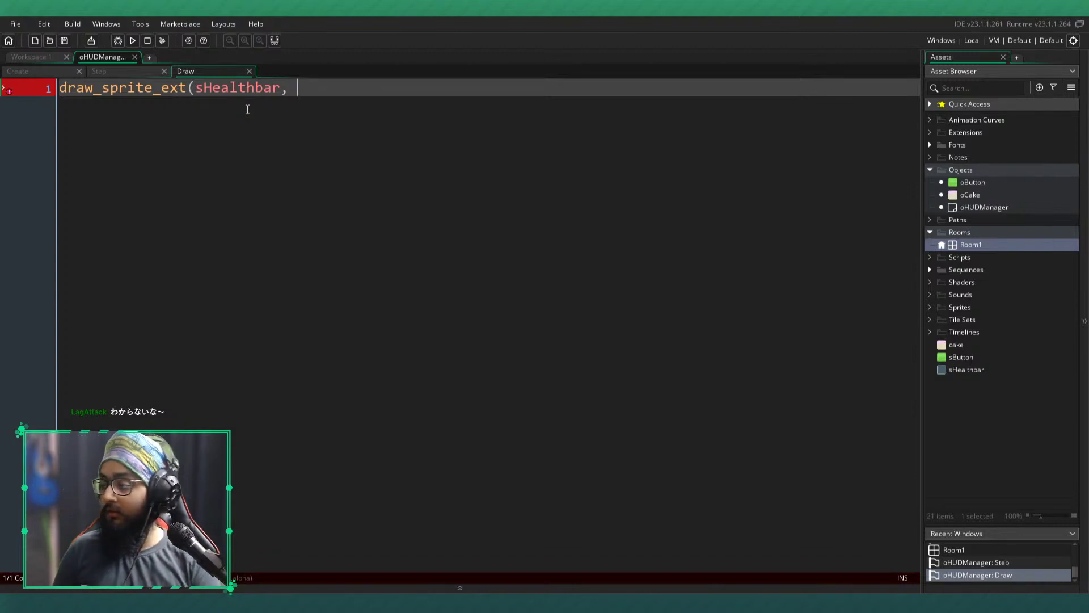
pyautogui.write('0,')
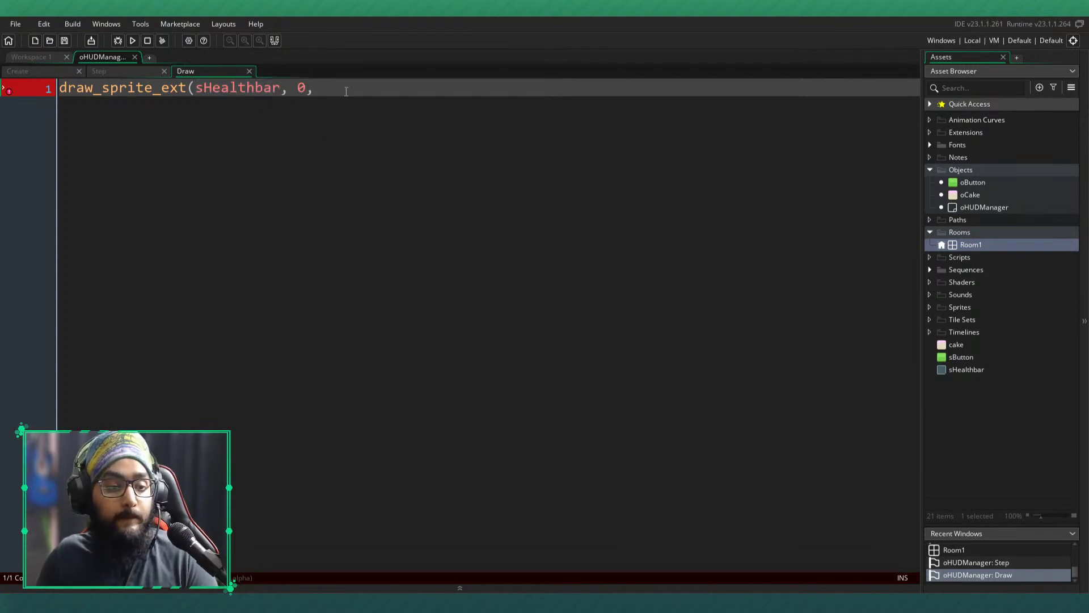
pyautogui.write(' hea')
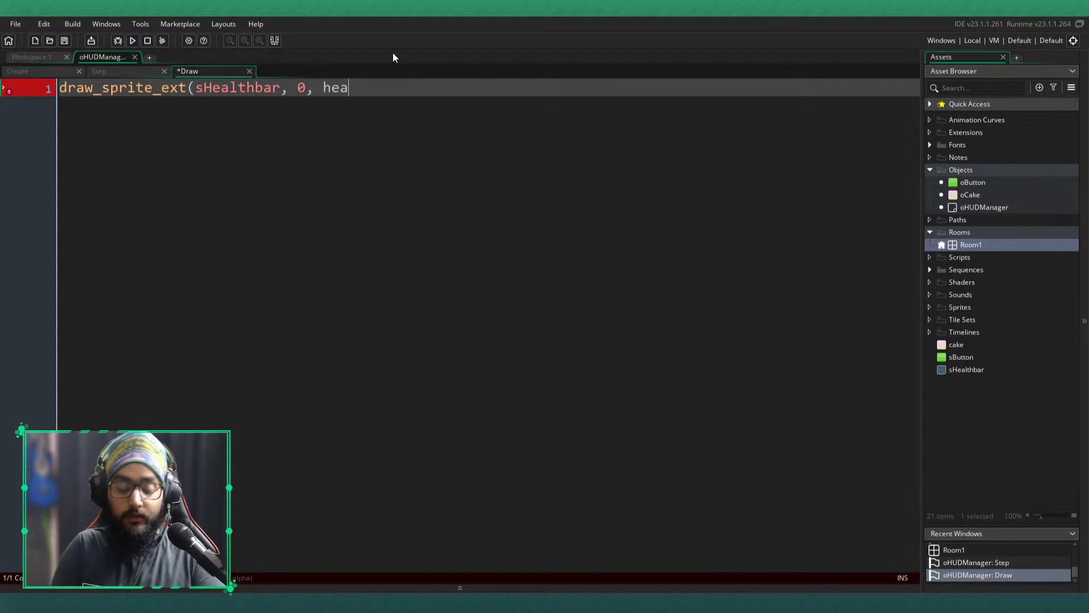
pyautogui.write('lthbarX, heal')
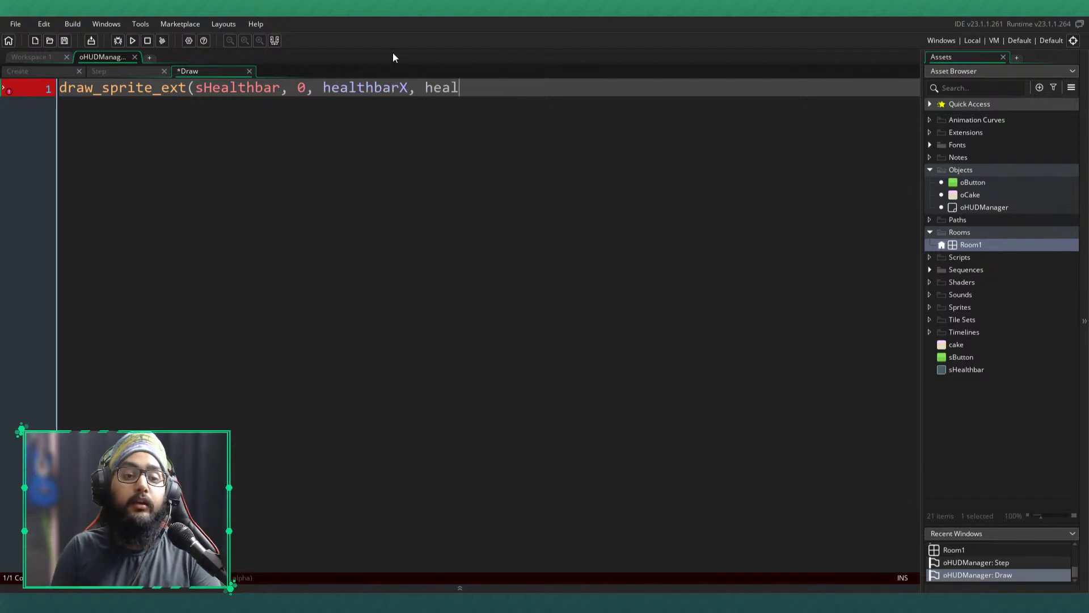
pyautogui.write('thbarY,')
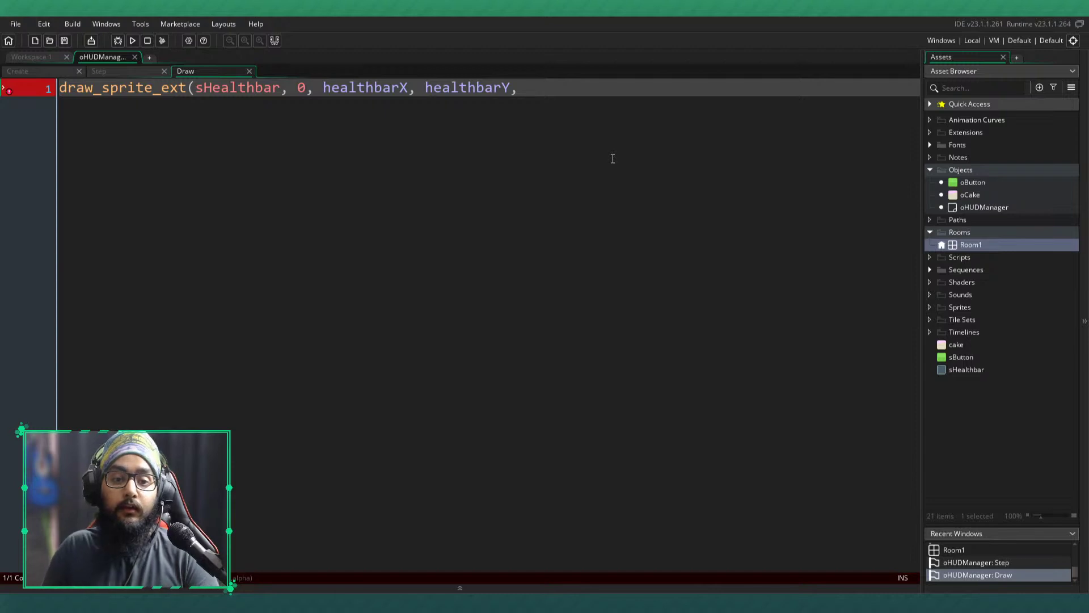
# - Continue the draw_sprite_ext call with an empty x-scale argument line and a y-scale line of 1, and save the code
pyautogui.press('Return')
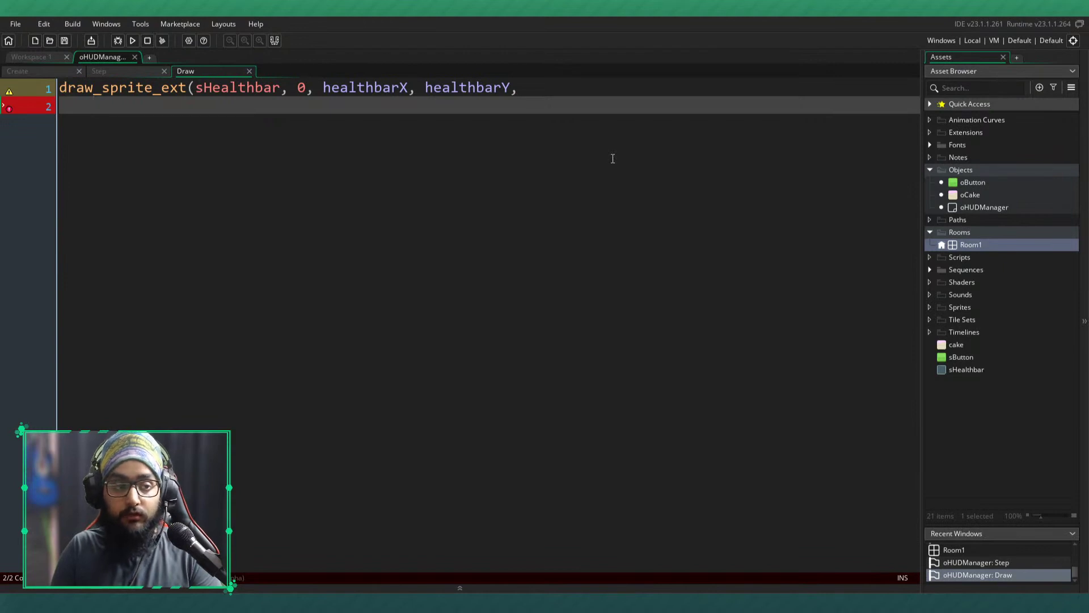
pyautogui.write(',')
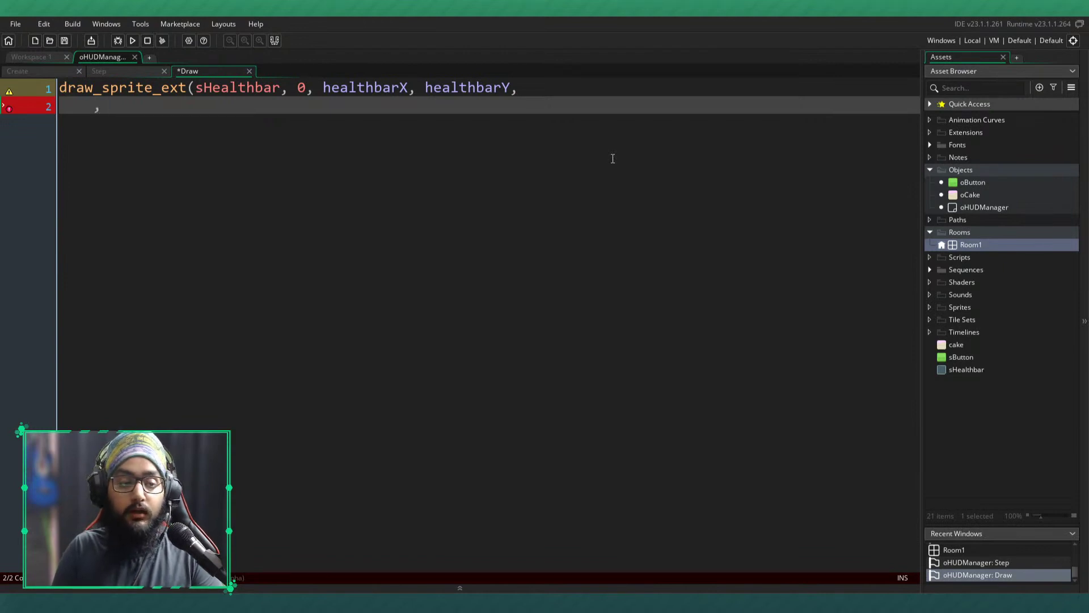
pyautogui.press('Return')
pyautogui.write('1')
pyautogui.press('BackSpace')
pyautogui.write('1,')
pyautogui.hotkey('ctrl', 's')
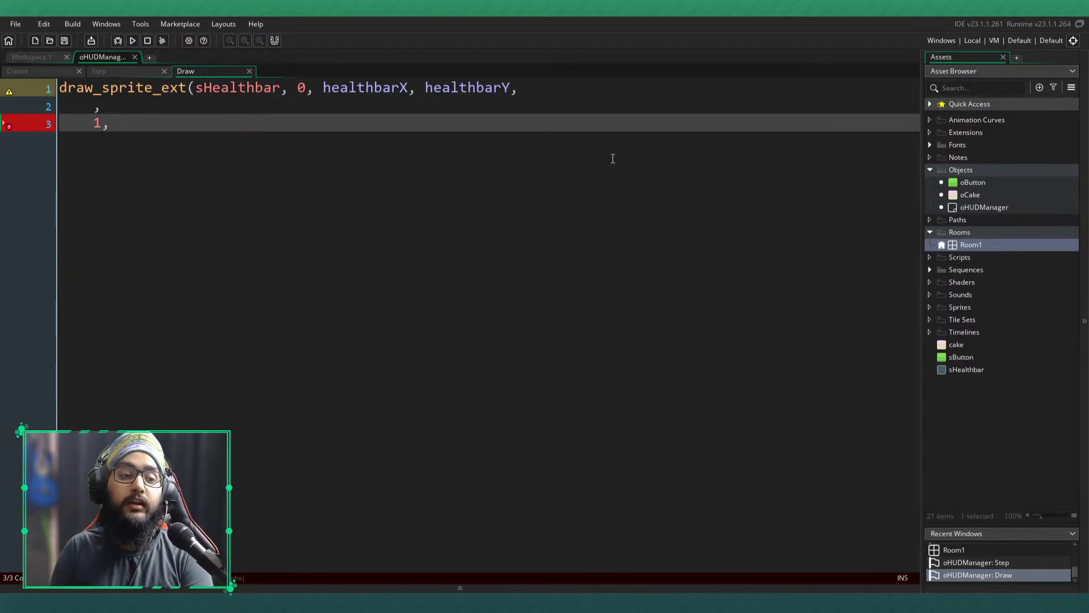
# - Replace the y-scale argument 1 in the draw_sprite_ext call with healthbarScaleY from the Create event
pyautogui.click(7, 74)
pyautogui.moveTo(186, 140); pyautogui.dragTo(59, 142)
pyautogui.click(196, 70)
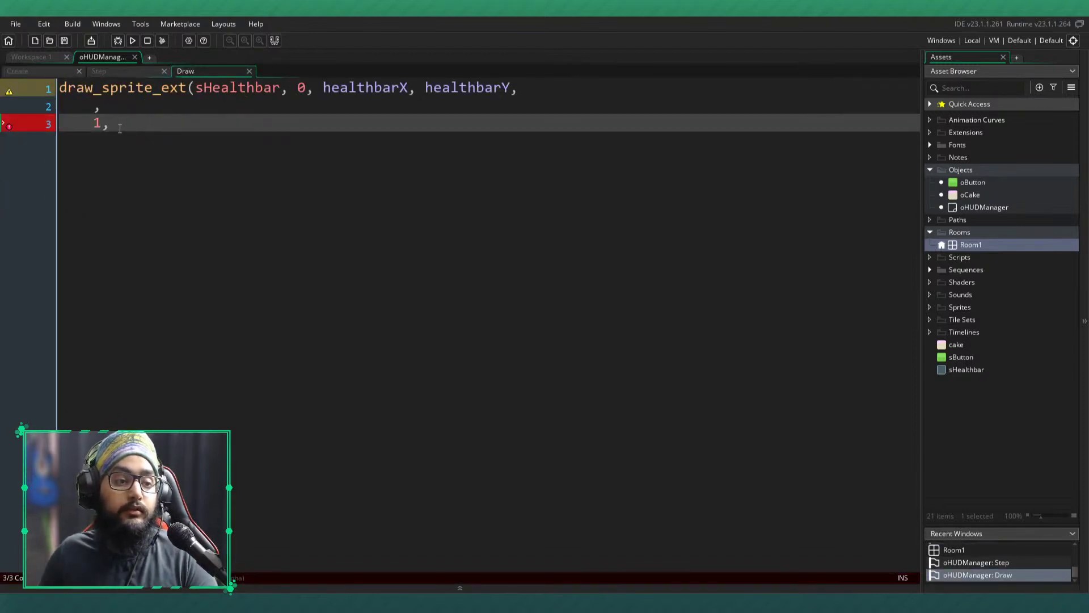
pyautogui.click(59, 74)
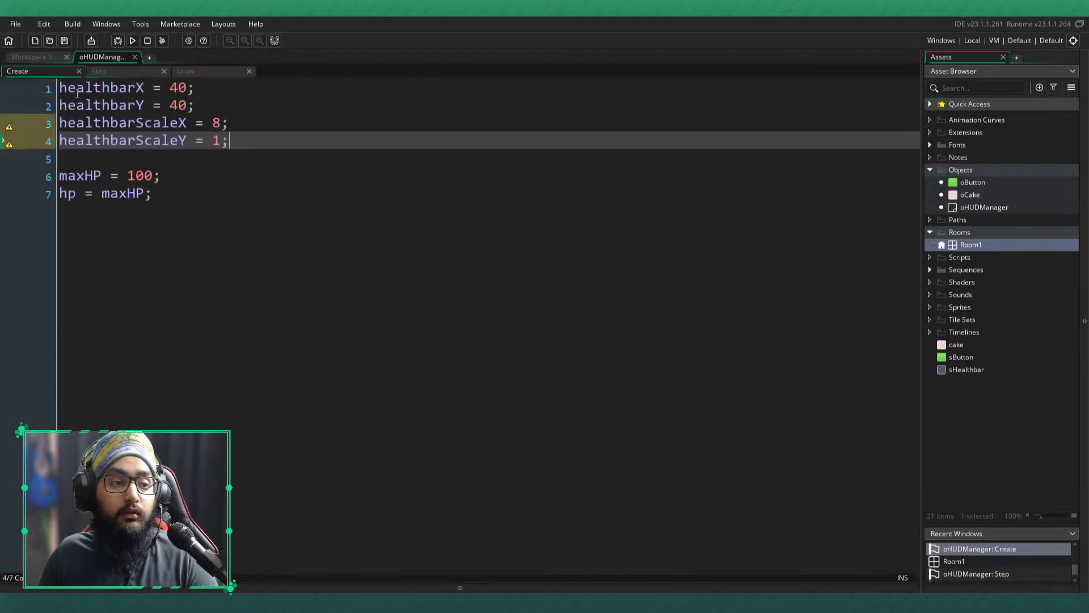
pyautogui.doubleClick(110, 141)
pyautogui.hotkey('ctrl', 'c')
pyautogui.click(211, 74)
pyautogui.doubleClick(97, 124)
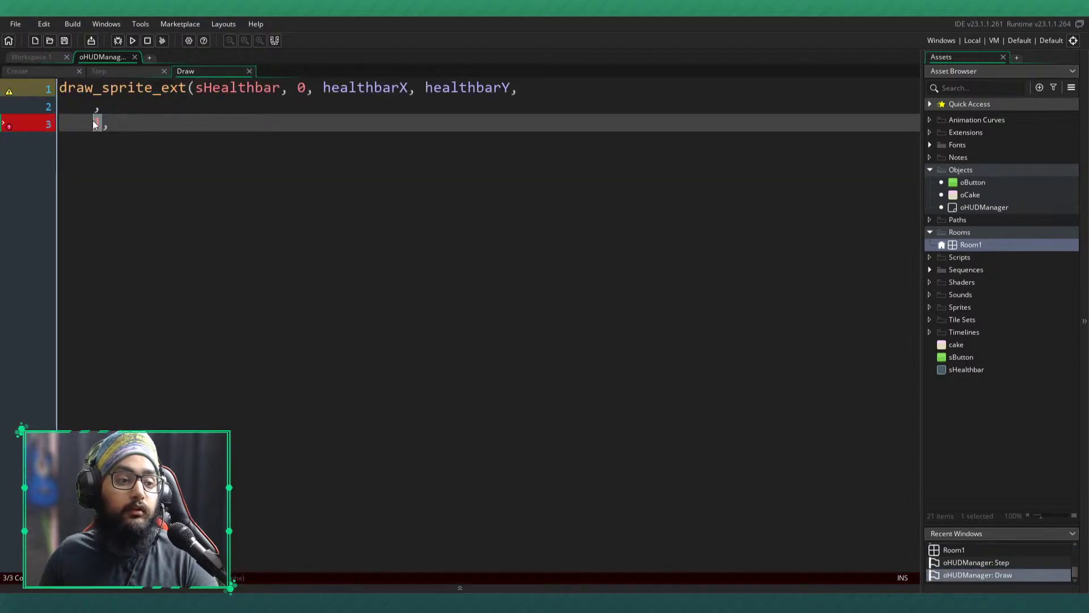
pyautogui.hotkey('ctrl', 'v')
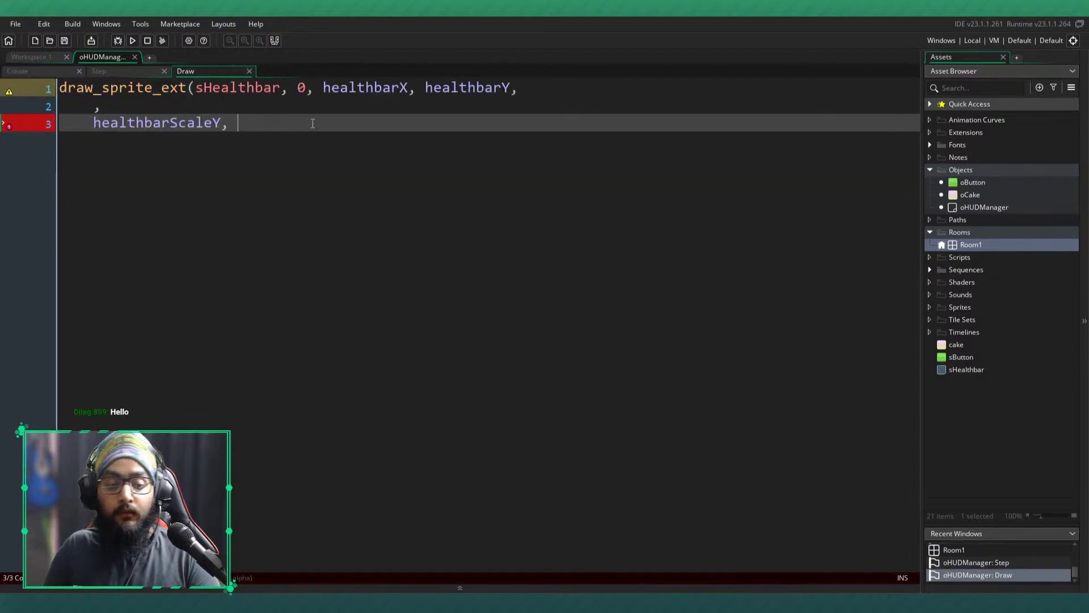
# - Finish the draw_sprite_ext call with the arguments 0, -1 and 1, fill the empty x-scale line with healthbarScaleX, and save the code
pyautogui.write('0, ')
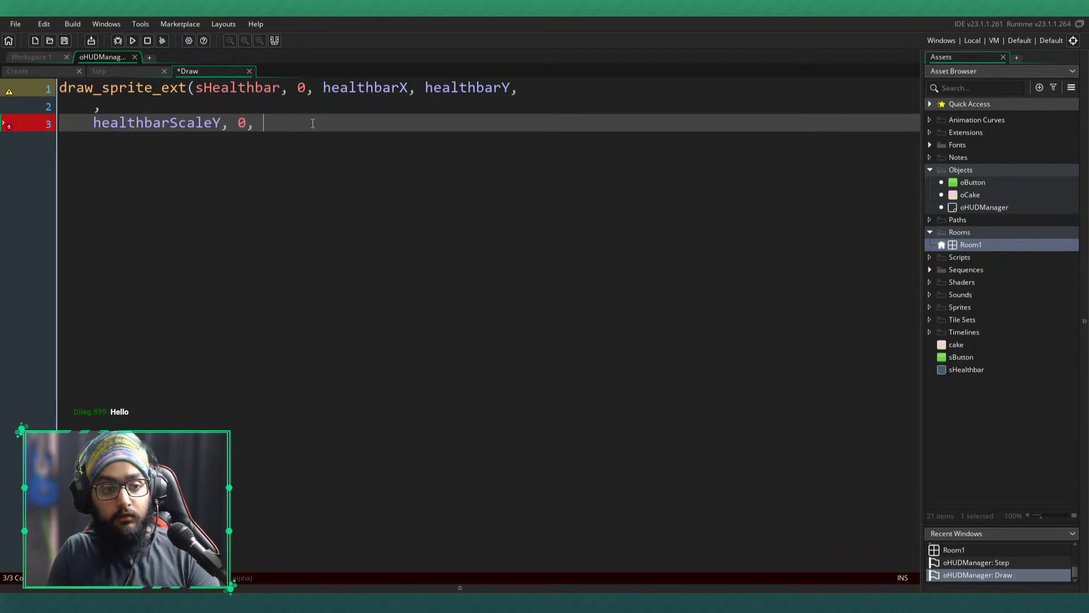
pyautogui.write('-1, 1);')
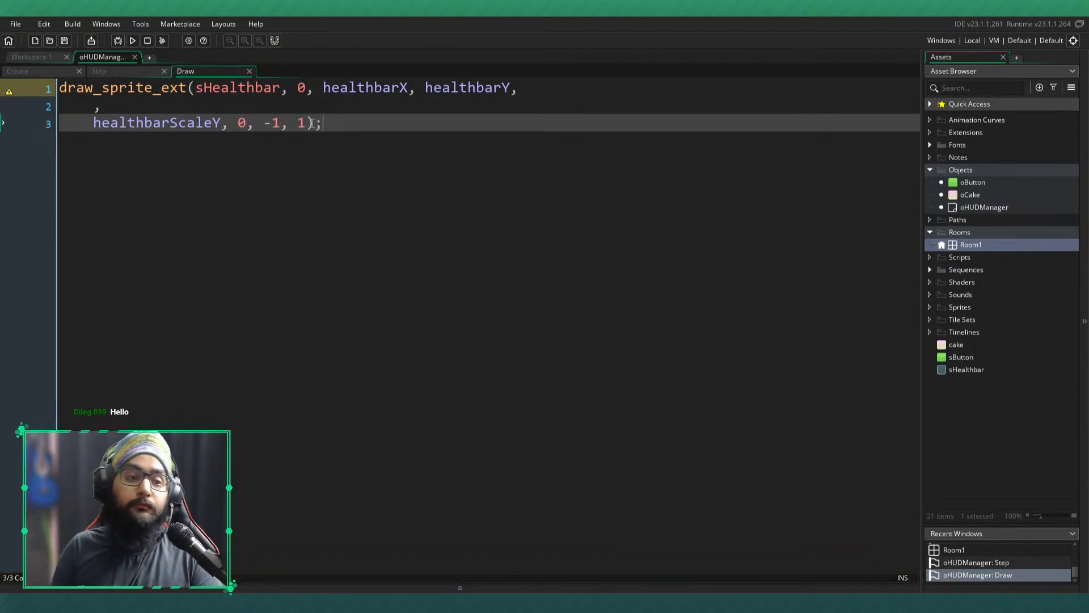
pyautogui.press('Up')
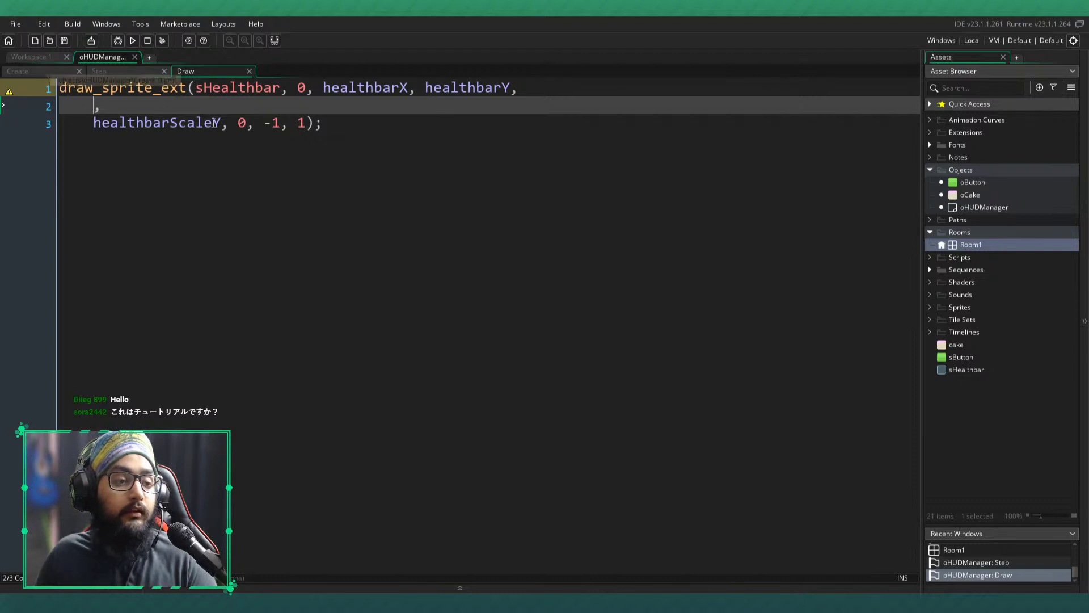
pyautogui.write('heat')
pyautogui.press('BackSpace')
pyautogui.press('BackSpace')
pyautogui.write('althbarScaleX')
pyautogui.hotkey('ctrl', 's')
# - Check healthbarScaleX in the Create event, run the game to view the drawn health bar, and close the game and the output log
pyautogui.click(23, 71)
pyautogui.click(214, 123)
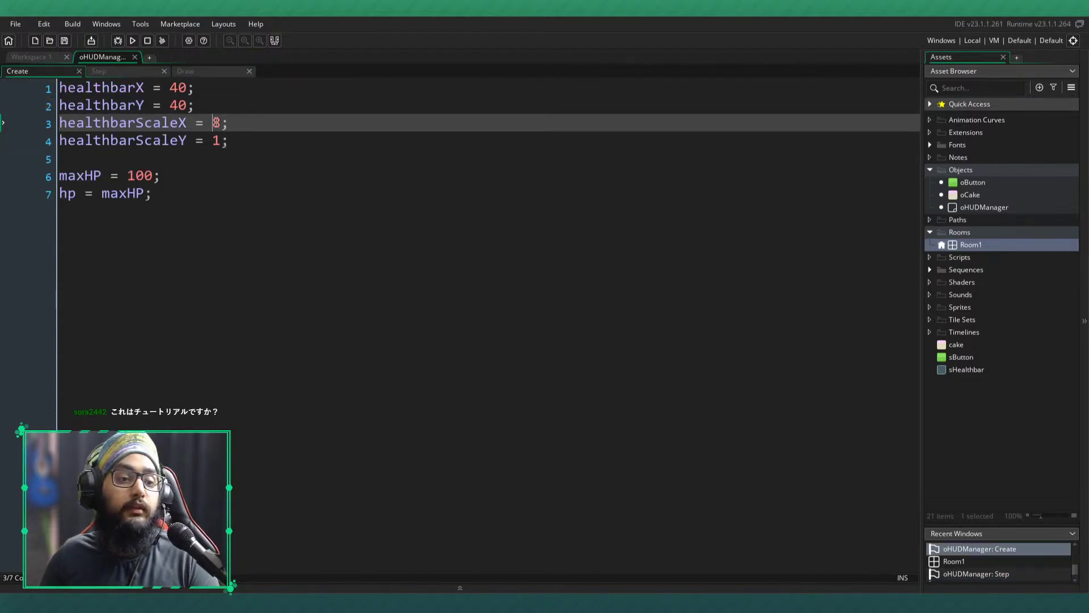
pyautogui.click(207, 70)
pyautogui.press('F5')
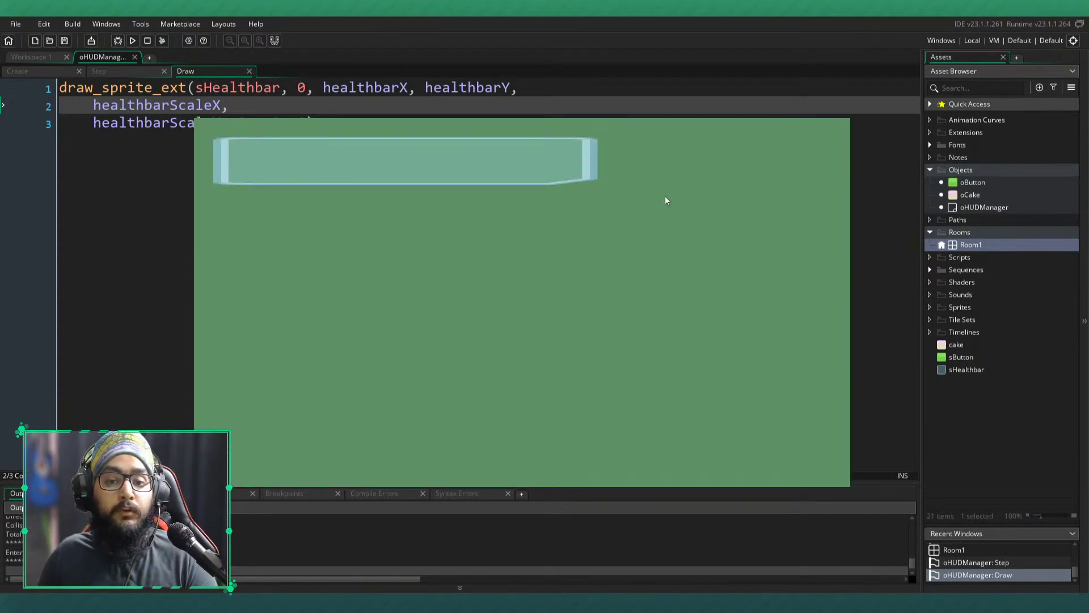
pyautogui.click(841, 120)
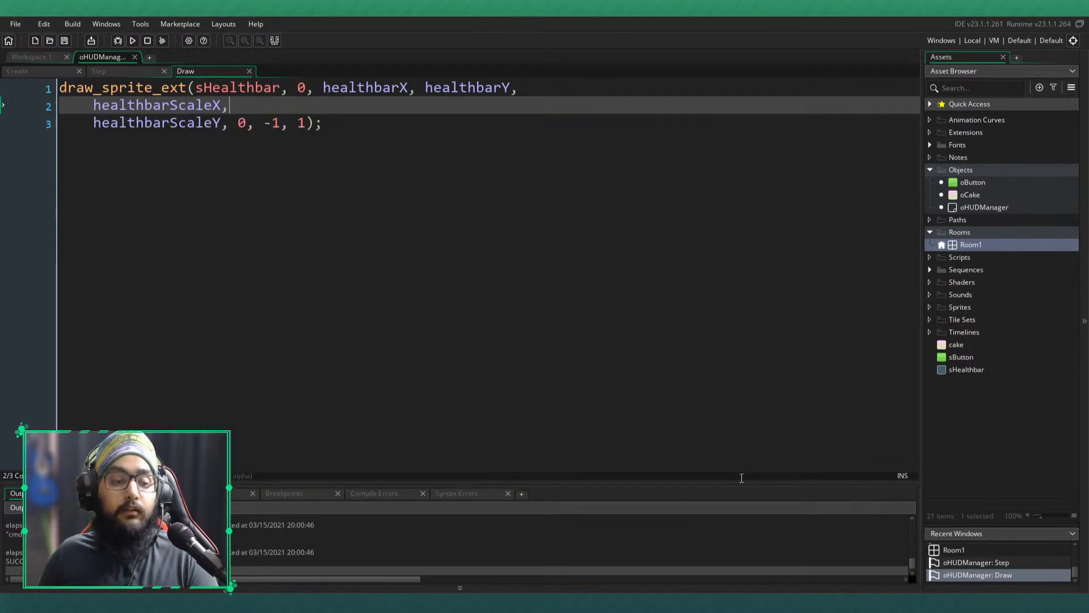
pyautogui.click(719, 588)
# - Open the sHealthbar sprite and activate Nine Slice for it
pyautogui.click(958, 369)
pyautogui.doubleClick(956, 370)
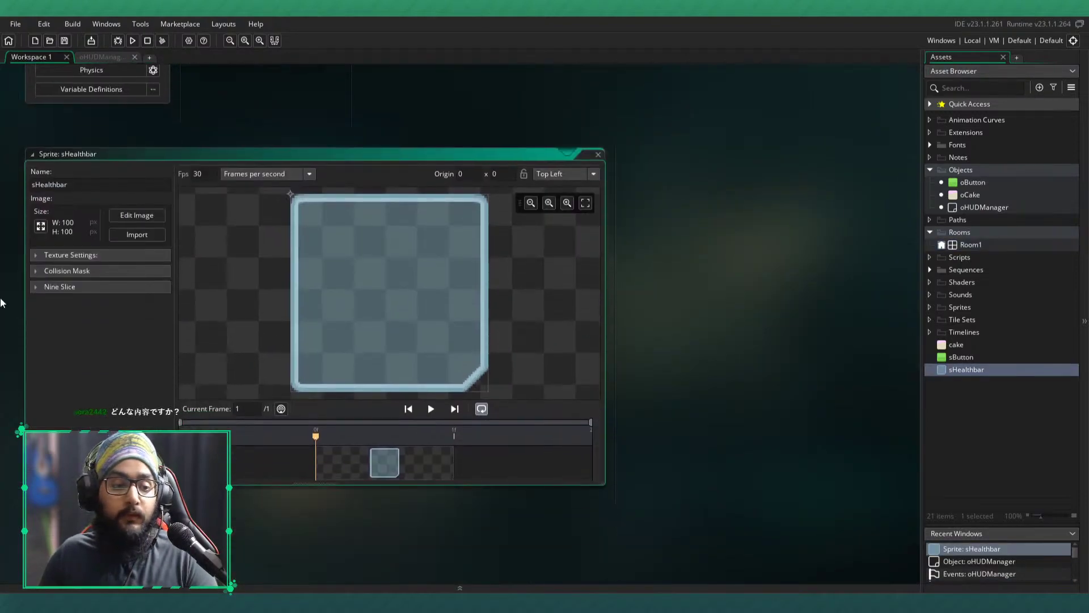
pyautogui.click(35, 287)
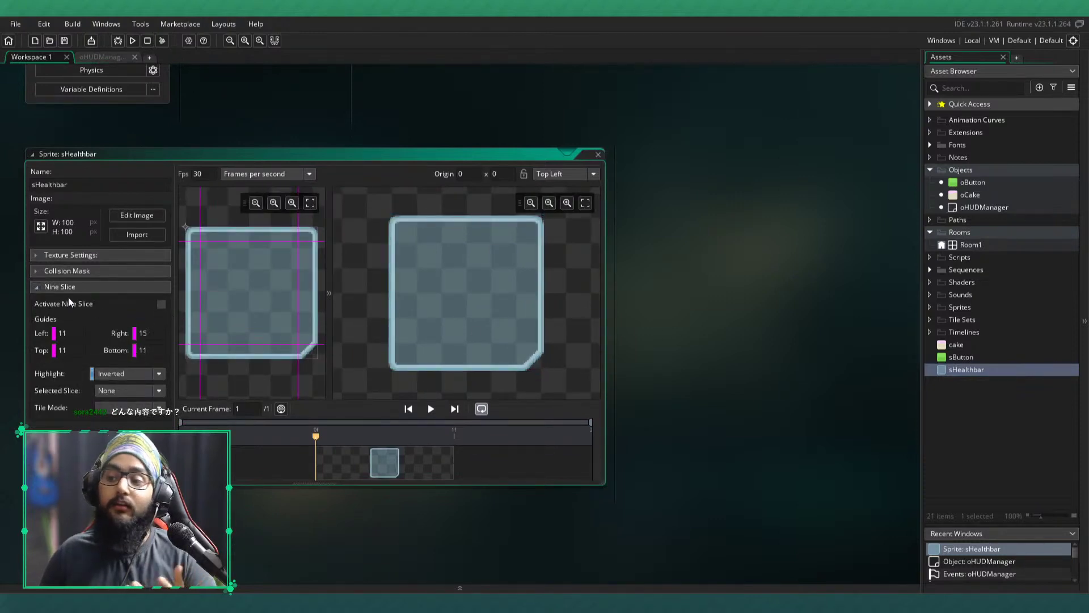
pyautogui.moveTo(7, 287); pyautogui.dragTo(81, 277, button='middle')
pyautogui.keyDown('ctrl'); pyautogui.scroll(4, 68, 318); pyautogui.keyUp('ctrl')
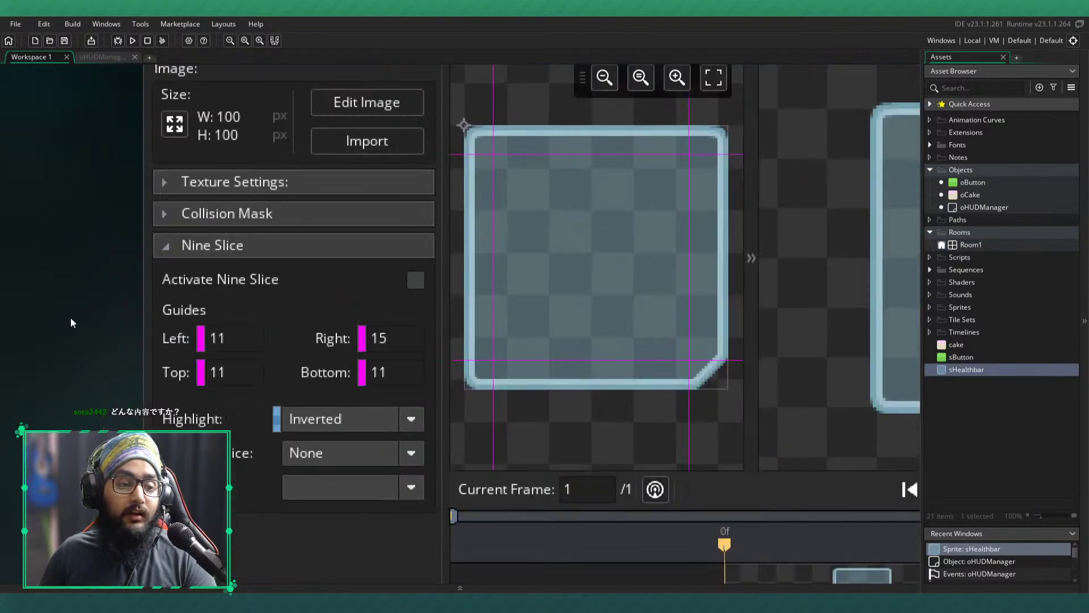
pyautogui.click(413, 279)
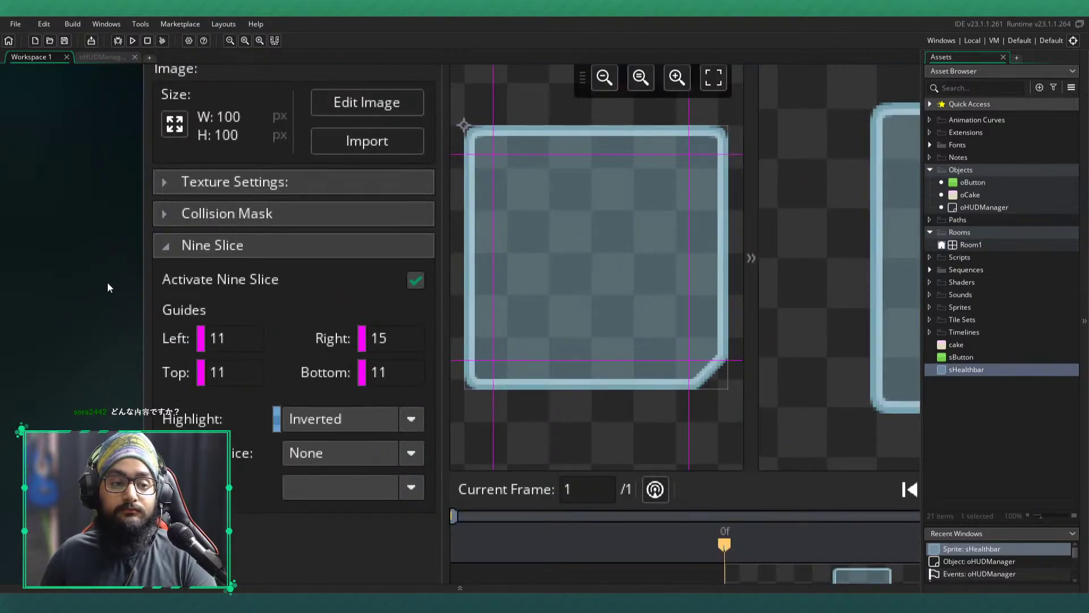
pyautogui.keyDown('ctrl'); pyautogui.scroll(-4, 108, 282); pyautogui.keyUp('ctrl')
# - Return to the oHUDManager code, run the game to check the nine-sliced health bar, and close the game
pyautogui.click(100, 57)
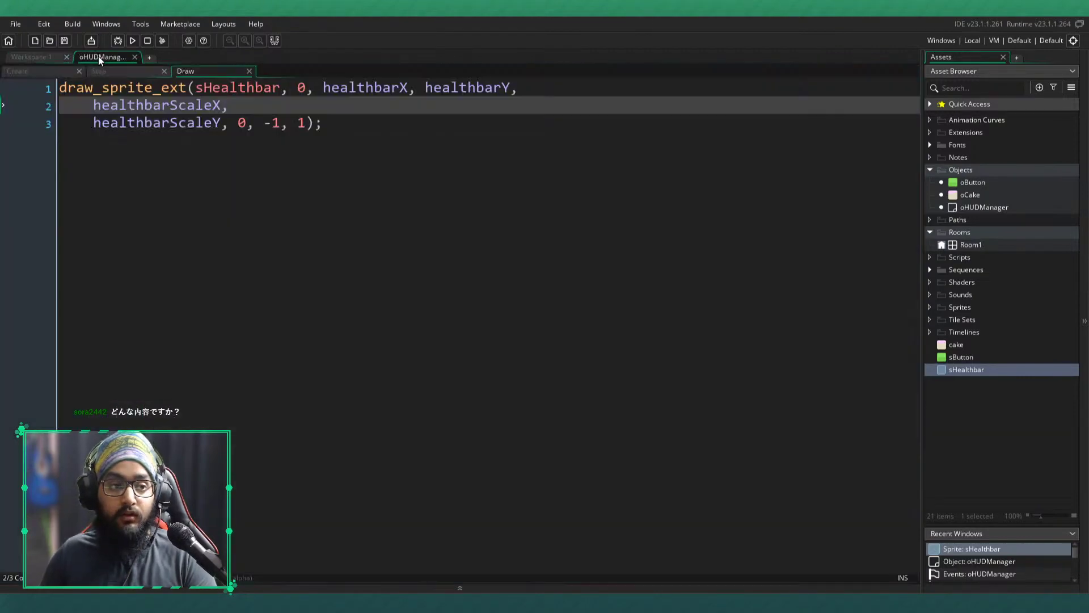
pyautogui.press('F5')
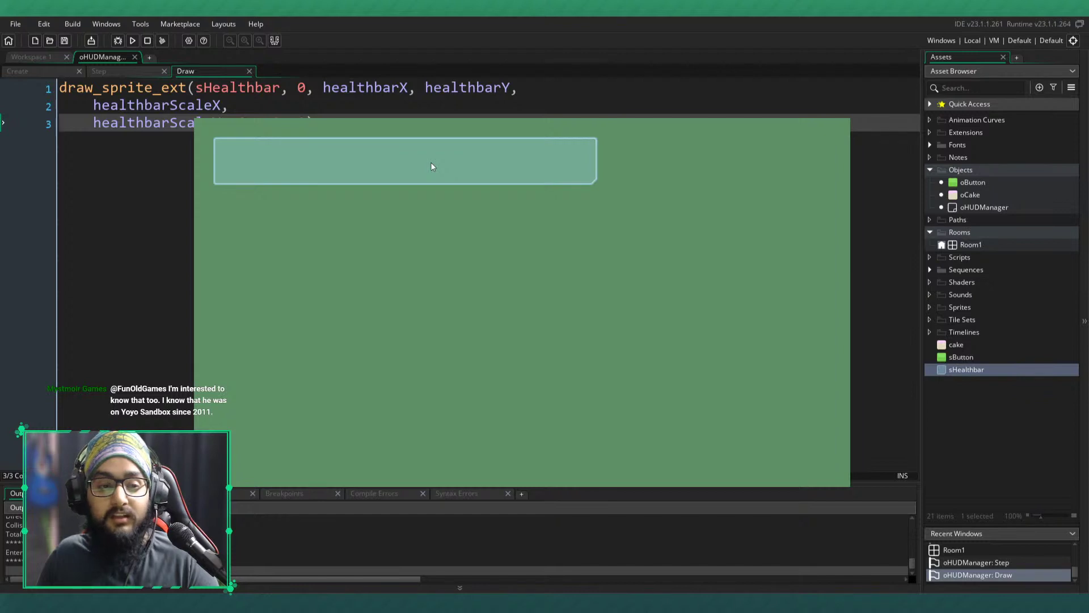
pyautogui.hotkey('alt', 'Tab')
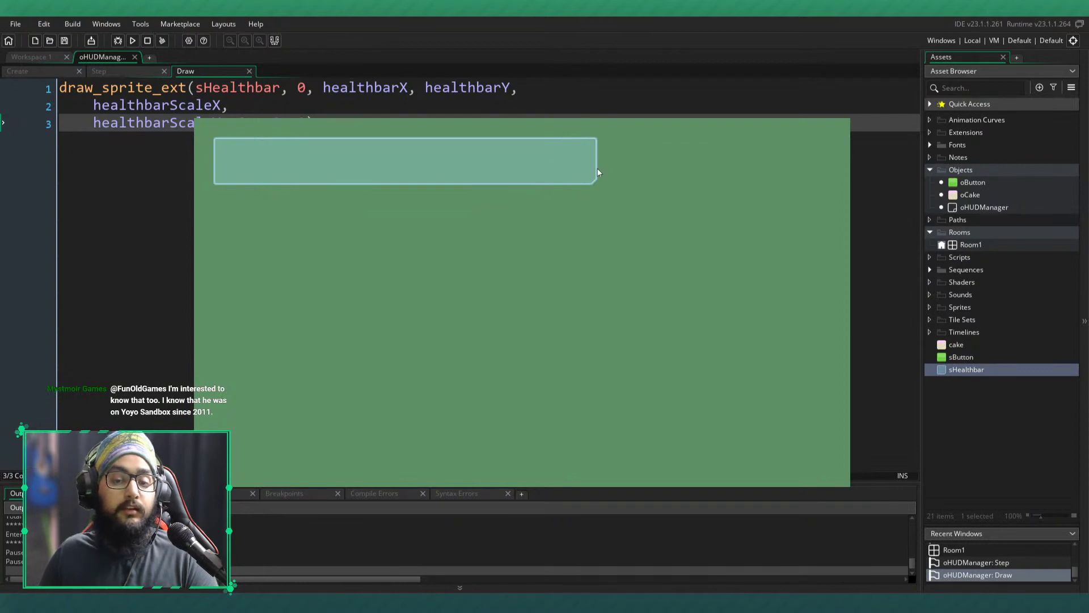
pyautogui.click(839, 110)
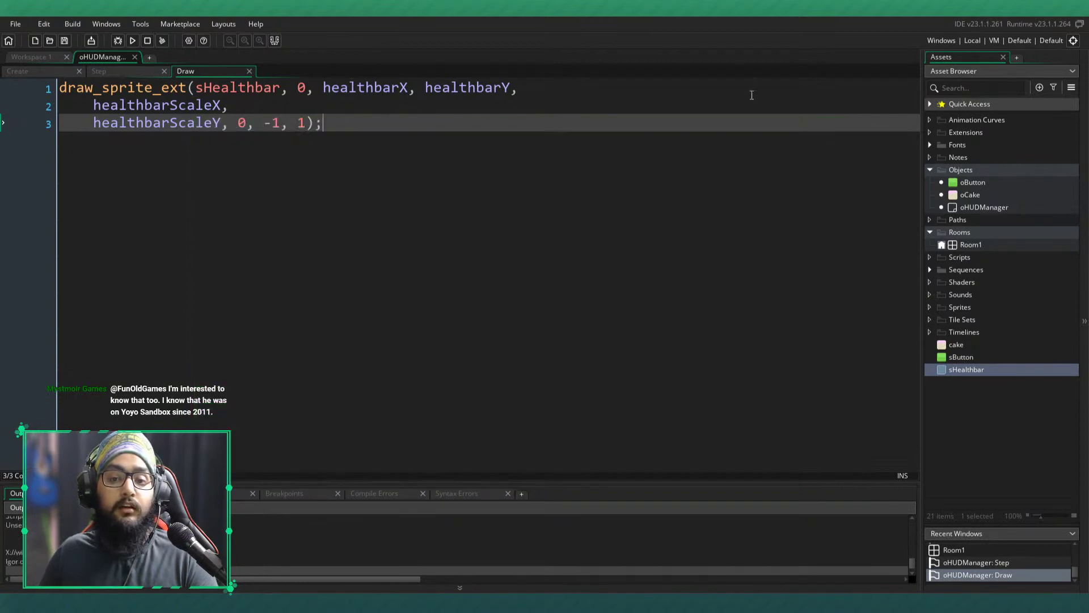
# - Set healthbarScaleY to 0.5 in the Create event and save the code
pyautogui.click(54, 74)
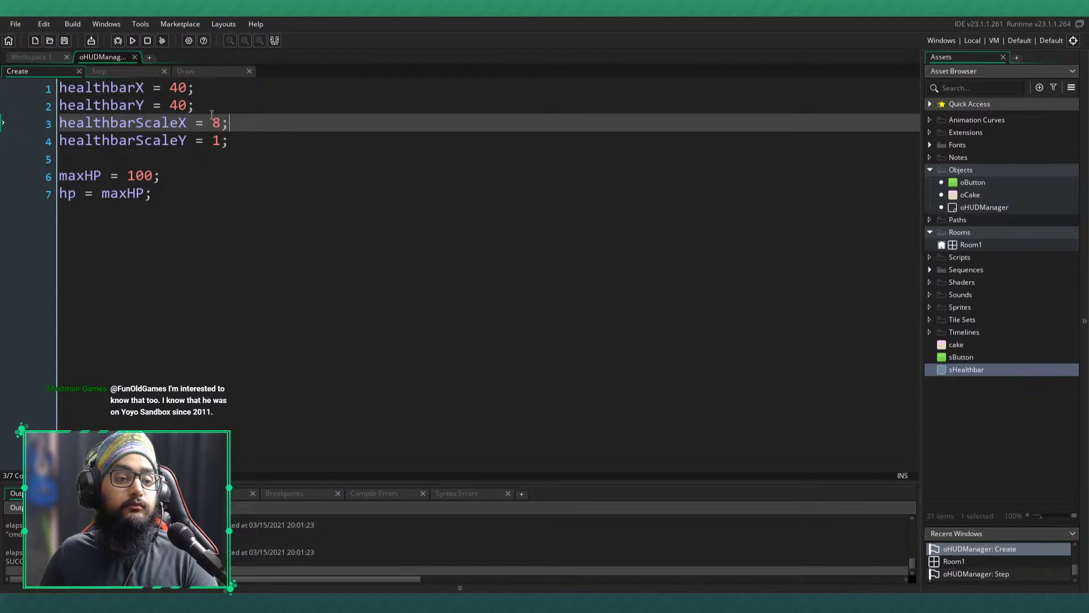
pyautogui.doubleClick(219, 140)
pyautogui.write('0.5')
pyautogui.hotkey('ctrl', 's')
# - Run the game to view the thinner health bar, and close the game and the output log
pyautogui.press('F5')
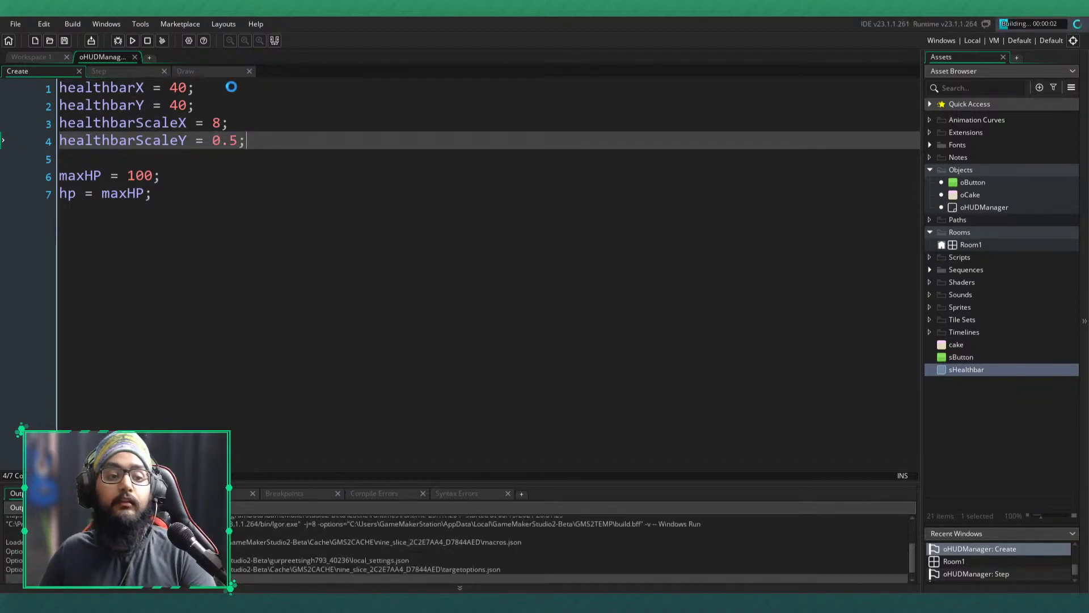
pyautogui.click(224, 71)
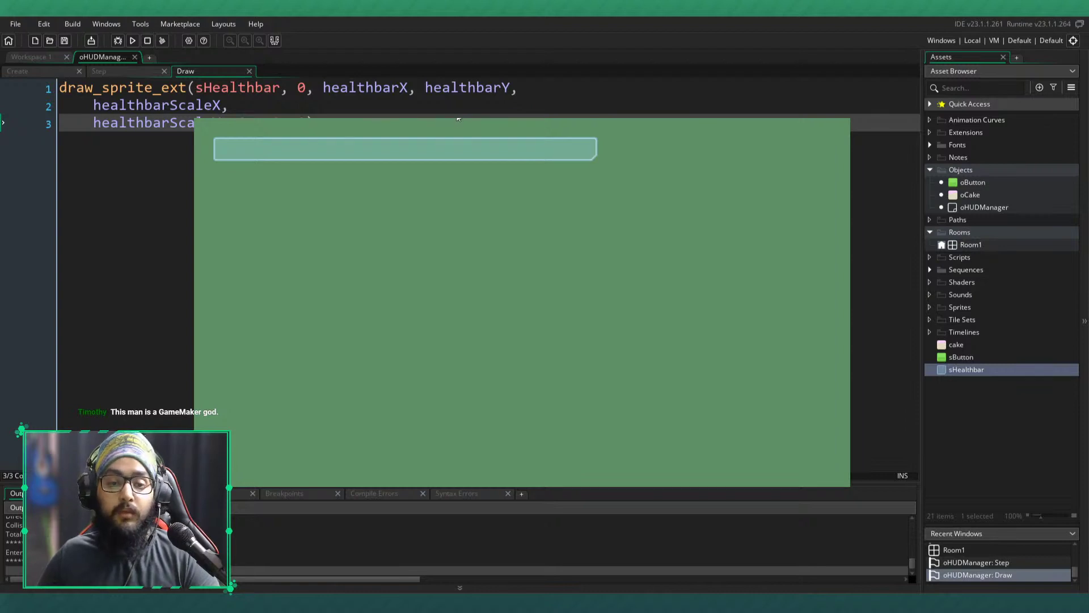
pyautogui.click(838, 112)
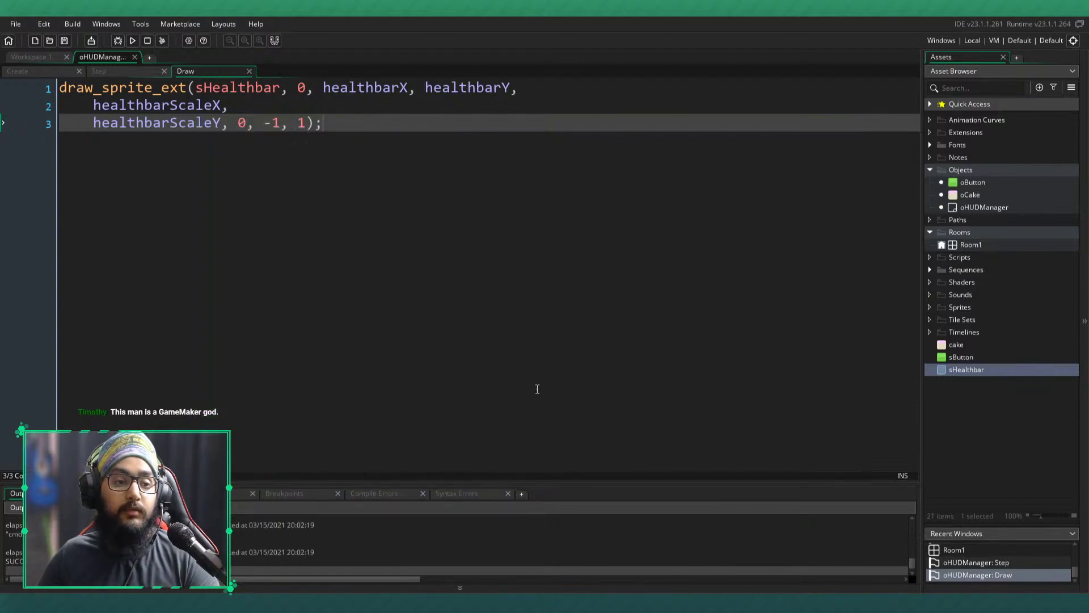
pyautogui.click(532, 588)
# - Multiply healthbarScaleX by (hp / maxHP) in the draw_sprite_ext call of the Draw event and save the code
pyautogui.click(223, 106)
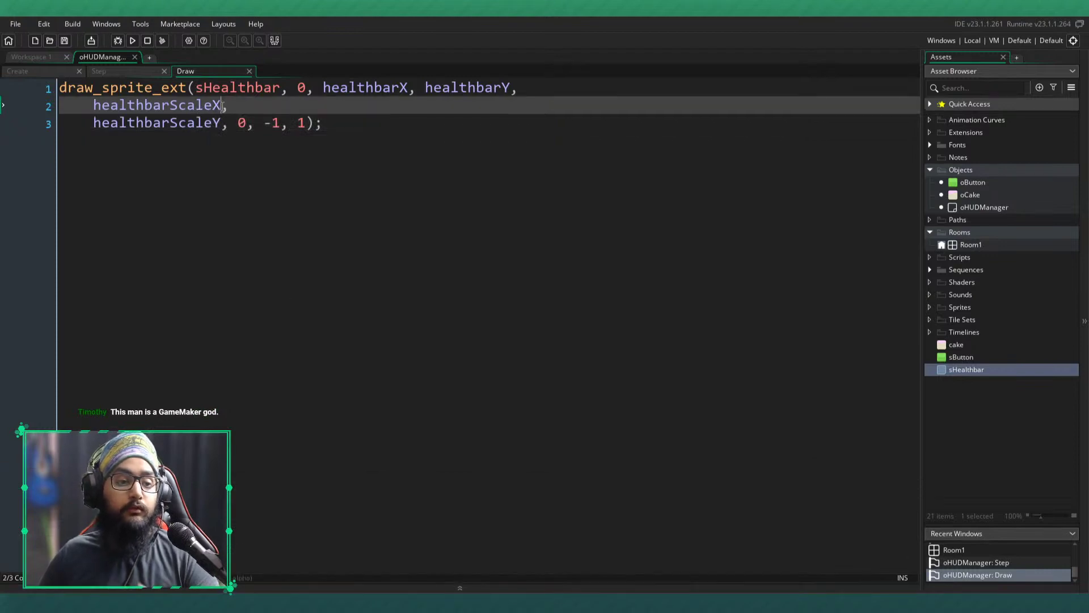
pyautogui.write('* ()')
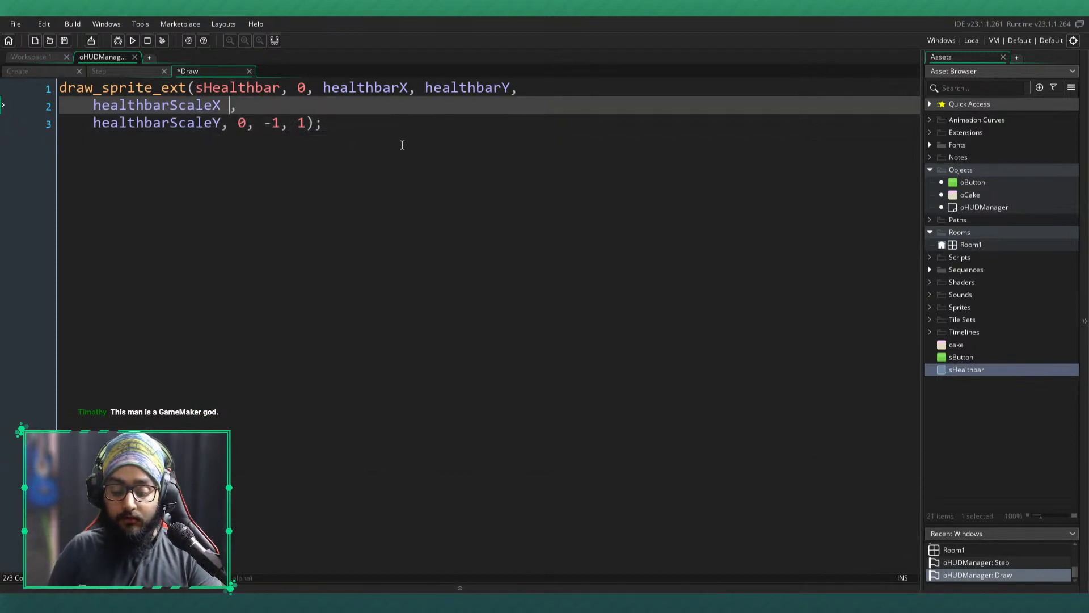
pyautogui.hotkey('ctrl', 's')
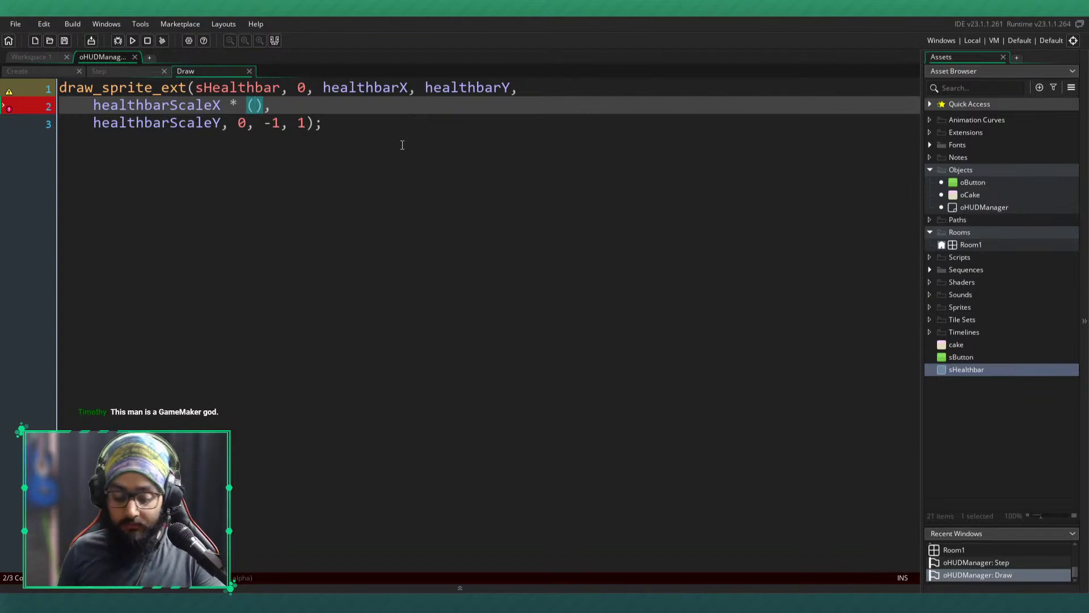
pyautogui.write('hp ')
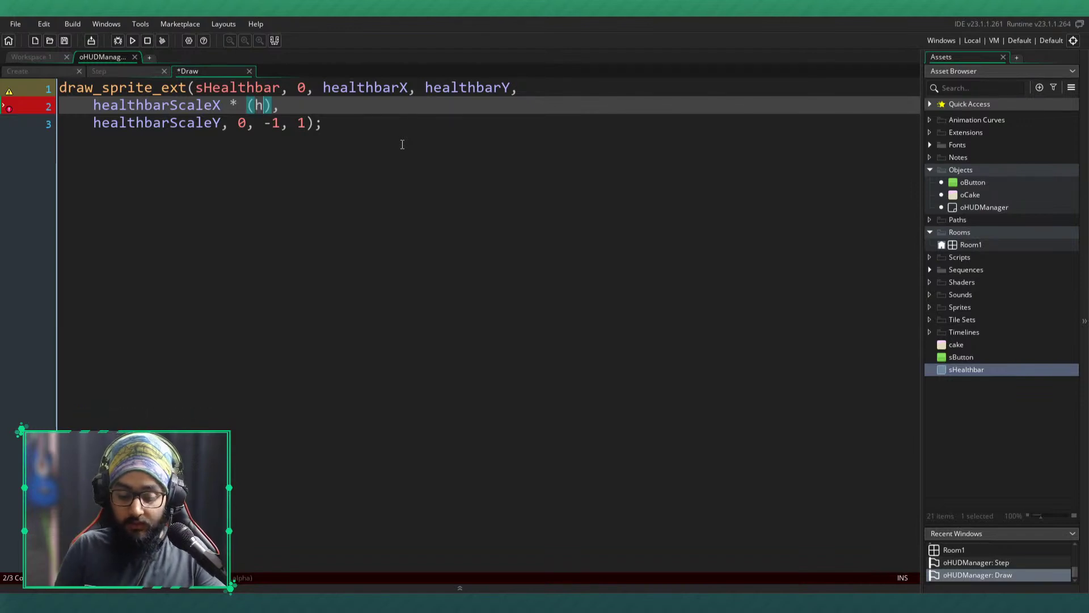
pyautogui.write('/ maxHP')
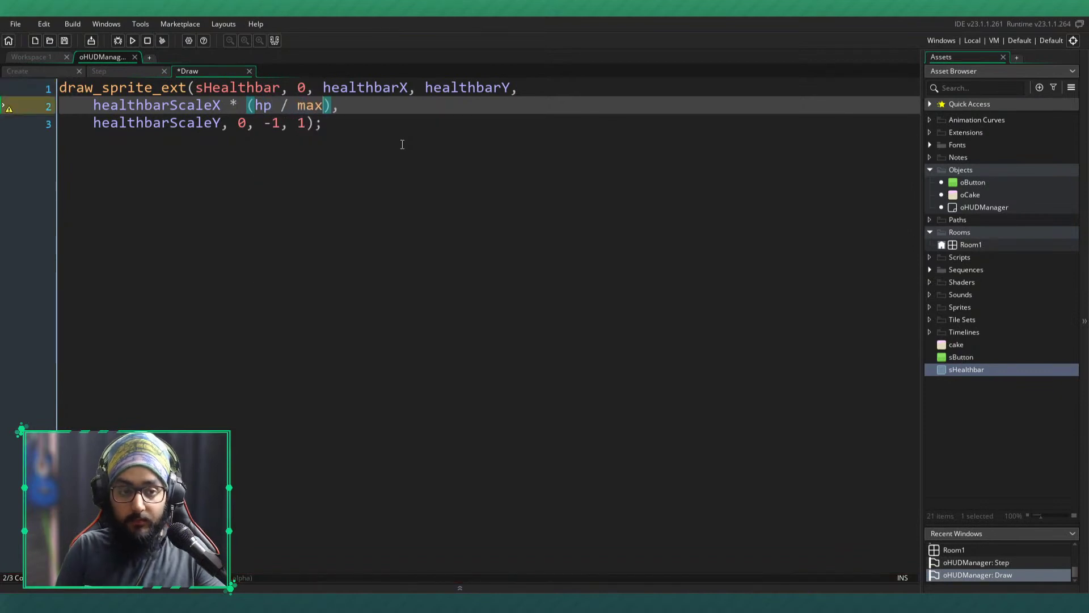
pyautogui.hotkey('ctrl', 's')
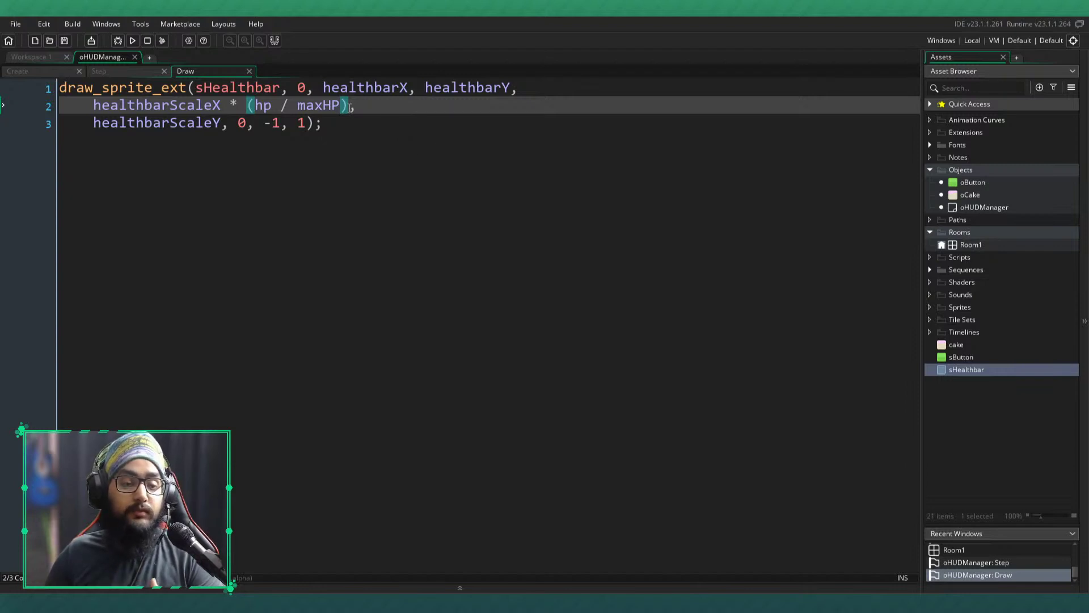
# - Review the parts of the x-scale expression in the Draw event and the healthbarScaleX line in the Create event
pyautogui.doubleClick(301, 108)
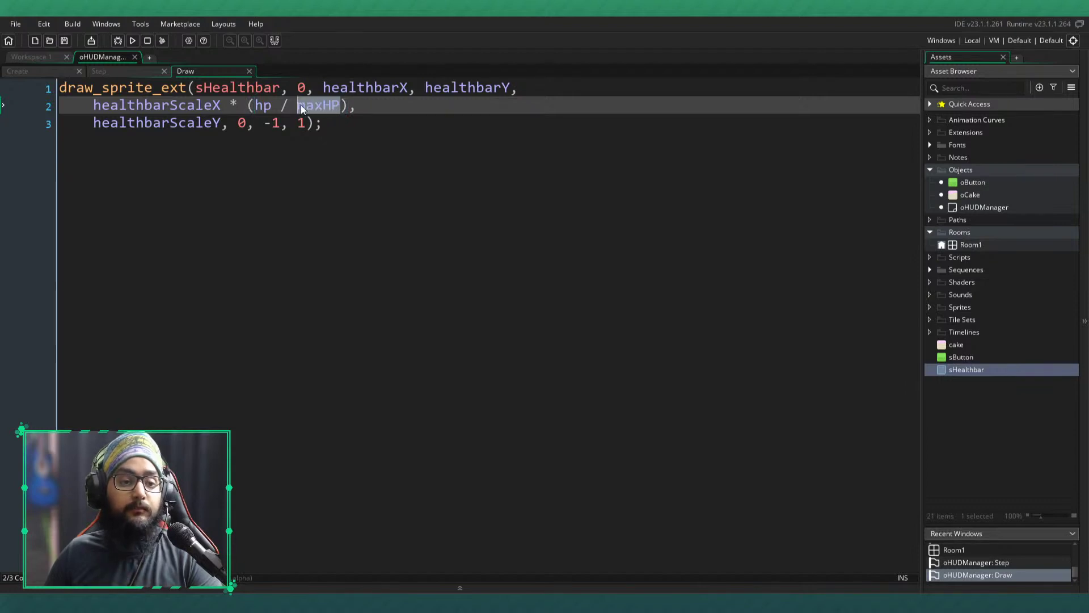
pyautogui.click(253, 105)
pyautogui.doubleClick(233, 104)
pyautogui.moveTo(219, 107); pyautogui.dragTo(94, 107)
pyautogui.click(221, 105)
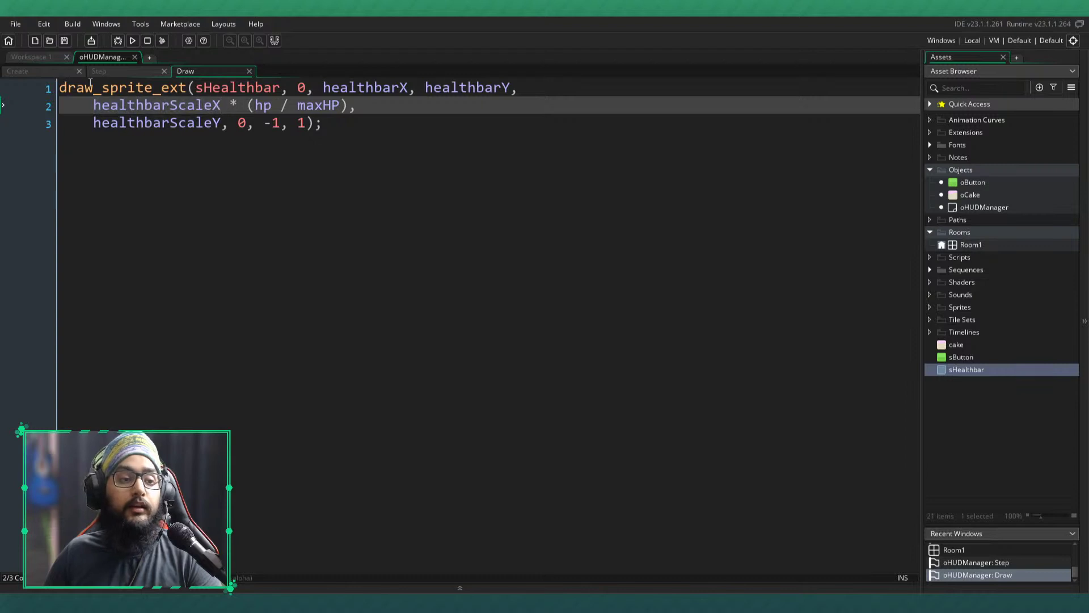
pyautogui.click(46, 71)
pyautogui.moveTo(189, 121); pyautogui.dragTo(27, 124)
pyautogui.click(244, 119)
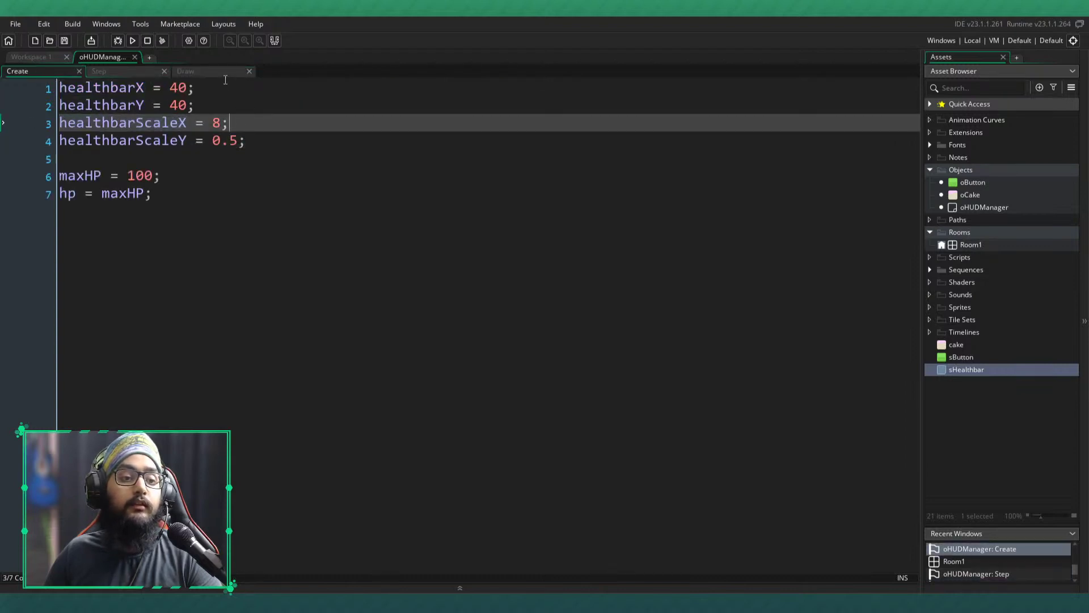
# - Run the game and, while it is open, review the hp formula in Step, maxHP in Create and the drawing code in Draw
pyautogui.click(225, 71)
pyautogui.press('F5')
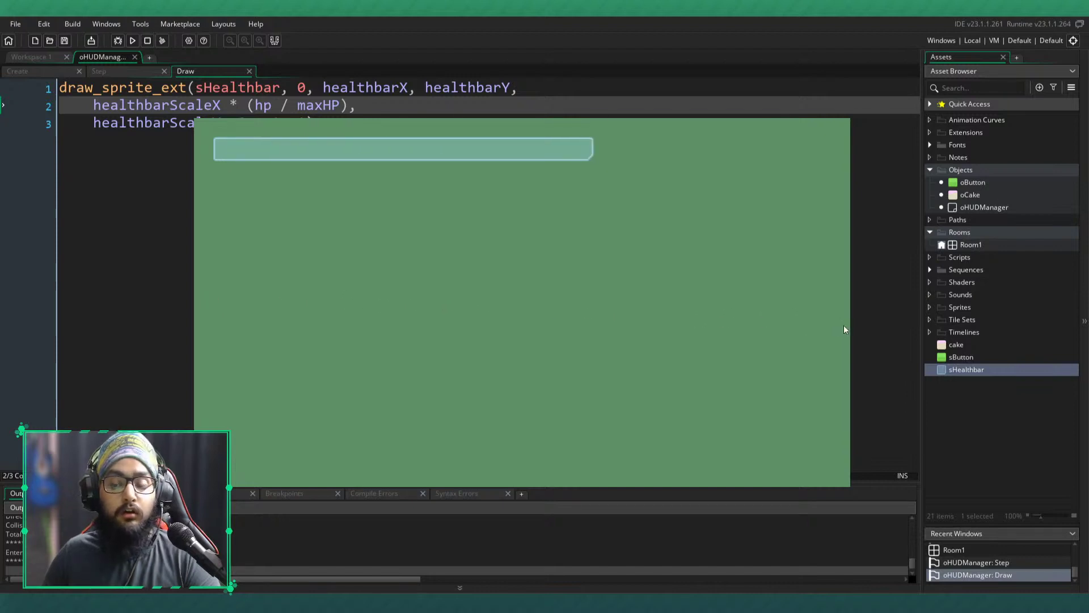
pyautogui.click(99, 71)
pyautogui.doubleClick(63, 91)
pyautogui.click(375, 109)
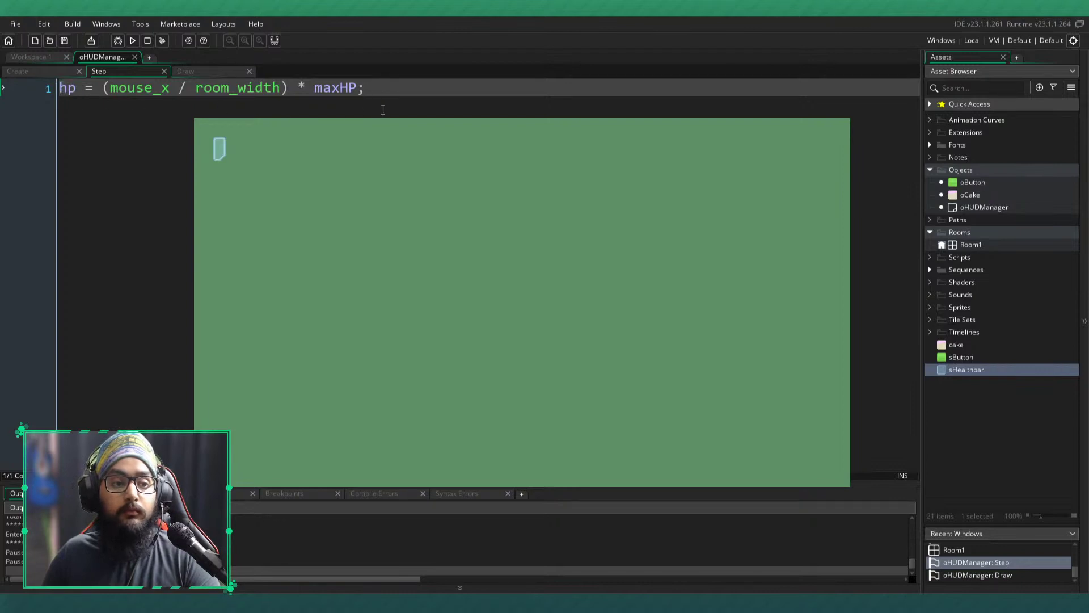
pyautogui.click(33, 73)
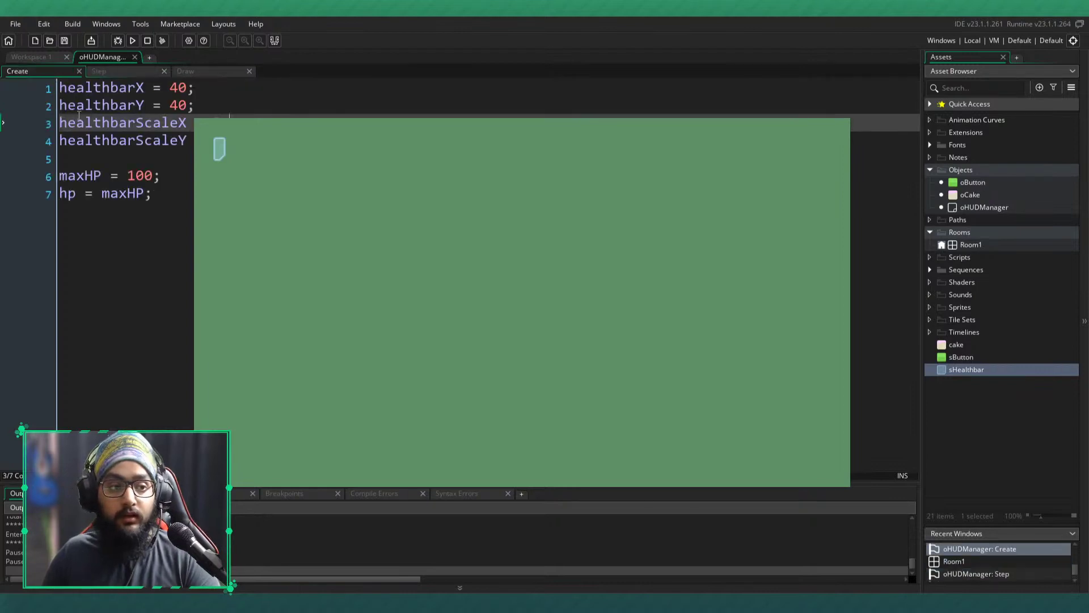
pyautogui.doubleClick(139, 176)
pyautogui.click(162, 175)
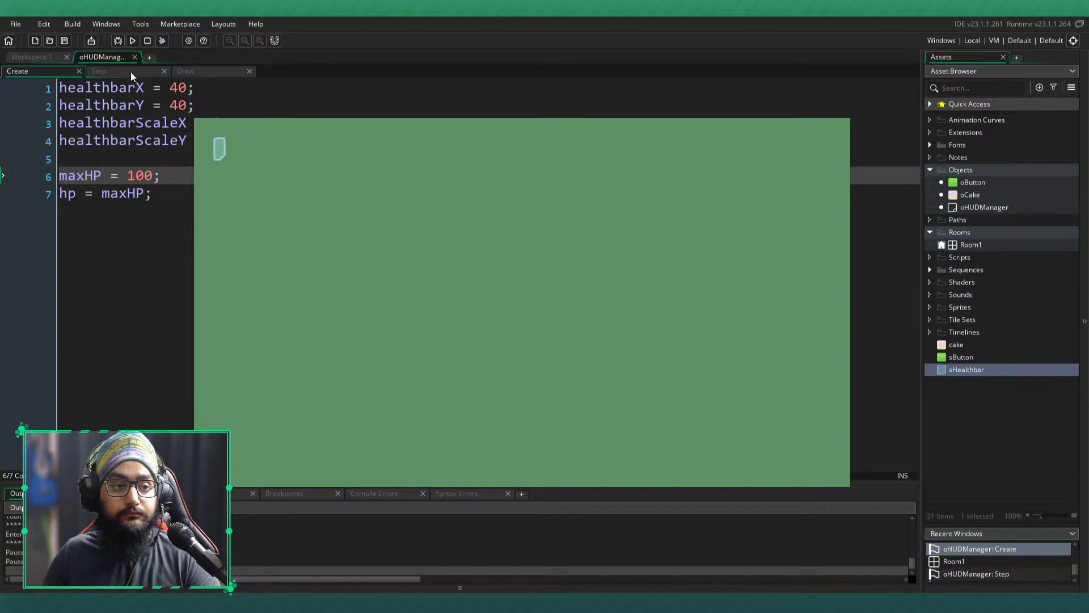
pyautogui.click(130, 72)
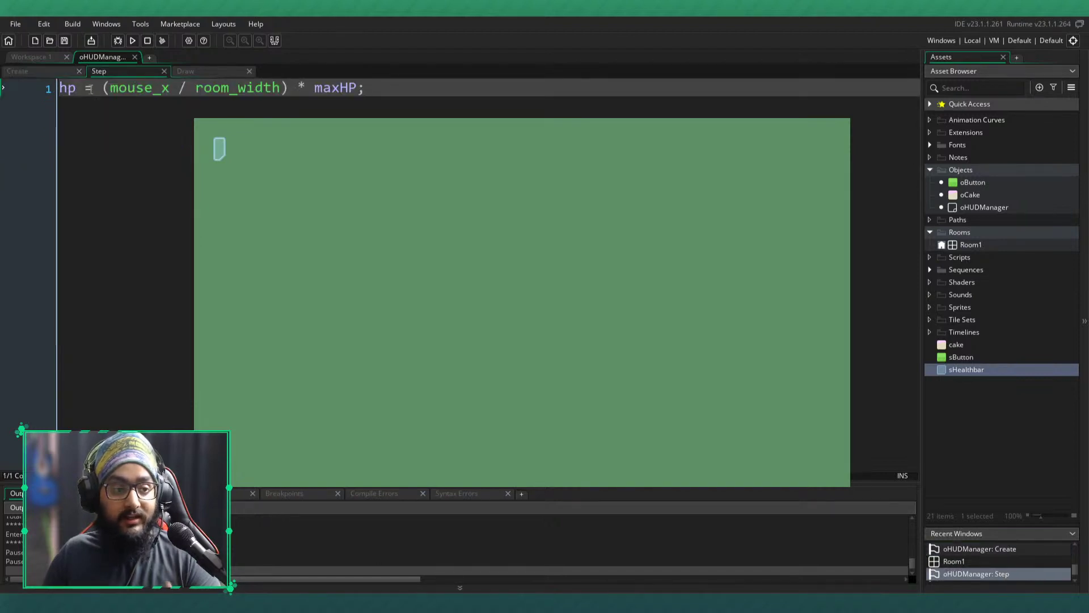
pyautogui.click(186, 74)
pyautogui.moveTo(335, 129); pyautogui.dragTo(2, 72)
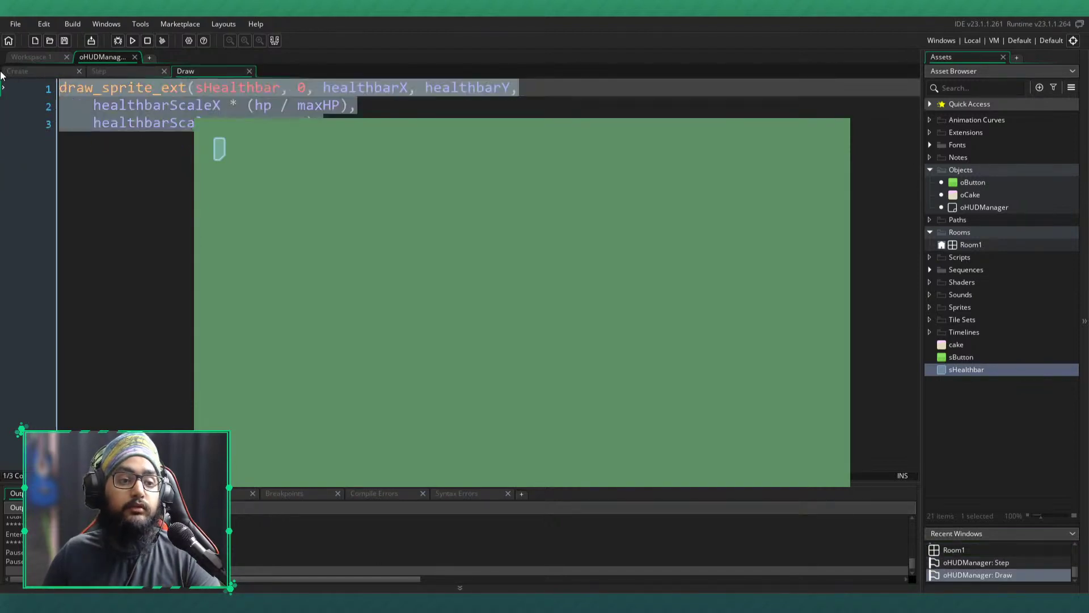
# - Test the health bar's width by moving the mouse across the running game, and close the game and the output log
pyautogui.click(363, 238)
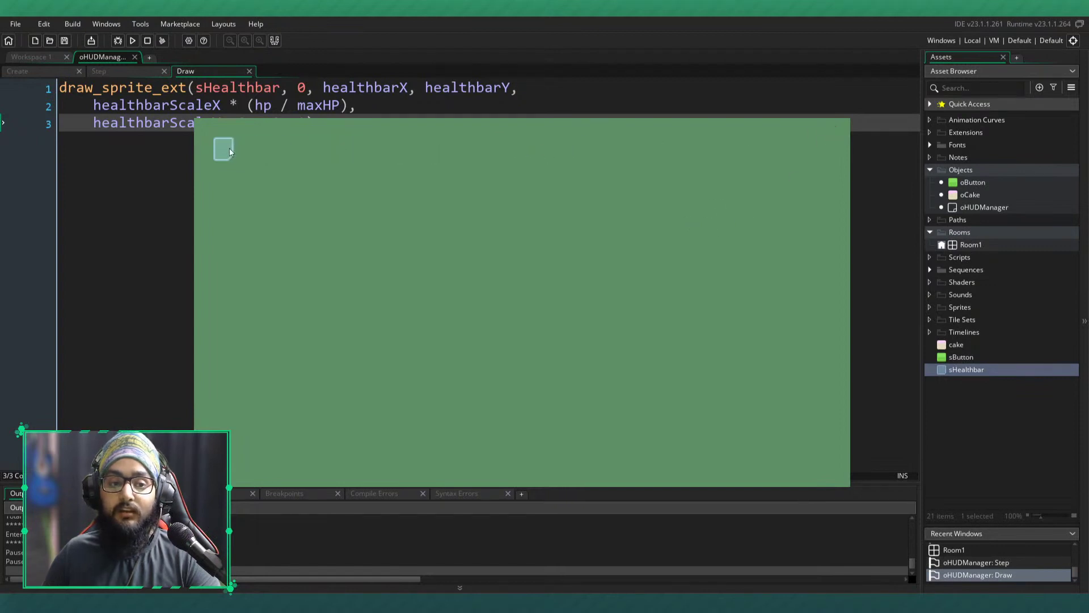
pyautogui.click(893, 114)
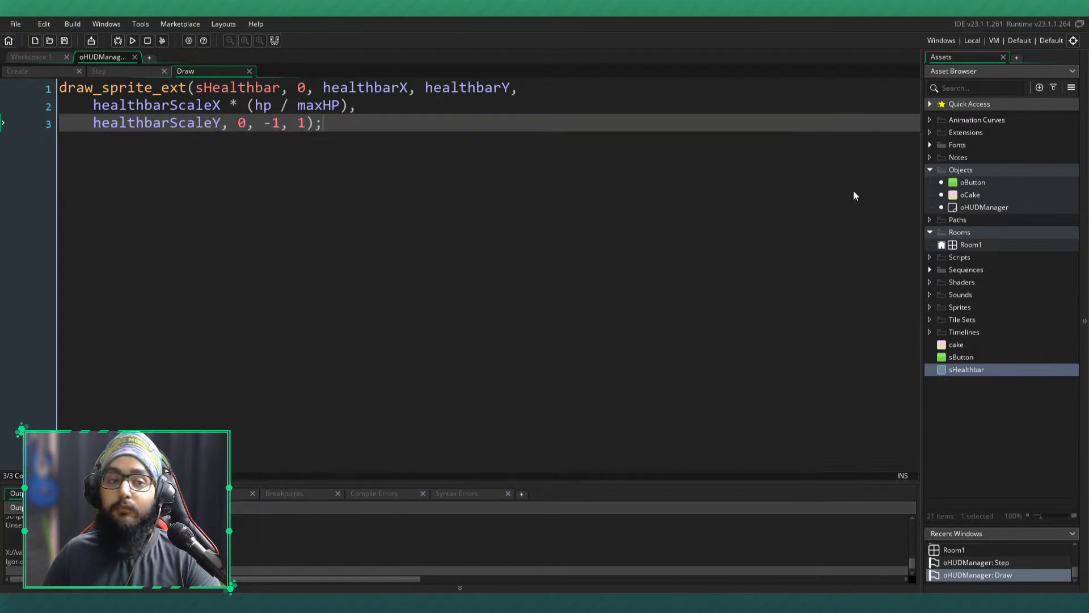
pyautogui.click(679, 588)
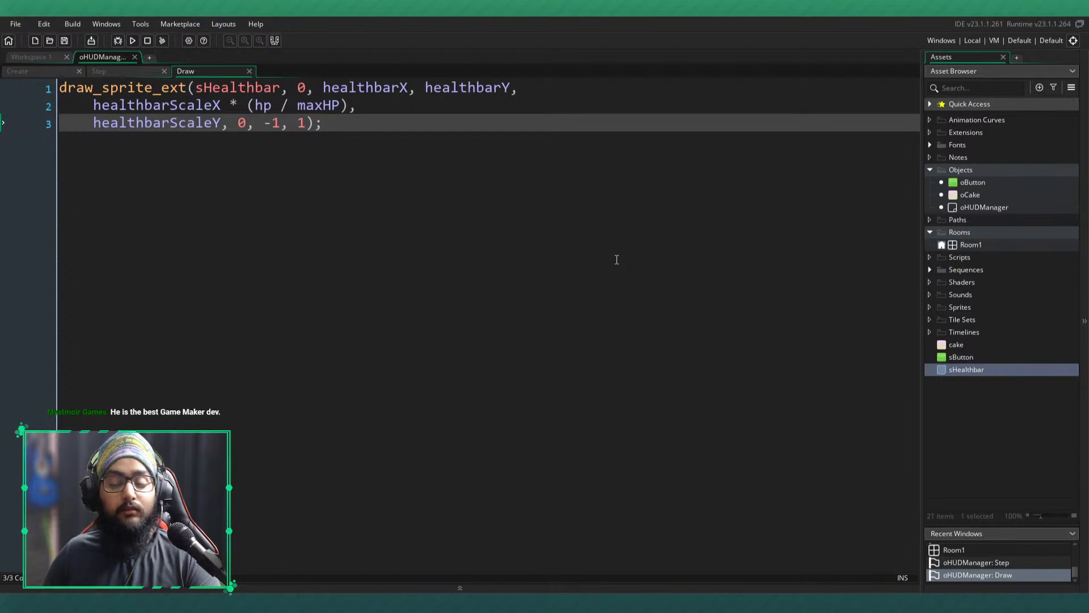